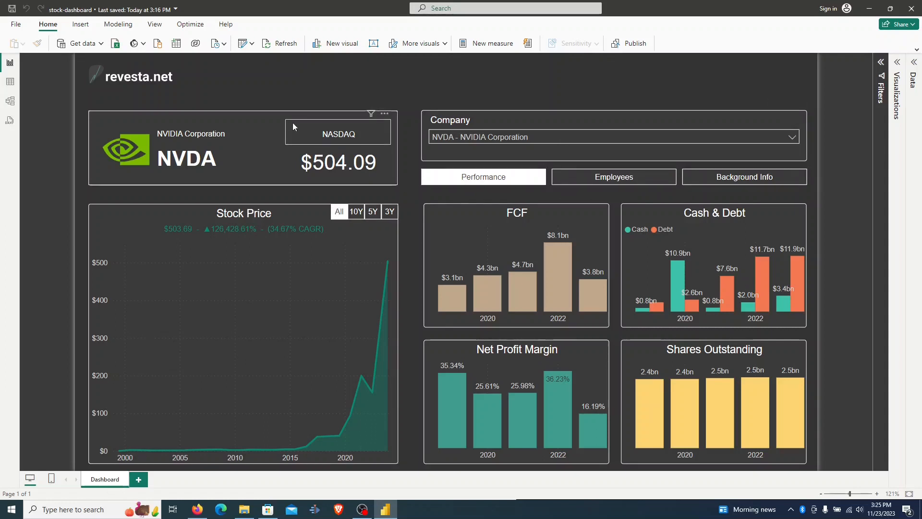
# Step: Filter the finished stock dashboard to AAPL - Apple Inc. and show its Employees view
pyautogui.click(649, 139)
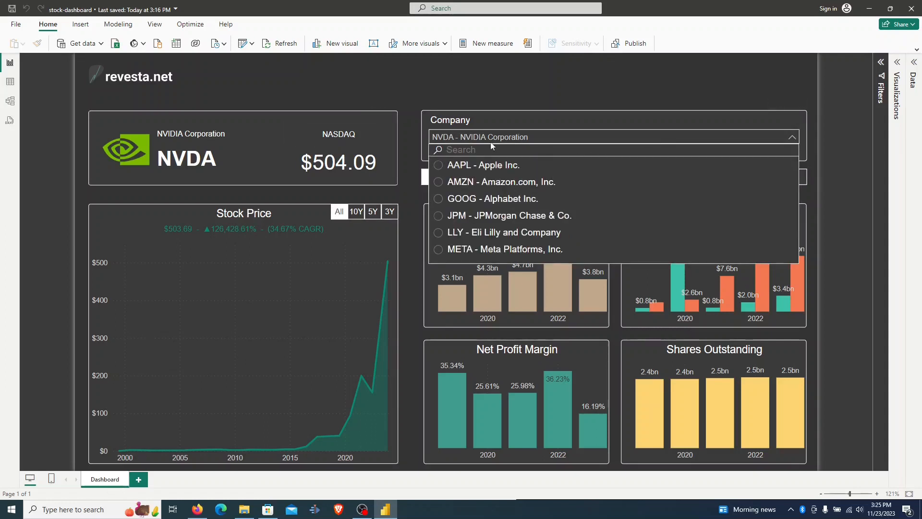
pyautogui.click(439, 169)
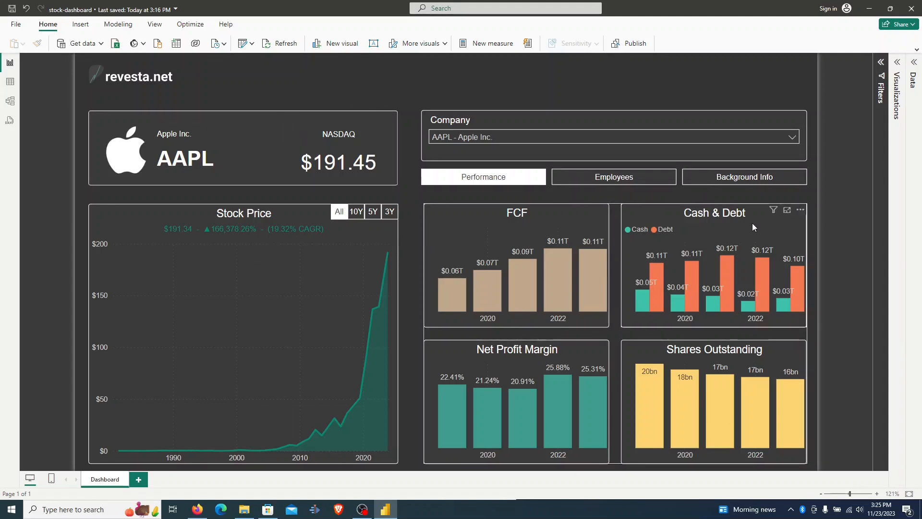
pyautogui.click(627, 178)
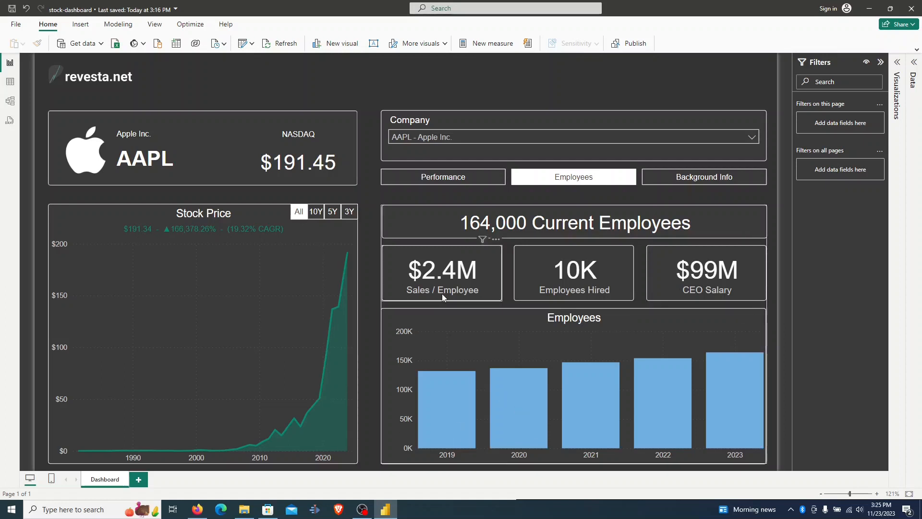
# Step: Show the dashboard's Background Info view and examine the company's location on the map at a North America scale
pyautogui.click(704, 179)
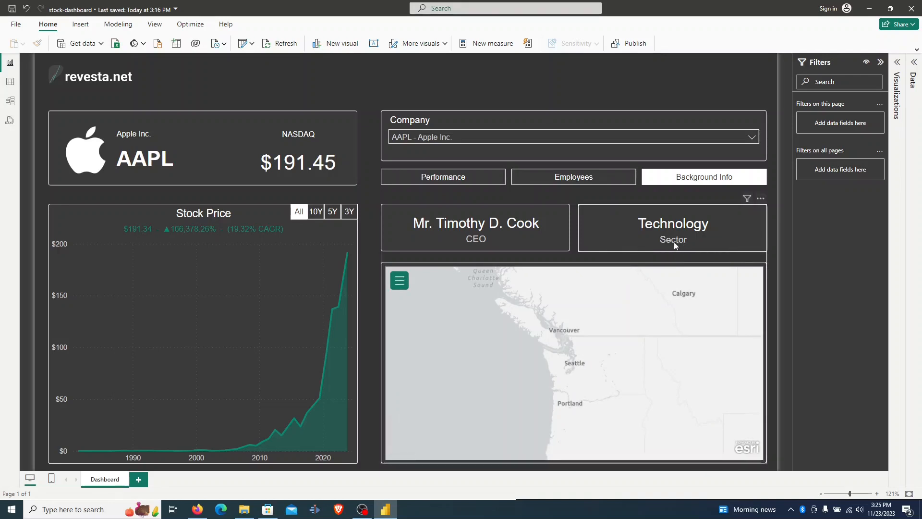
pyautogui.scroll(-1, 614, 347)
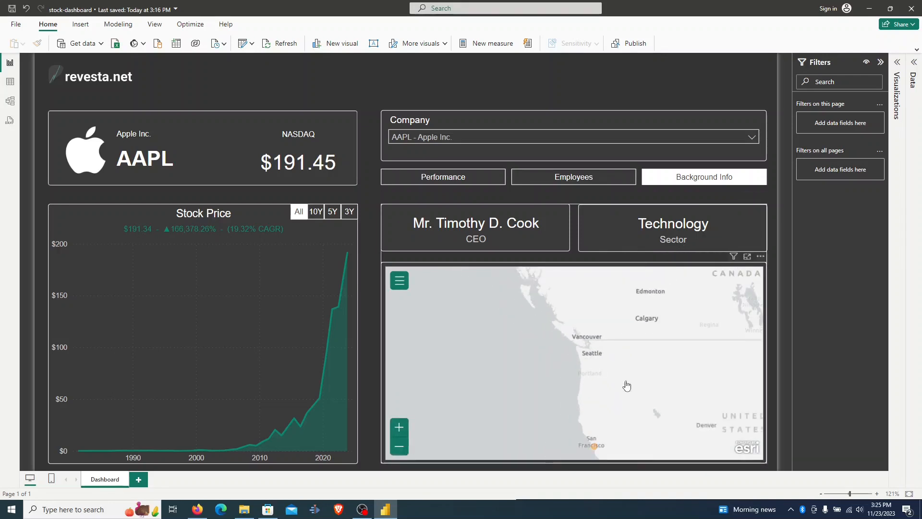
pyautogui.scroll(-2, 627, 384)
pyautogui.moveTo(632, 404); pyautogui.dragTo(586, 370)
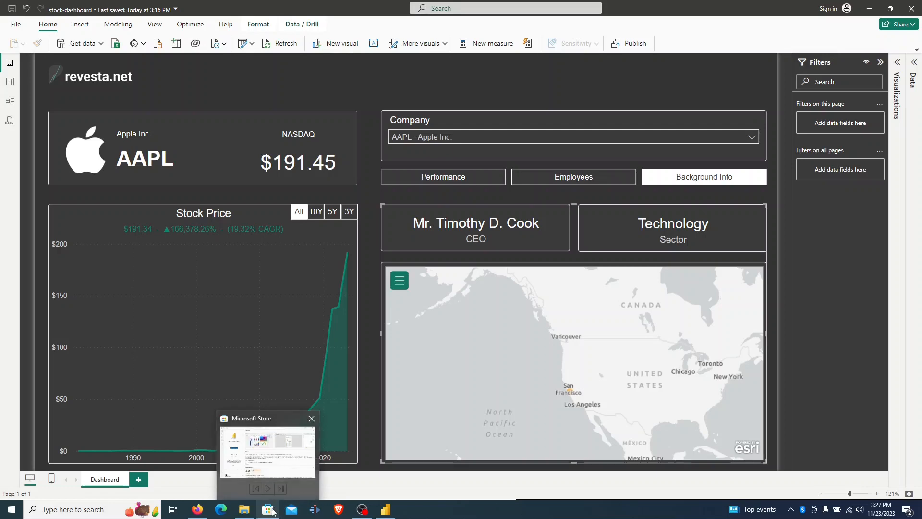
# Step: Switch to the Microsoft Store to view the Power BI Desktop listing, and close the Store
pyautogui.click(272, 512)
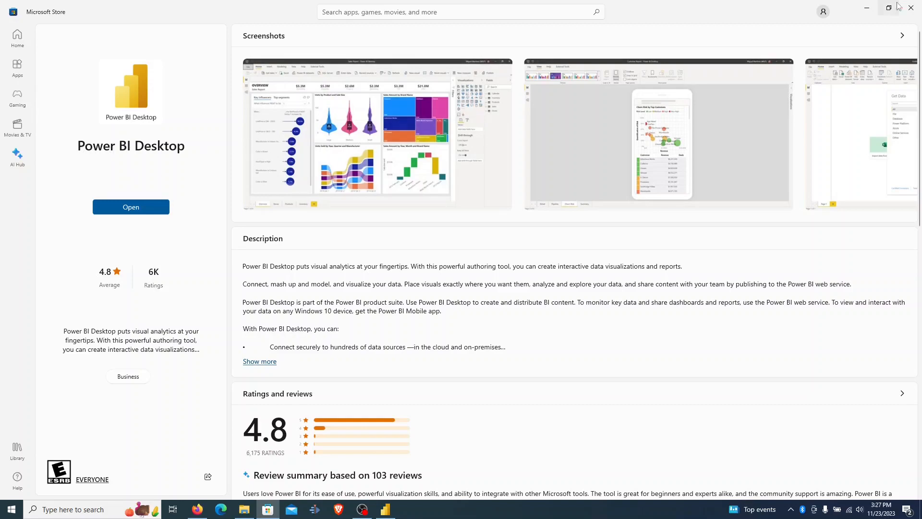
pyautogui.click(911, 8)
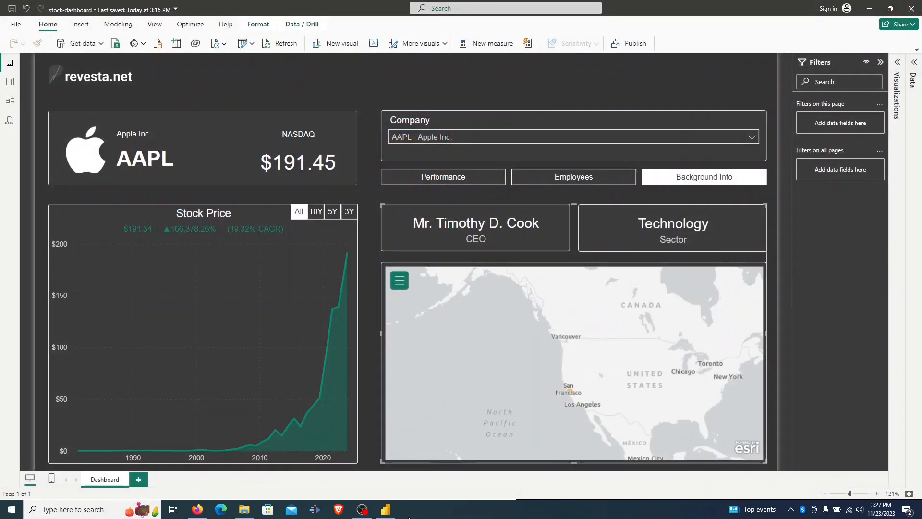
# Step: Start a new Power BI Desktop window with a blank report, dismissing the start screen and expanding the ribbon
pyautogui.rightClick(385, 509)
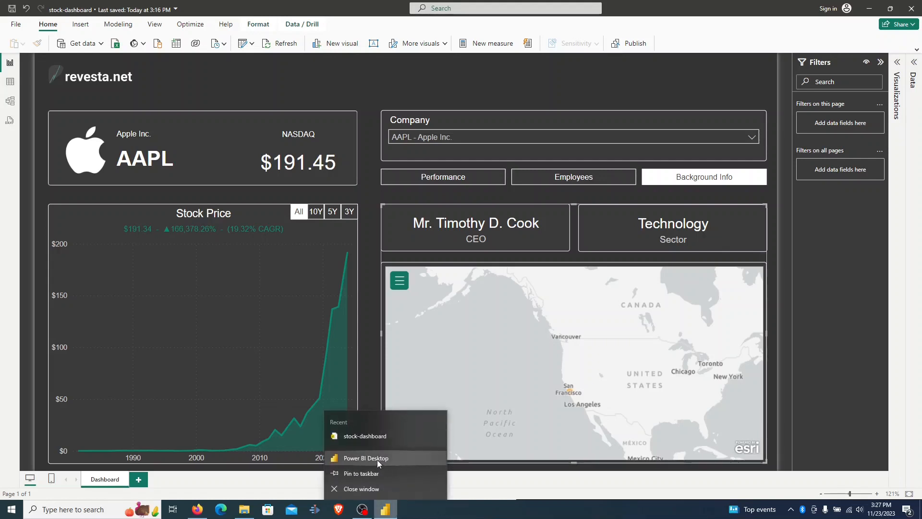
pyautogui.click(377, 458)
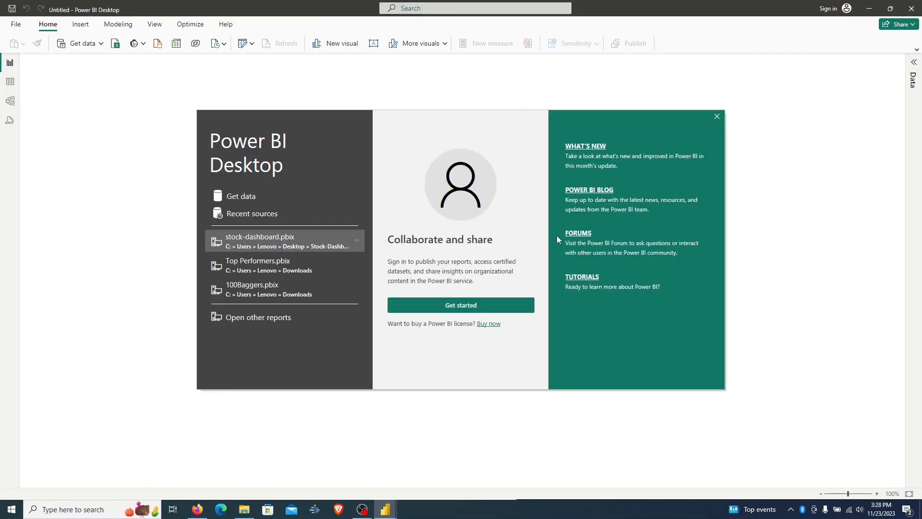
pyautogui.click(716, 117)
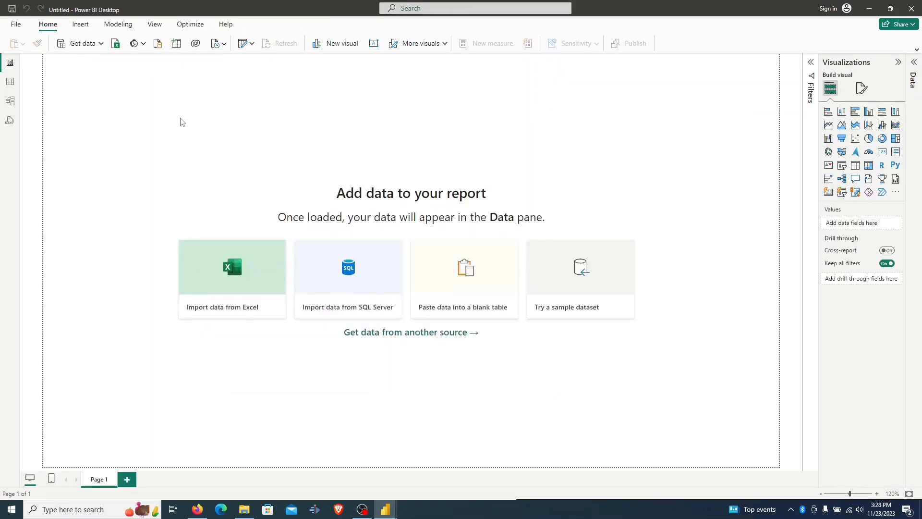
pyautogui.click(916, 50)
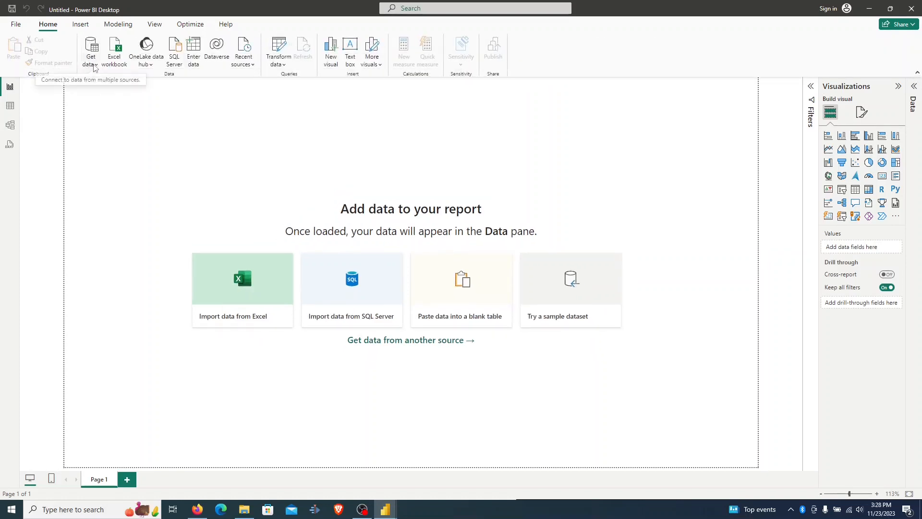
# Step: Load the profile CSV file from the Stock-Dashboard folder into the report
pyautogui.click(91, 63)
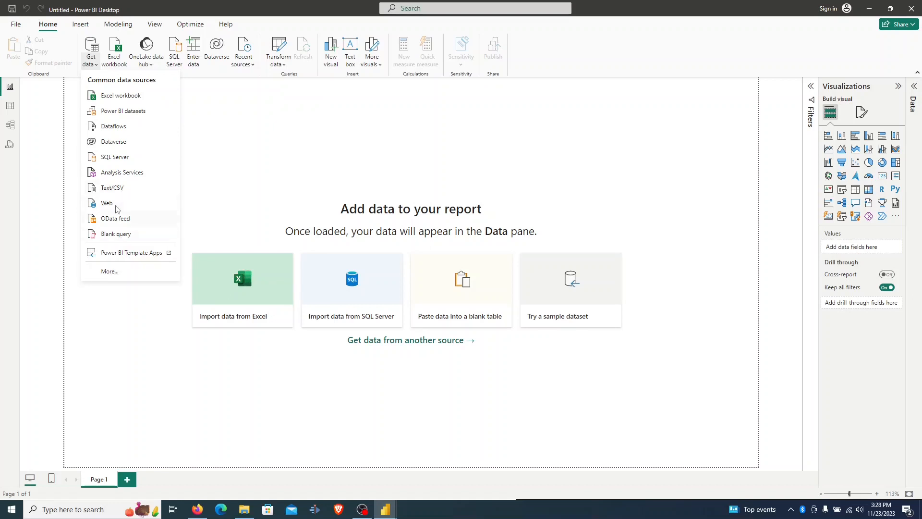
pyautogui.click(122, 191)
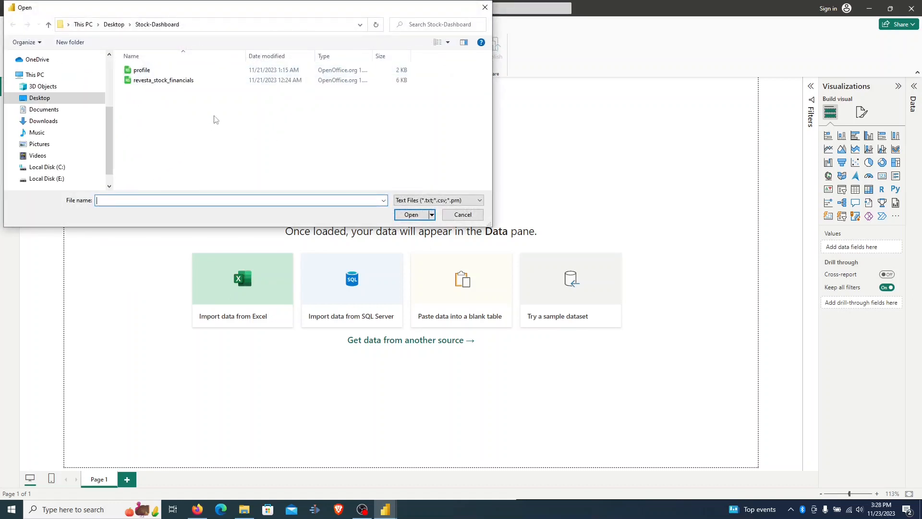
pyautogui.doubleClick(142, 71)
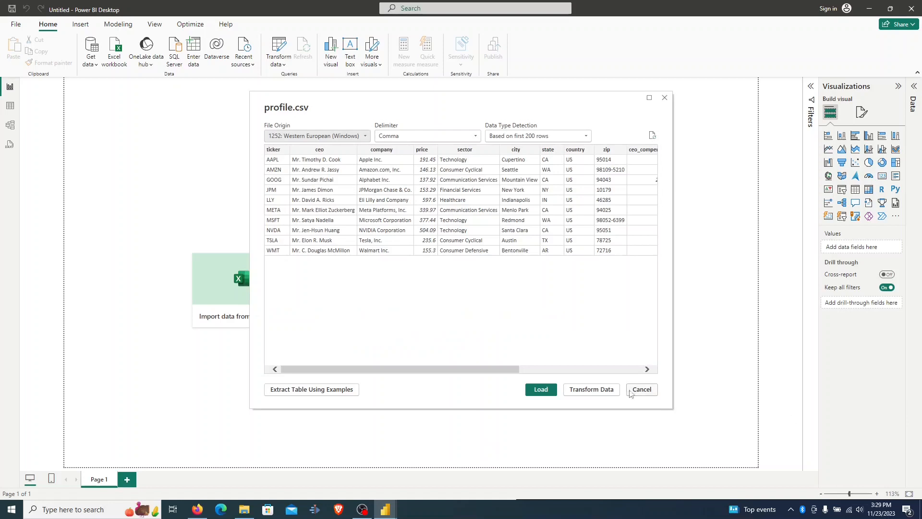
pyautogui.click(555, 395)
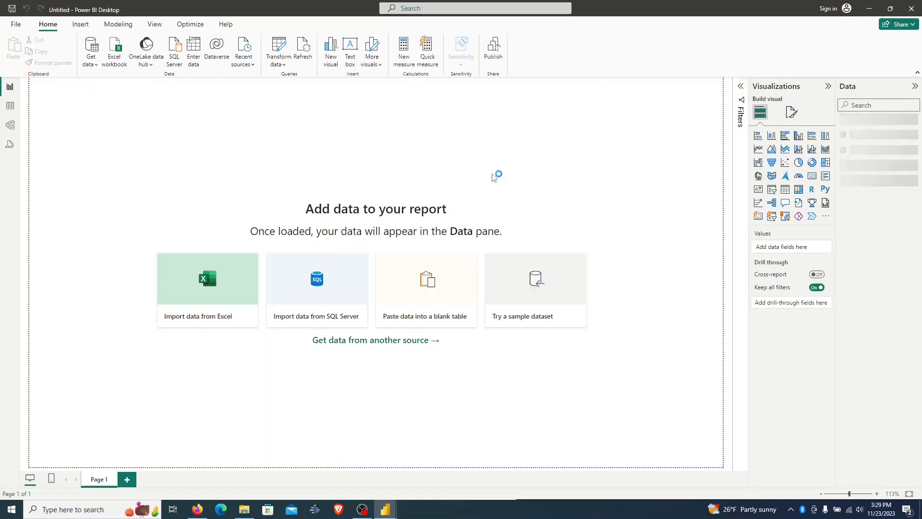
# Step: Load the revesta_stock_financials CSV file from the Stock-Dashboard folder into the report
pyautogui.click(90, 60)
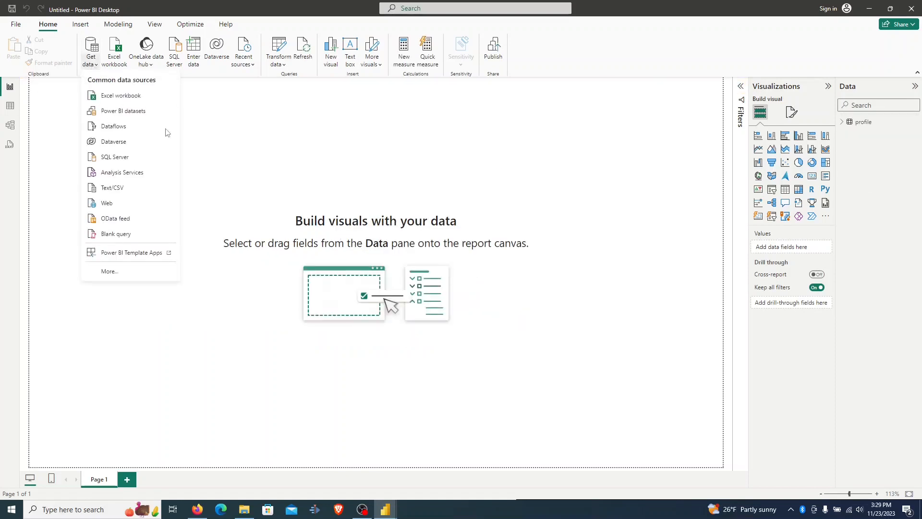
pyautogui.click(125, 188)
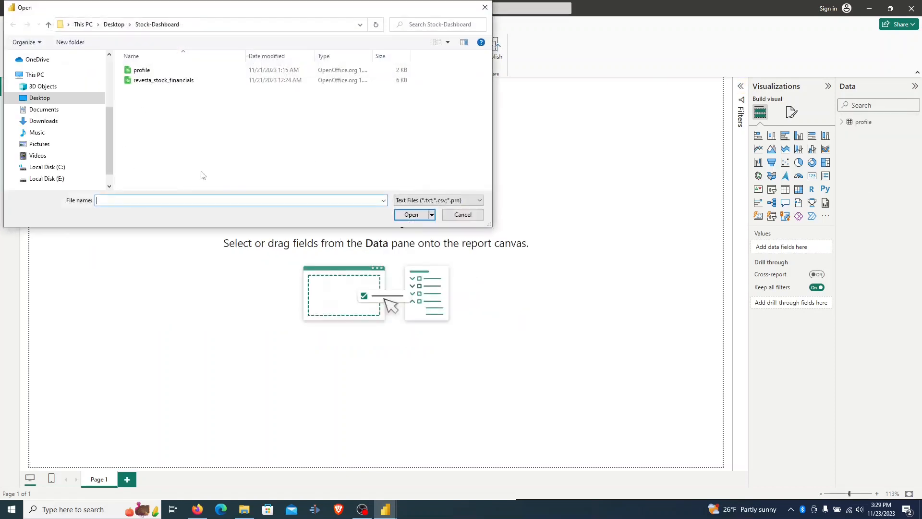
pyautogui.click(148, 82)
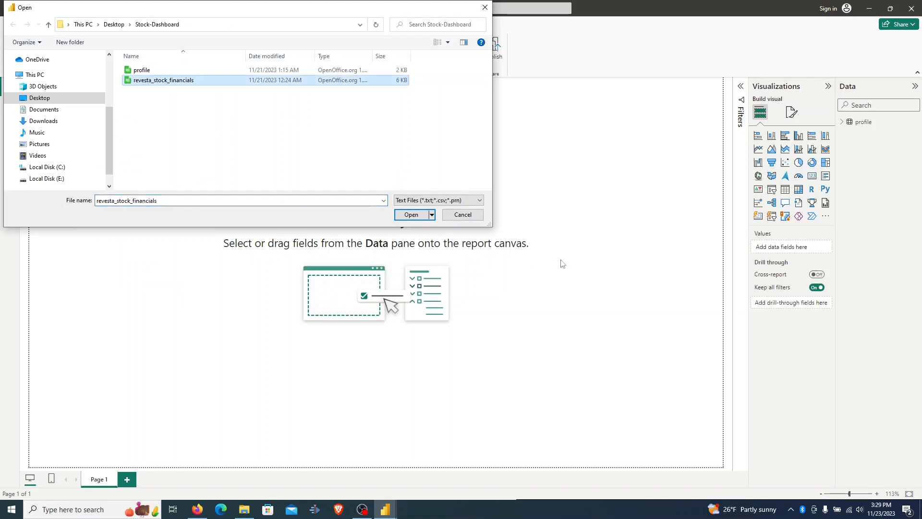
pyautogui.click(417, 215)
pyautogui.click(542, 390)
# Step: Connect to the revesta_price_history file with the JSON connector and bring it into the Power Query Editor
pyautogui.click(92, 66)
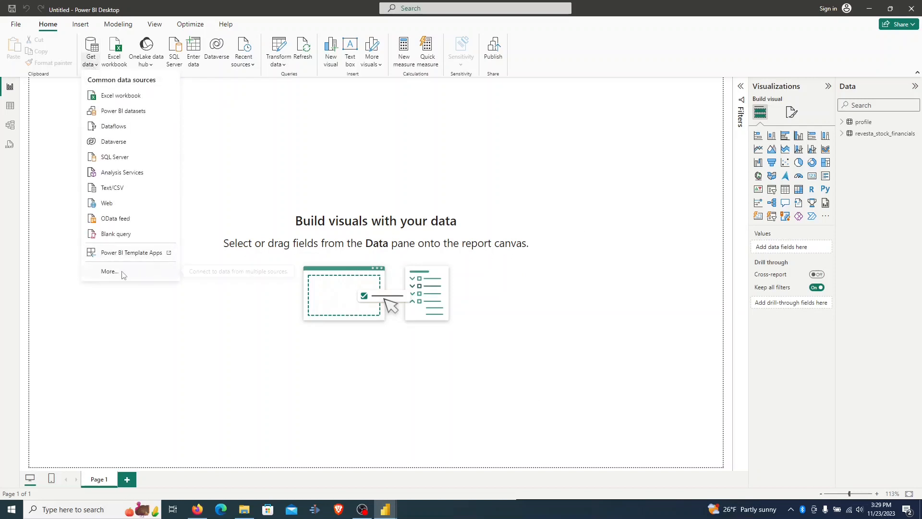
pyautogui.click(123, 275)
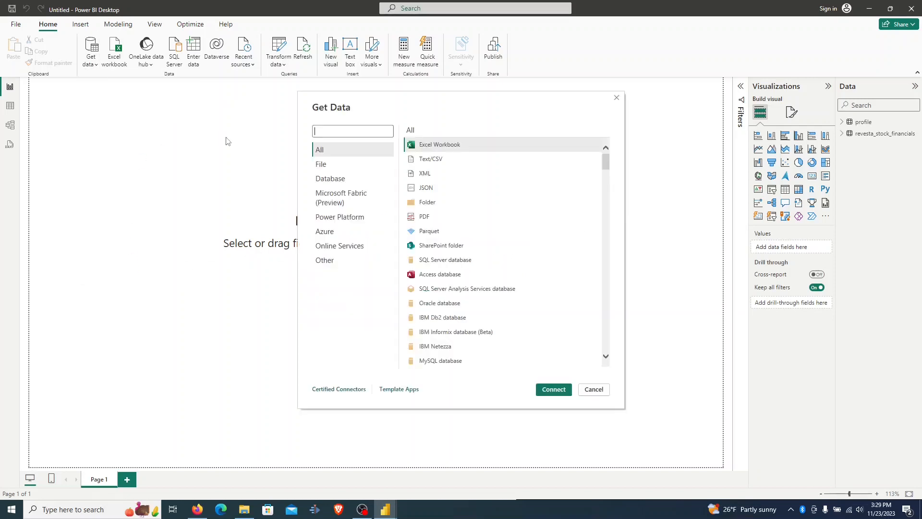
pyautogui.write('json')
pyautogui.click(440, 144)
pyautogui.click(554, 389)
pyautogui.click(155, 71)
pyautogui.doubleClick(155, 71)
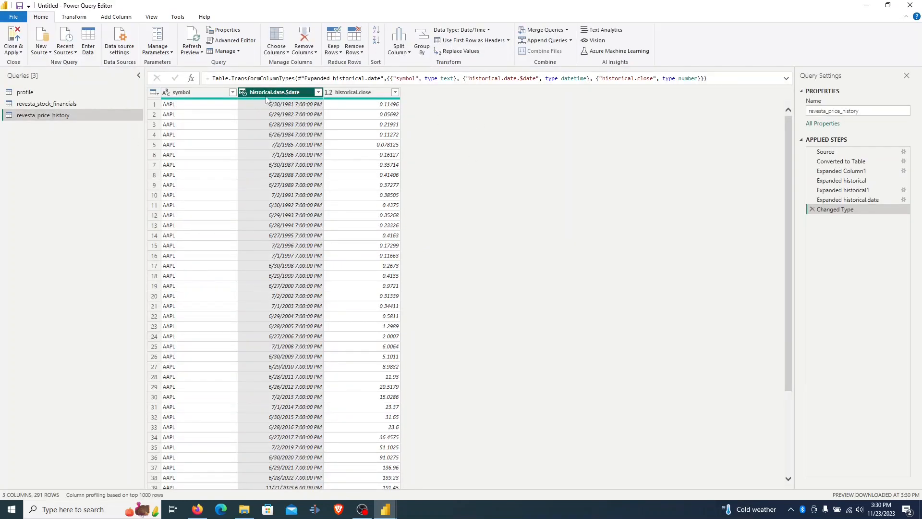
# Step: In revesta_price_history, rename the historical.date.$date column as Date and the historical.close column as Price
pyautogui.doubleClick(273, 93)
pyautogui.write('Da')
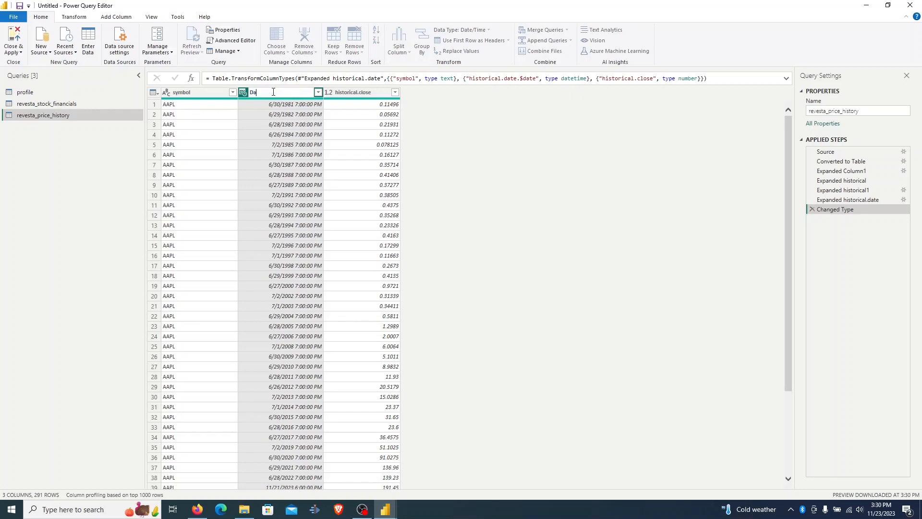
pyautogui.press('Return')
pyautogui.doubleClick(356, 92)
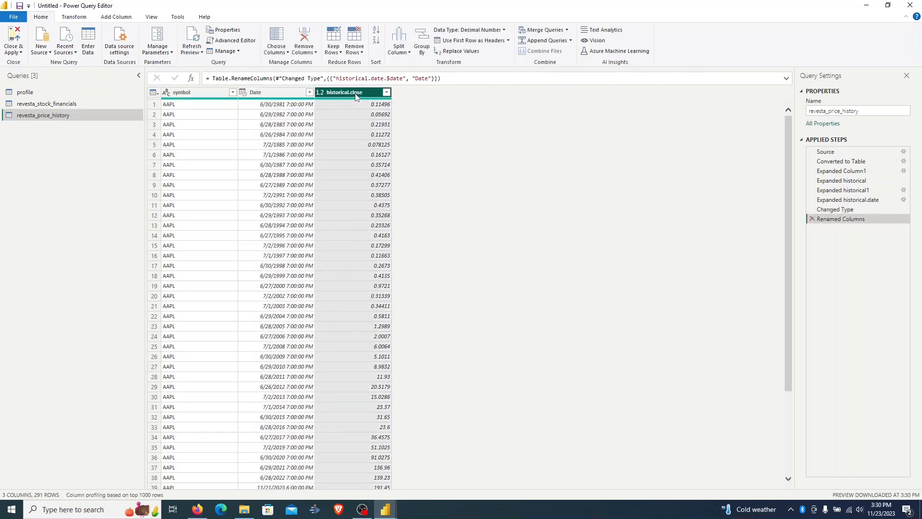
pyautogui.write('Price')
pyautogui.press('Return')
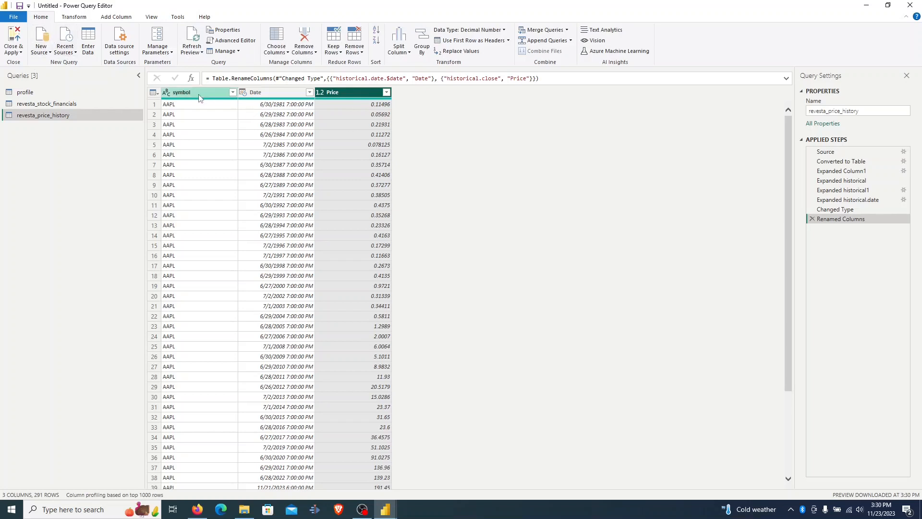
# Step: Rename the symbol column of revesta_price_history as ticker
pyautogui.doubleClick(212, 91)
pyautogui.write('T')
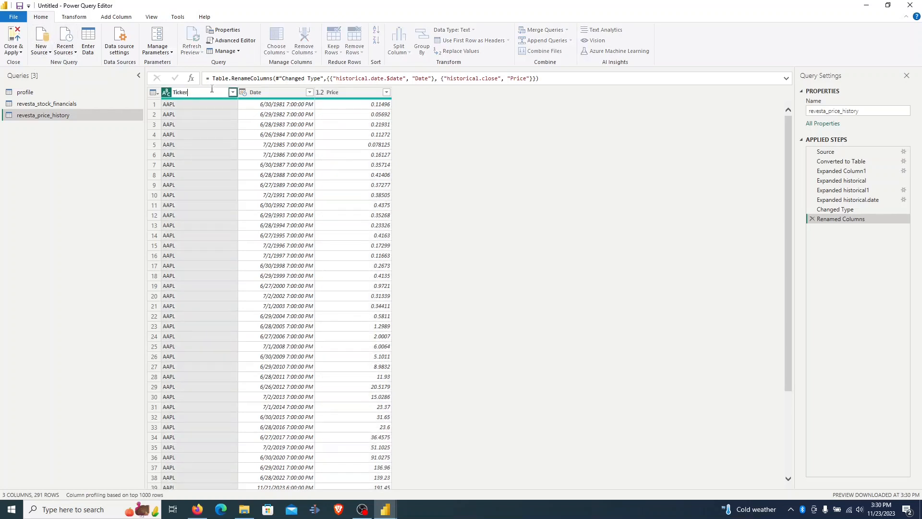
pyautogui.write('icker')
pyautogui.press('Return')
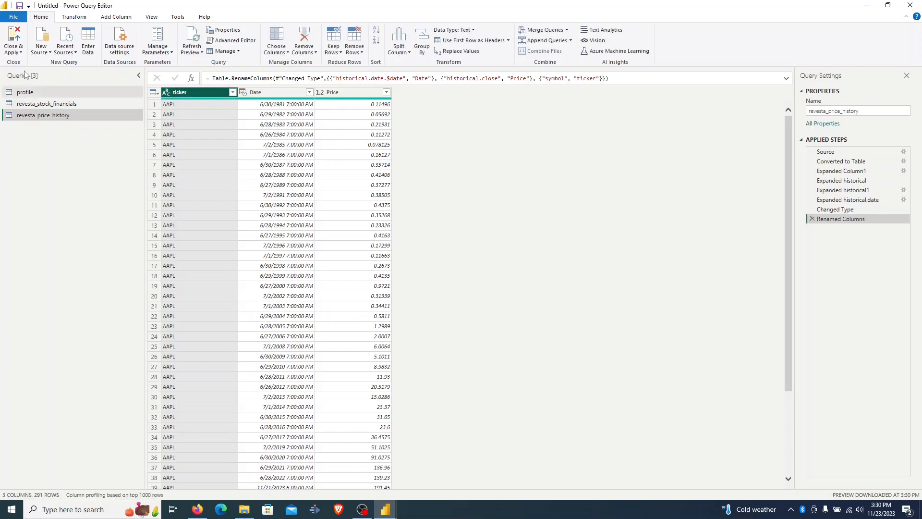
# Step: Check the columns of the revesta_stock_financials query, then close the Power Query Editor and apply the changes
pyautogui.click(29, 103)
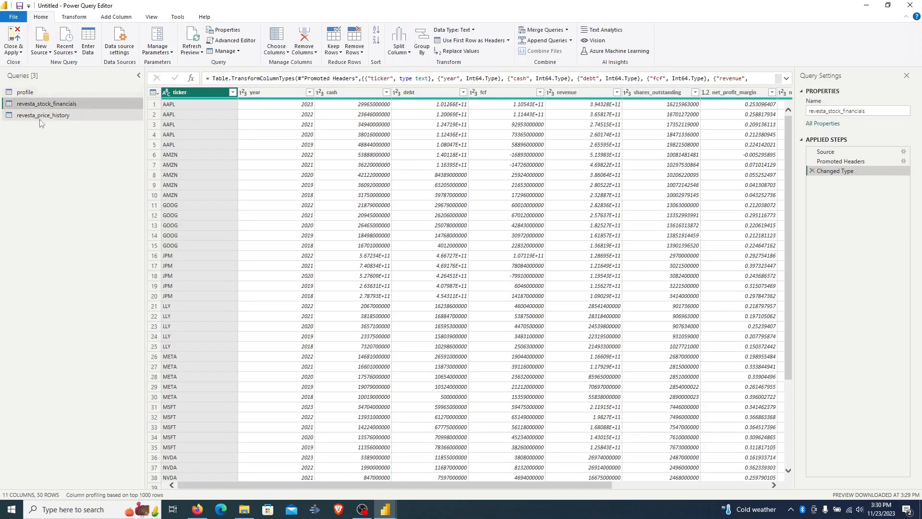
pyautogui.click(42, 115)
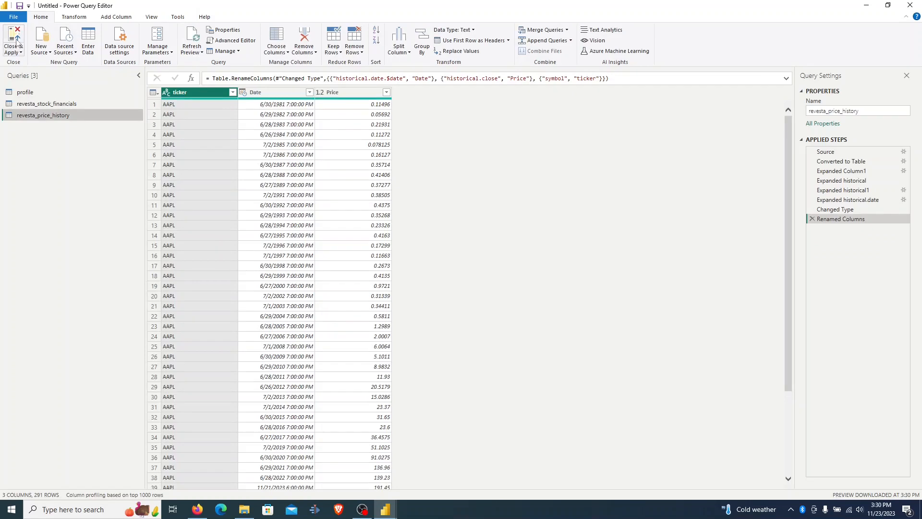
pyautogui.click(16, 43)
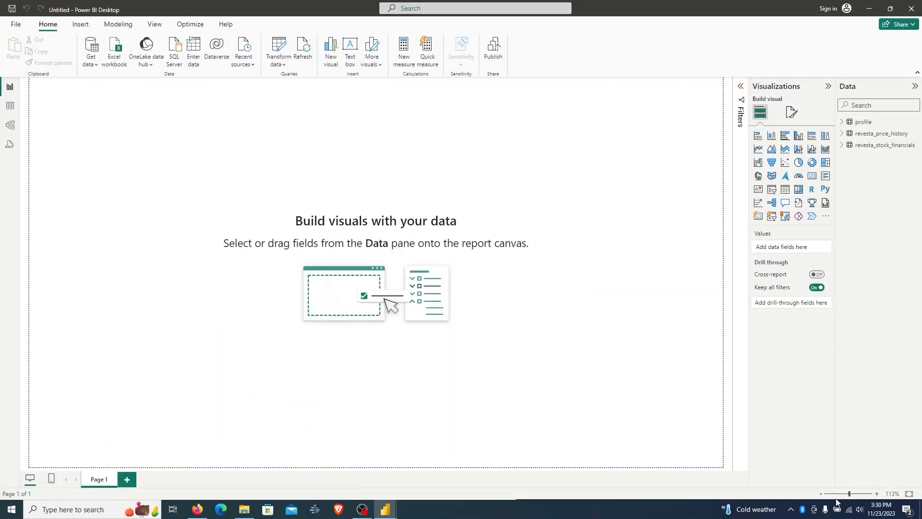
# Step: Examine the loaded rows and columns of the revesta_price_history, revesta_stock_financials and profile tables in table view
pyautogui.click(10, 106)
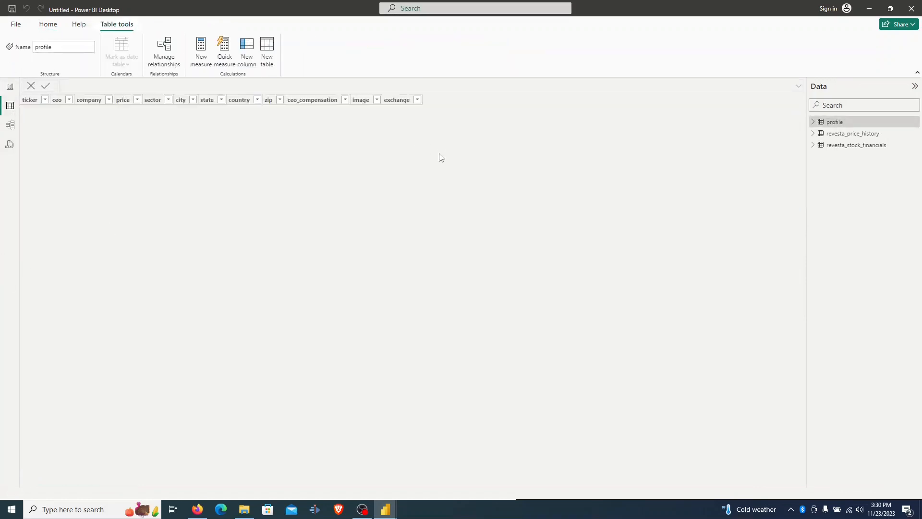
pyautogui.click(830, 135)
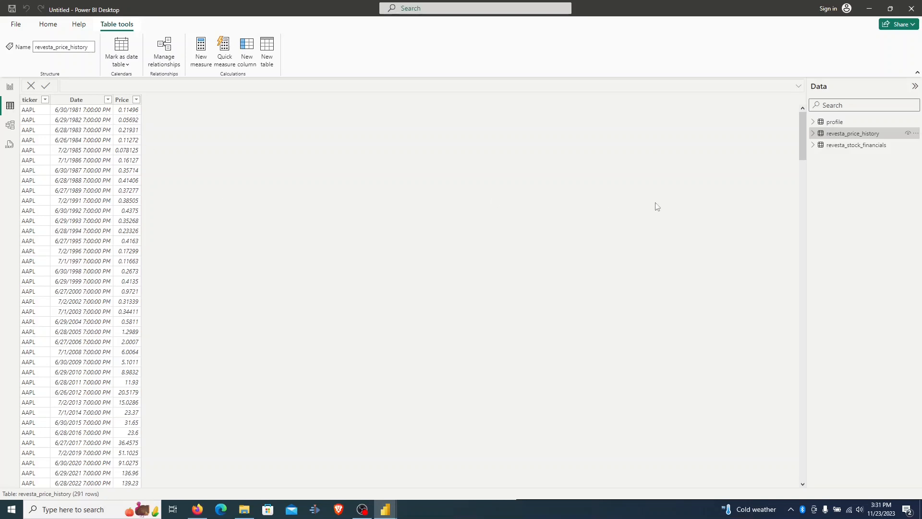
pyautogui.click(863, 147)
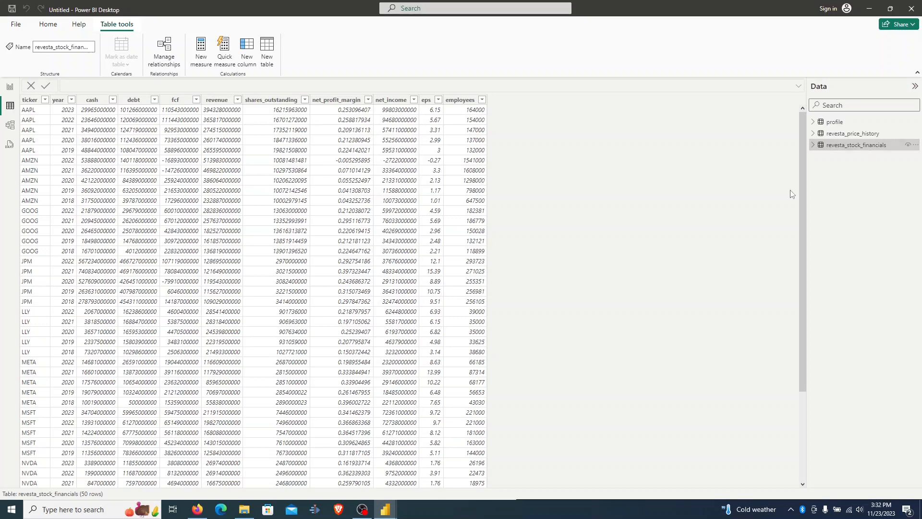
pyautogui.click(844, 124)
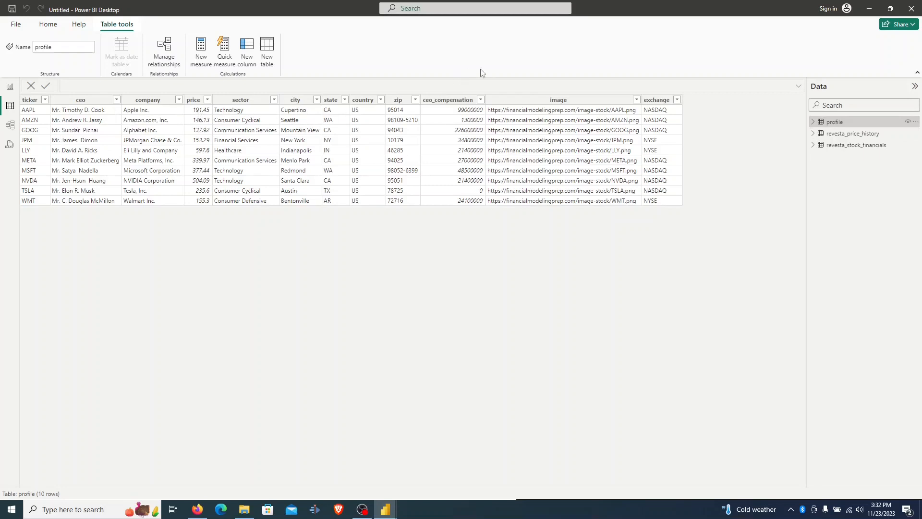
# Step: In the model diagram, arrange the profile table between revesta_stock_financials and revesta_price_history and collapse its card to the ticker field
pyautogui.click(10, 125)
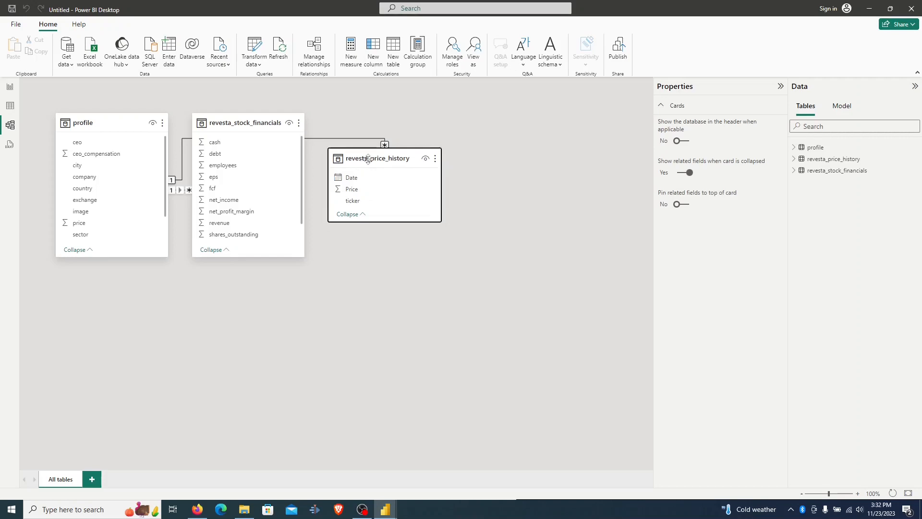
pyautogui.moveTo(368, 159); pyautogui.dragTo(472, 213)
pyautogui.moveTo(241, 123); pyautogui.dragTo(301, 123)
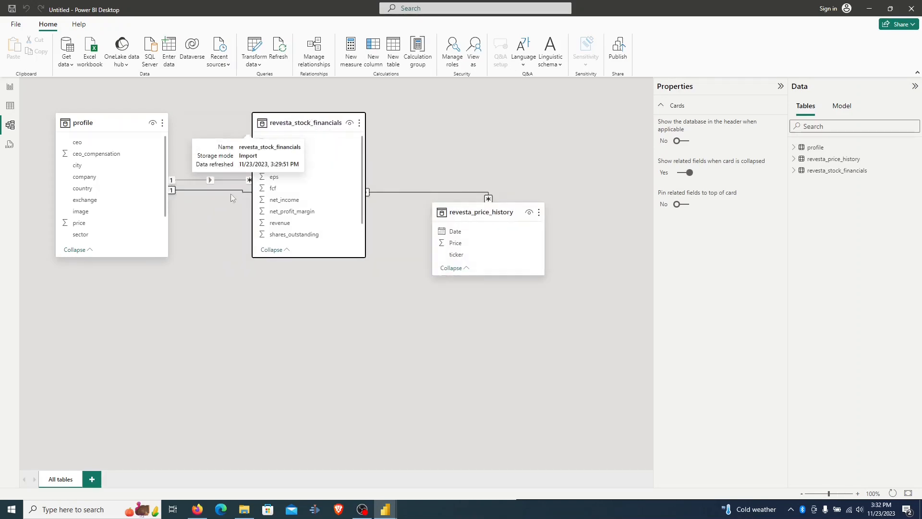
pyautogui.moveTo(152, 118); pyautogui.dragTo(388, 284)
pyautogui.moveTo(305, 124); pyautogui.dragTo(156, 251)
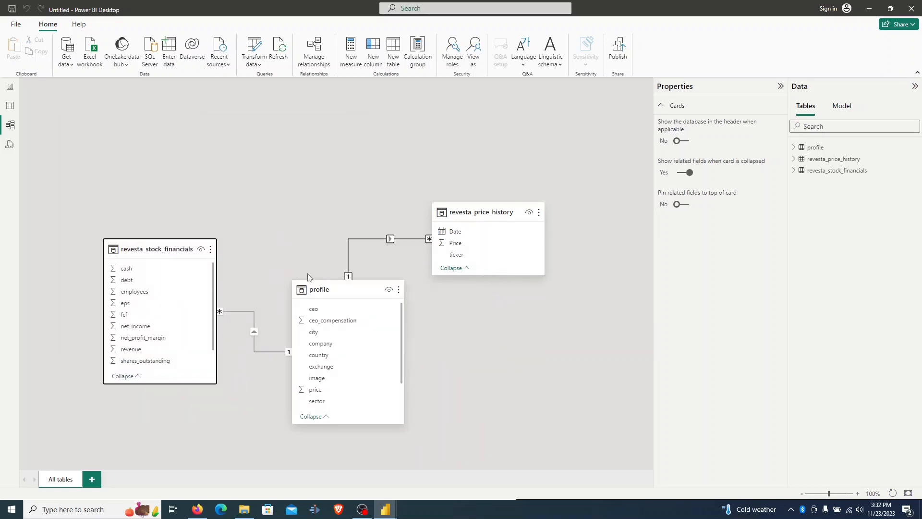
pyautogui.moveTo(309, 289); pyautogui.dragTo(300, 153)
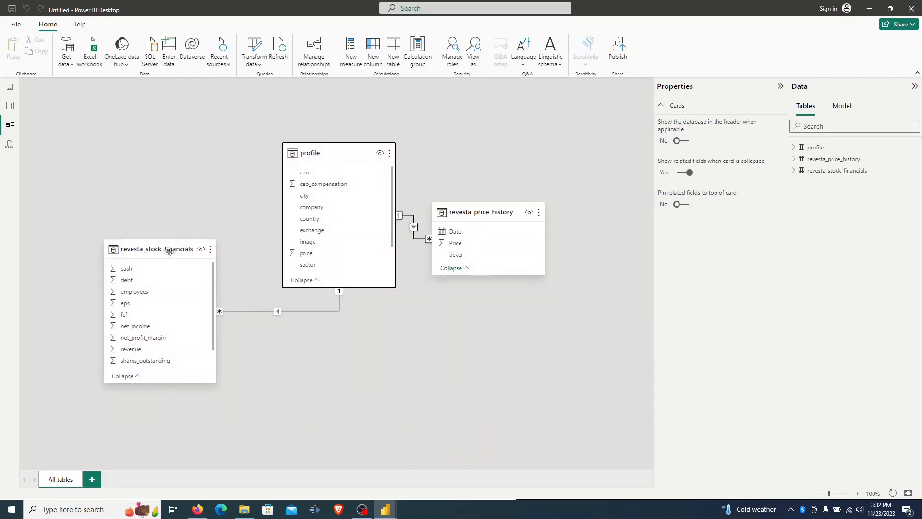
pyautogui.moveTo(169, 251); pyautogui.dragTo(167, 171)
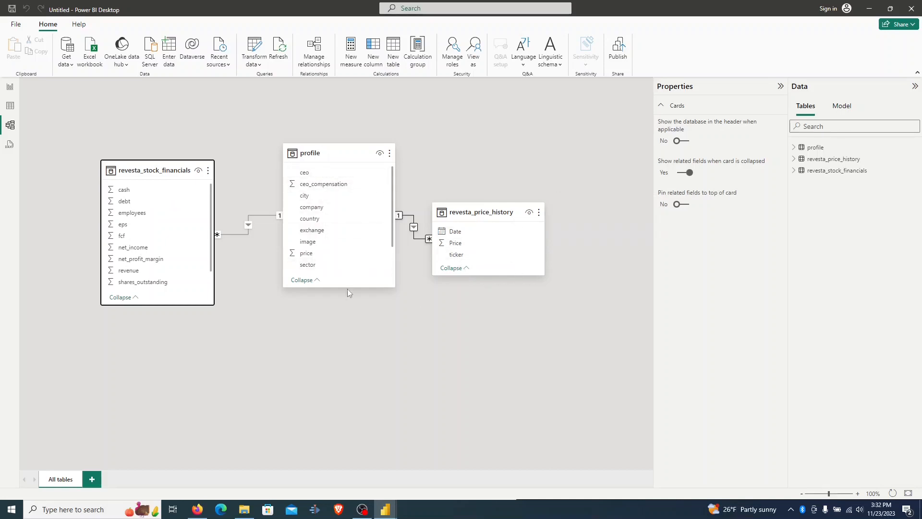
pyautogui.click(316, 282)
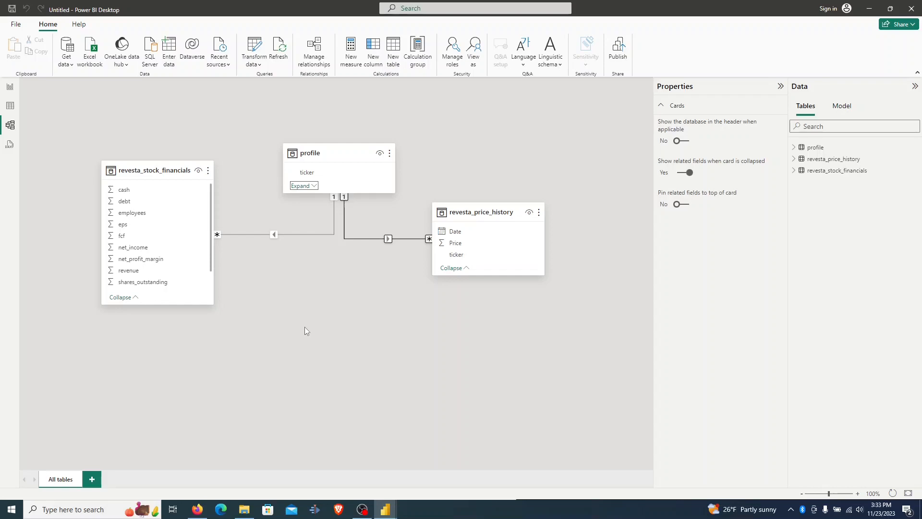
pyautogui.moveTo(350, 163); pyautogui.dragTo(351, 251)
# Step: Apply the dark grey built-in Power BI theme to the blank report page
pyautogui.click(14, 90)
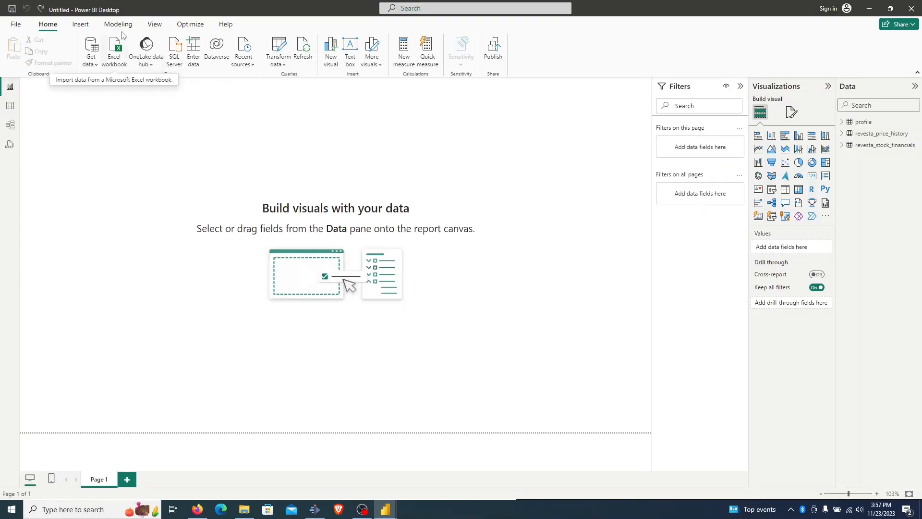
pyautogui.click(154, 25)
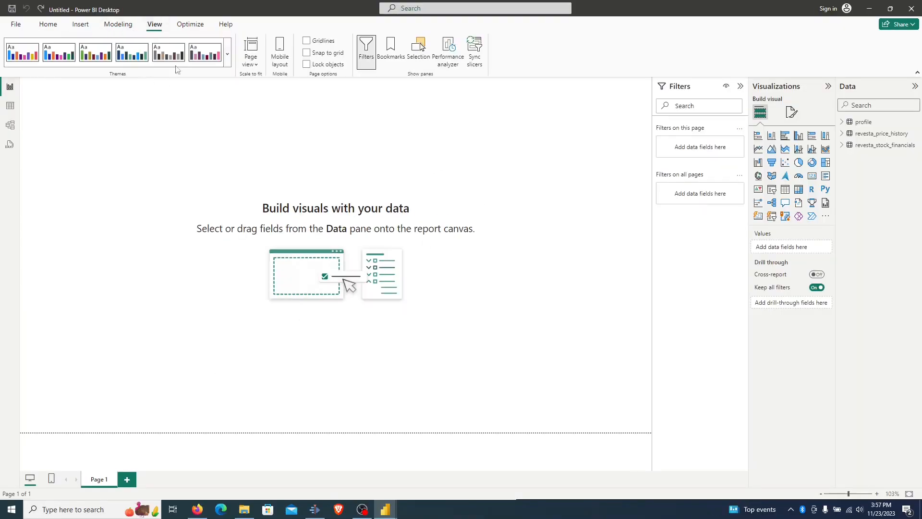
pyautogui.click(228, 55)
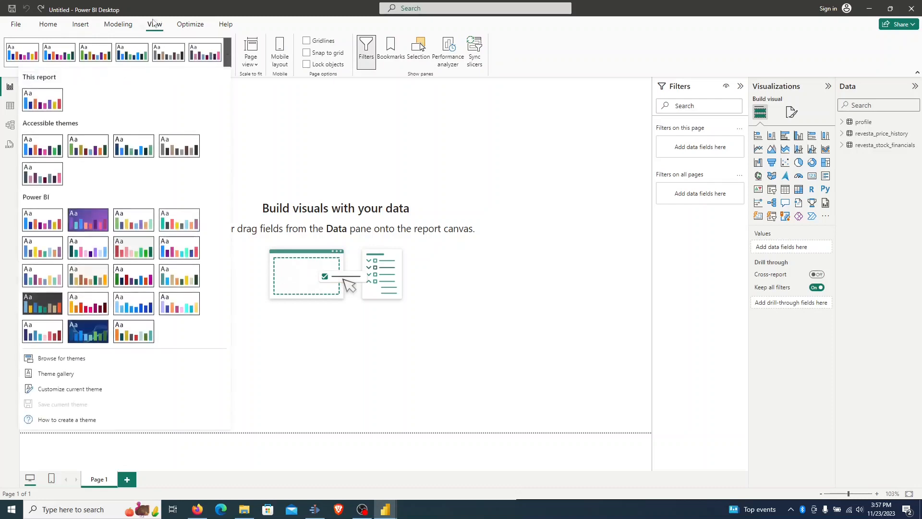
pyautogui.click(47, 308)
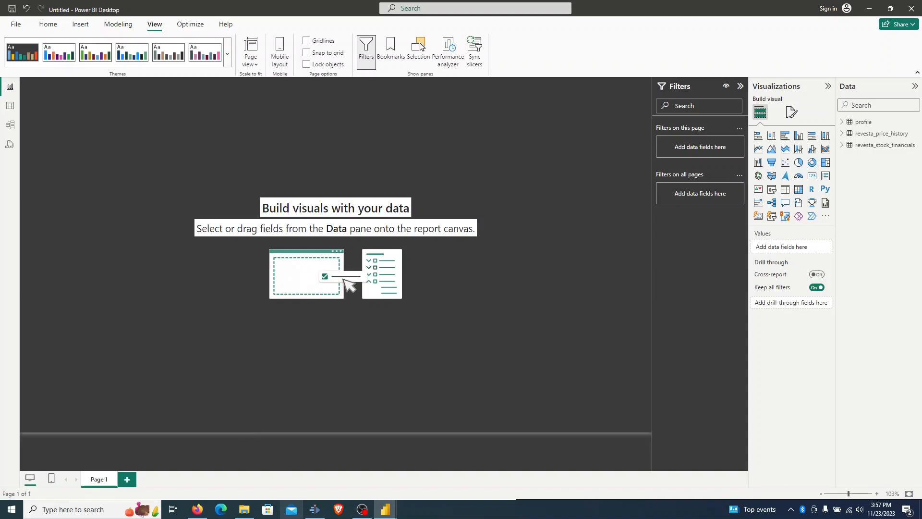
# Step: Switch to File Explorer and look through the Downloads folder for the revesta-light logo files
pyautogui.click(244, 510)
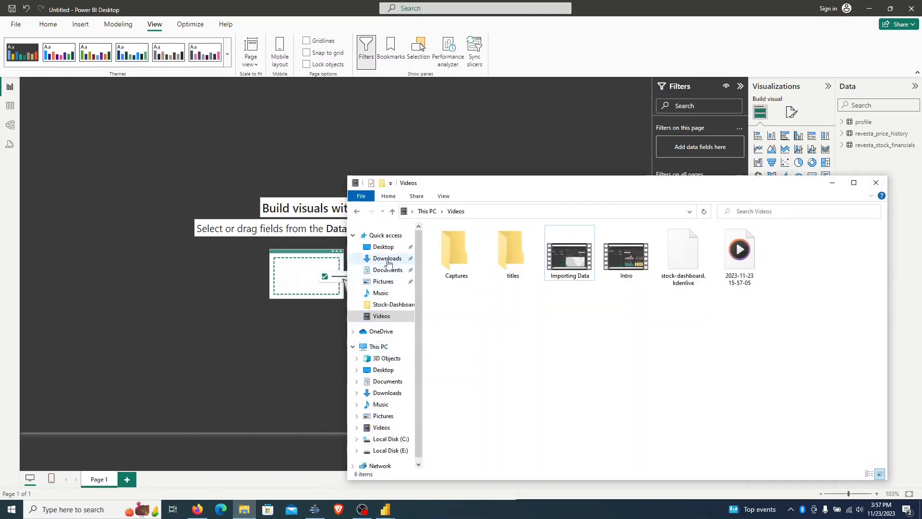
pyautogui.click(387, 258)
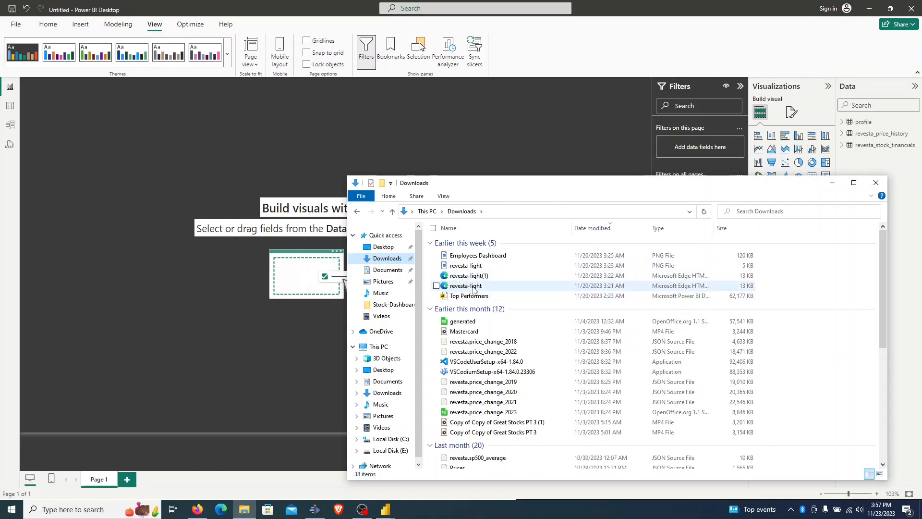
pyautogui.click(219, 141)
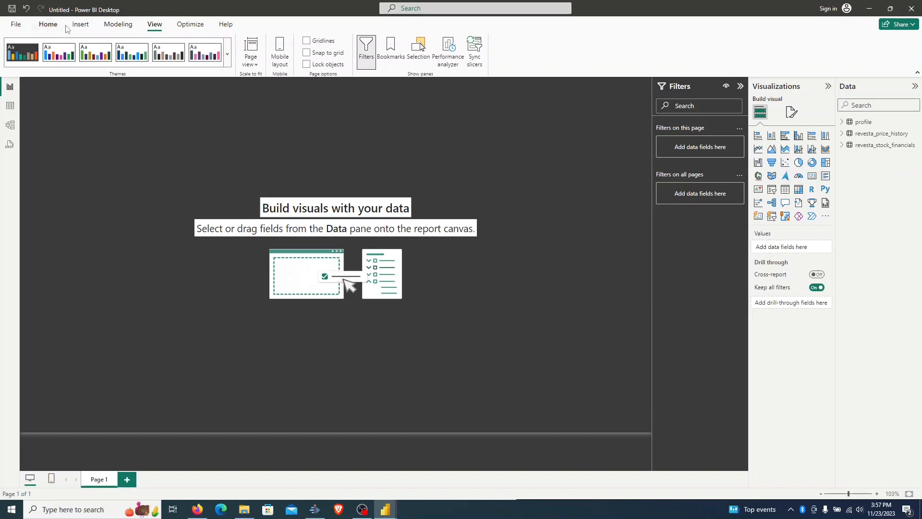
pyautogui.click(80, 24)
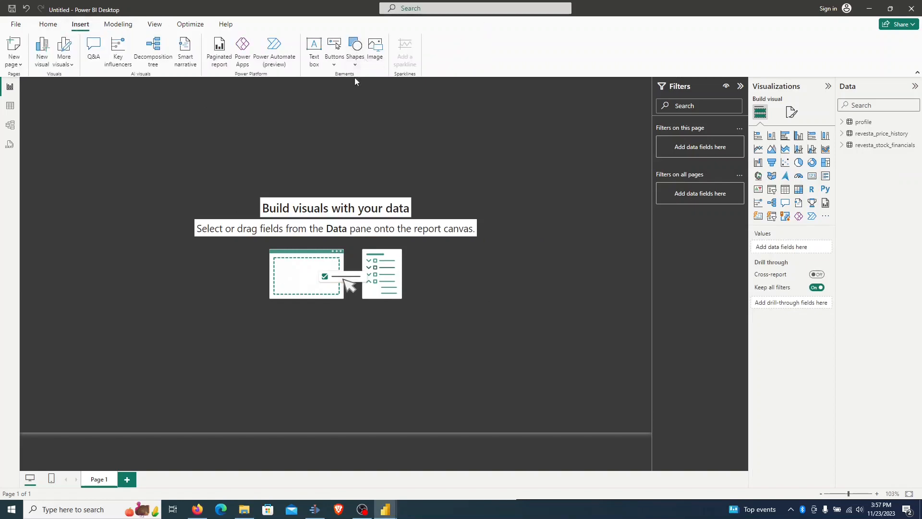
pyautogui.click(383, 57)
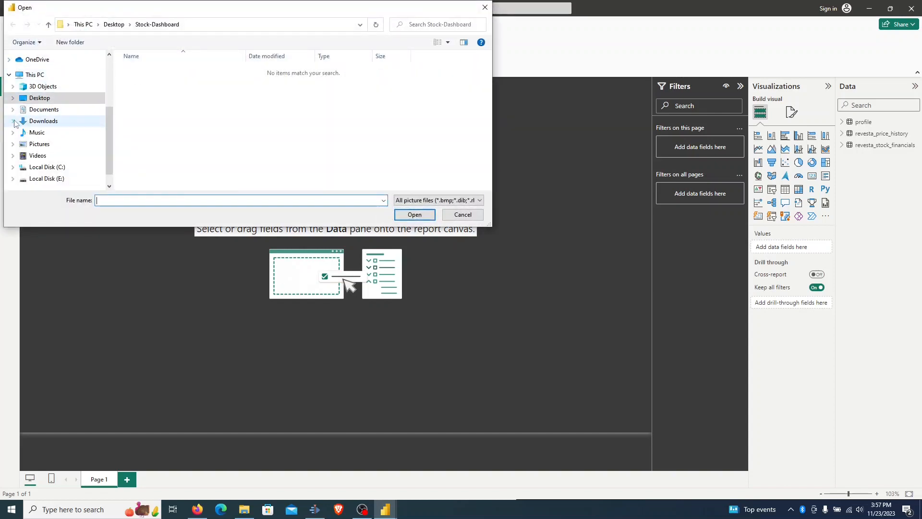
pyautogui.click(54, 121)
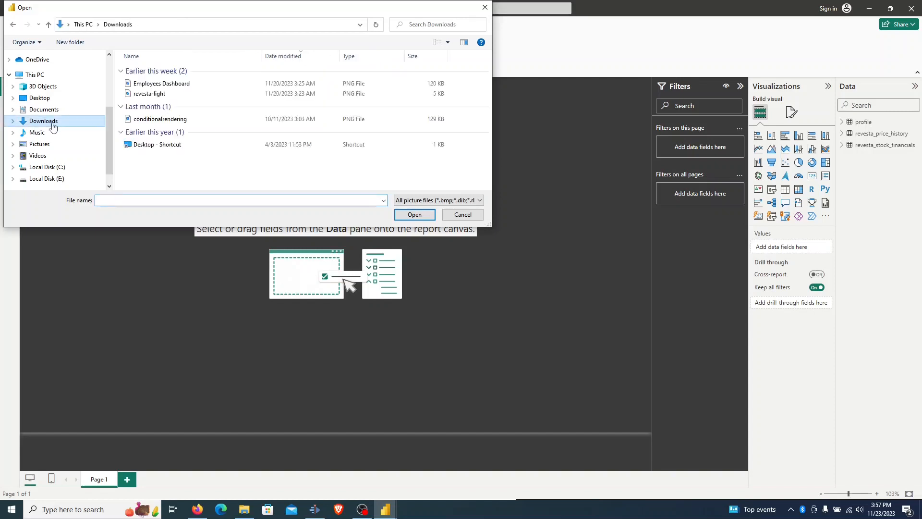
pyautogui.doubleClick(177, 96)
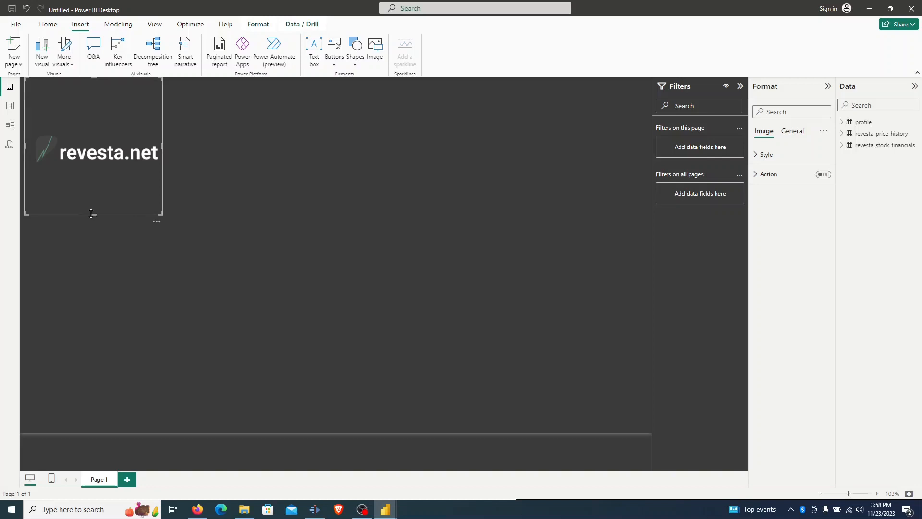
pyautogui.moveTo(94, 213); pyautogui.dragTo(103, 120)
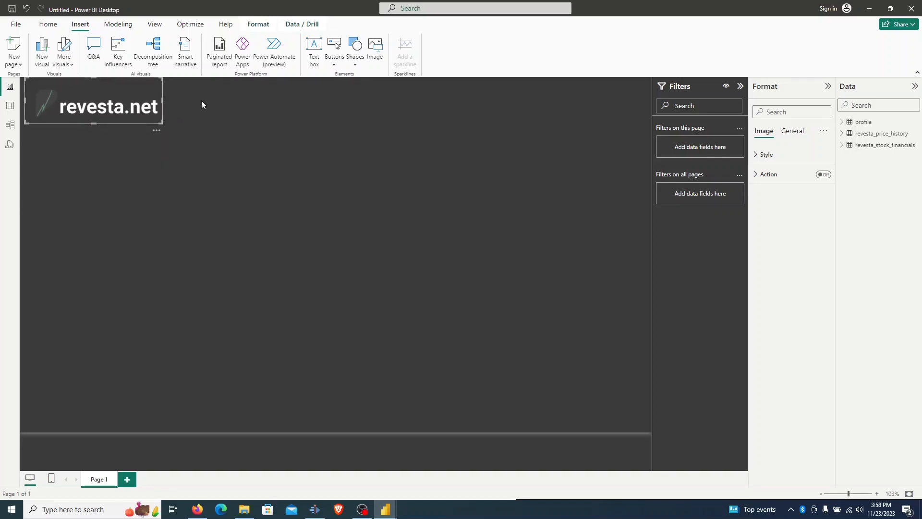
pyautogui.press('Delete')
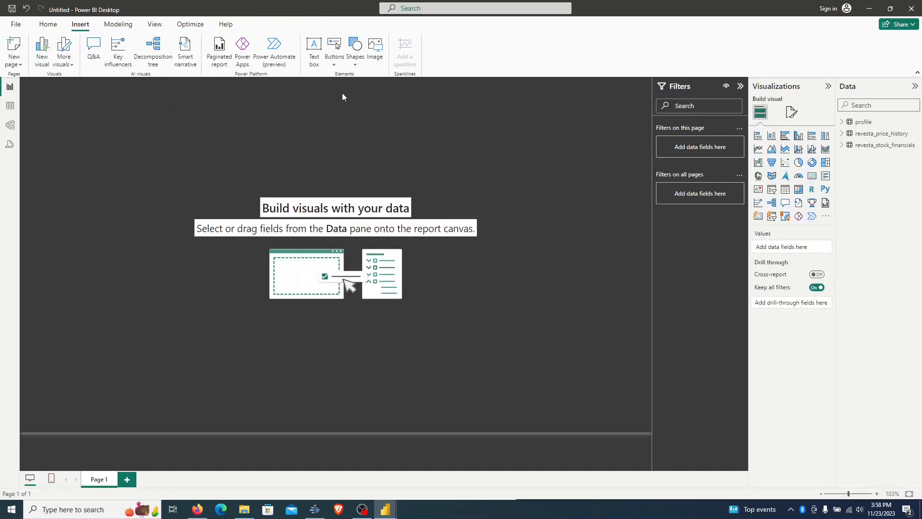
# Step: Insert a blank button on the report page and enlarge it to hold a logo
pyautogui.click(335, 62)
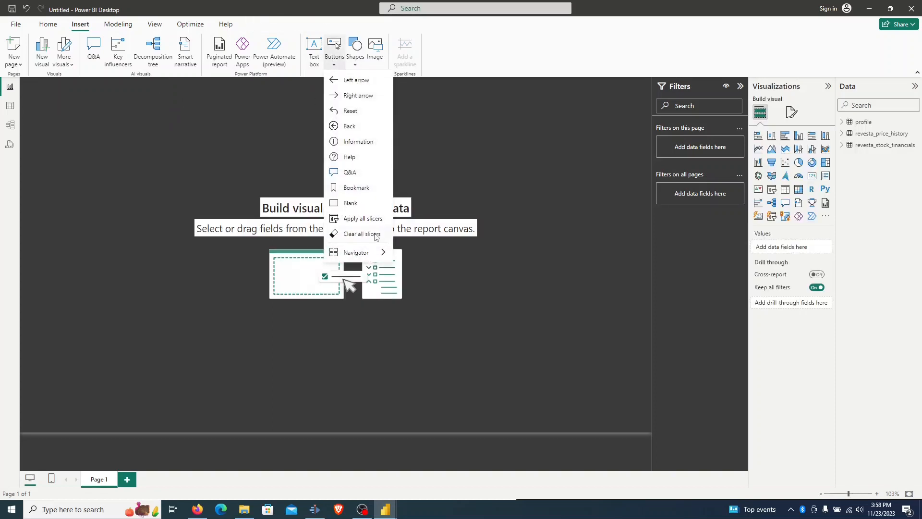
pyautogui.click(355, 207)
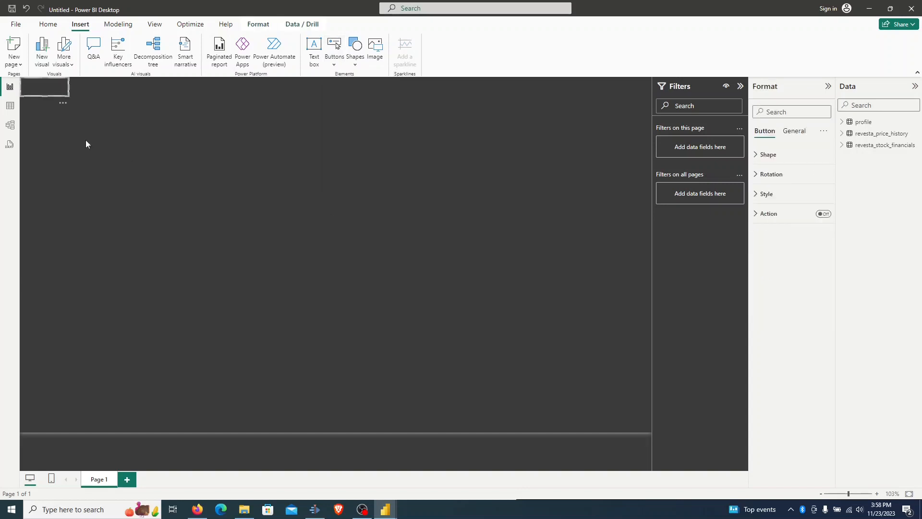
pyautogui.moveTo(67, 95); pyautogui.dragTo(131, 142)
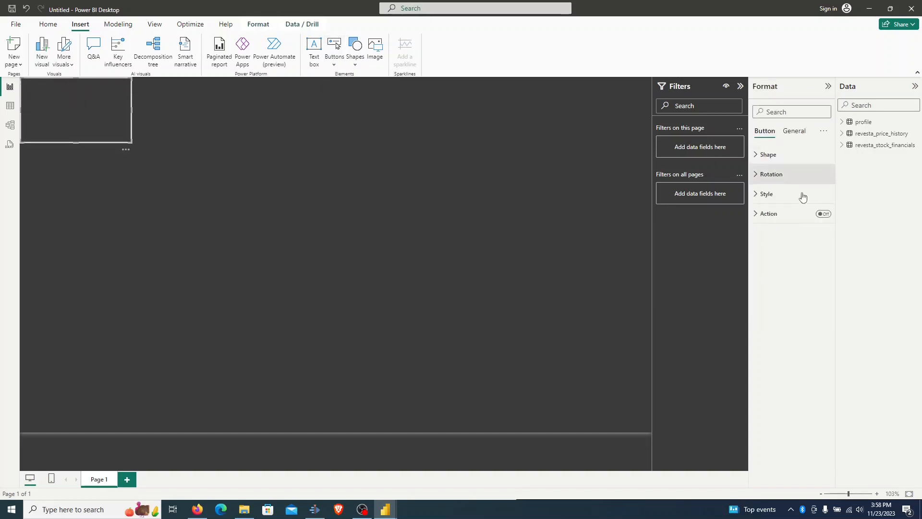
# Step: Turn on the button's fill and use the revesta-light SVG from the Downloads folder as its fill image
pyautogui.click(765, 194)
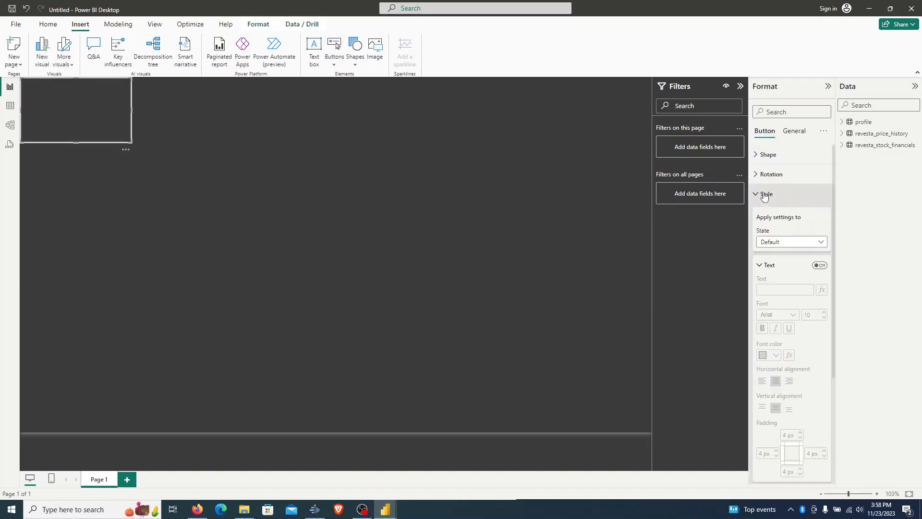
pyautogui.click(768, 265)
pyautogui.click(766, 312)
pyautogui.click(819, 312)
pyautogui.click(821, 353)
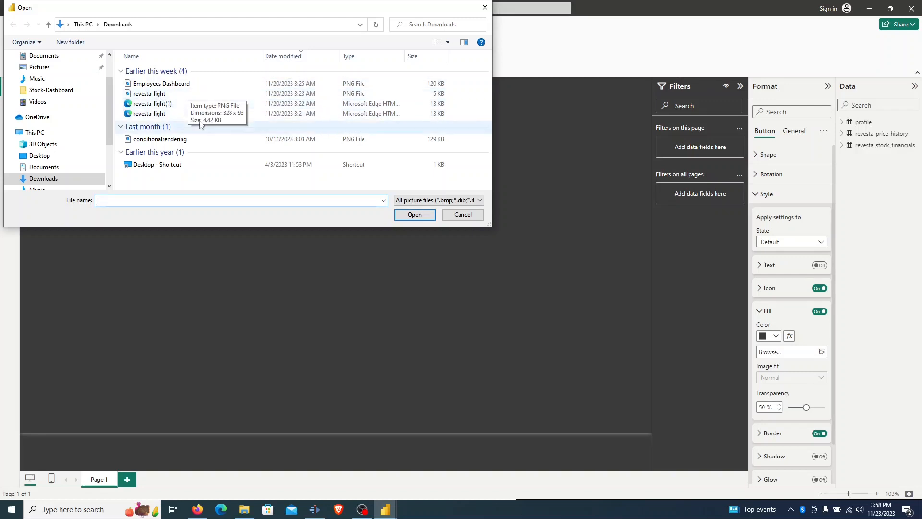
pyautogui.click(163, 116)
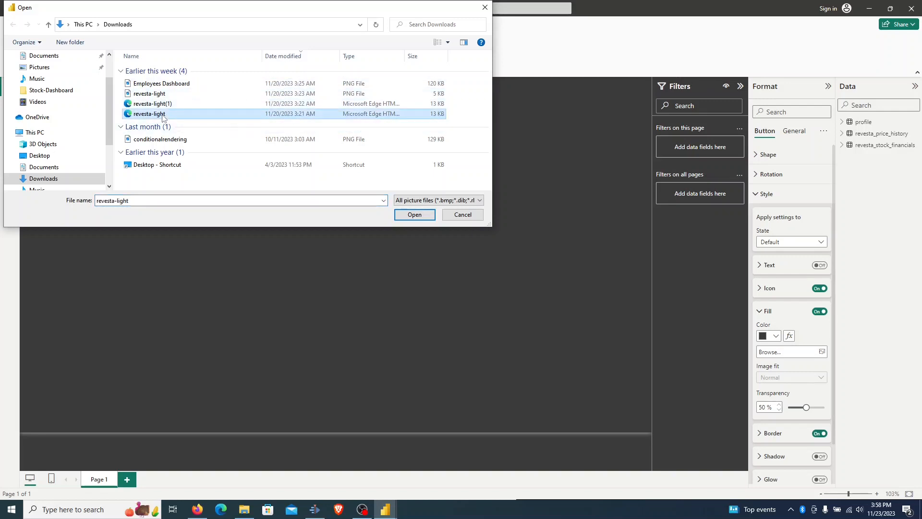
pyautogui.click(414, 215)
# Step: Set the logo button's fill transparency to 0% and its image fit to Fill, and scale the button to a small header logo
pyautogui.moveTo(129, 141); pyautogui.dragTo(218, 155)
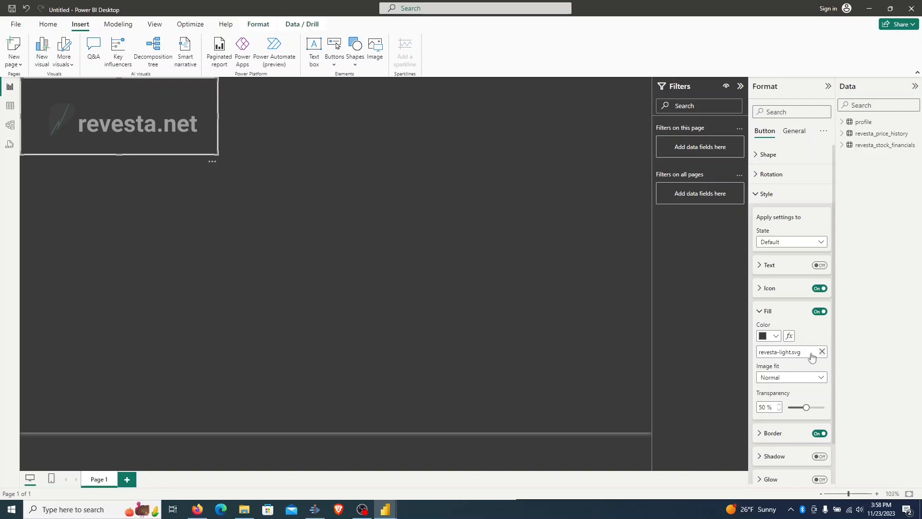
pyautogui.moveTo(804, 408); pyautogui.dragTo(788, 407)
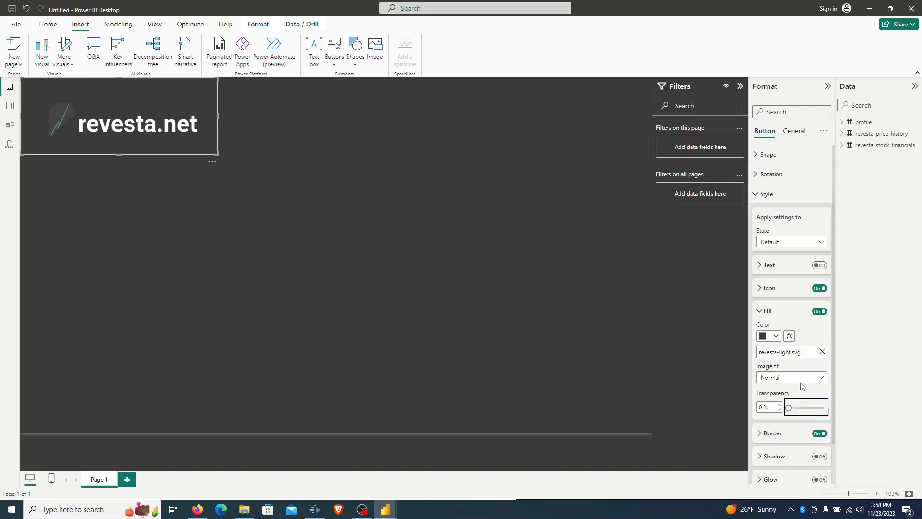
pyautogui.click(820, 379)
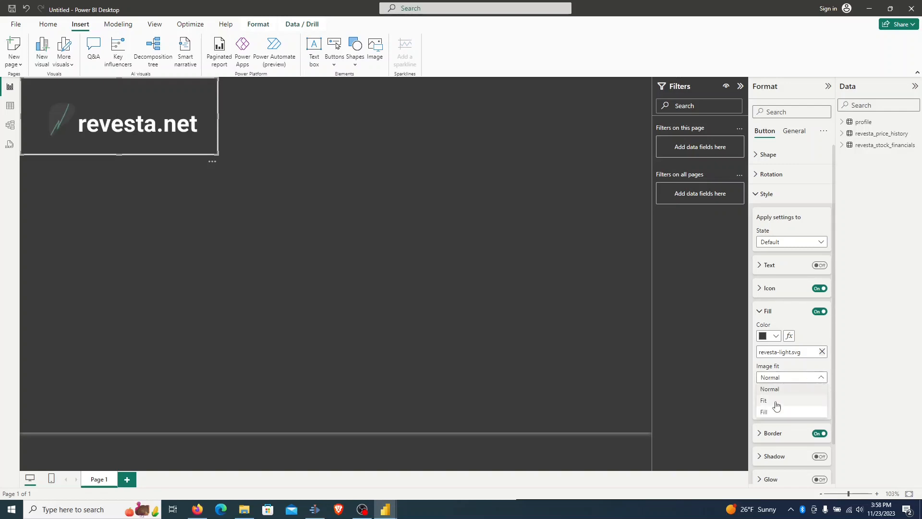
pyautogui.click(765, 412)
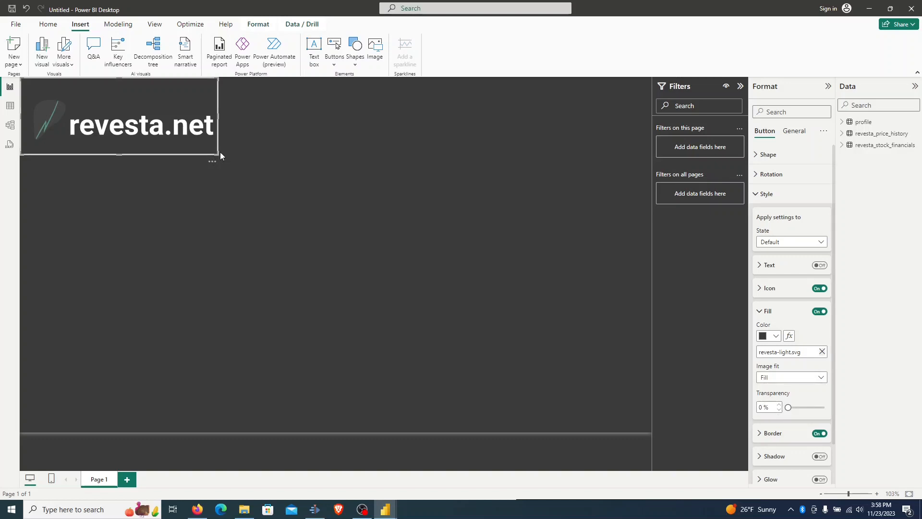
pyautogui.moveTo(219, 153); pyautogui.dragTo(100, 85)
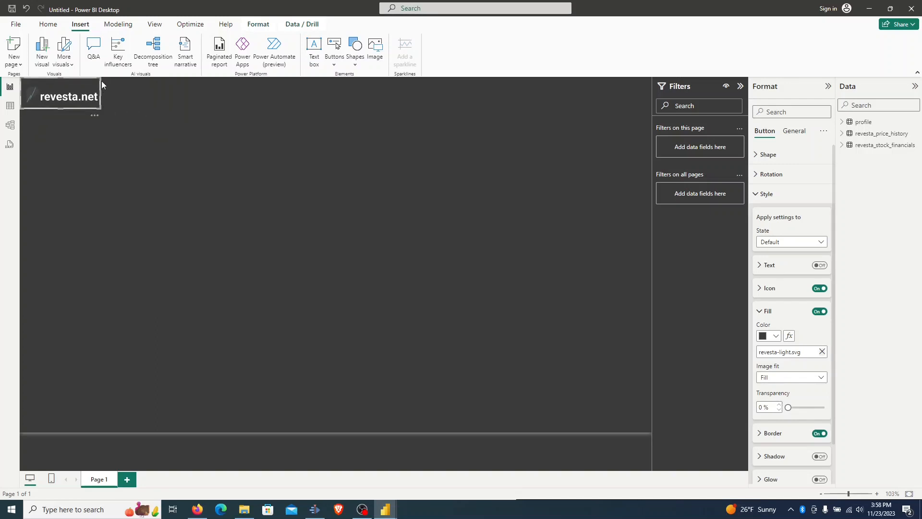
# Step: Turn off the style border of the revesta.net logo button
pyautogui.click(151, 129)
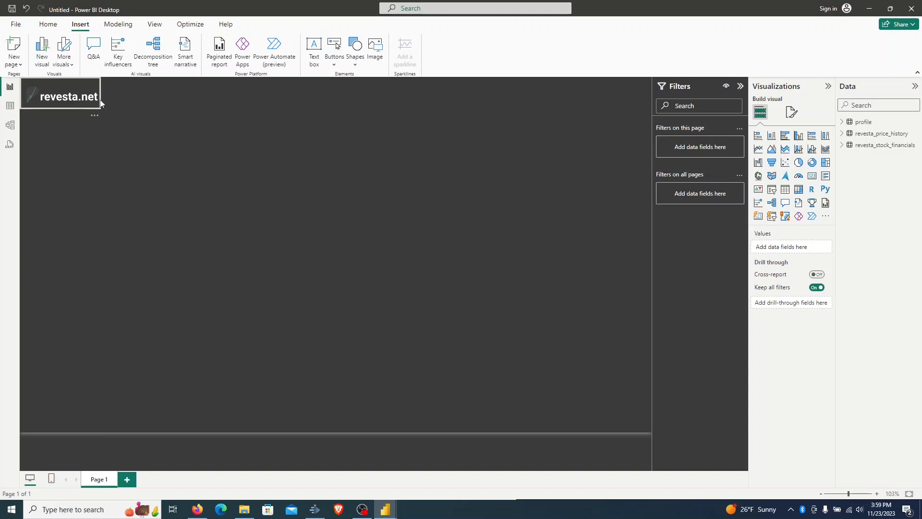
pyautogui.click(83, 96)
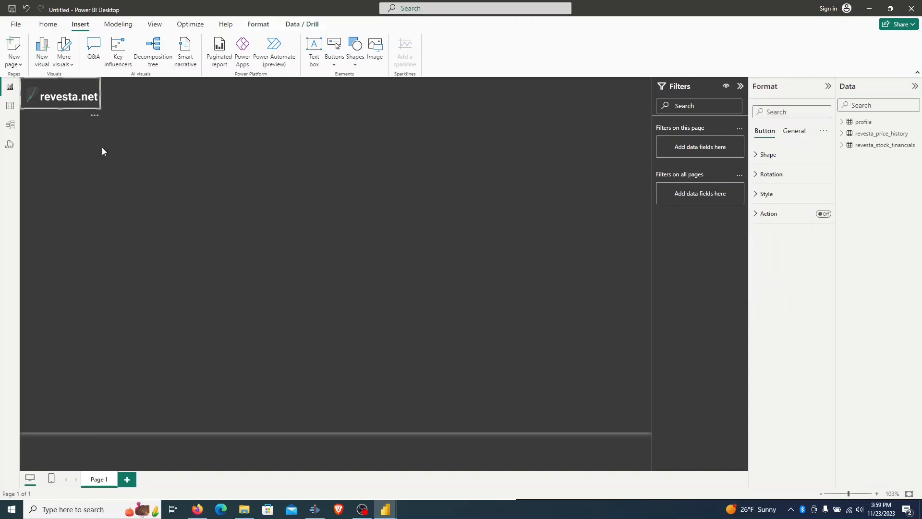
pyautogui.write('border')
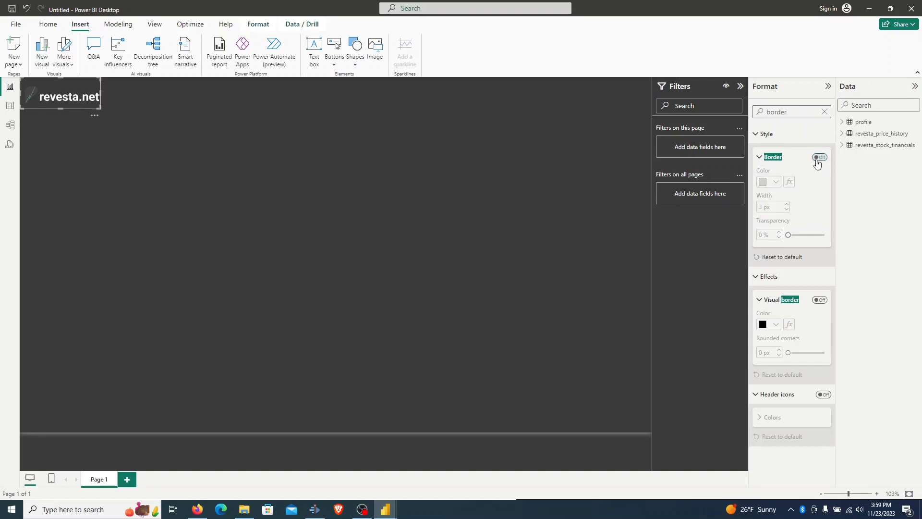
pyautogui.click(217, 149)
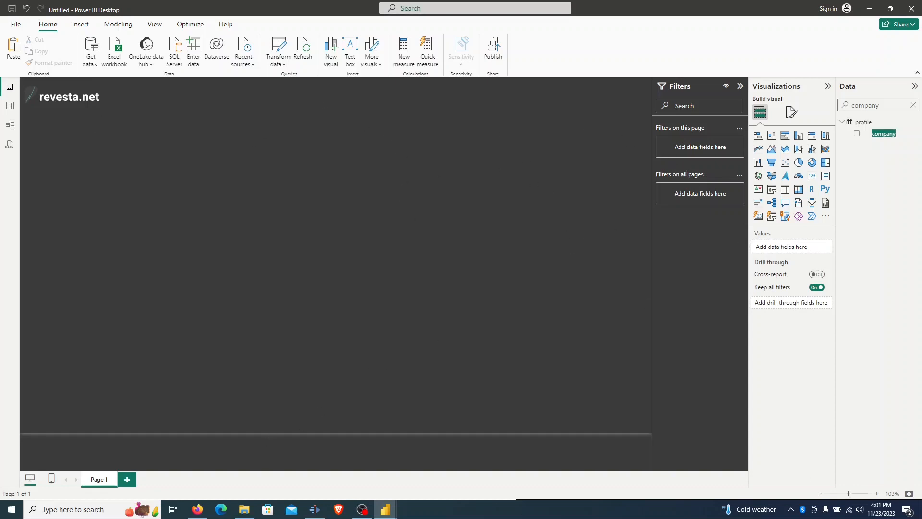
# Step: Review the company slicer in the finished stock-dashboard report and return to the untitled report
pyautogui.moveTo(385, 510)
pyautogui.click(333, 465)
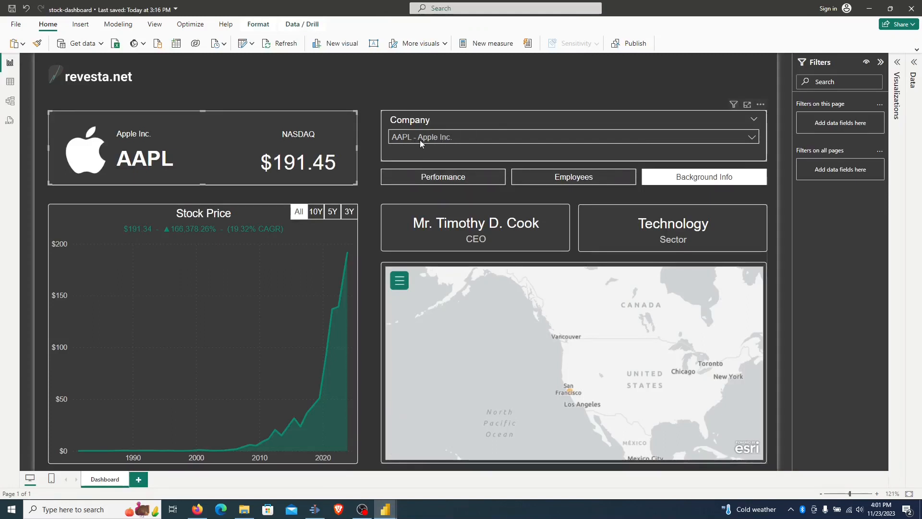
pyautogui.moveTo(386, 509)
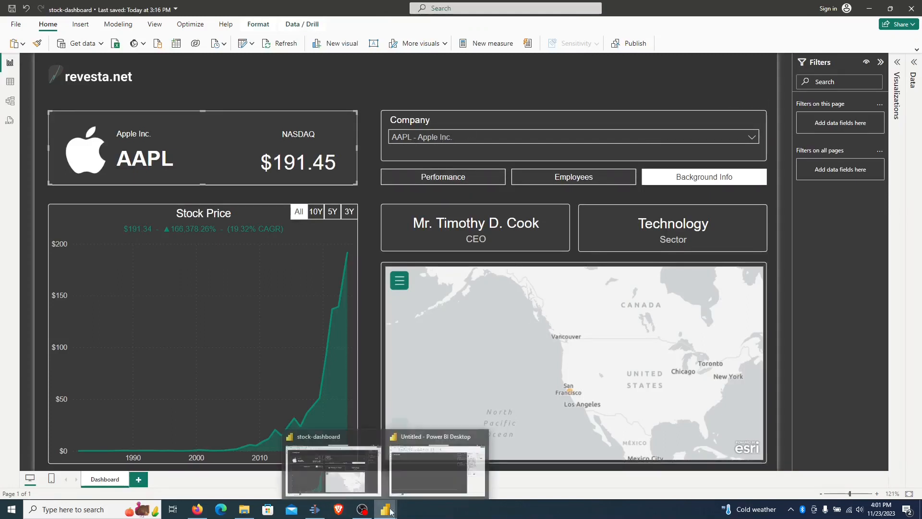
pyautogui.click(436, 468)
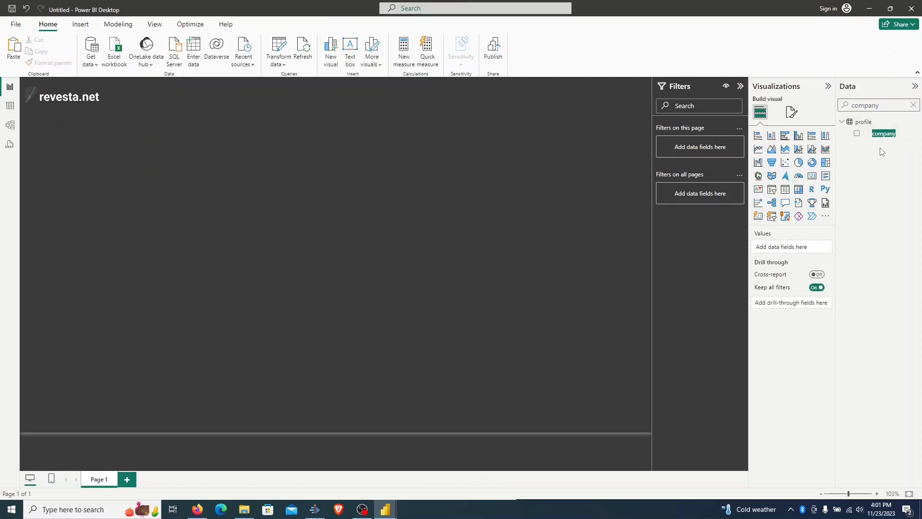
# Step: Add a calculated column to the profile table: Ticker & Company Name = profile[ticker] & " - " & profile[company]
pyautogui.moveTo(885, 105); pyautogui.dragTo(835, 105)
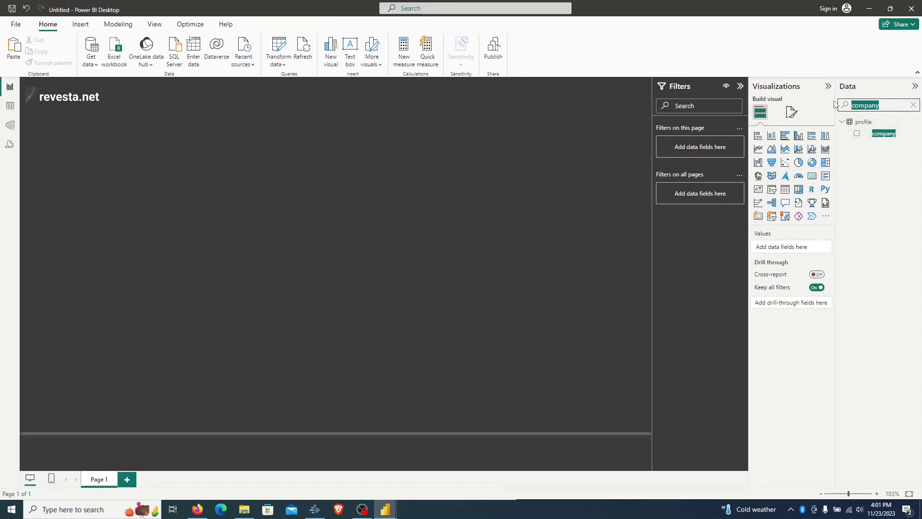
pyautogui.press('BackSpace')
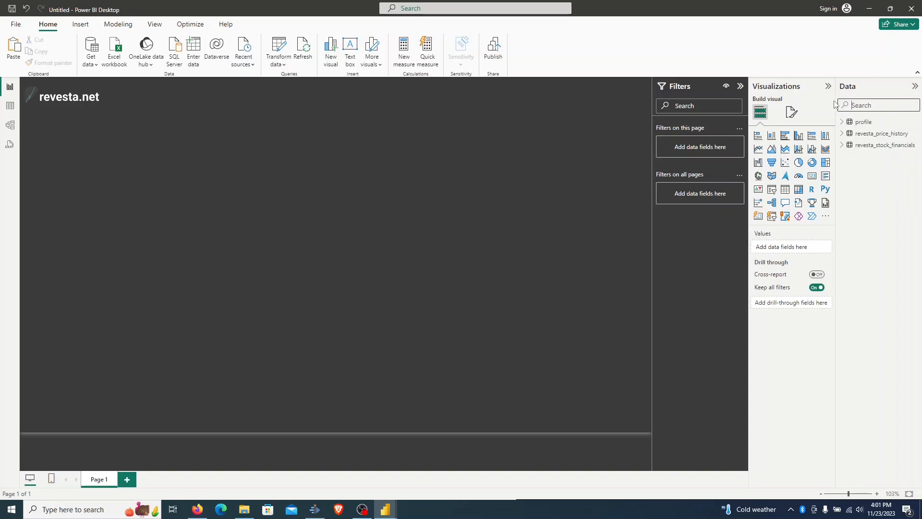
pyautogui.click(864, 121)
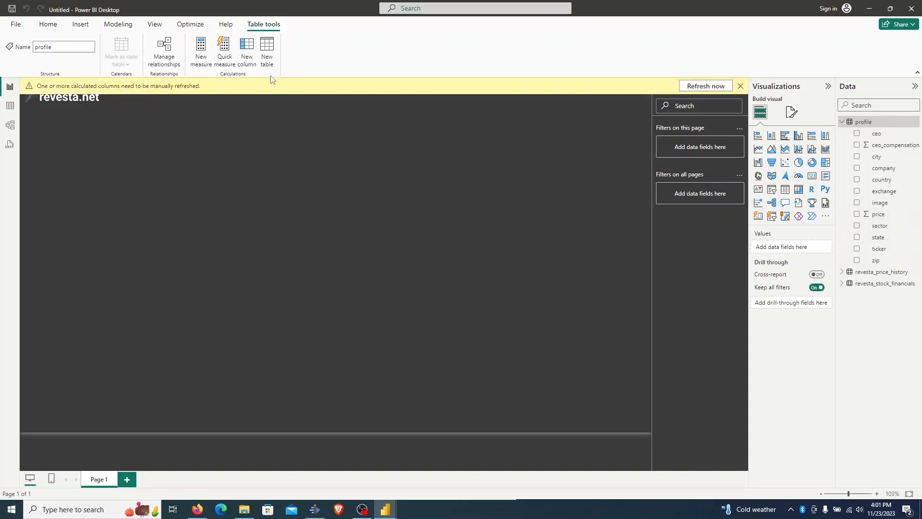
pyautogui.write('Ticker &')
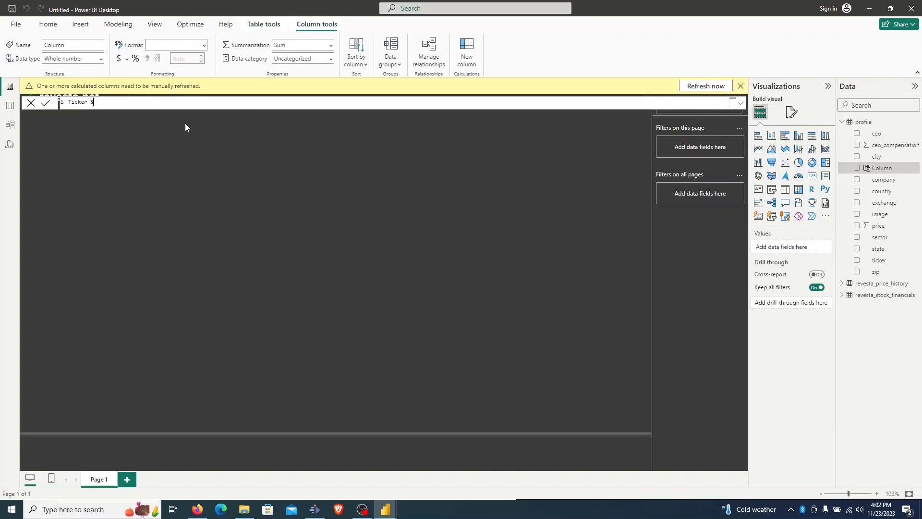
pyautogui.write(' Company Name = profi')
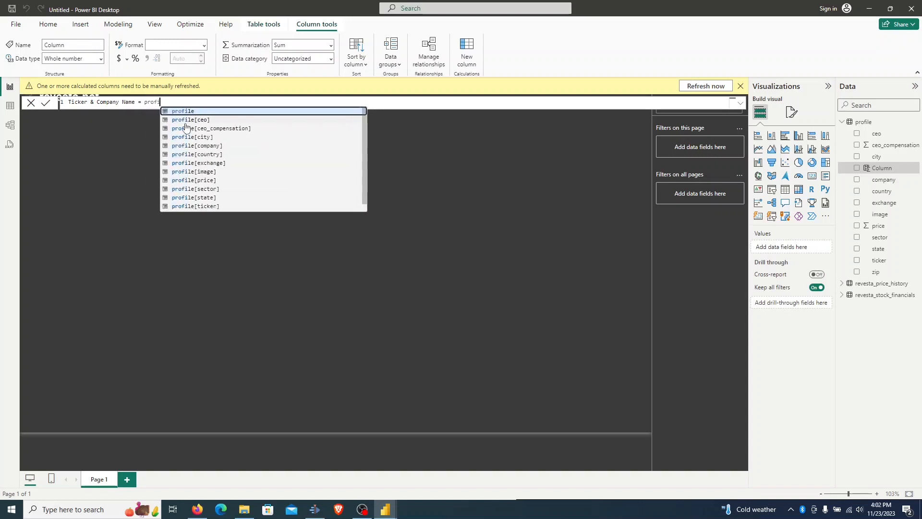
pyautogui.write('le[ticker]')
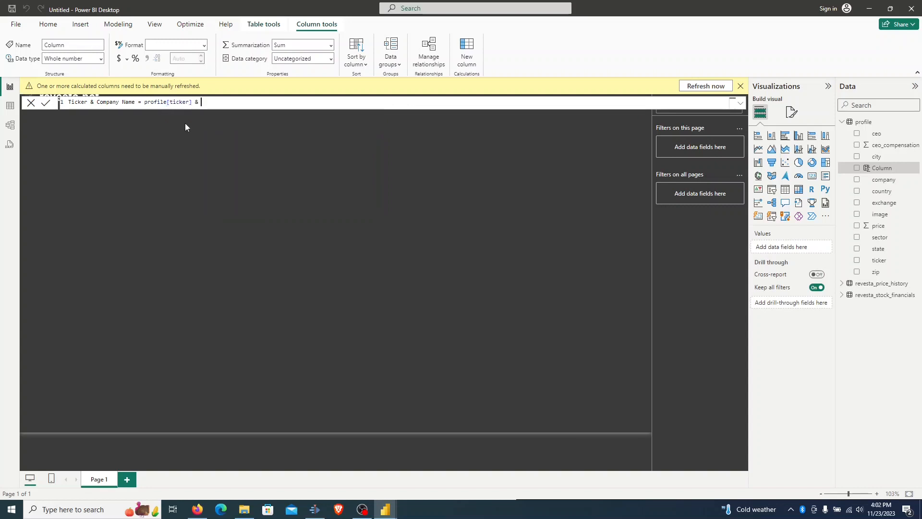
pyautogui.write(' & " - " & profile[company]')
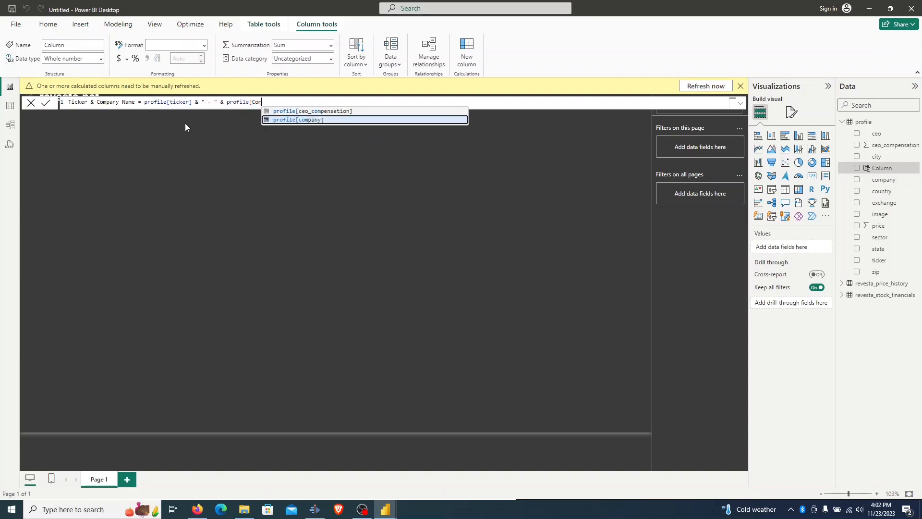
pyautogui.press('Return')
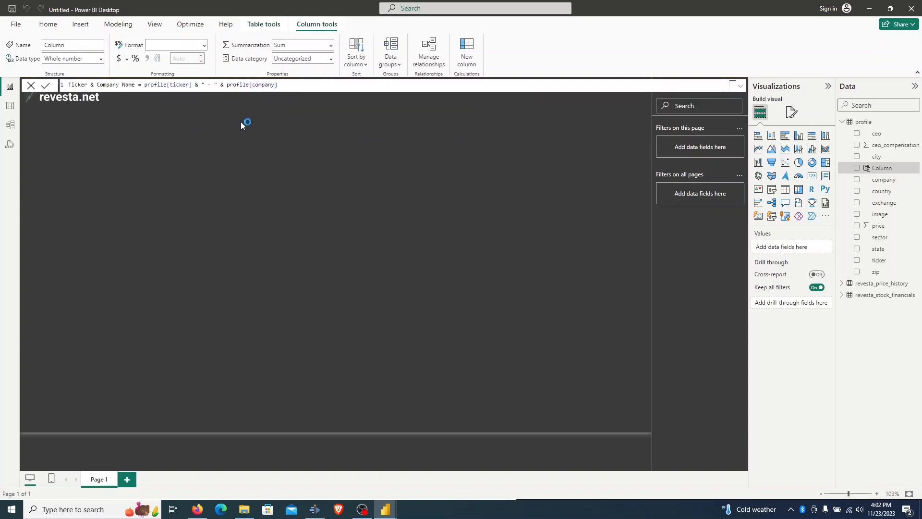
pyautogui.click(543, 169)
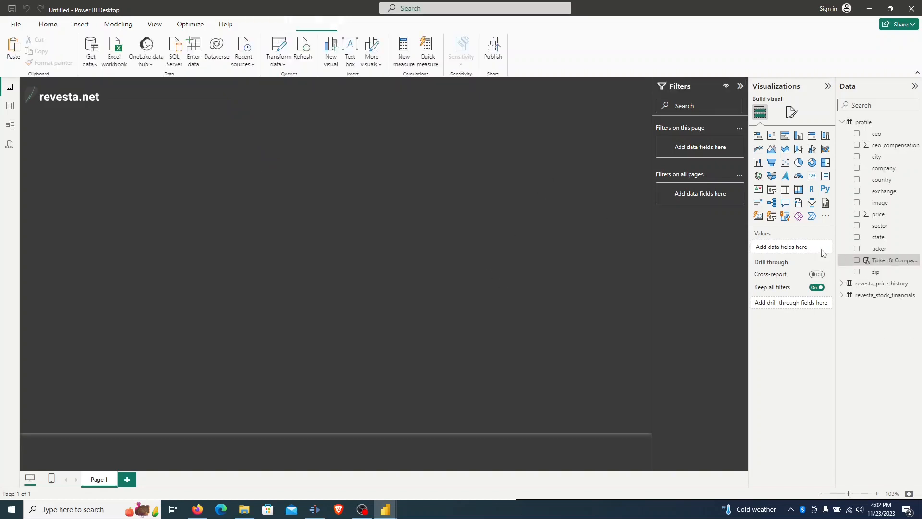
# Step: Add a slicer on Ticker & Company Name, place it at the page's upper right and widen it into a low, broad box
pyautogui.click(771, 190)
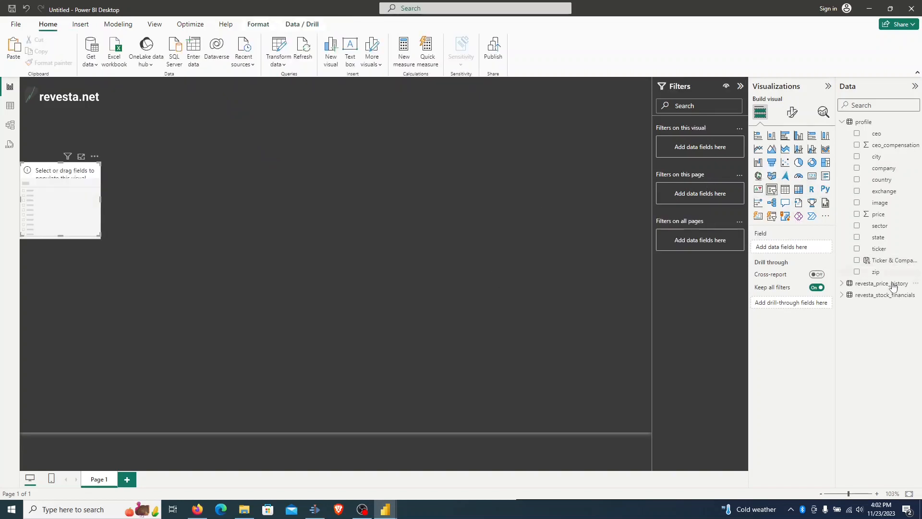
pyautogui.click(857, 261)
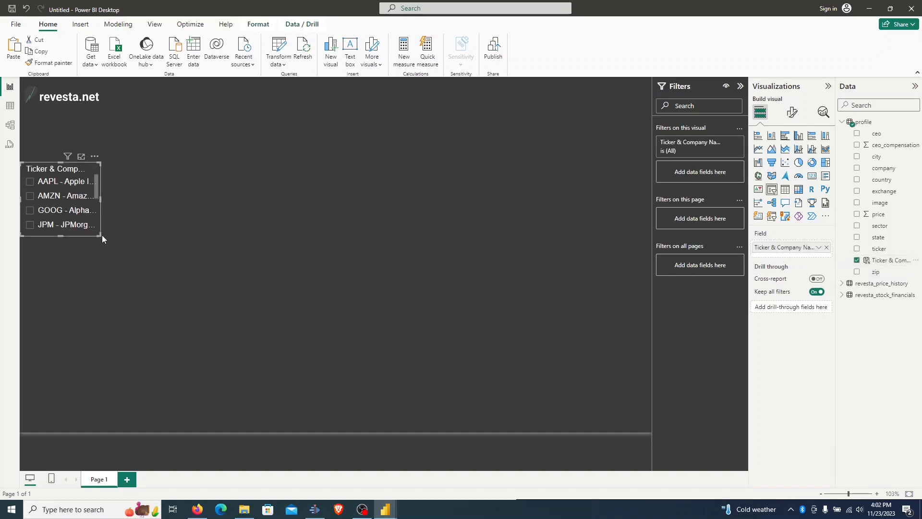
pyautogui.moveTo(99, 233); pyautogui.dragTo(215, 209)
pyautogui.moveTo(173, 173); pyautogui.dragTo(557, 135)
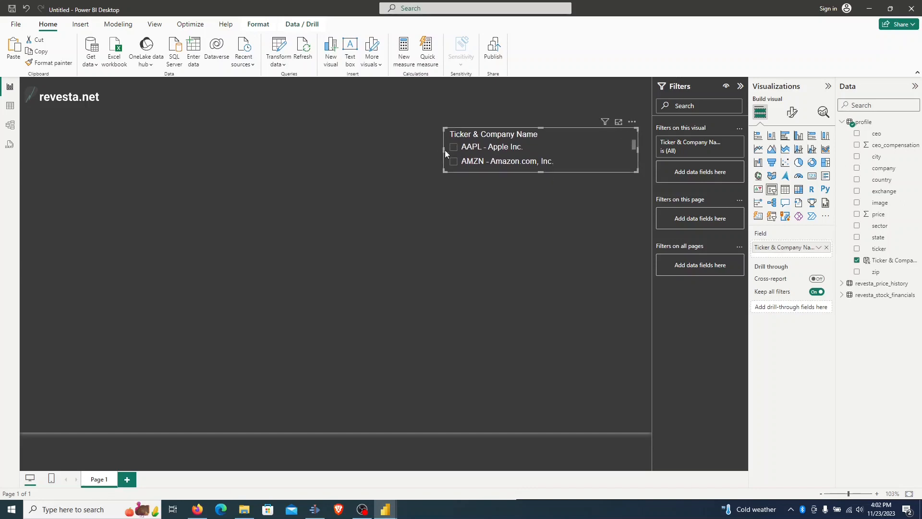
pyautogui.moveTo(446, 149); pyautogui.dragTo(366, 149)
# Step: Set the slicer's style to Dropdown with Single select on, and reduce its height slightly
pyautogui.click(792, 112)
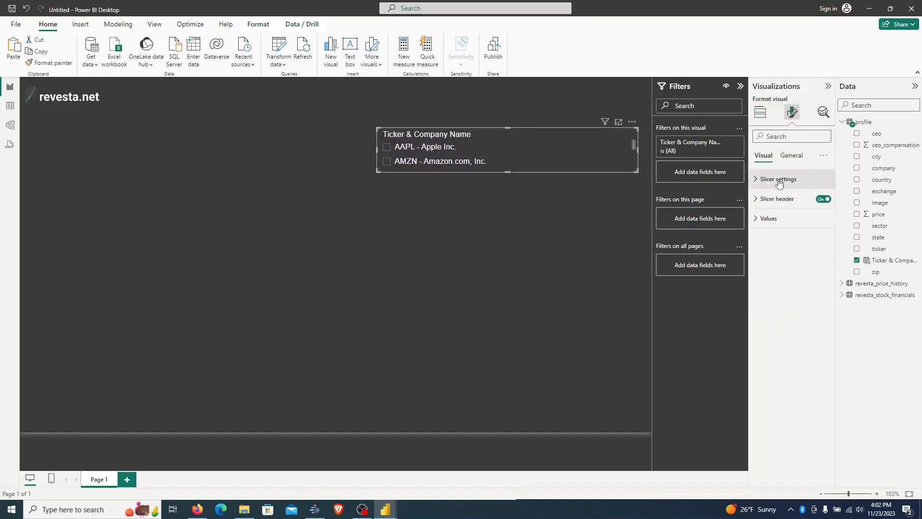
pyautogui.click(757, 179)
pyautogui.click(795, 227)
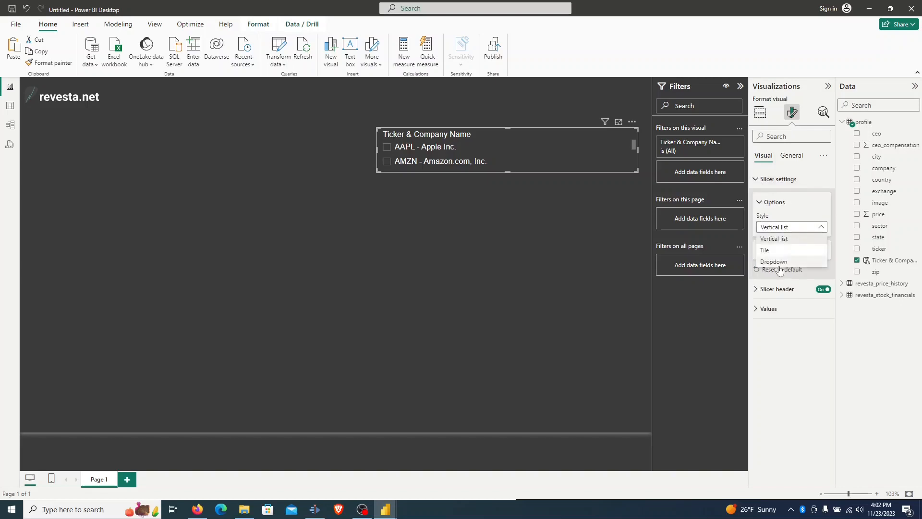
pyautogui.click(777, 262)
pyautogui.click(761, 251)
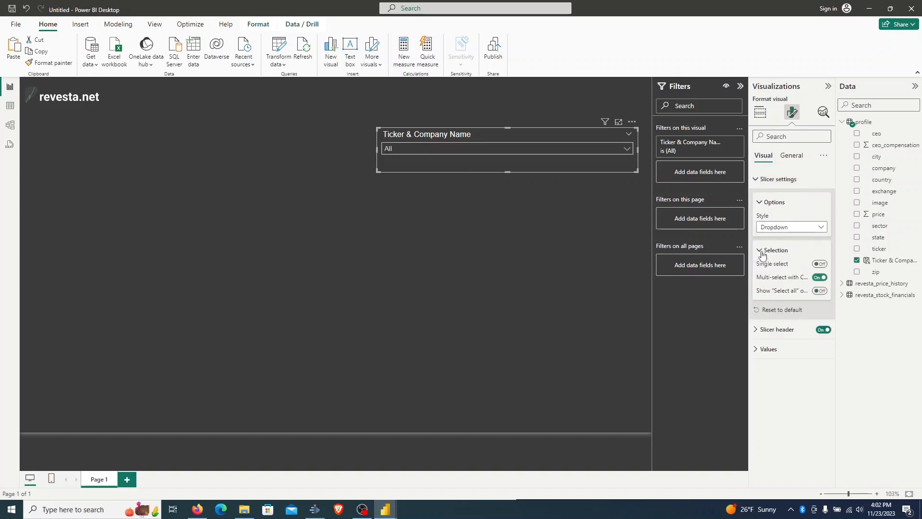
pyautogui.click(818, 264)
pyautogui.moveTo(508, 176); pyautogui.dragTo(506, 164)
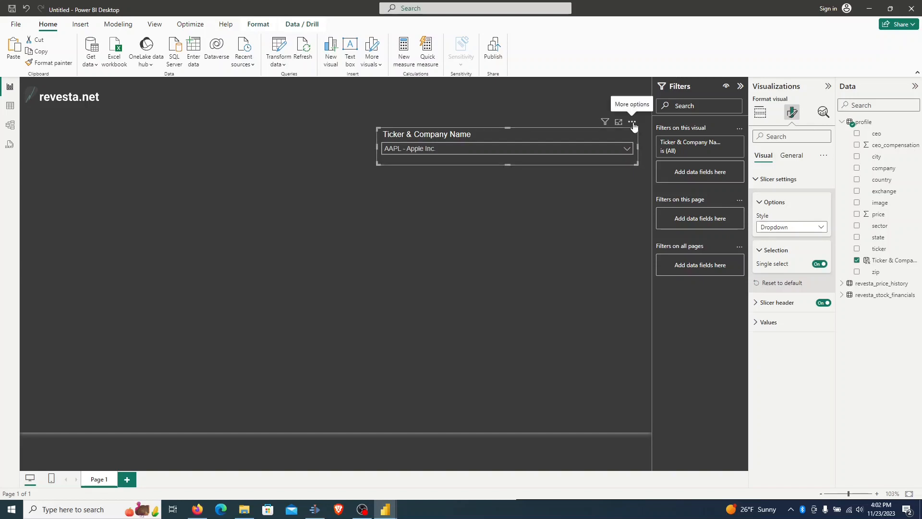
# Step: Enable Search for the Ticker & Company Name slicer and open its company dropdown
pyautogui.click(631, 123)
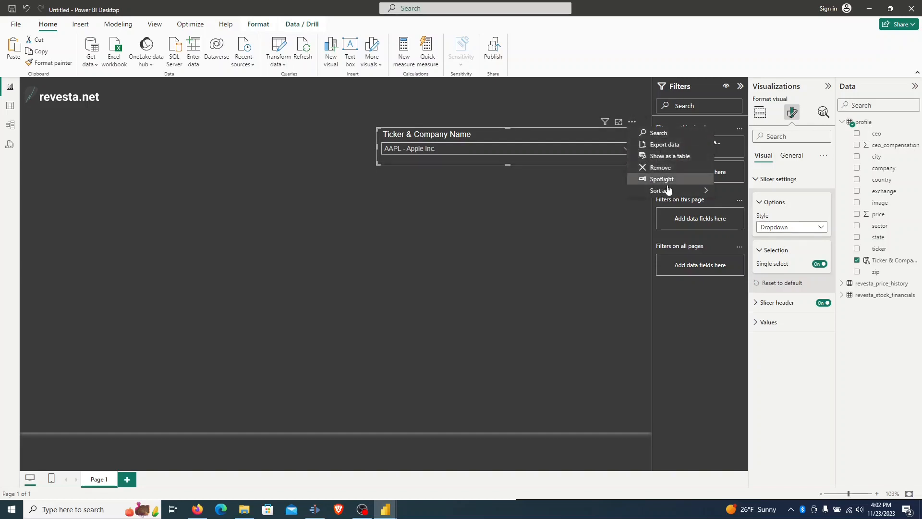
pyautogui.moveTo(669, 188)
pyautogui.click(661, 135)
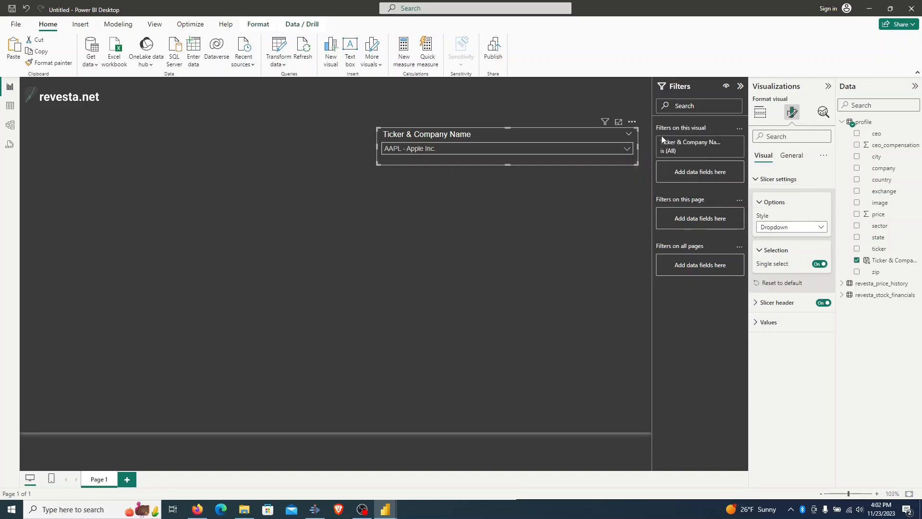
pyautogui.click(617, 151)
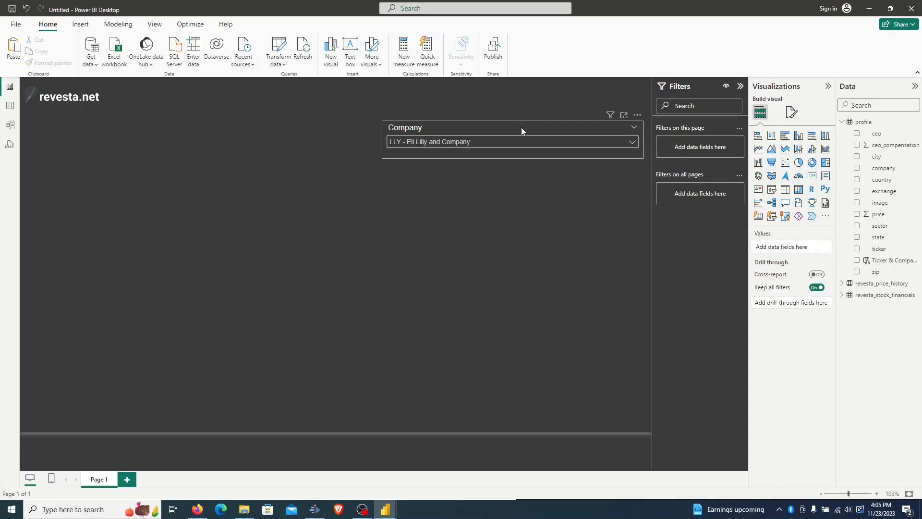
# Step: Find the border settings of the Company slicer and turn on its visual border
pyautogui.click(521, 131)
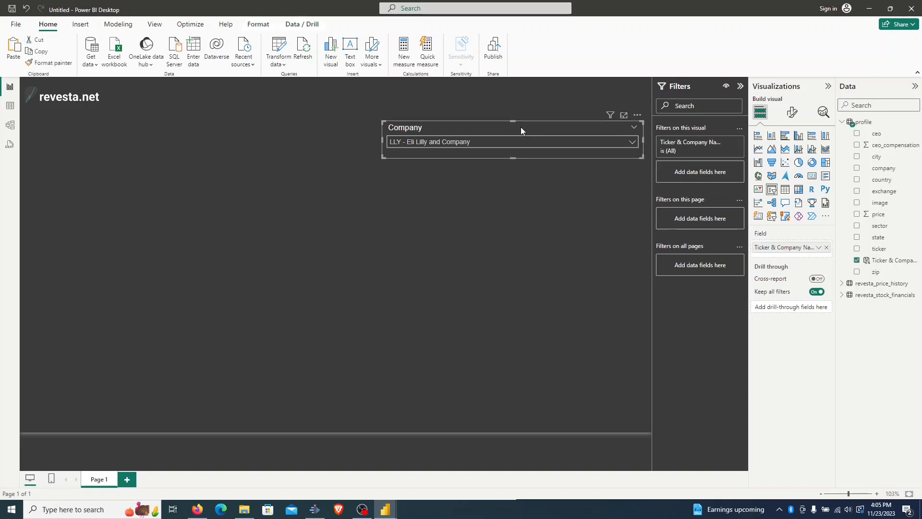
pyautogui.click(791, 115)
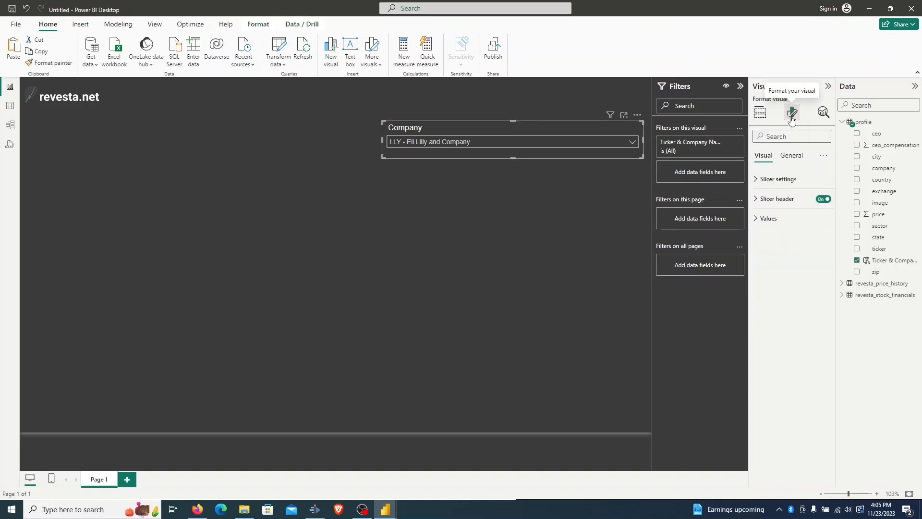
pyautogui.click(772, 138)
pyautogui.write('bord')
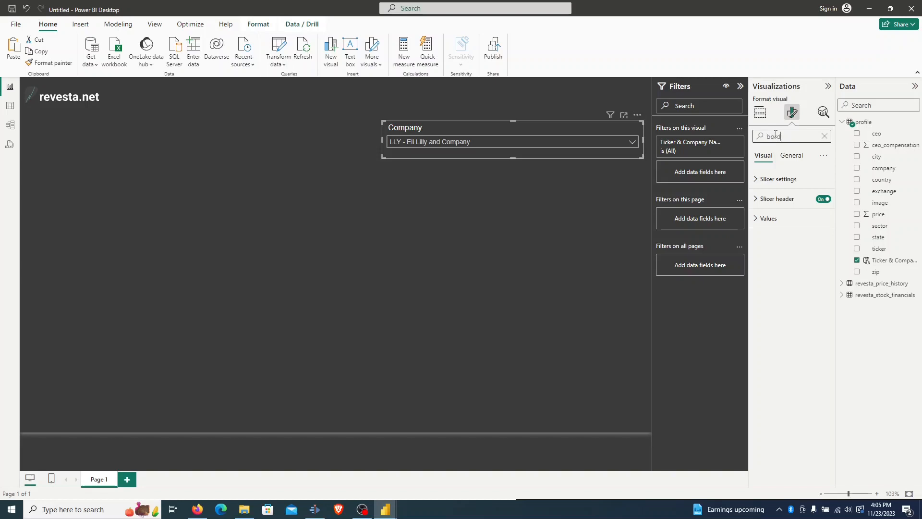
pyautogui.write('er')
pyautogui.scroll(-1, 809, 178)
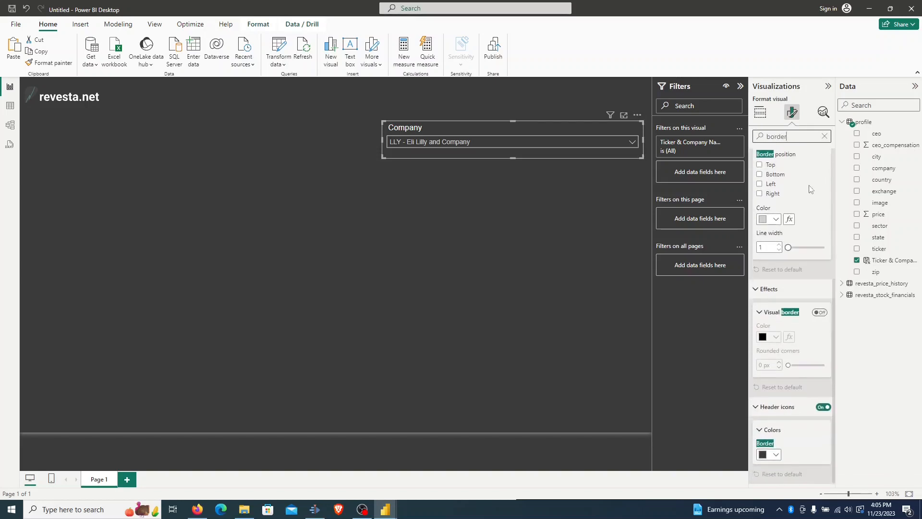
pyautogui.click(819, 313)
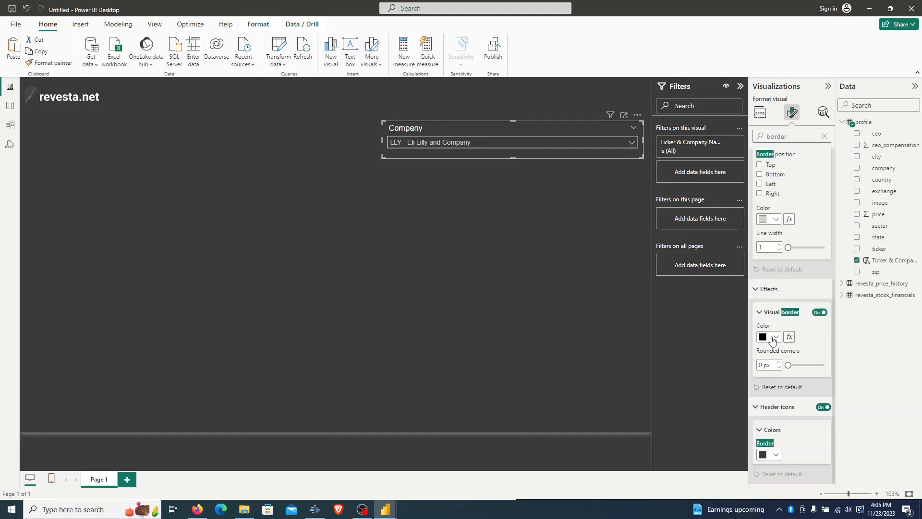
# Step: Make the Company slicer's visual border light grey with 4 px rounded corners
pyautogui.click(773, 339)
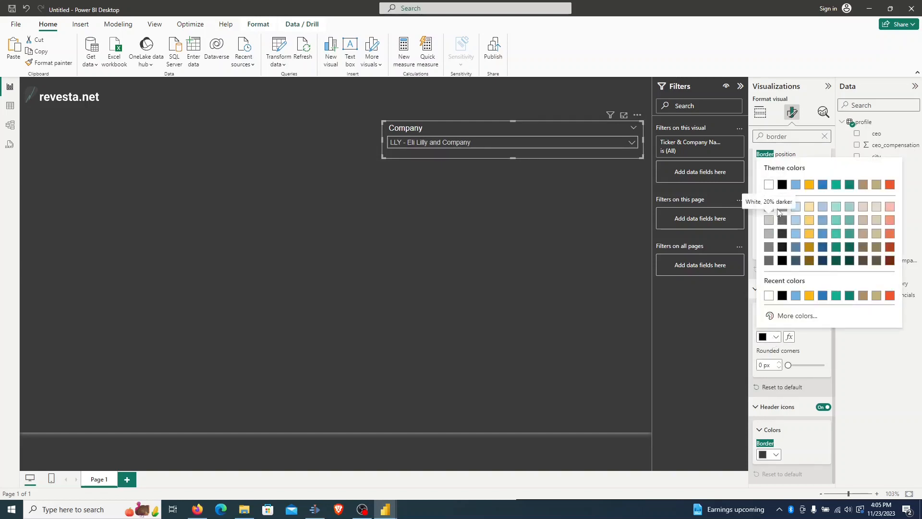
pyautogui.click(768, 207)
pyautogui.click(779, 363)
pyautogui.click(779, 364)
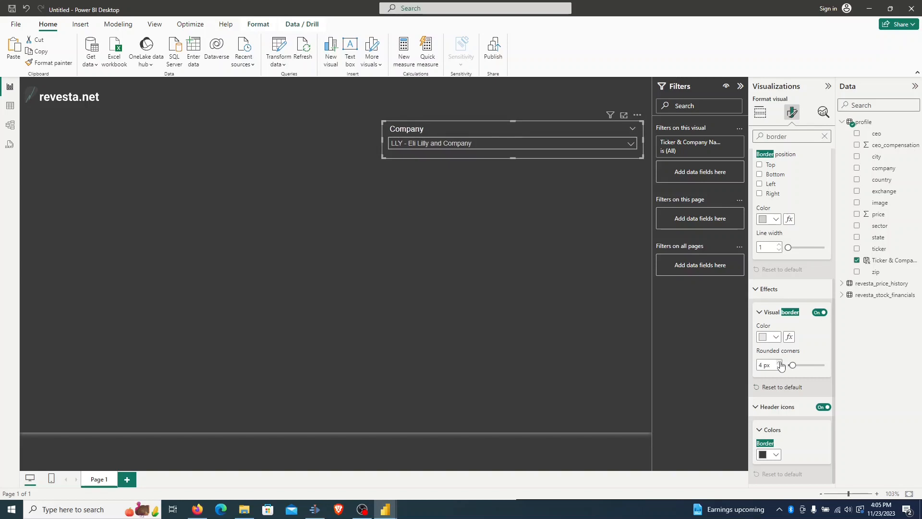
pyautogui.click(403, 204)
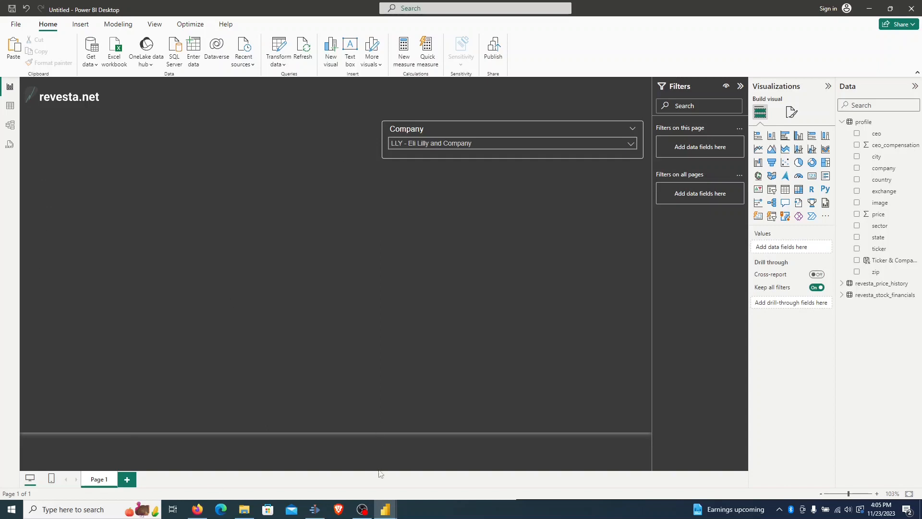
# Step: Review the company info card and stock price layout in the finished stock-dashboard report, and return to the untitled report
pyautogui.moveTo(385, 509)
pyautogui.click(361, 474)
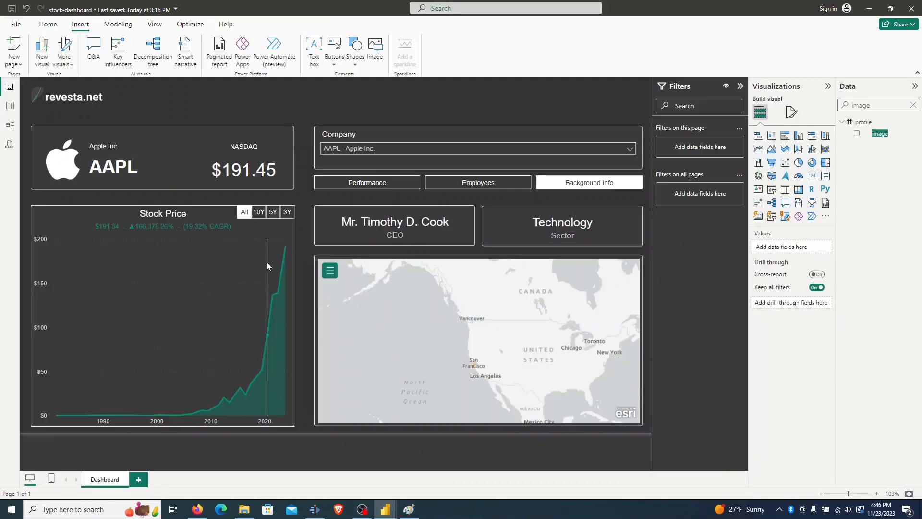
pyautogui.moveTo(385, 509)
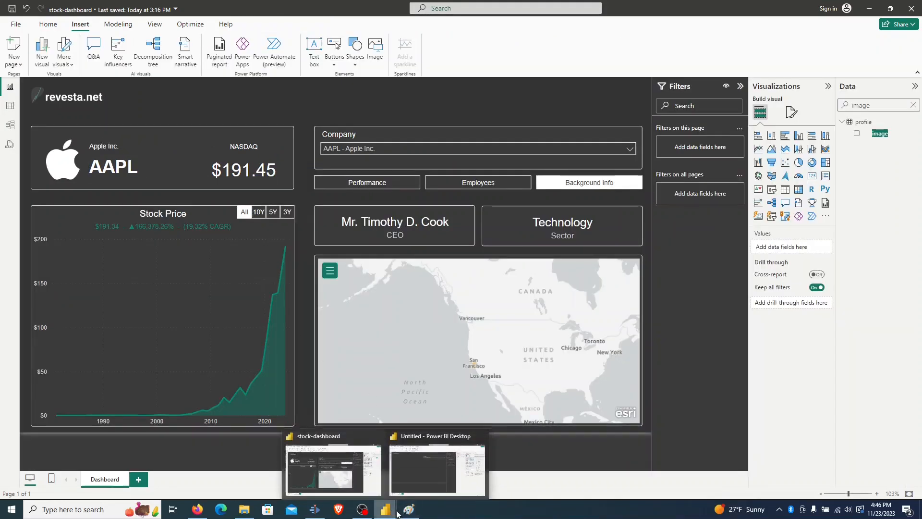
pyautogui.click(434, 481)
# Step: Insert a rectangle shape below the revesta.net logo and widen it to slightly more than the Company slicer's width
pyautogui.click(180, 94)
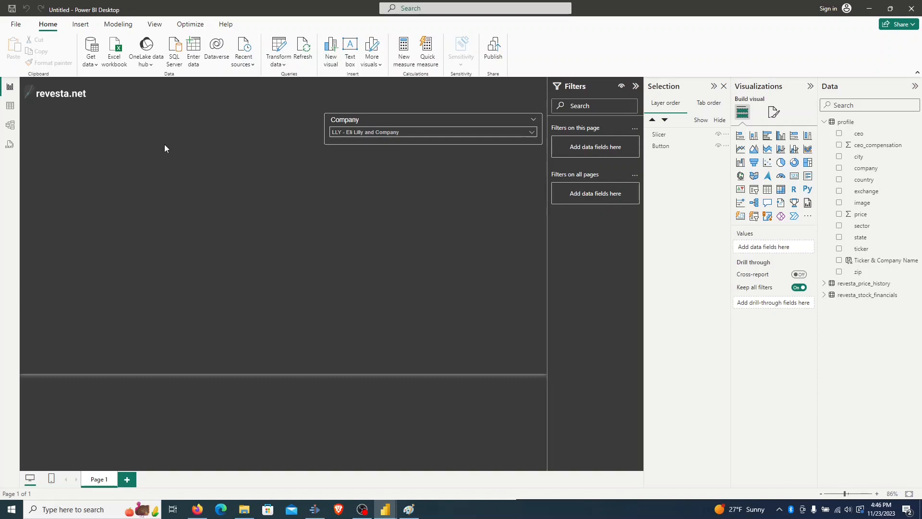
pyautogui.click(80, 24)
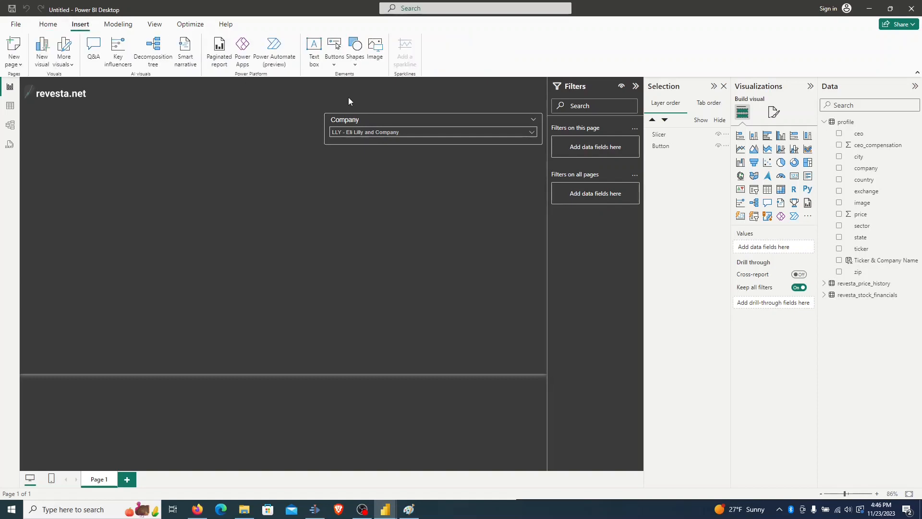
pyautogui.click(357, 67)
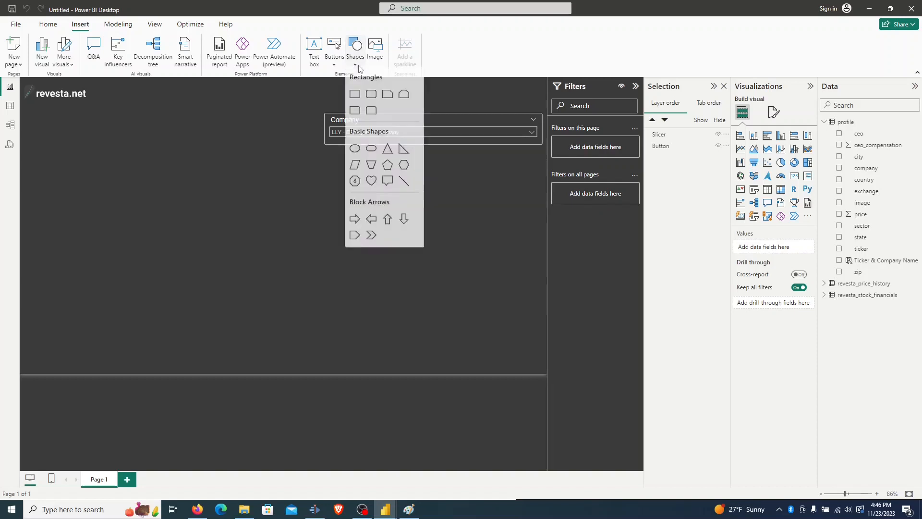
pyautogui.click(355, 97)
pyautogui.moveTo(57, 240); pyautogui.dragTo(65, 157)
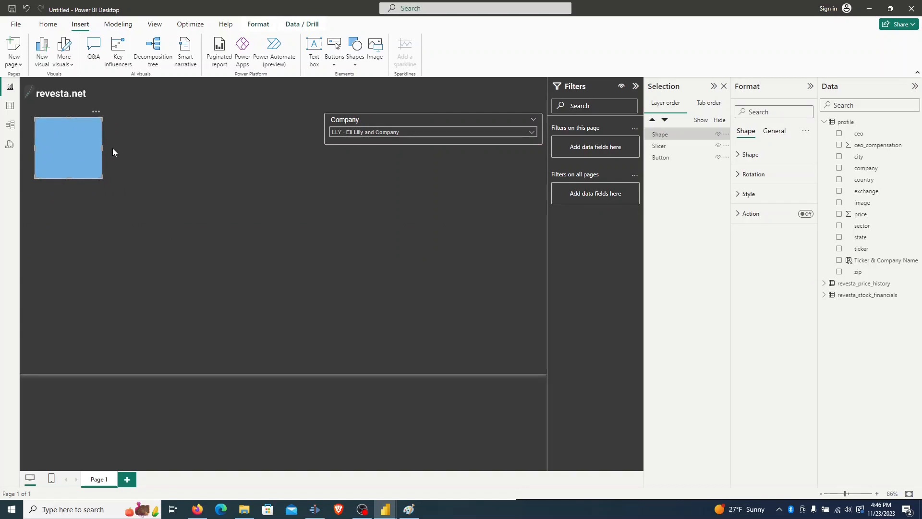
pyautogui.click(103, 148)
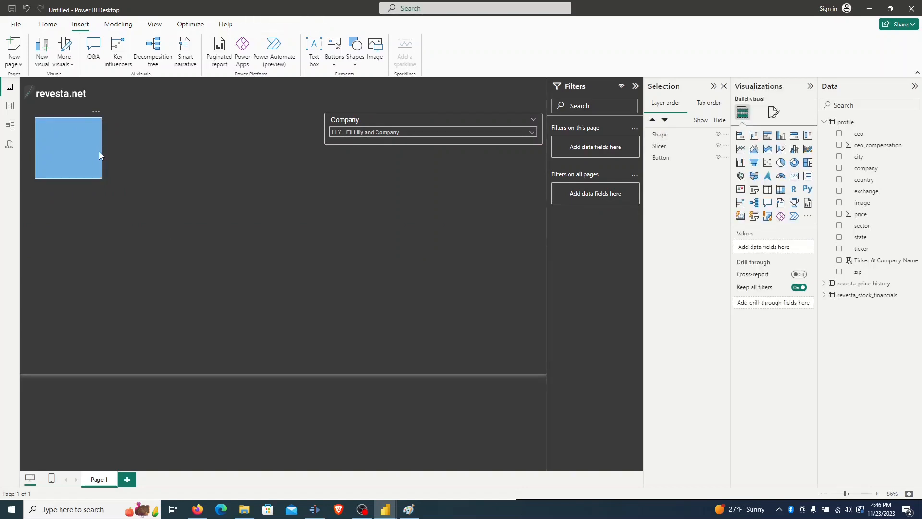
pyautogui.click(99, 150)
pyautogui.moveTo(103, 149); pyautogui.dragTo(264, 140)
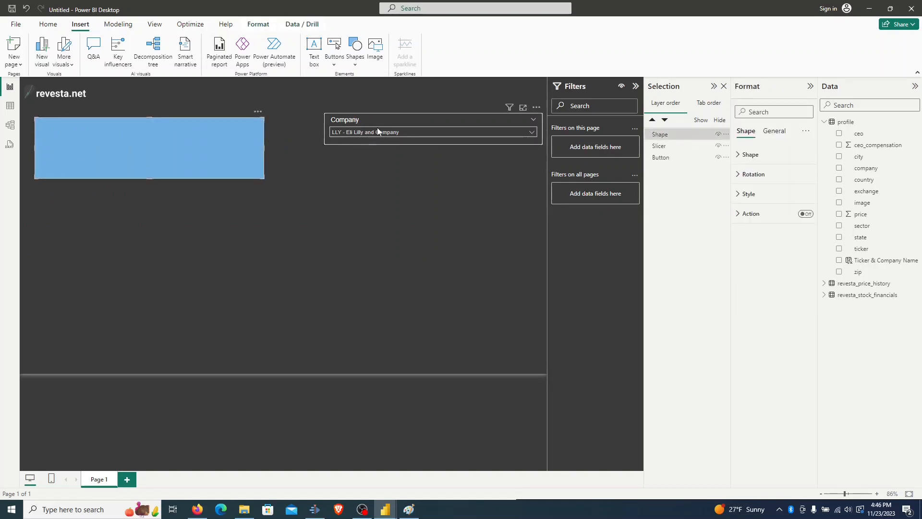
# Step: Look for the border and rounded-corner settings of the blue rectangle
pyautogui.moveTo(187, 154); pyautogui.dragTo(187, 148)
pyautogui.click(771, 111)
pyautogui.write('border')
pyautogui.click(757, 181)
pyautogui.click(751, 237)
pyautogui.click(769, 209)
pyautogui.click(769, 209)
pyautogui.doubleClick(784, 112)
pyautogui.write('rounded')
pyautogui.click(762, 167)
pyautogui.click(762, 167)
pyautogui.click(761, 168)
# Step: Move the blue rectangle so its upper edge lines up with the Company slicer
pyautogui.click(155, 186)
pyautogui.moveTo(149, 159)
pyautogui.mouseDown()
pyautogui.moveTo(150, 150)
pyautogui.moveTo(151, 163)
pyautogui.mouseUp()
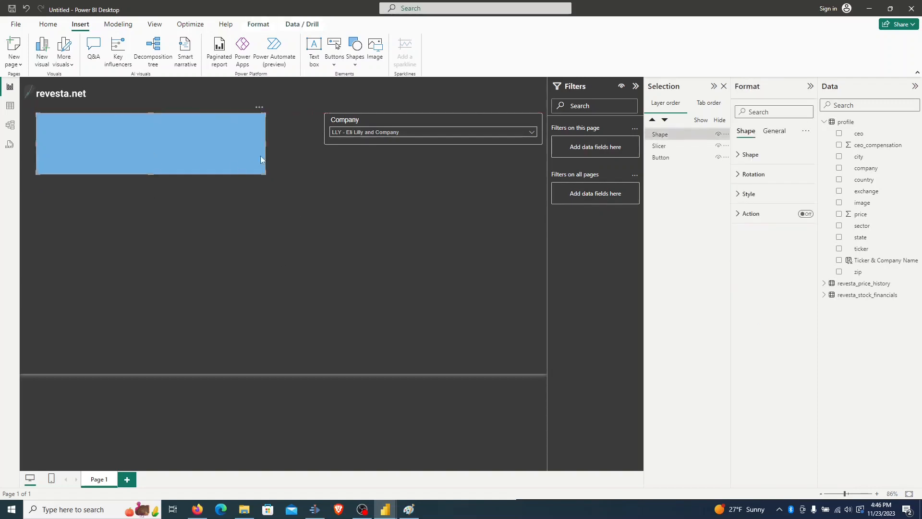
pyautogui.click(288, 189)
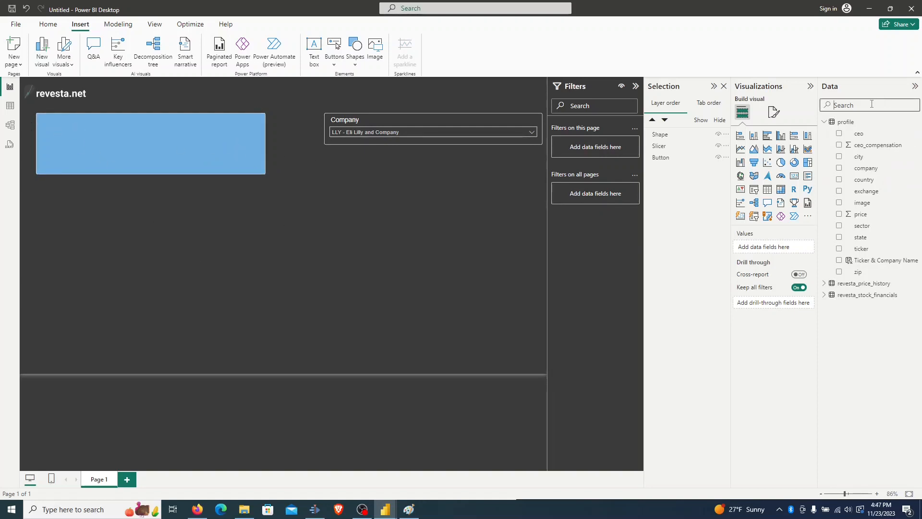
# Step: Set the data category of the image column in the profile table to Image URL
pyautogui.write('image')
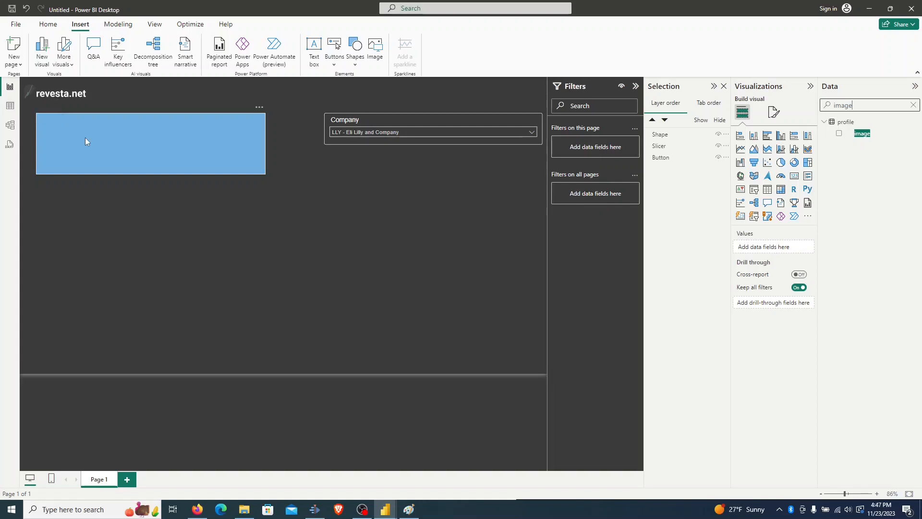
pyautogui.click(870, 136)
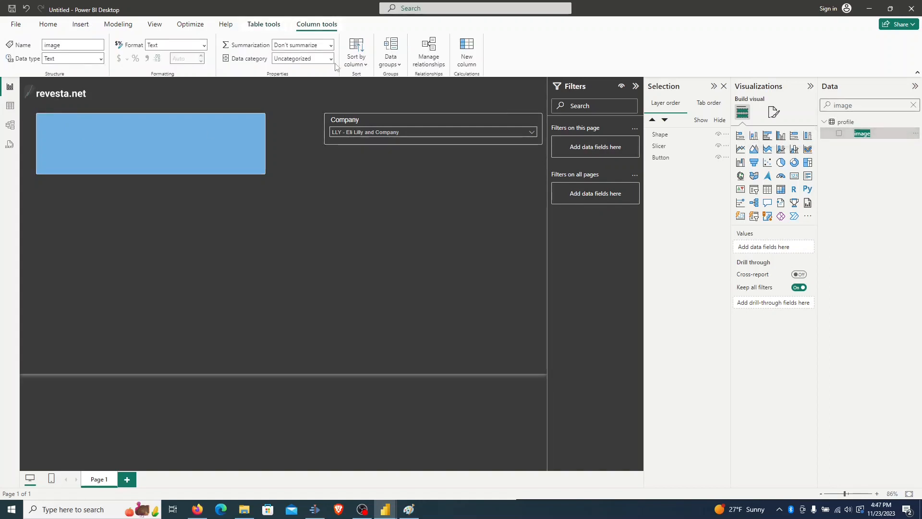
pyautogui.click(331, 59)
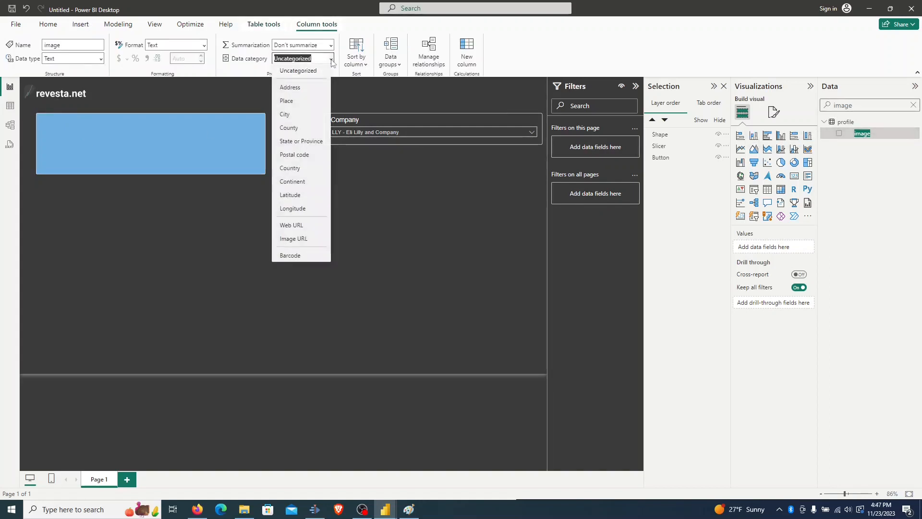
pyautogui.click(299, 238)
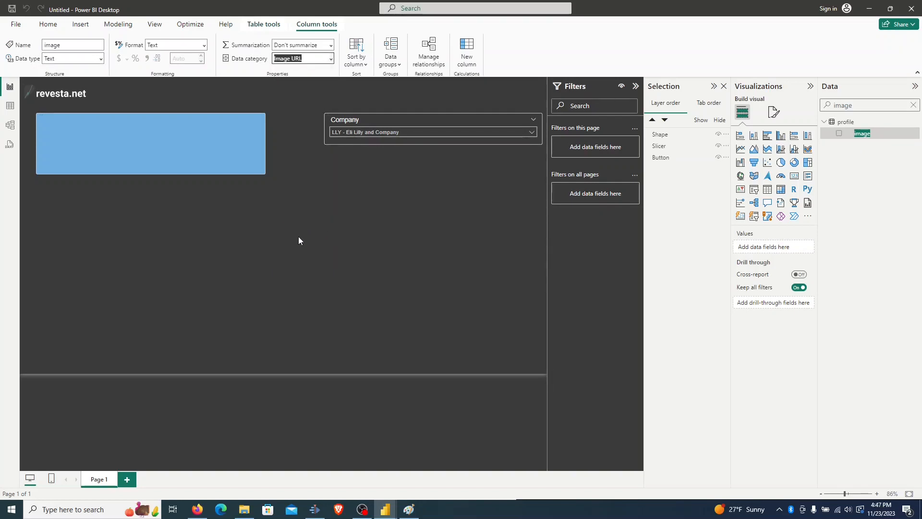
pyautogui.click(298, 236)
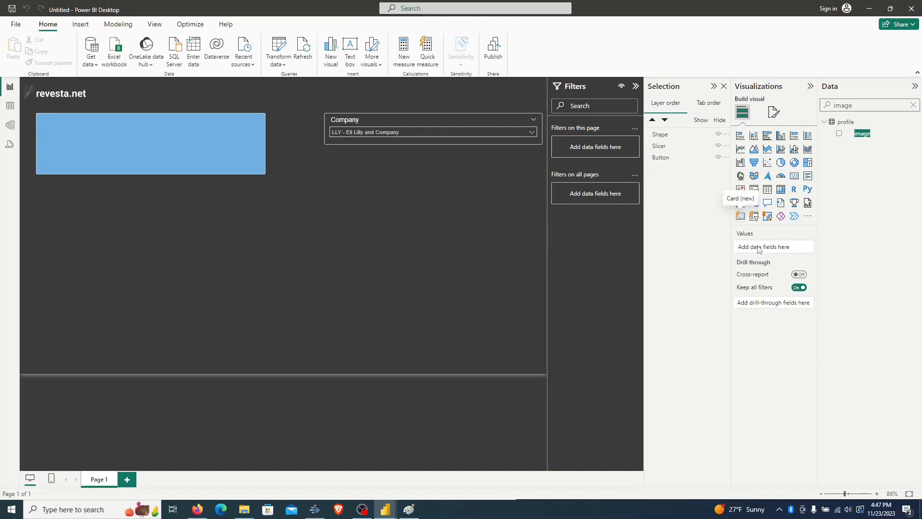
# Step: Add a Card (new) visual below the rectangle and try the image field as its data
pyautogui.click(740, 215)
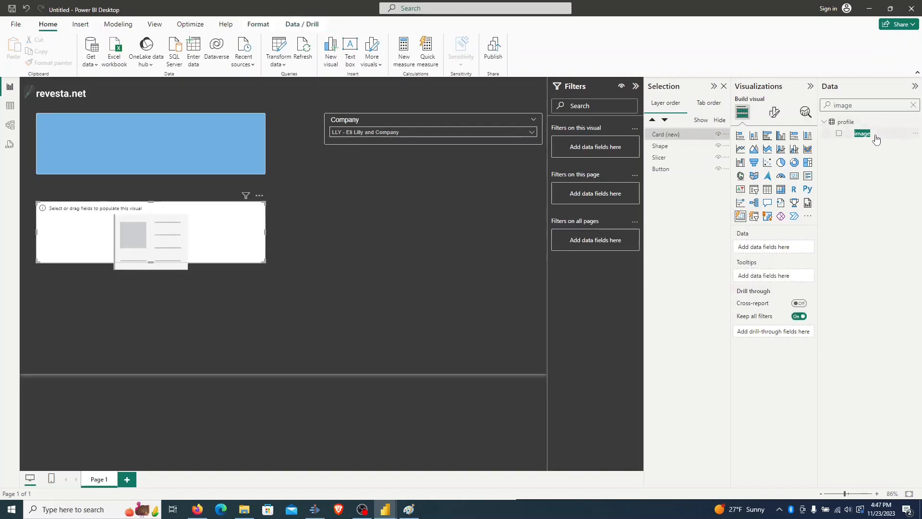
pyautogui.moveTo(874, 138); pyautogui.dragTo(773, 246)
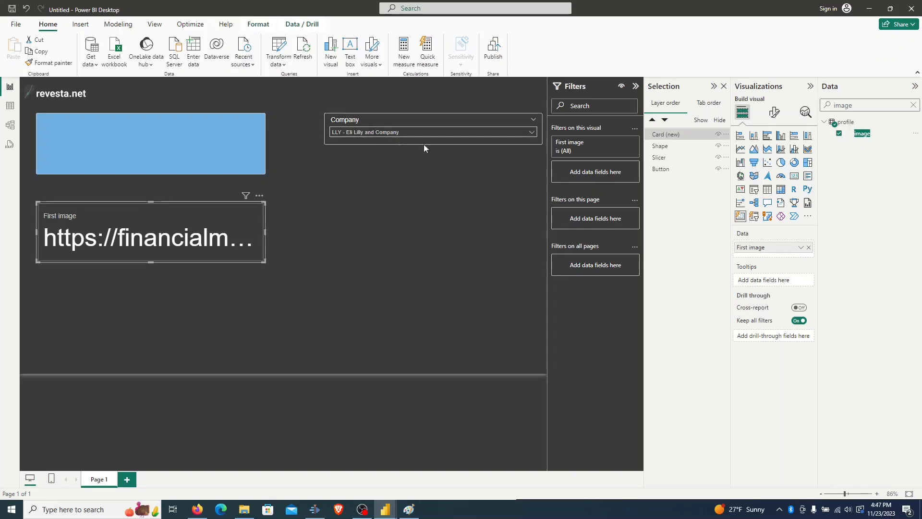
pyautogui.click(809, 247)
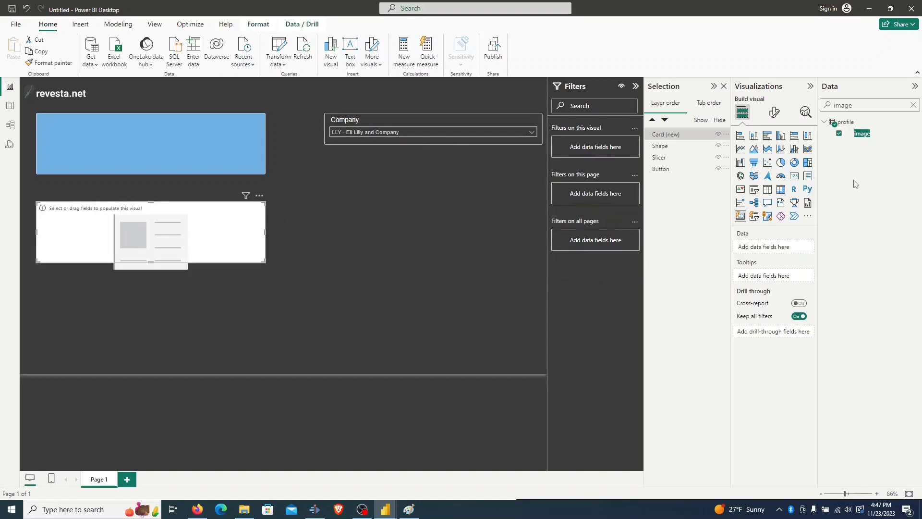
# Step: Create a measure named ` with an empty text value in the profile table and use it as the card's data
pyautogui.click(853, 126)
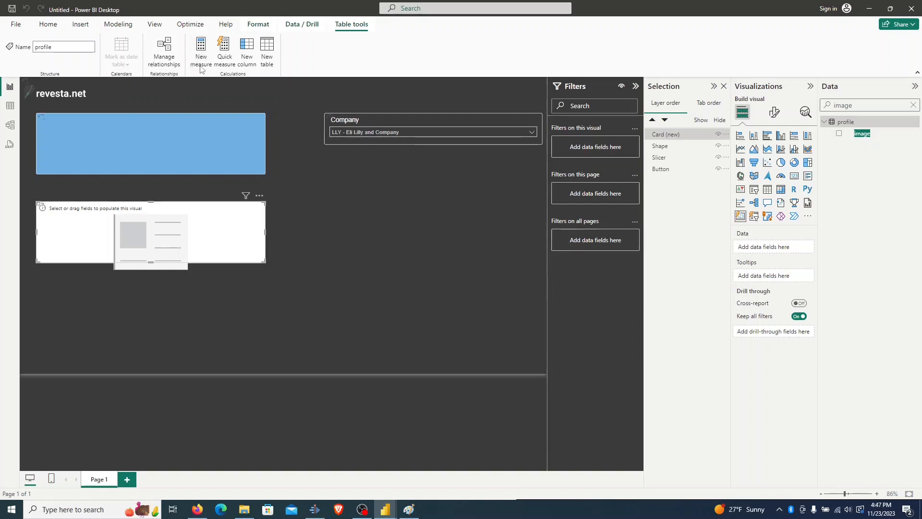
pyautogui.click(200, 67)
pyautogui.write('I')
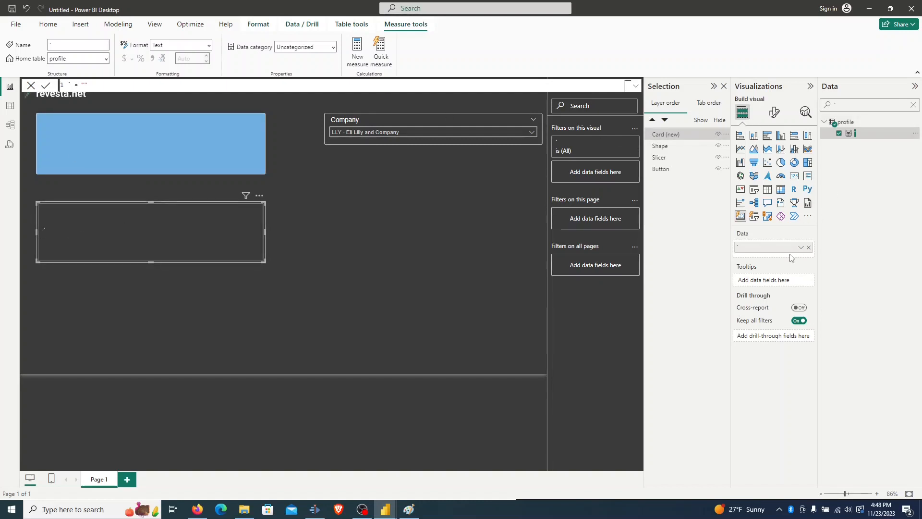
# Step: Find the border settings of the new card visual and turn off the border of its inner card
pyautogui.click(774, 112)
pyautogui.click(782, 138)
pyautogui.write('boo')
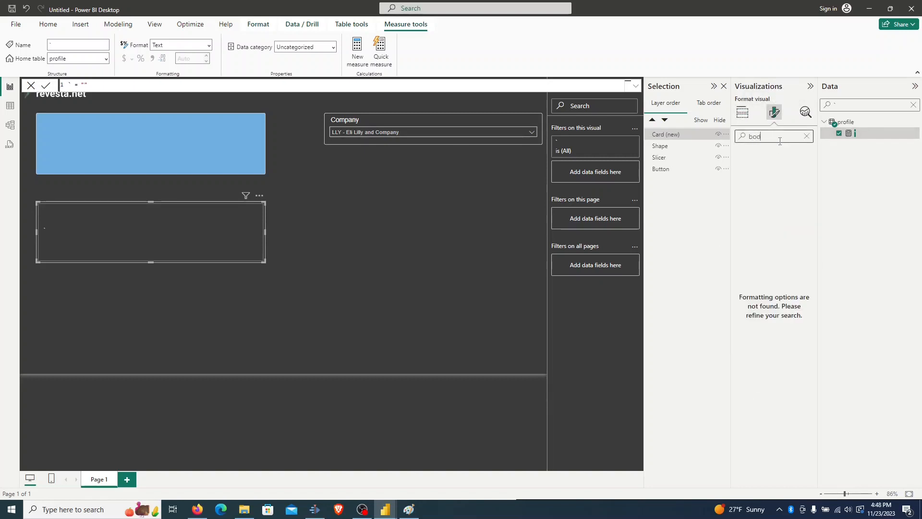
pyautogui.press('BackSpace')
pyautogui.write('rder')
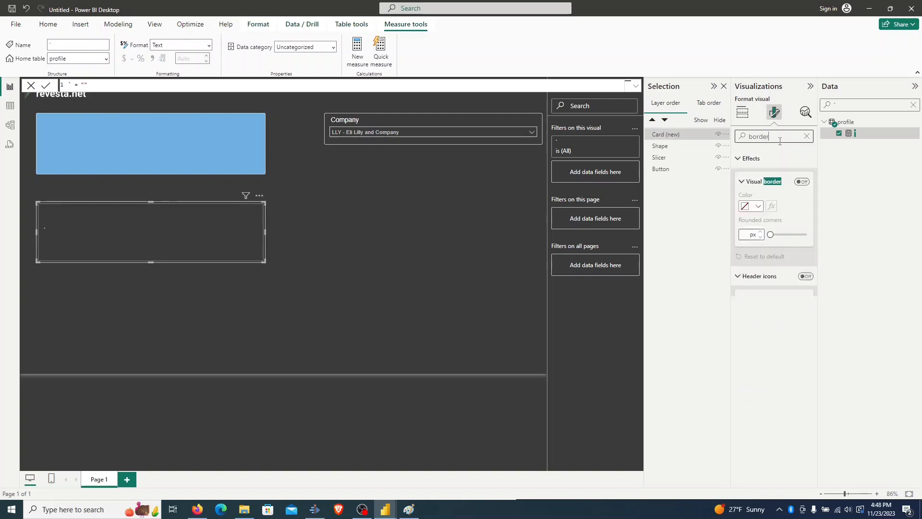
pyautogui.click(801, 386)
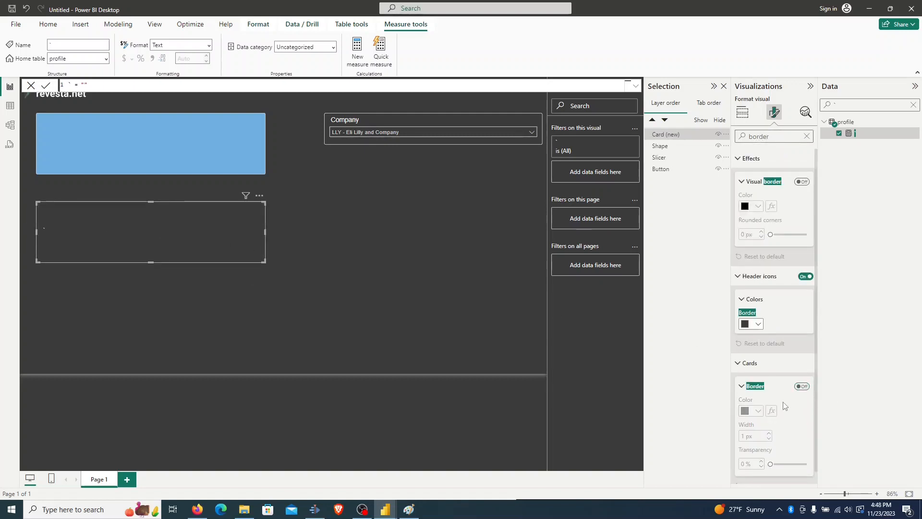
pyautogui.click(354, 240)
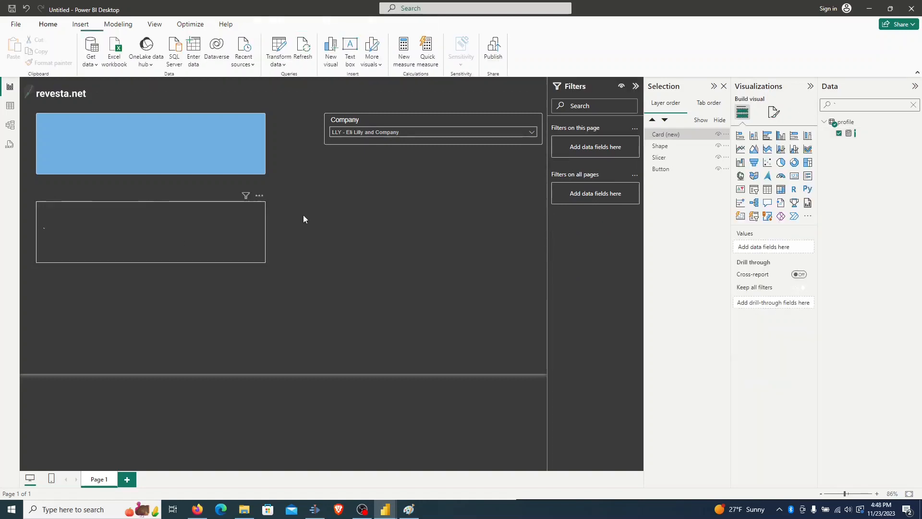
# Step: Turn on the image option of the card visual and set its image type to Image URL
pyautogui.click(665, 134)
pyautogui.click(773, 114)
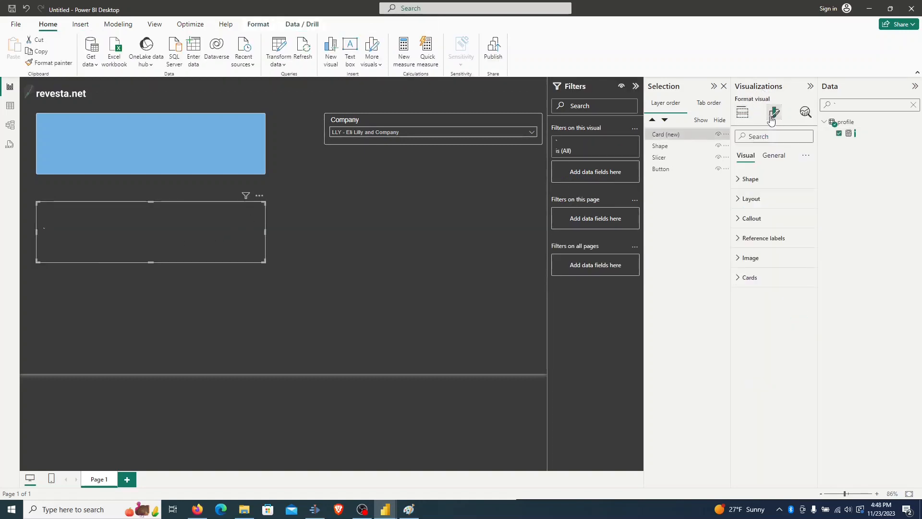
pyautogui.click(769, 137)
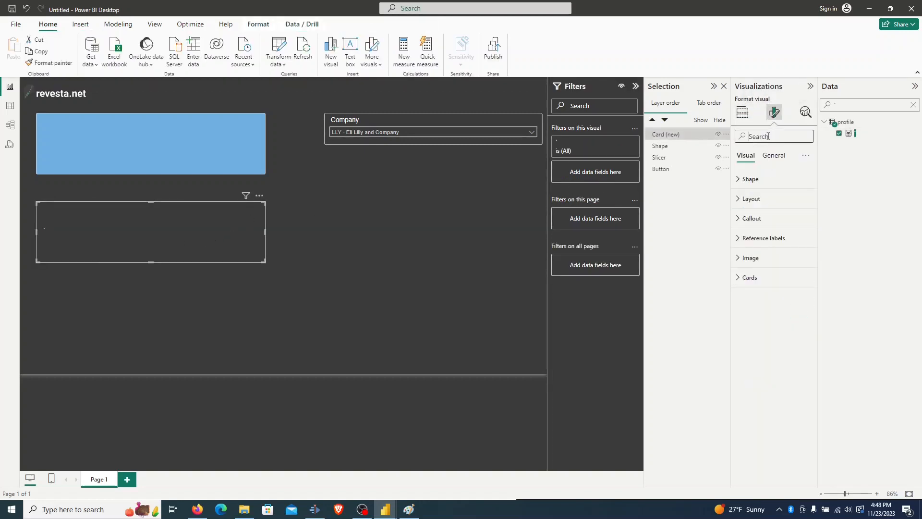
pyautogui.write('image')
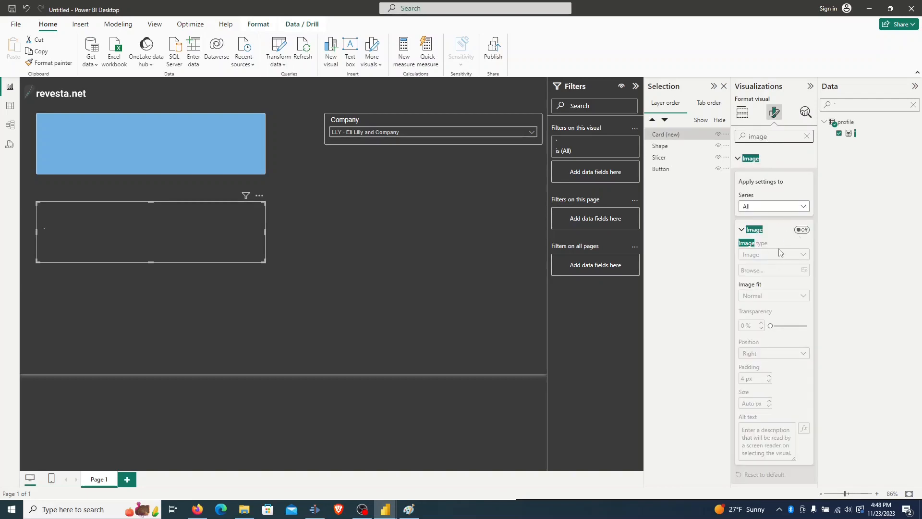
pyautogui.click(801, 230)
pyautogui.click(802, 254)
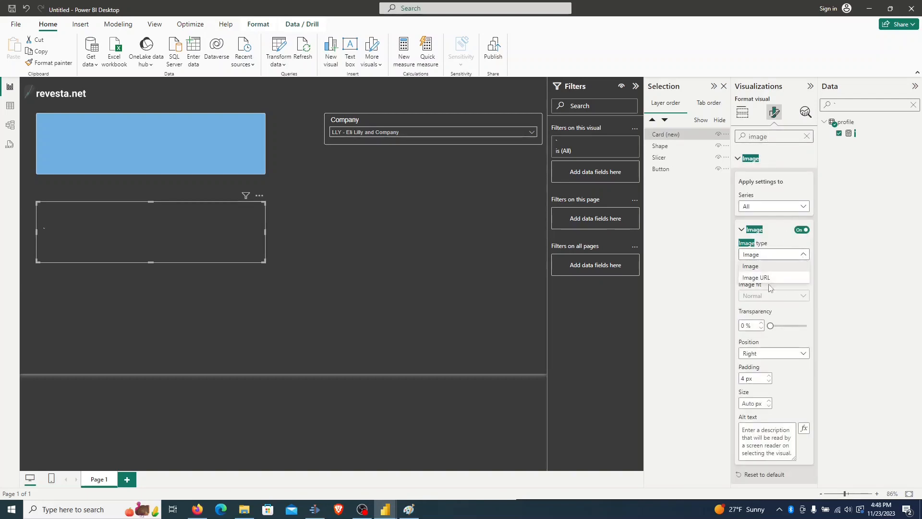
pyautogui.click(768, 279)
# Step: Base the card's image URL on the first value of the image field from the profile table
pyautogui.click(805, 280)
pyautogui.click(288, 183)
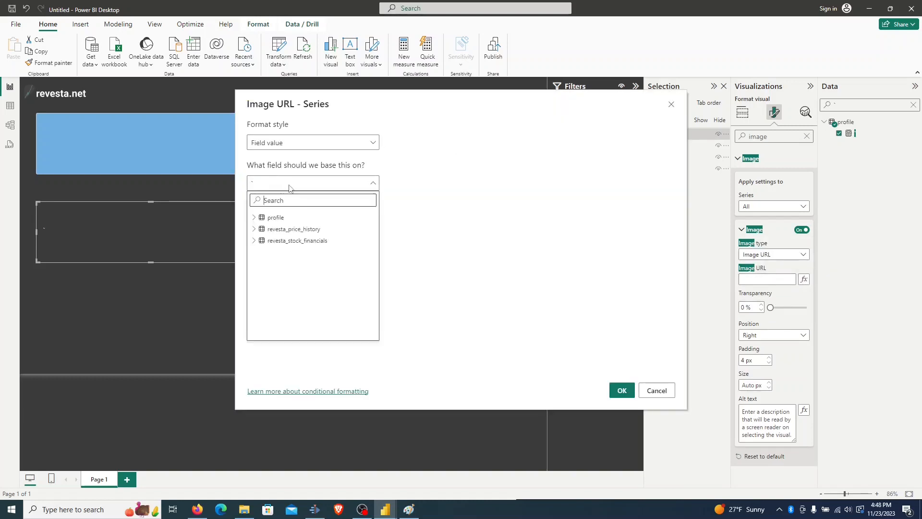
pyautogui.write('image')
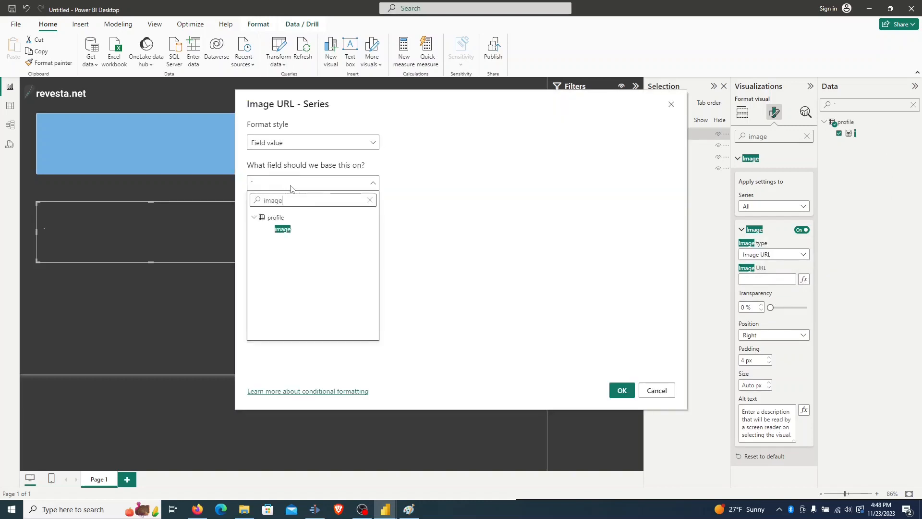
pyautogui.click(281, 229)
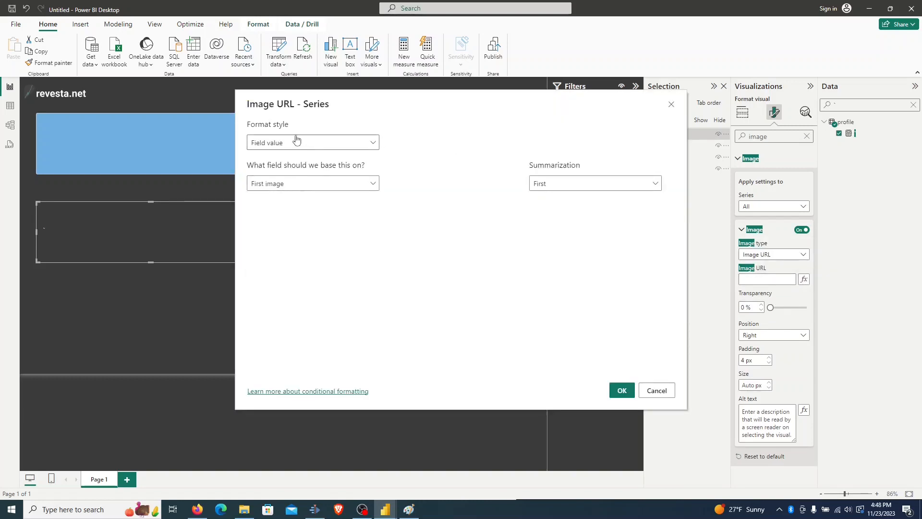
pyautogui.click(622, 390)
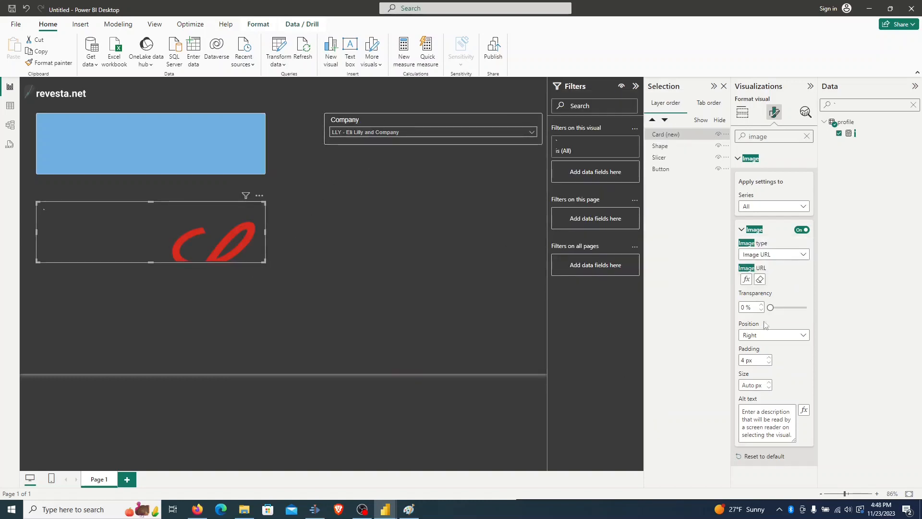
# Step: Set the card's image position to Top and extend the card downward to fit the whole company logo
pyautogui.click(773, 335)
pyautogui.click(764, 380)
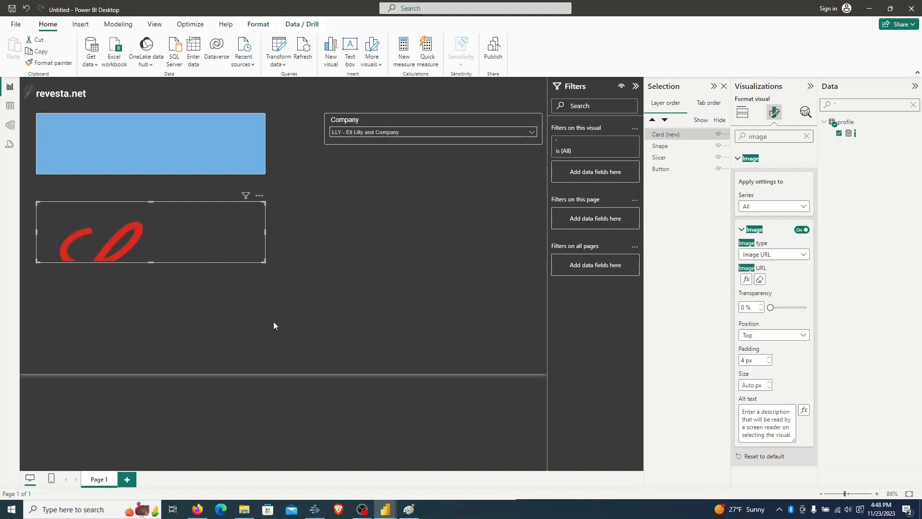
pyautogui.moveTo(151, 262); pyautogui.dragTo(152, 325)
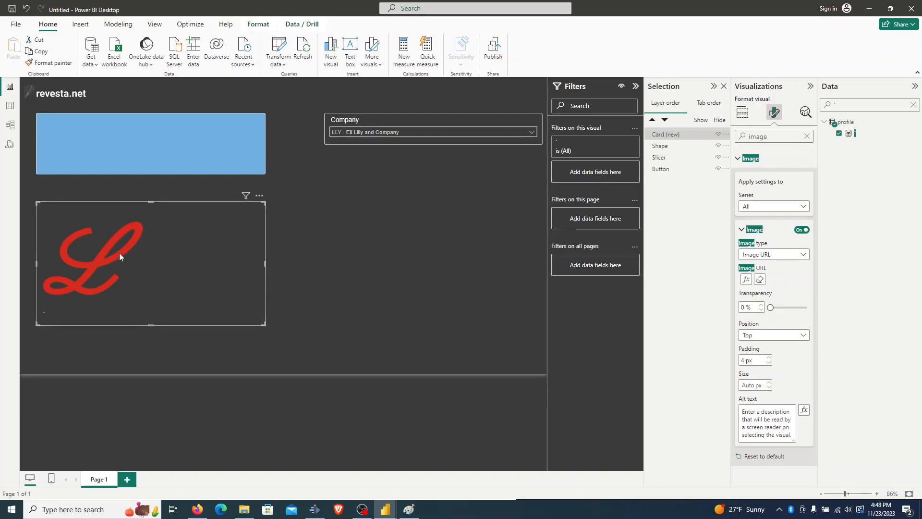
pyautogui.click(150, 326)
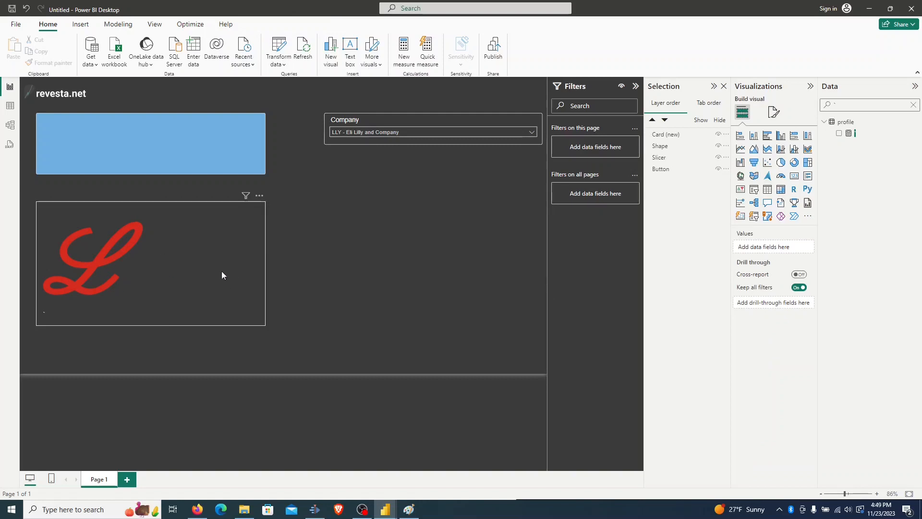
# Step: Shrink the company logo card and place it inside the left end of the blue rectangle
pyautogui.moveTo(266, 327); pyautogui.dragTo(88, 158)
pyautogui.moveTo(67, 139); pyautogui.dragTo(71, 146)
pyautogui.click(106, 151)
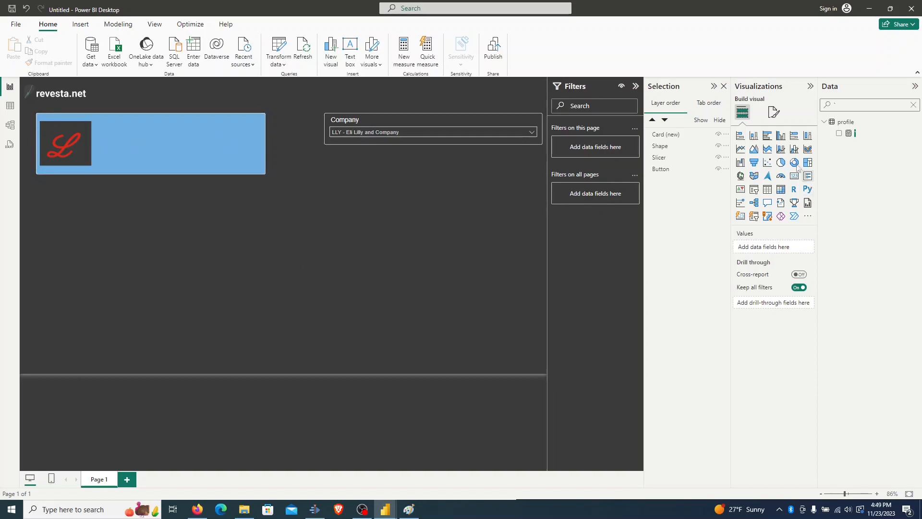
# Step: Add a new card visual showing the company field from the profile table and widen it to fit the full name
pyautogui.click(741, 216)
pyautogui.write('comp')
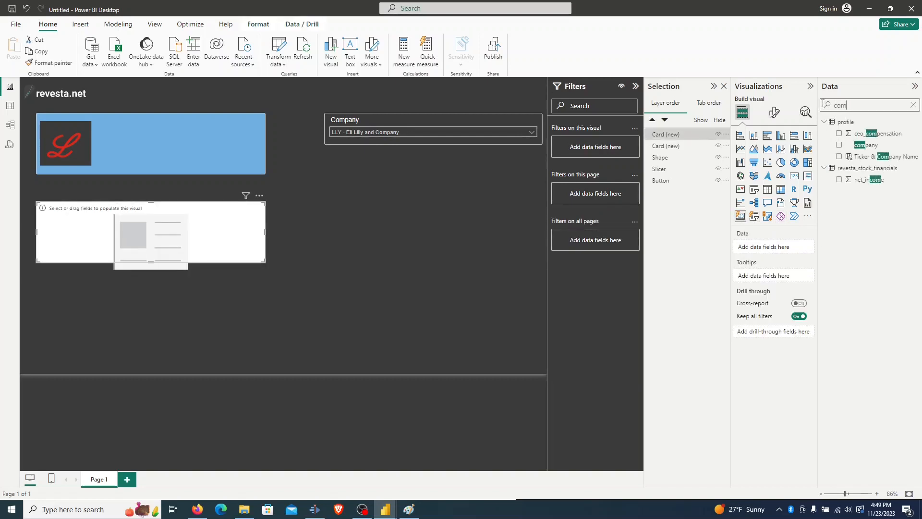
pyautogui.click(841, 147)
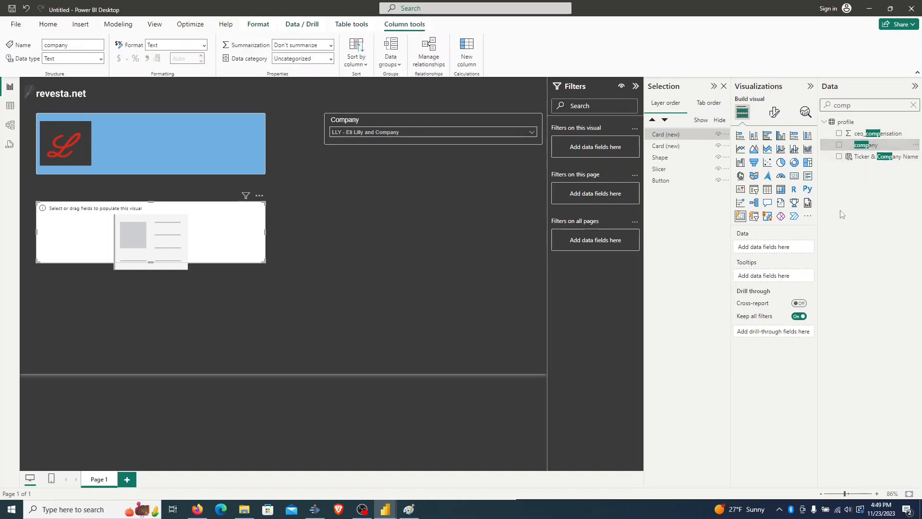
pyautogui.click(838, 144)
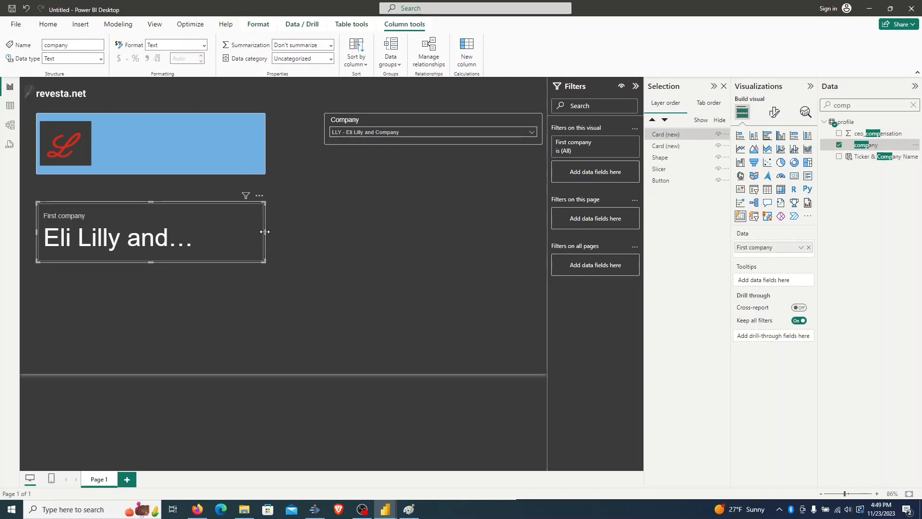
pyautogui.moveTo(265, 231); pyautogui.dragTo(310, 231)
# Step: Set the company name card's callout value font size to 10
pyautogui.click(774, 111)
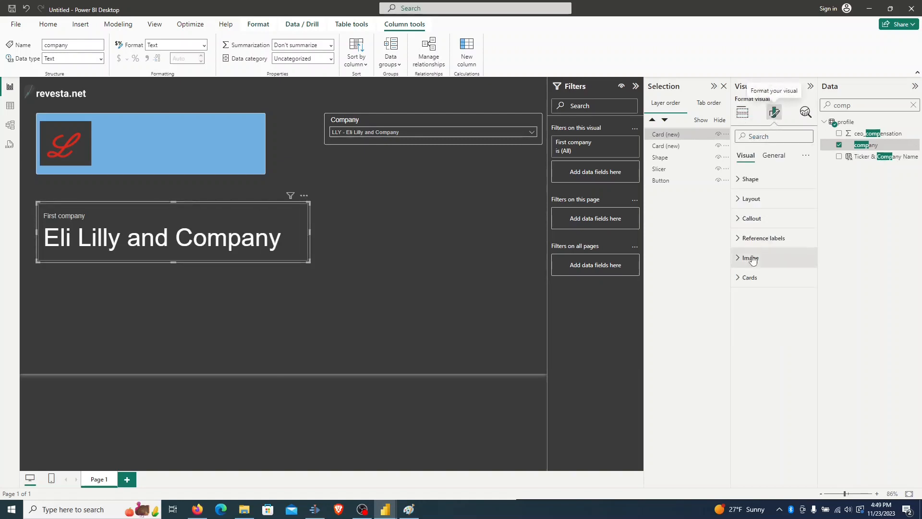
pyautogui.click(747, 222)
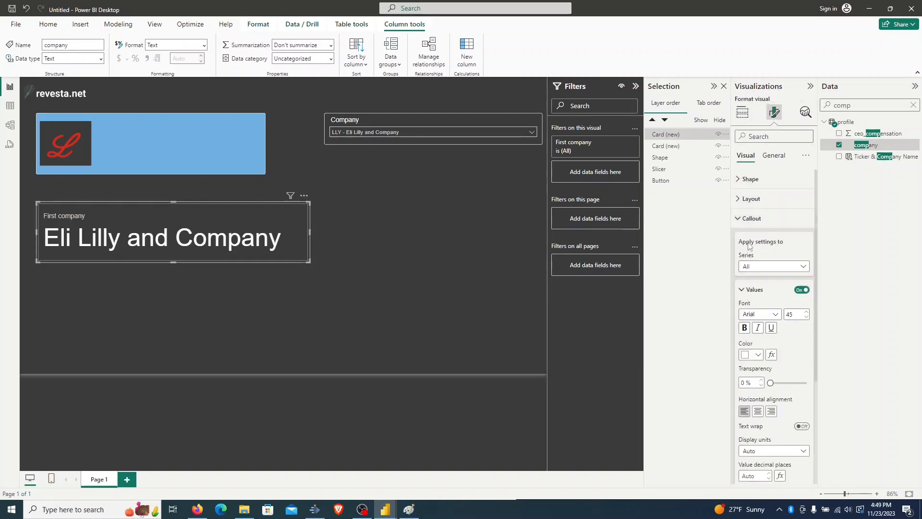
pyautogui.click(797, 315)
pyautogui.write('10')
pyautogui.scroll(-3, 792, 335)
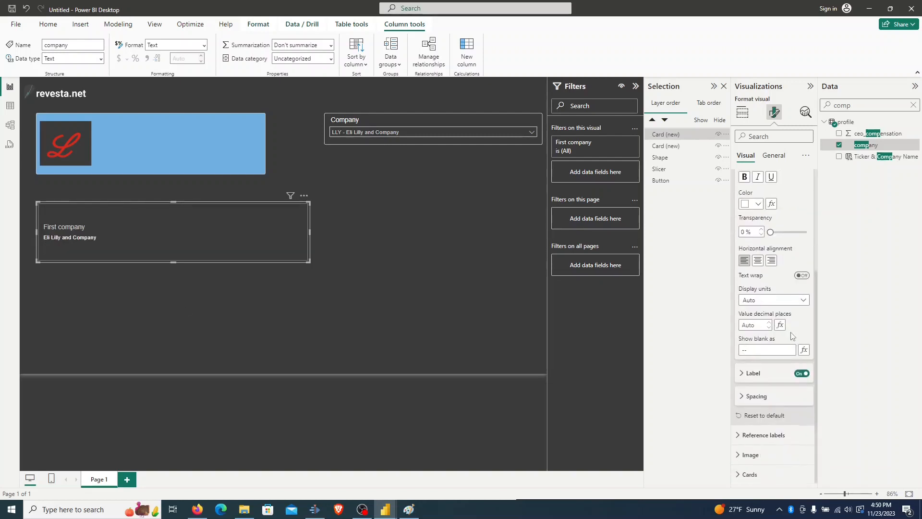
pyautogui.scroll(3, 772, 260)
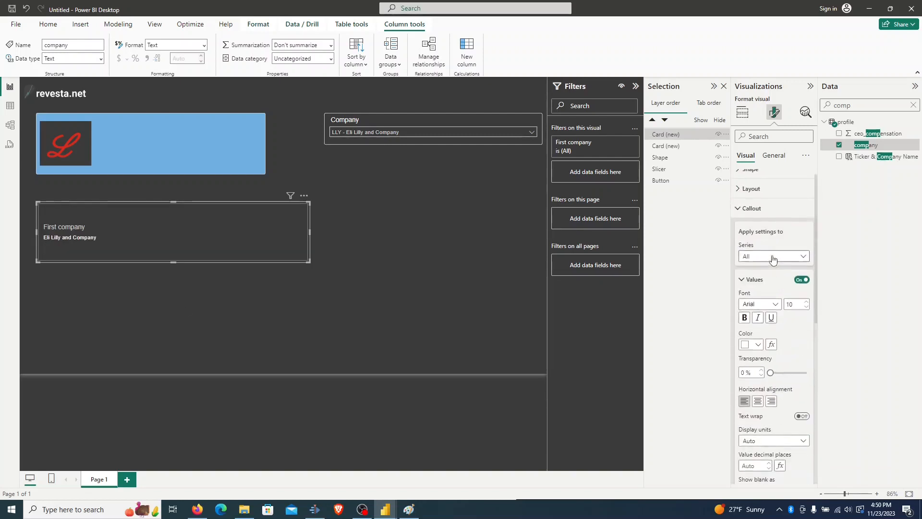
# Step: Turn off the card border of the company name card
pyautogui.click(781, 137)
pyautogui.write('border')
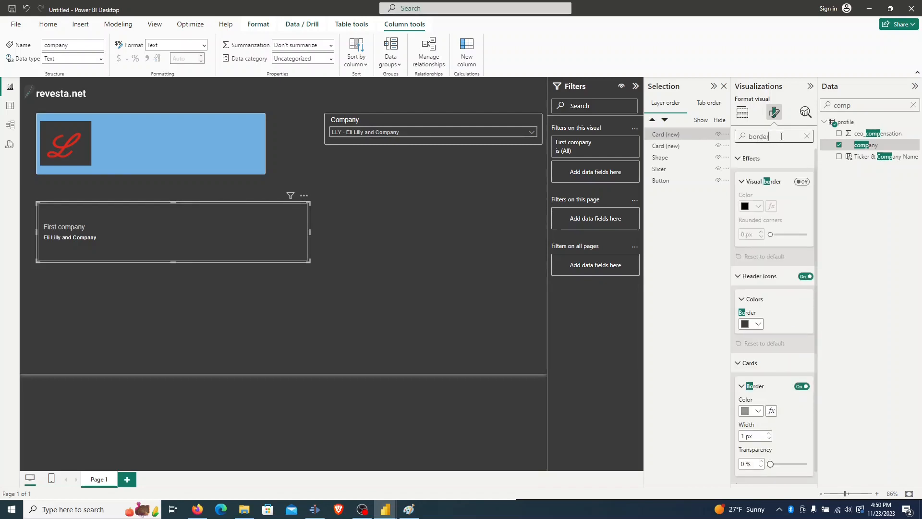
pyautogui.scroll(-1, 811, 334)
pyautogui.click(809, 375)
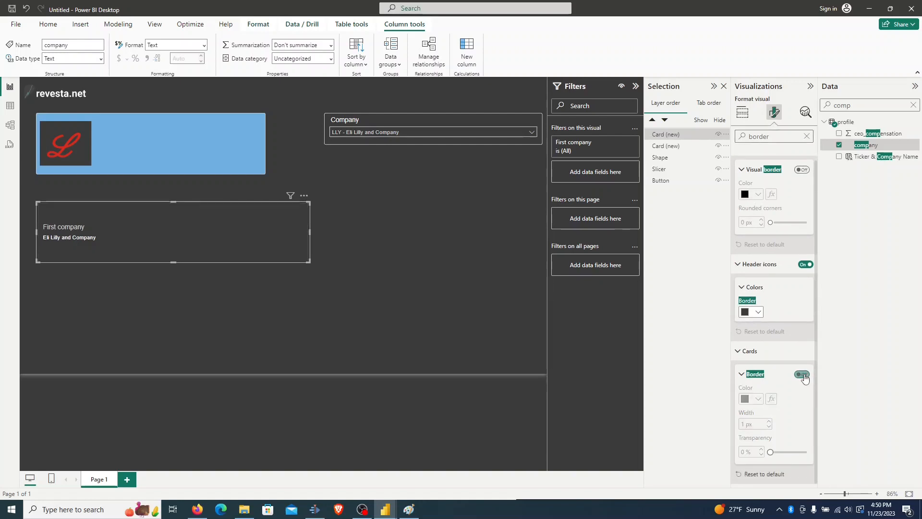
# Step: Turn off the callout label of the company name card so only the value is displayed
pyautogui.click(743, 114)
pyautogui.click(774, 113)
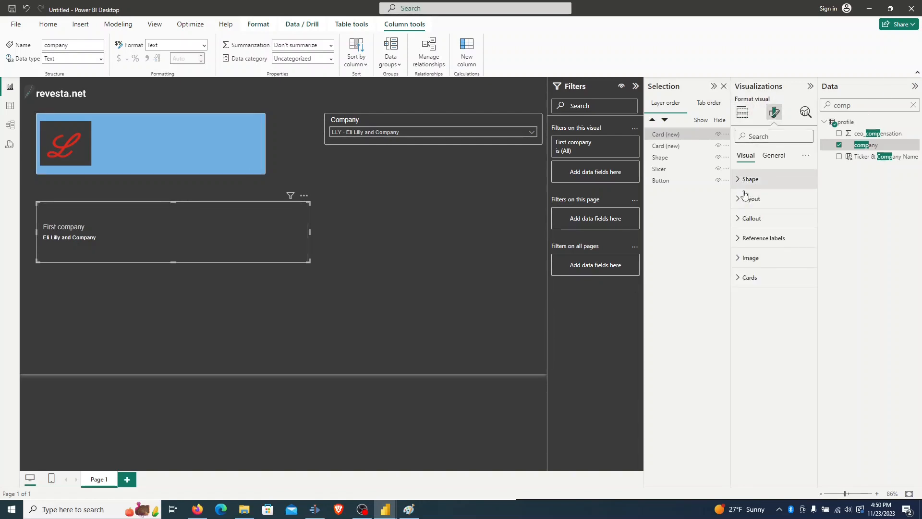
pyautogui.click(750, 219)
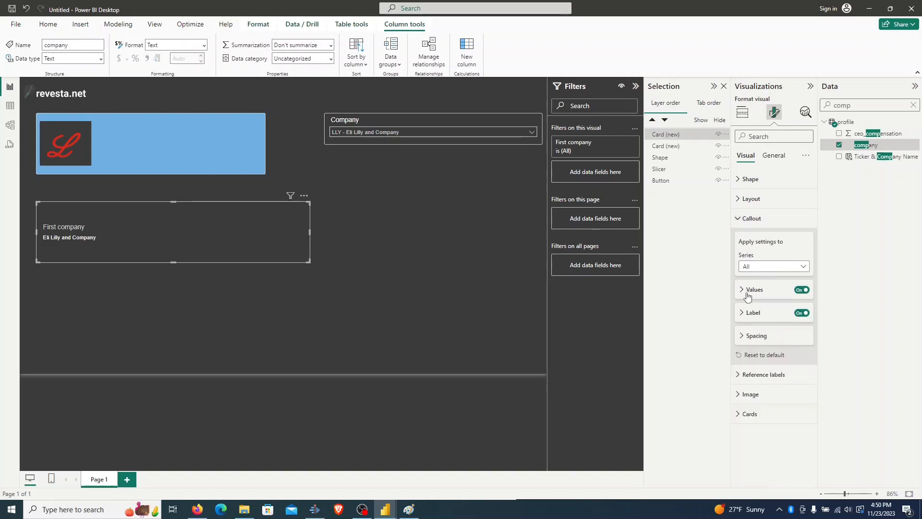
pyautogui.click(801, 312)
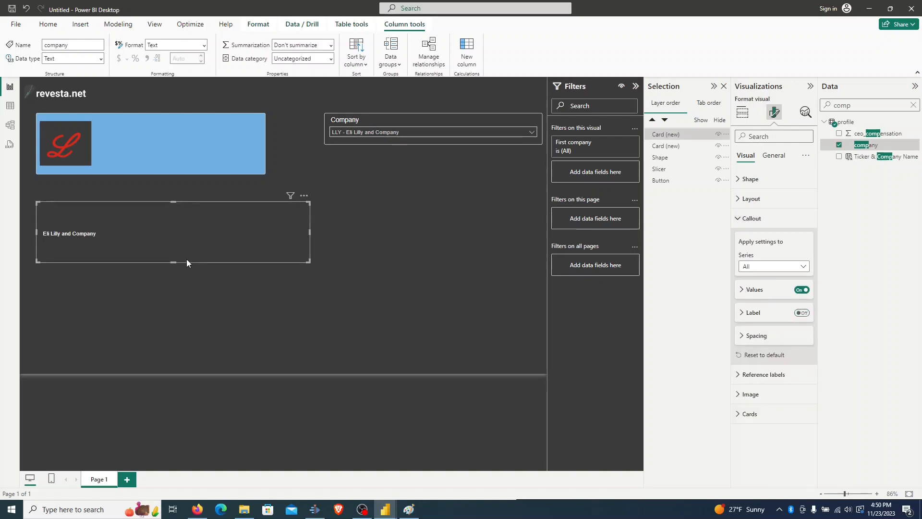
# Step: Shorten the company name card and set its callout vertical spacing to 0 px
pyautogui.moveTo(173, 262); pyautogui.dragTo(175, 224)
pyautogui.click(769, 137)
pyautogui.write('vertical')
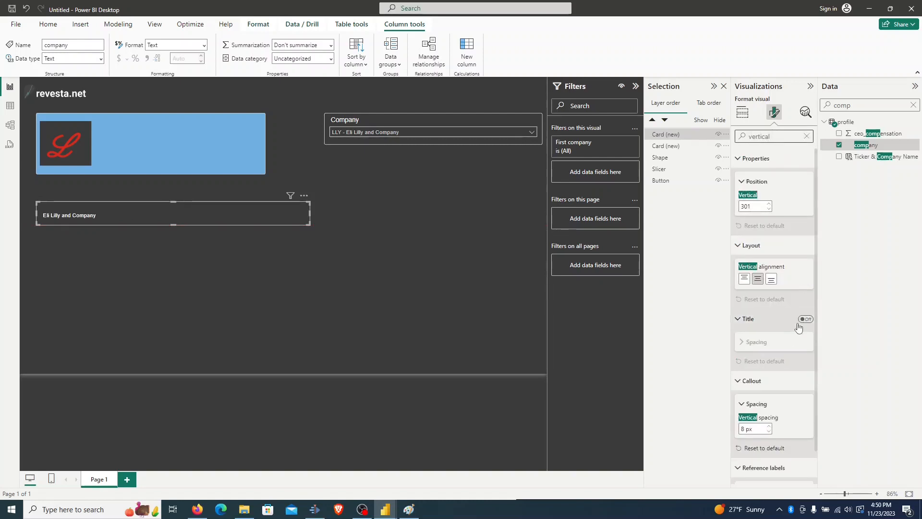
pyautogui.scroll(-1, 785, 388)
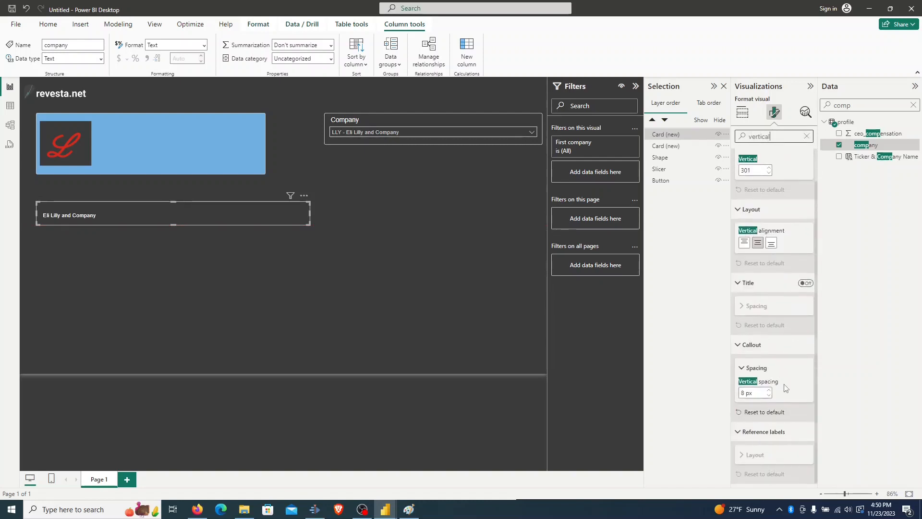
pyautogui.click(770, 390)
pyautogui.click(770, 390)
pyautogui.click(770, 390)
pyautogui.click(770, 390)
pyautogui.click(769, 396)
pyautogui.click(769, 396)
pyautogui.click(770, 396)
pyautogui.click(770, 396)
pyautogui.click(770, 396)
pyautogui.click(770, 396)
pyautogui.click(770, 396)
pyautogui.click(770, 396)
pyautogui.click(770, 396)
pyautogui.click(769, 396)
pyautogui.click(769, 396)
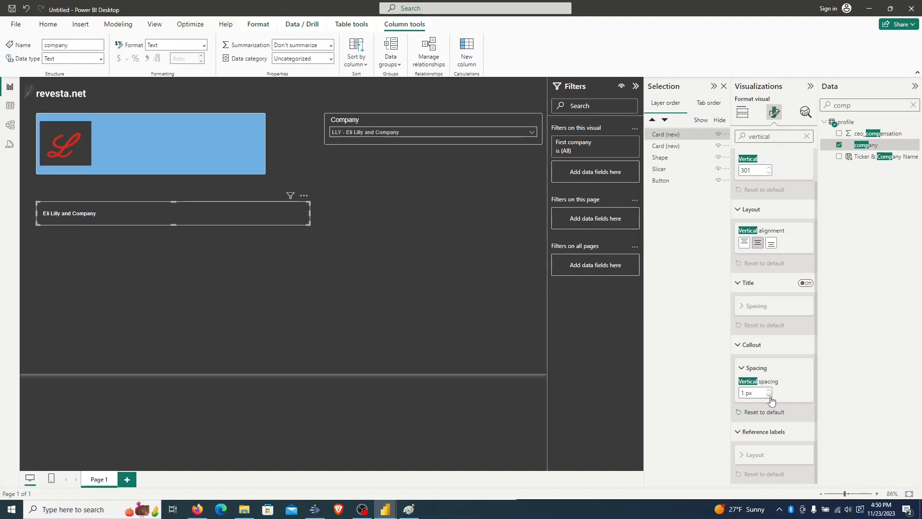
# Step: Shrink the company name card tightly around its text and place it beside the logo in the blue rectangle, aligned with the logo's upper edge
pyautogui.moveTo(173, 224); pyautogui.dragTo(172, 218)
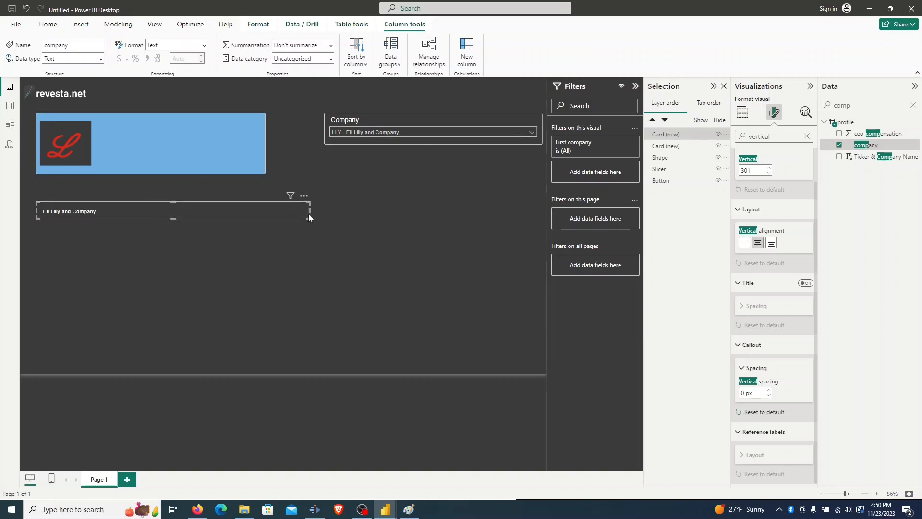
pyautogui.moveTo(310, 210); pyautogui.dragTo(168, 211)
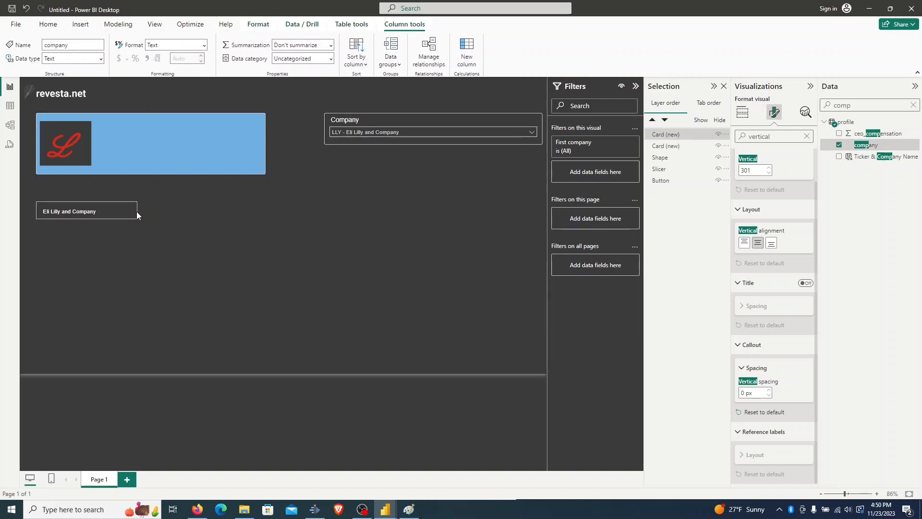
pyautogui.moveTo(104, 215); pyautogui.dragTo(158, 131)
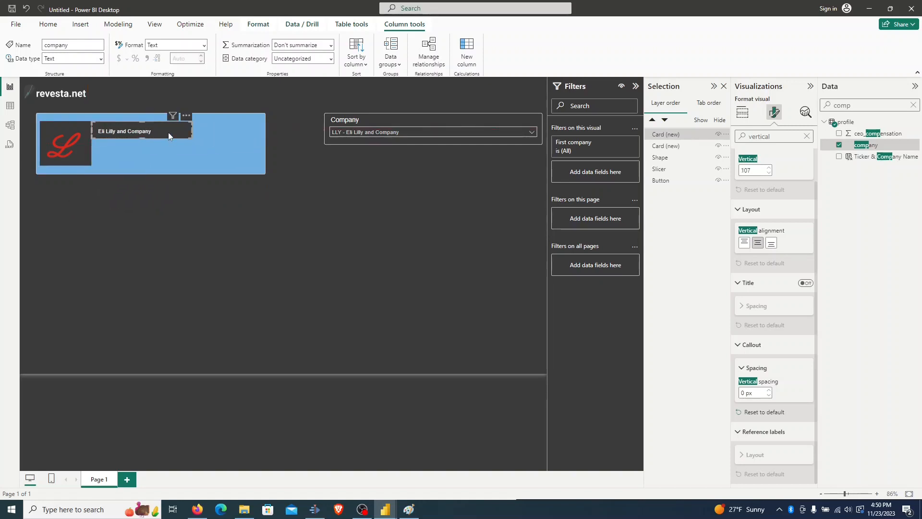
# Step: Duplicate the company name card and place the copy to its right inside the blue rectangle
pyautogui.hotkey('ctrl', 'c')
pyautogui.hotkey('ctrl', 'v')
pyautogui.moveTo(162, 137); pyautogui.dragTo(224, 133)
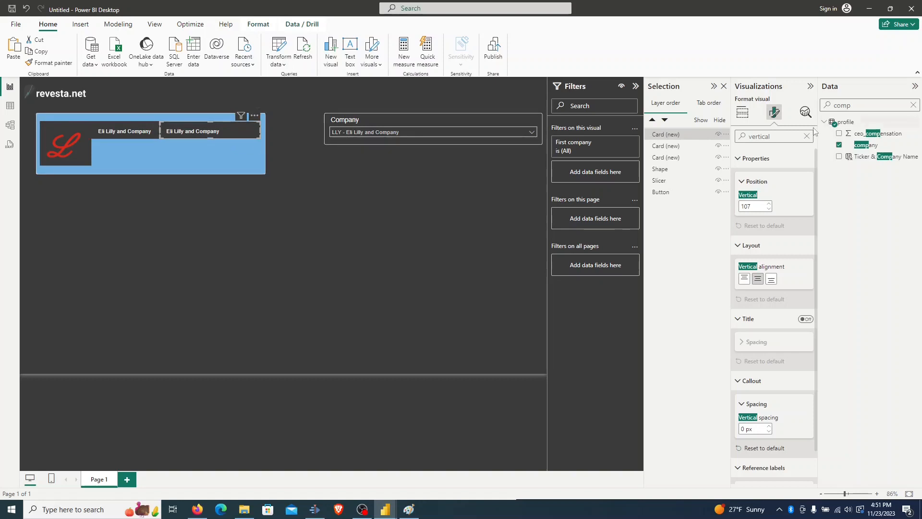
# Step: Replace the company field in the copied card with the exchange field from the profile table
pyautogui.click(743, 115)
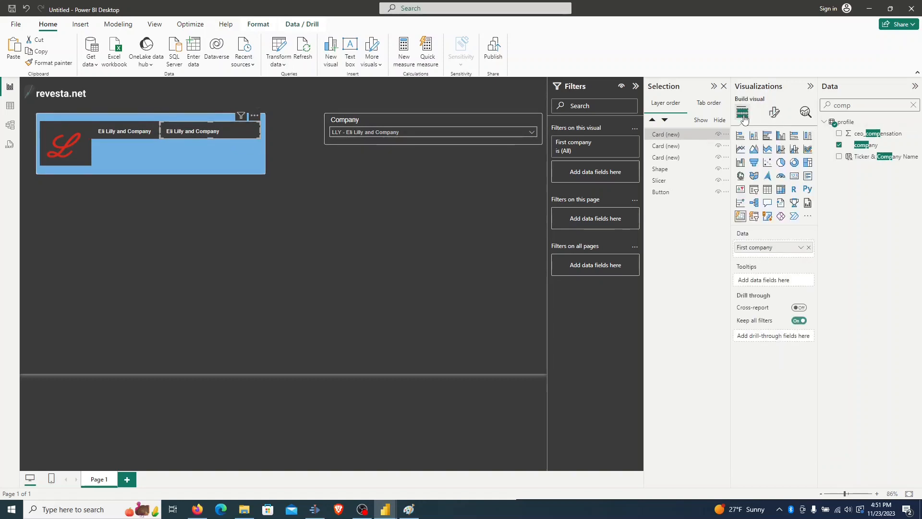
pyautogui.click(809, 248)
pyautogui.moveTo(854, 107); pyautogui.dragTo(823, 107)
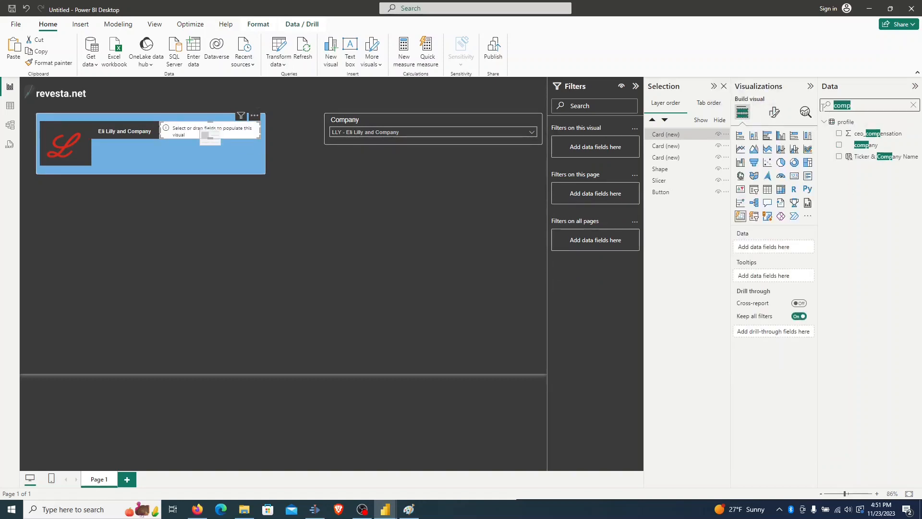
pyautogui.write('ex')
pyautogui.click(838, 134)
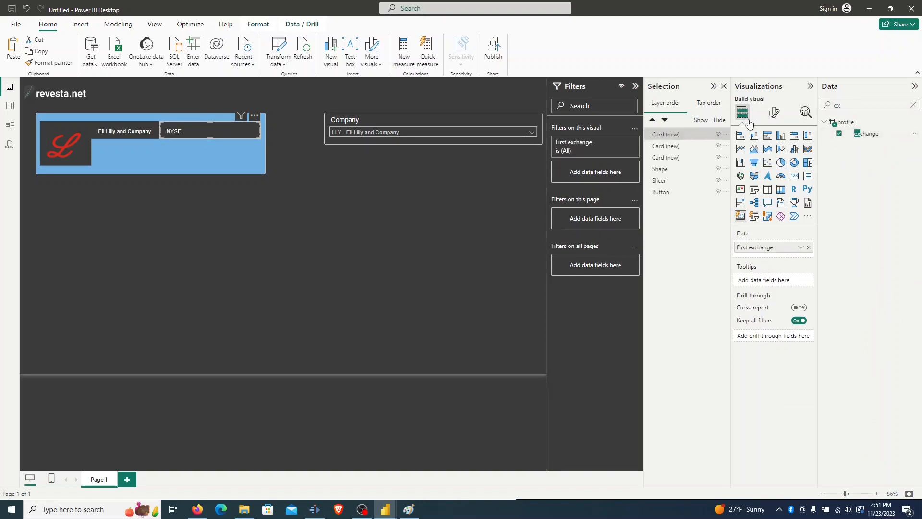
# Step: Right-align the callout value of the exchange card
pyautogui.click(774, 112)
pyautogui.click(764, 136)
pyautogui.click(752, 218)
pyautogui.scroll(-3, 783, 307)
pyautogui.click(771, 317)
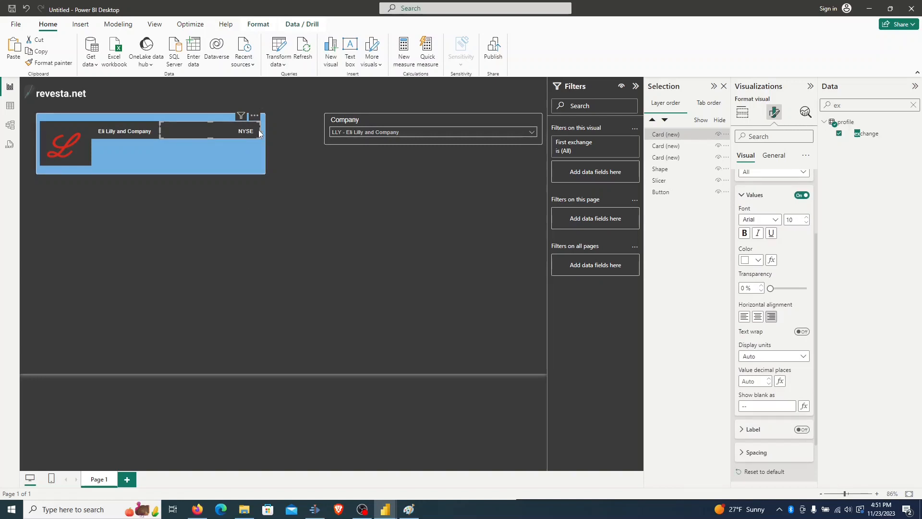
# Step: Duplicate the company name card, placing the copy directly below it and extending it to the logo's lower edge
pyautogui.click(121, 132)
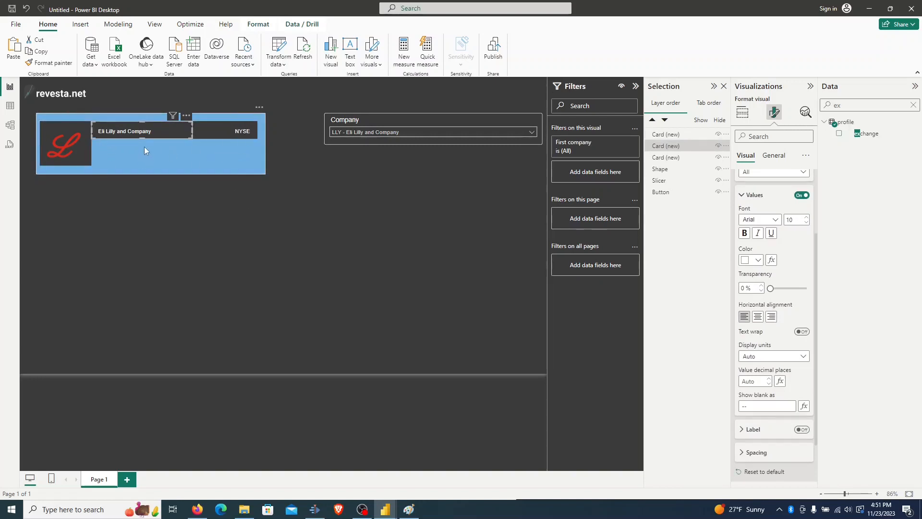
pyautogui.hotkey('ctrl', 'c')
pyautogui.hotkey('ctrl', 'v')
pyautogui.moveTo(146, 133); pyautogui.dragTo(143, 165)
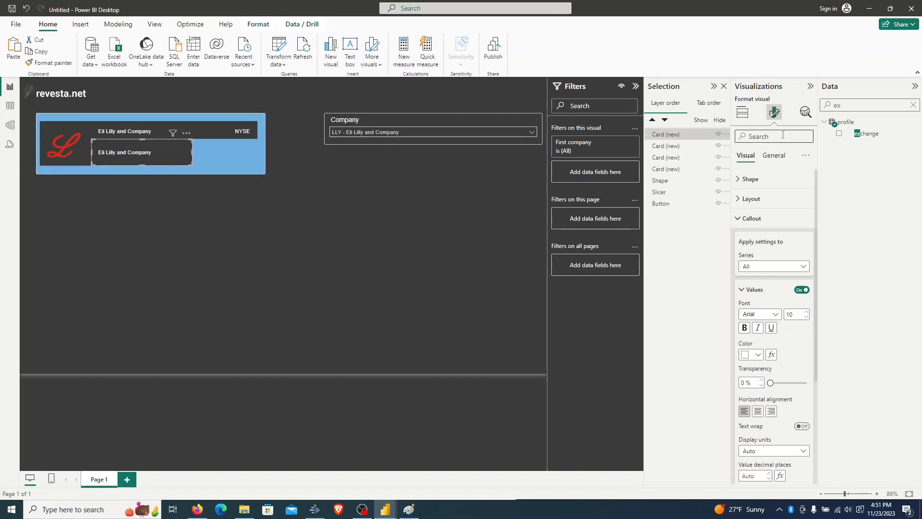
# Step: Set the lower card's callout value to font size 27 and bold
pyautogui.click(797, 315)
pyautogui.write('27')
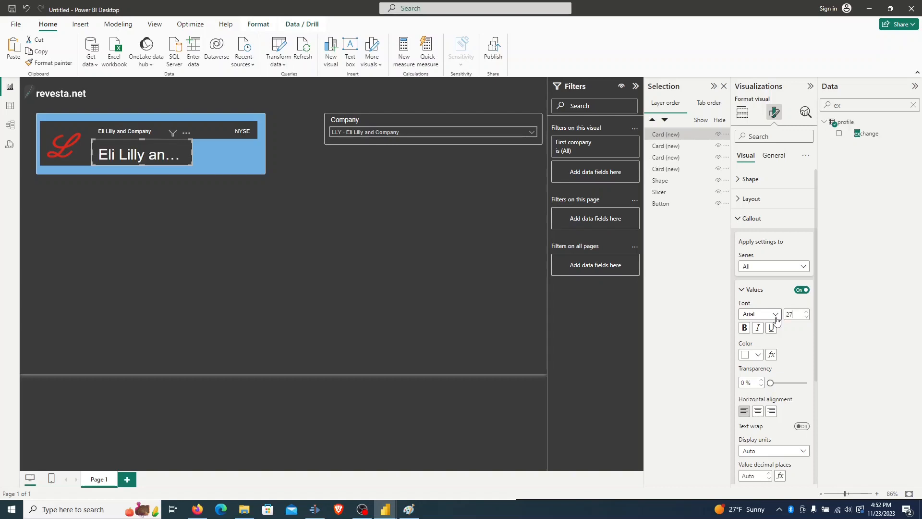
pyautogui.click(744, 327)
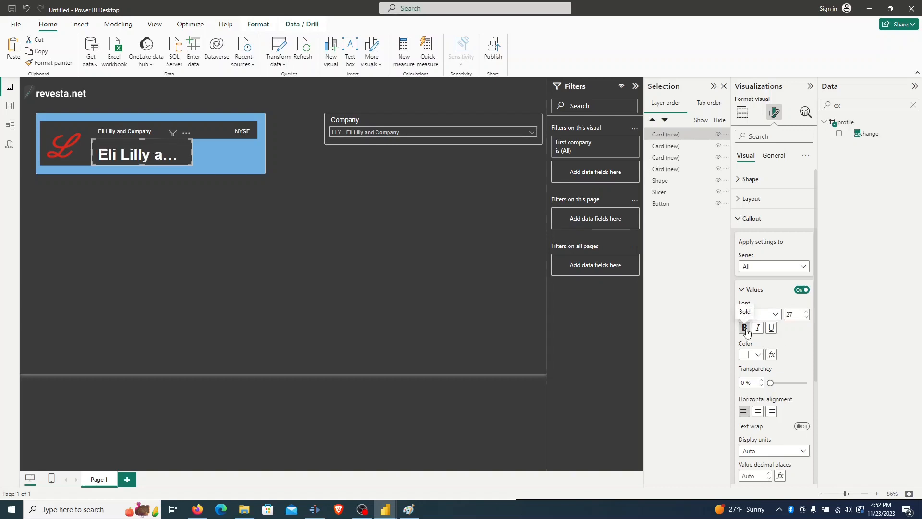
# Step: Replace the company field in the lower card with the ticker field from the profile table
pyautogui.moveTo(864, 107); pyautogui.dragTo(822, 108)
pyautogui.write('ticker')
pyautogui.click(747, 113)
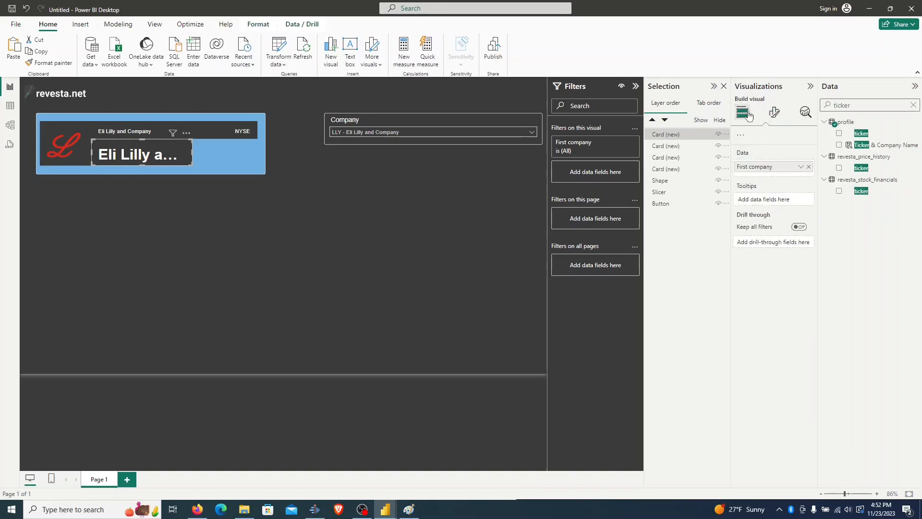
pyautogui.click(809, 247)
pyautogui.click(839, 134)
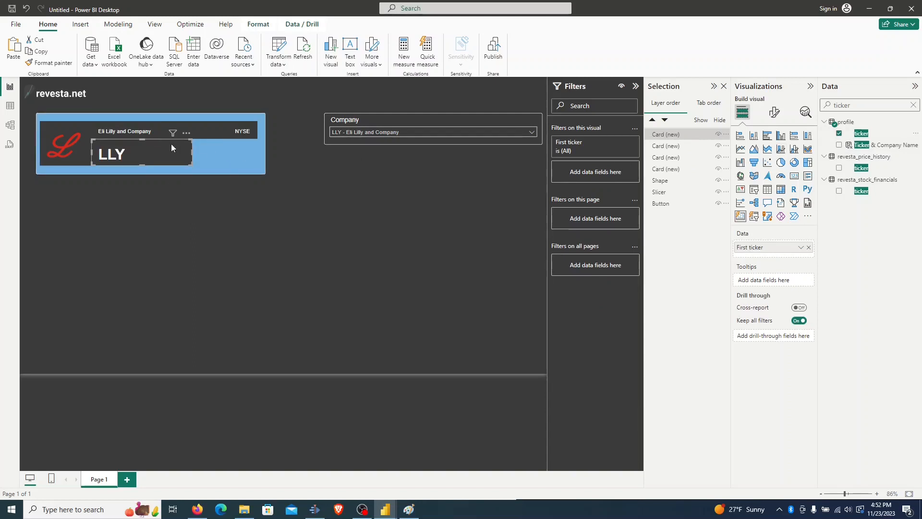
# Step: Duplicate the ticker card and place the copy to its right, below the exchange card
pyautogui.hotkey('ctrl', 'c')
pyautogui.hotkey('ctrl', 'v')
pyautogui.moveTo(149, 153); pyautogui.dragTo(212, 150)
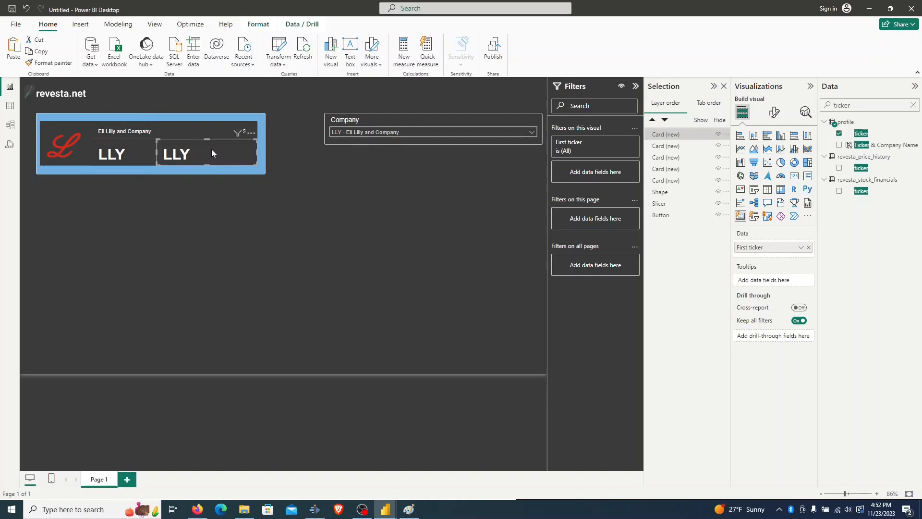
# Step: Right-align the copied ticker card's callout value and turn off its bold formatting
pyautogui.click(778, 115)
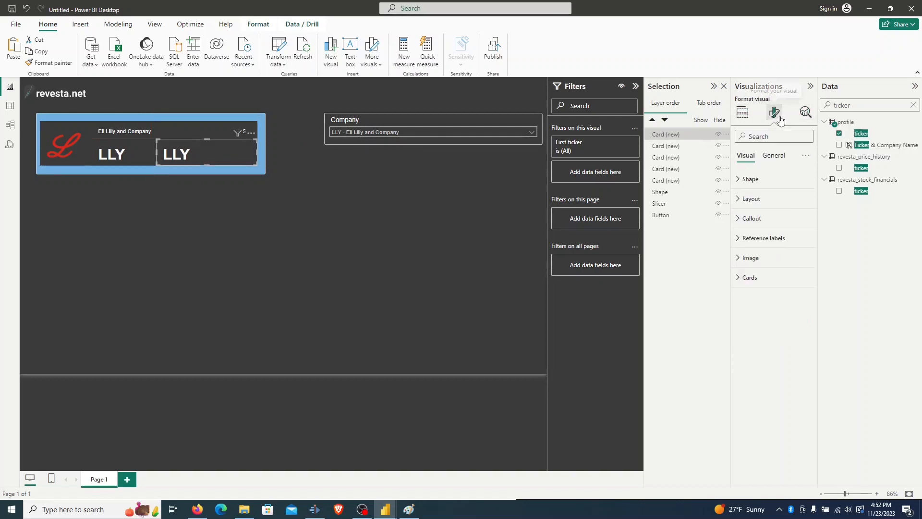
pyautogui.click(738, 222)
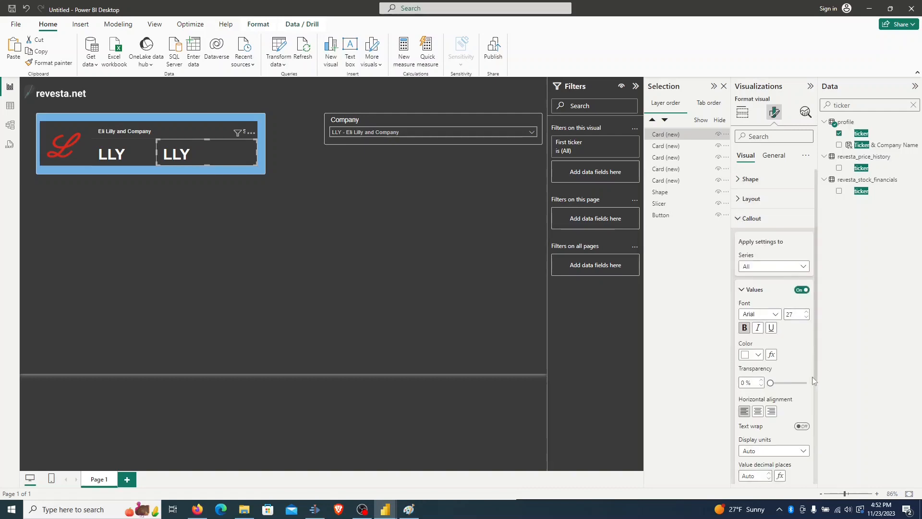
pyautogui.click(771, 411)
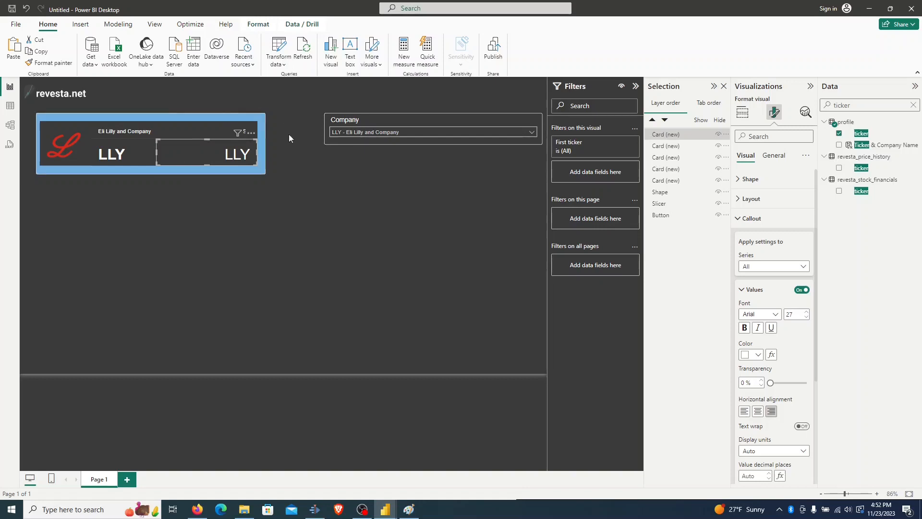
# Step: Replace the ticker field in the copied card with the price field from the profile table
pyautogui.click(744, 116)
pyautogui.moveTo(885, 106); pyautogui.dragTo(749, 111)
pyautogui.write('price')
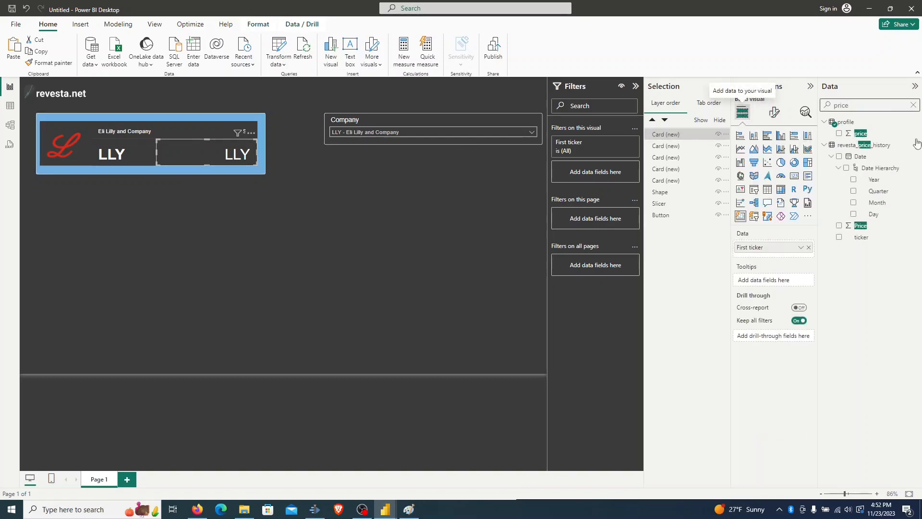
pyautogui.moveTo(868, 138); pyautogui.dragTo(763, 246)
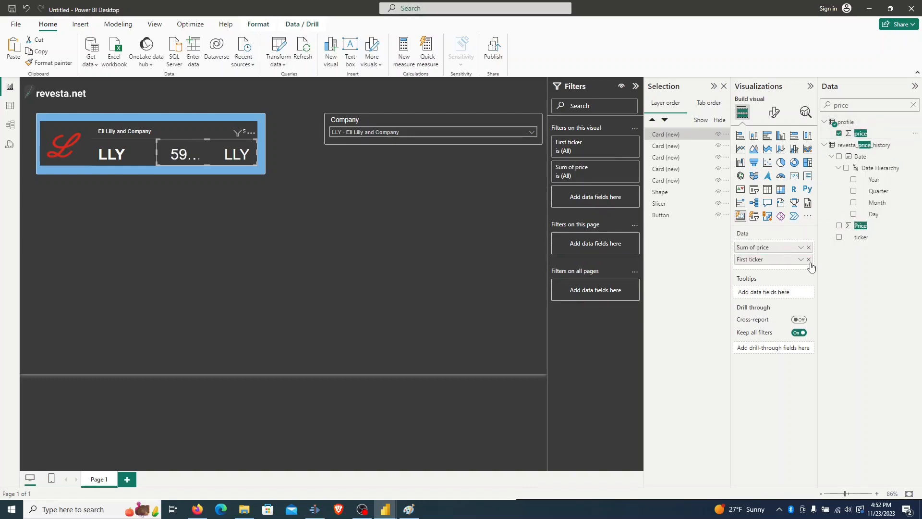
pyautogui.click(808, 260)
pyautogui.doubleClick(751, 245)
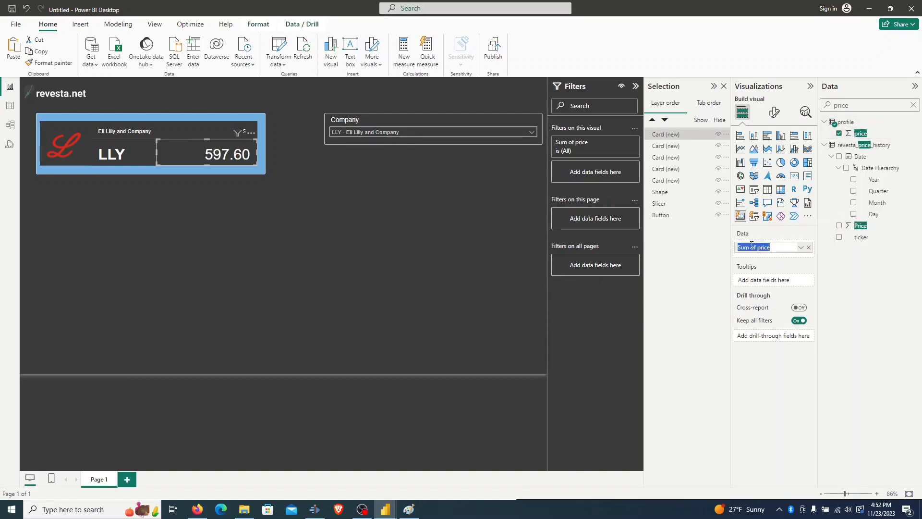
pyautogui.click(788, 263)
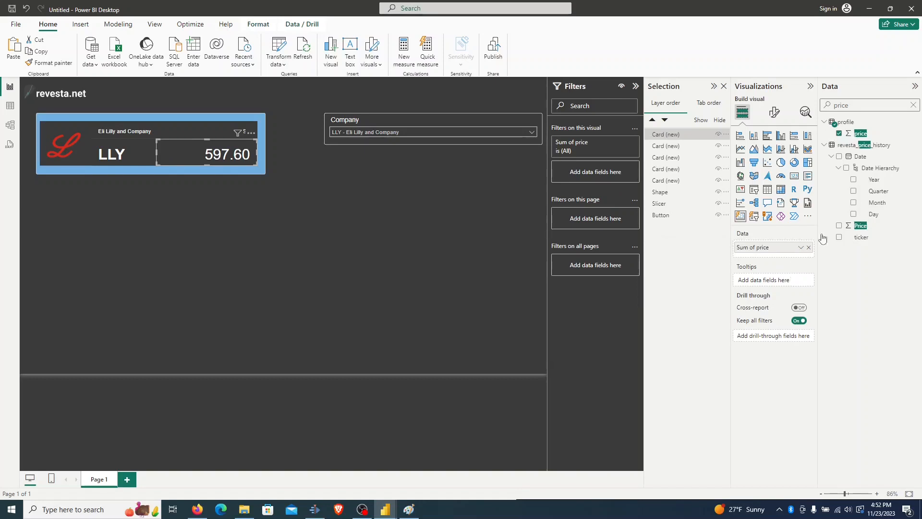
# Step: Format the profile table's price column as currency using $ English (United States)
pyautogui.click(861, 134)
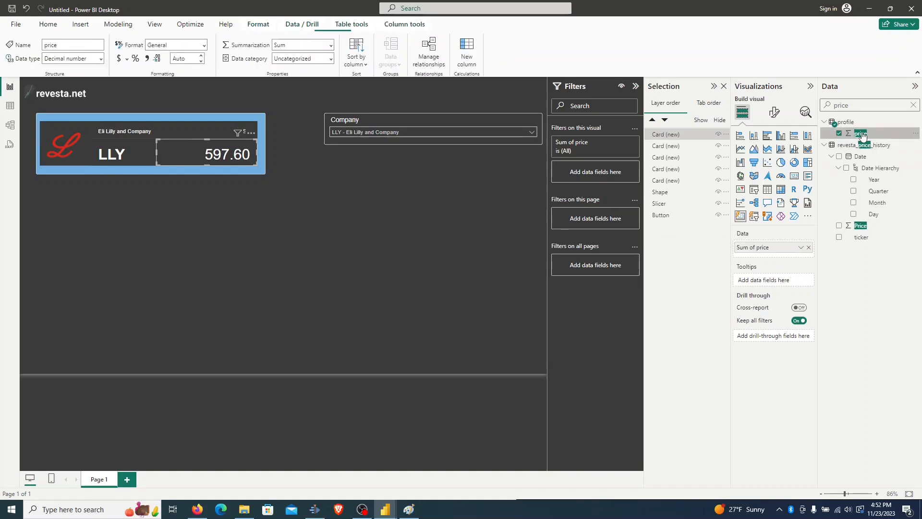
pyautogui.click(127, 59)
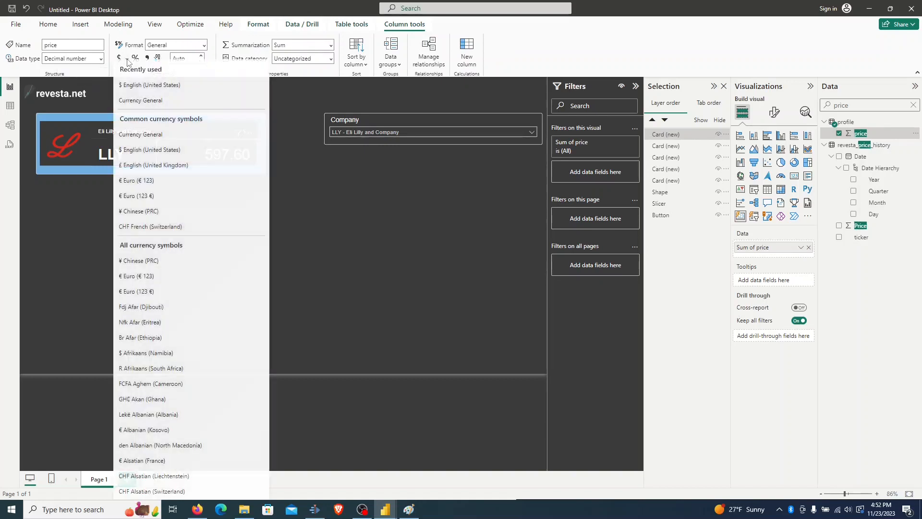
pyautogui.click(129, 155)
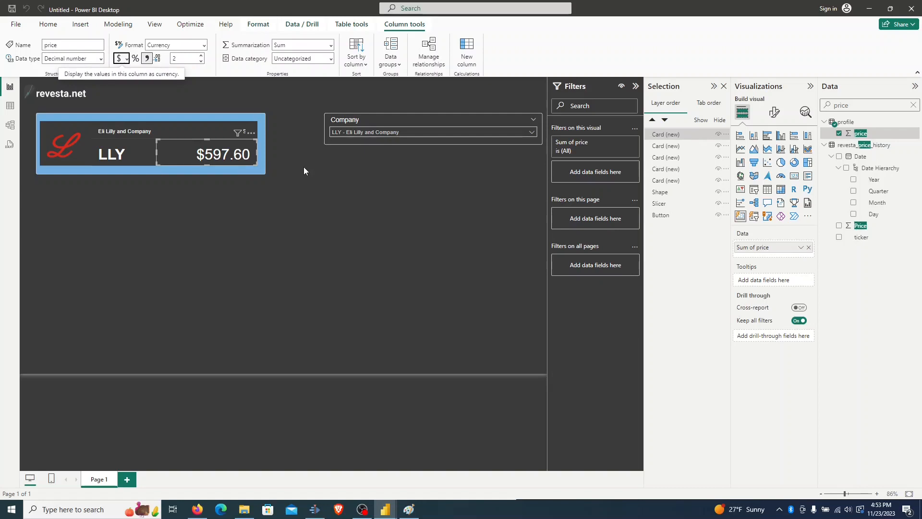
pyautogui.click(288, 149)
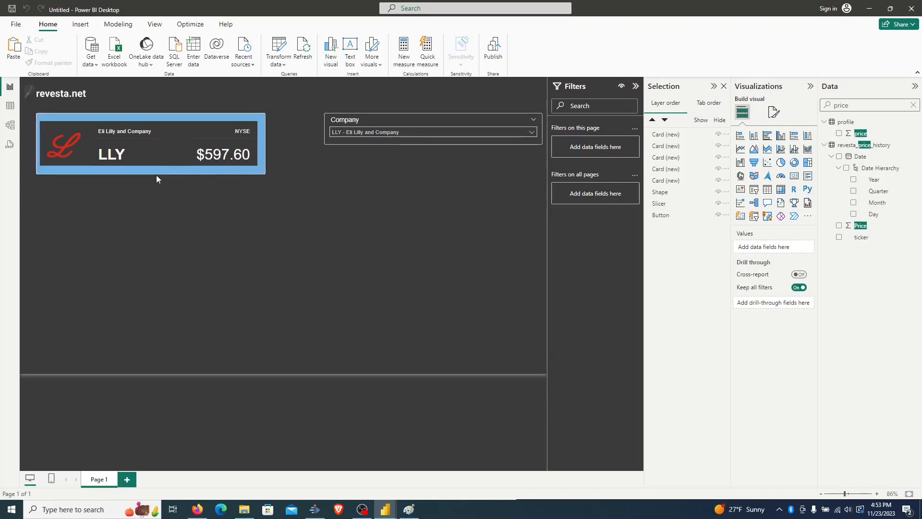
# Step: Set the fill color of the info panel's background shape to #3A3A3A
pyautogui.click(155, 118)
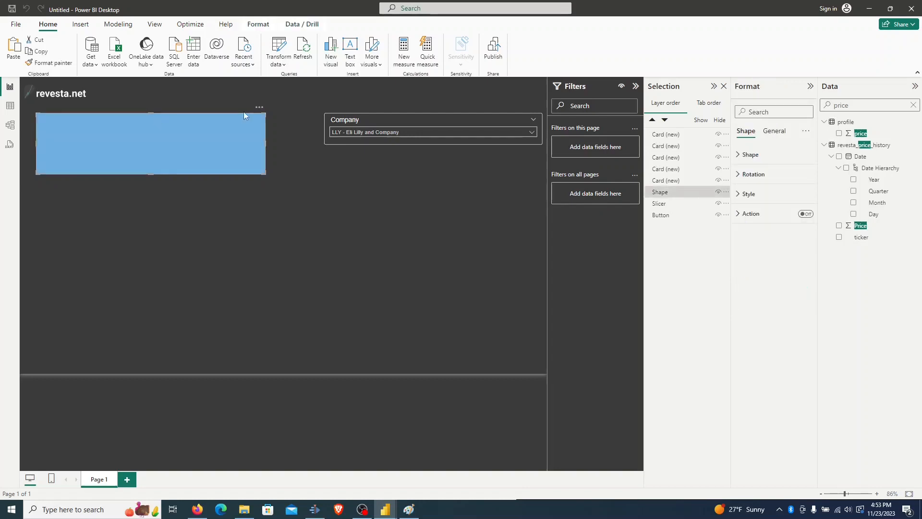
pyautogui.click(782, 111)
pyautogui.write('col')
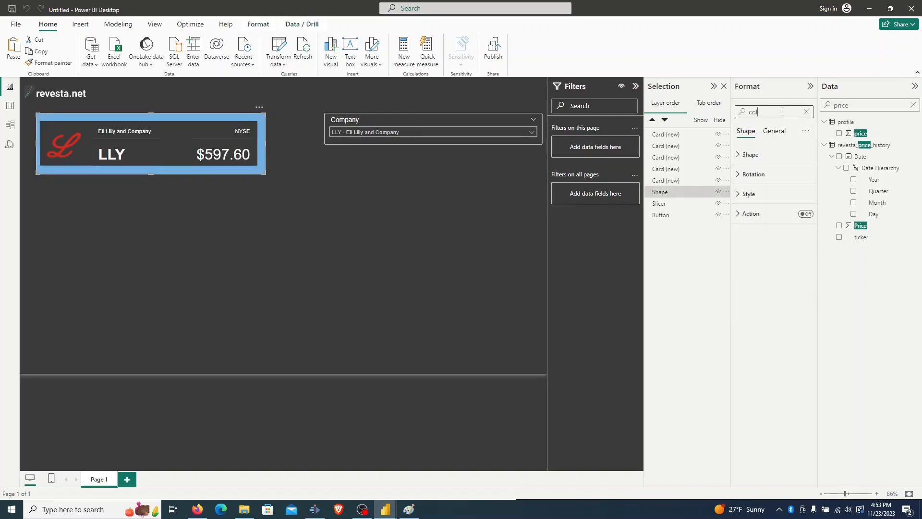
pyautogui.write('or')
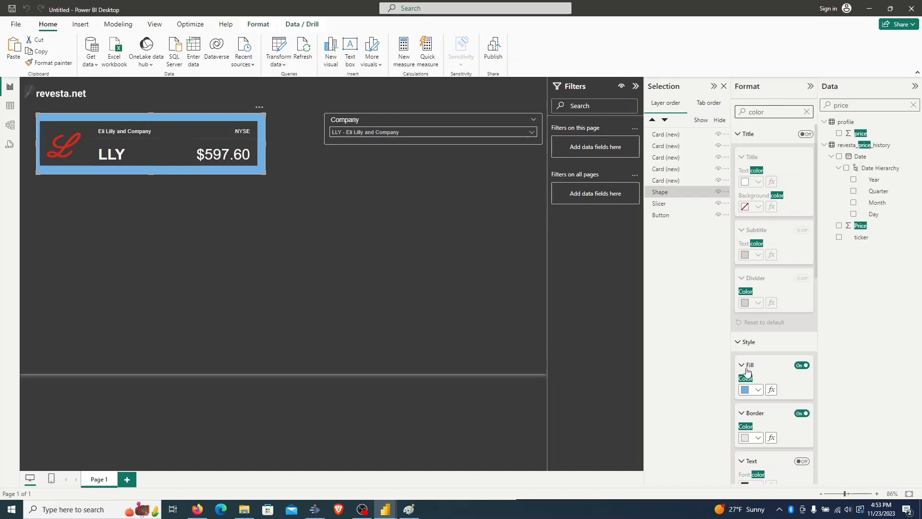
pyautogui.click(757, 389)
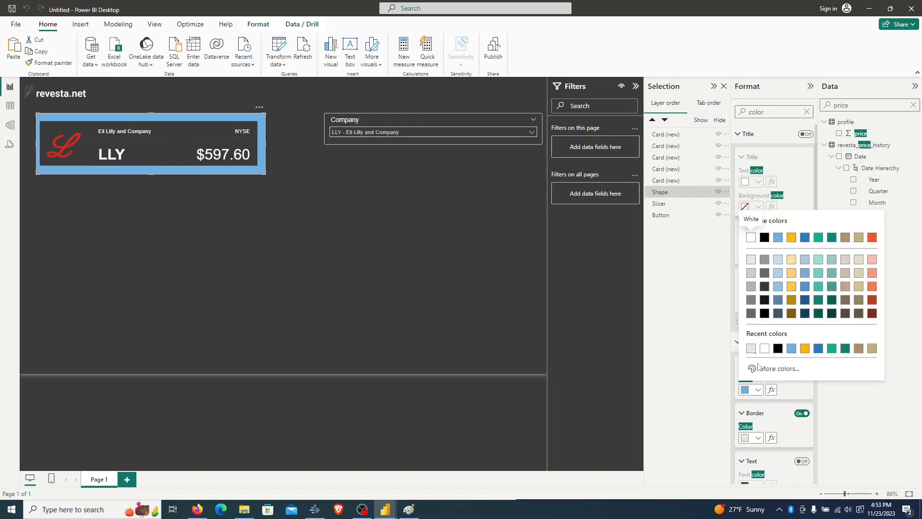
pyautogui.click(760, 368)
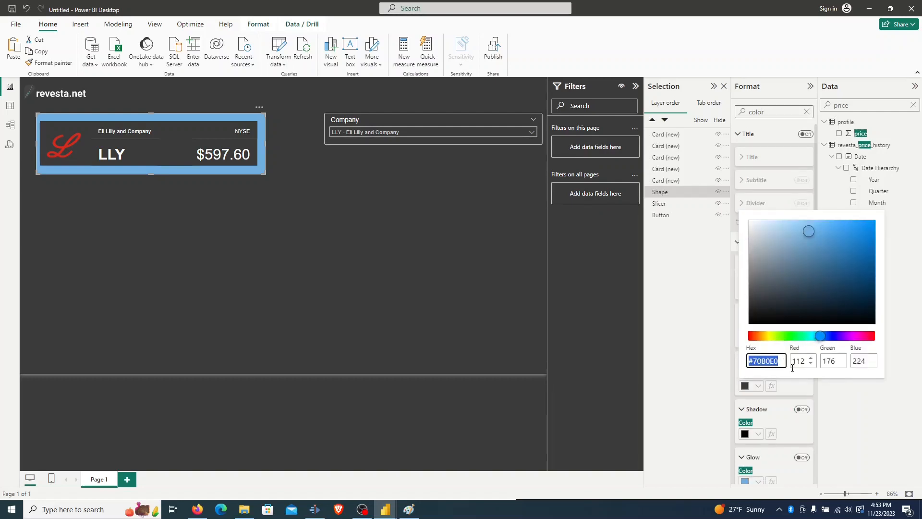
pyautogui.write('#3A3A3A')
pyautogui.click(330, 187)
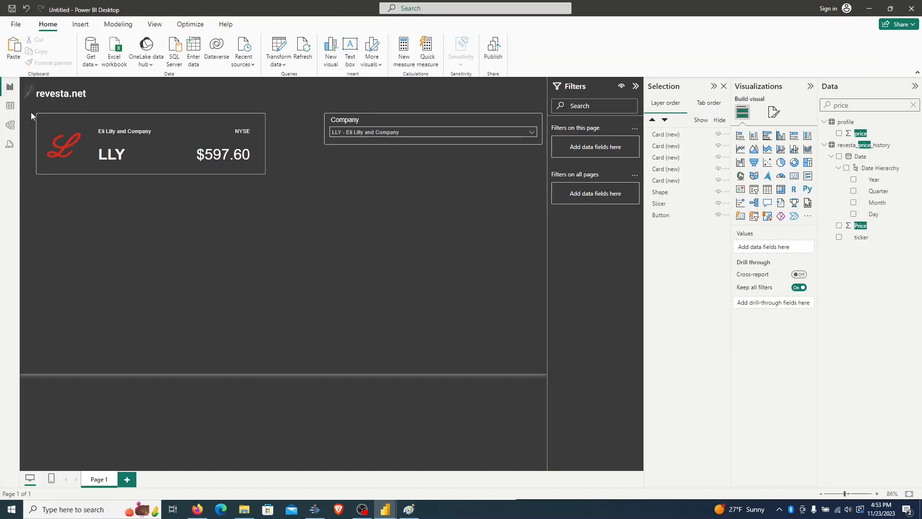
# Step: Group the info panel's background shape with the five cards on it
pyautogui.moveTo(30, 110); pyautogui.dragTo(247, 192)
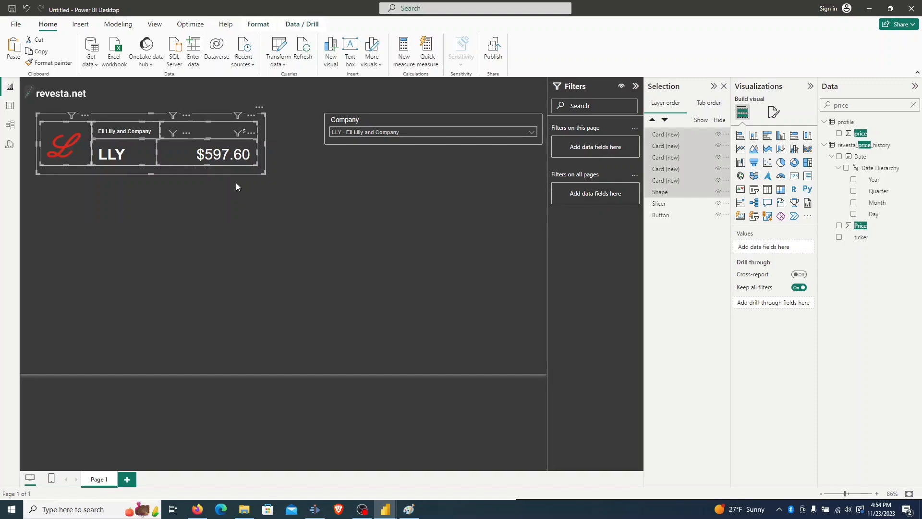
pyautogui.hotkey('ctrl', 'g')
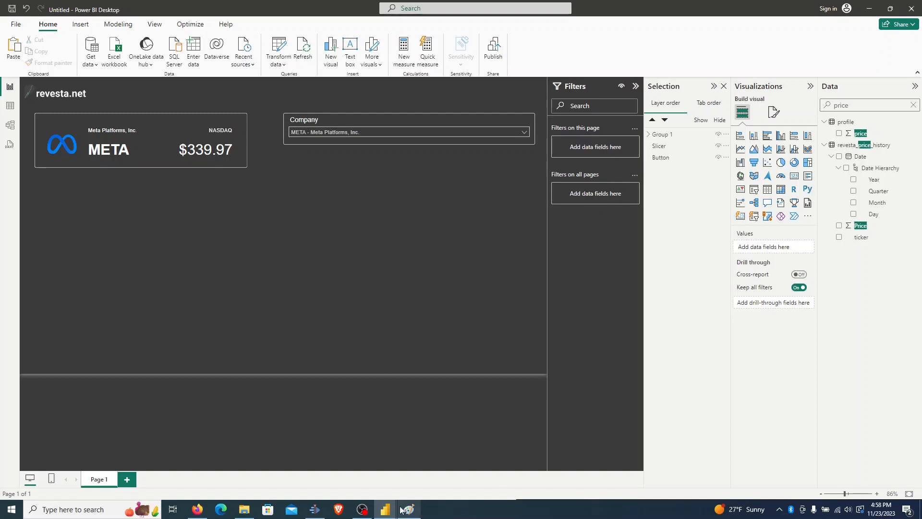
# Step: Switch to the finished stock-dashboard report and examine its Stock Price chart with the 10Y and All ranges
pyautogui.moveTo(385, 509)
pyautogui.click(355, 476)
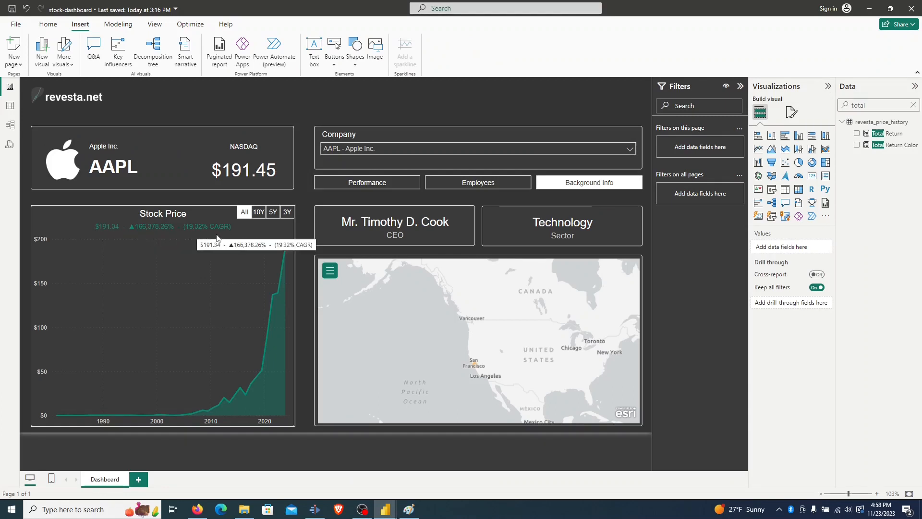
pyautogui.click(259, 212)
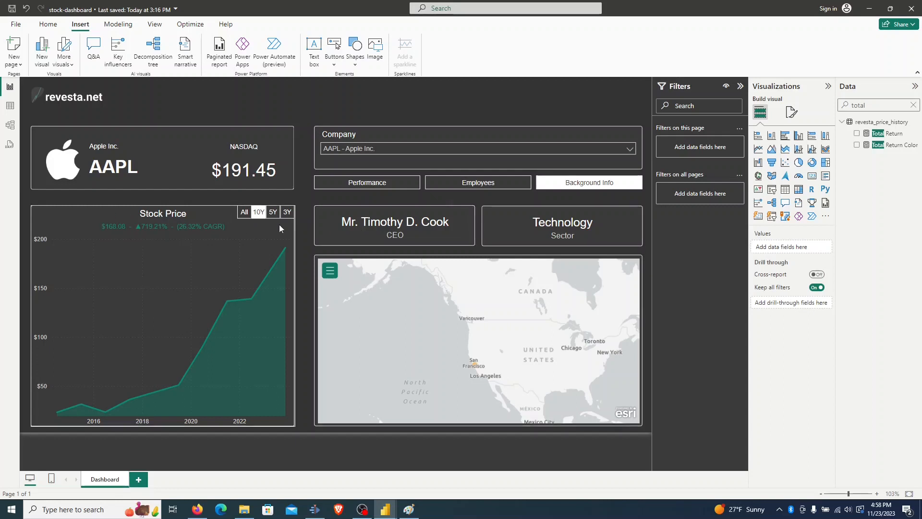
pyautogui.click(245, 211)
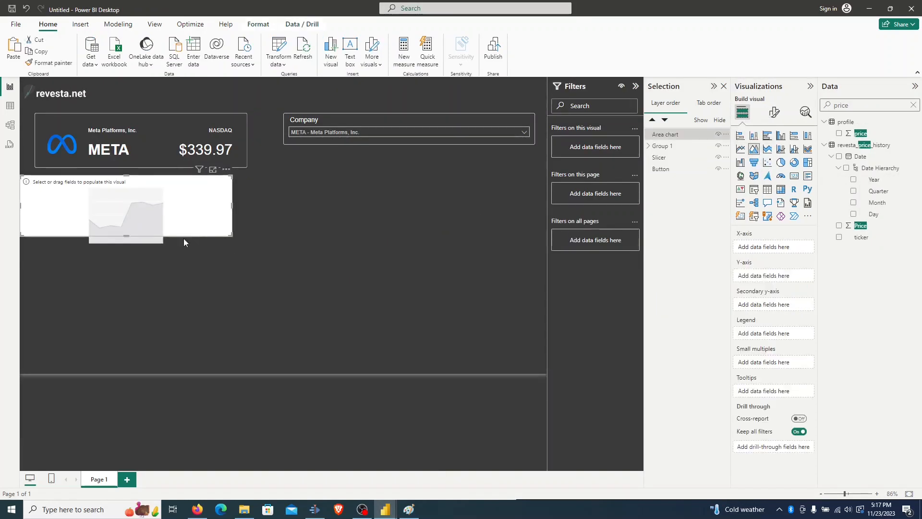
# Step: Enlarge the empty area chart and align it beneath the info panel, extending down to just above the page's lower edge
pyautogui.moveTo(126, 236); pyautogui.dragTo(142, 335)
pyautogui.moveTo(113, 268)
pyautogui.mouseDown()
pyautogui.moveTo(142, 269)
pyautogui.moveTo(126, 274)
pyautogui.mouseUp()
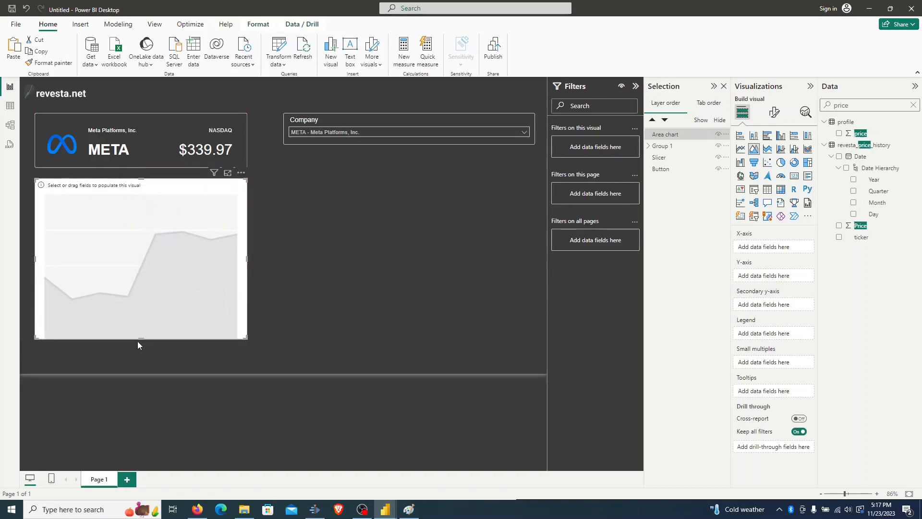
pyautogui.moveTo(138, 340); pyautogui.dragTo(146, 360)
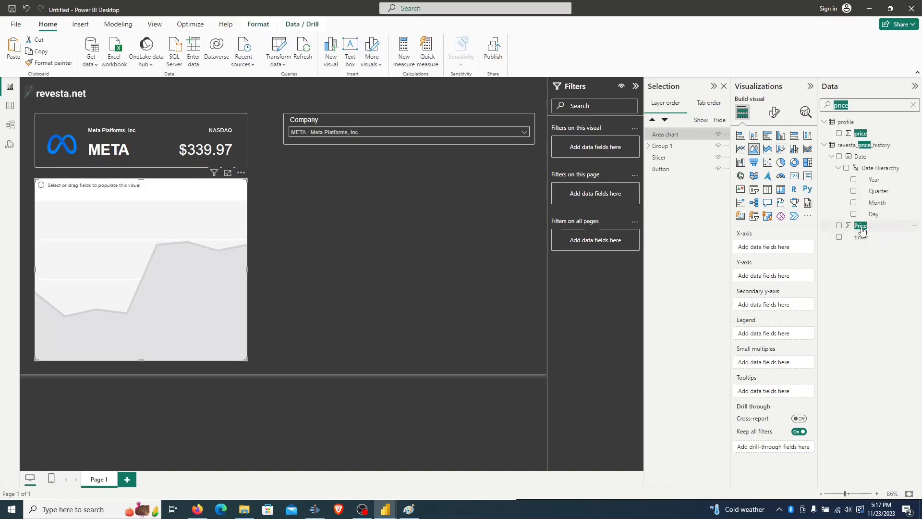
# Step: Put the price history Date field on the area chart's X-axis as a plain date instead of a hierarchy
pyautogui.moveTo(860, 158); pyautogui.dragTo(749, 247)
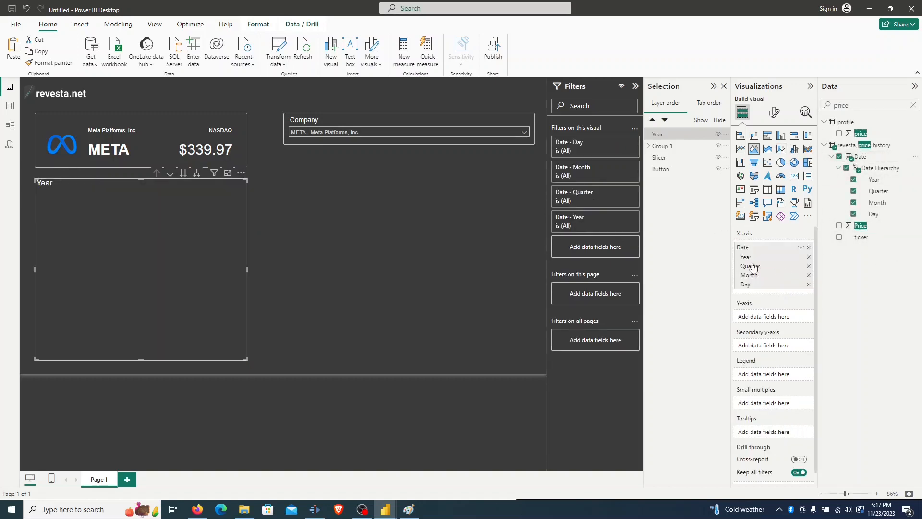
pyautogui.click(800, 247)
pyautogui.click(835, 300)
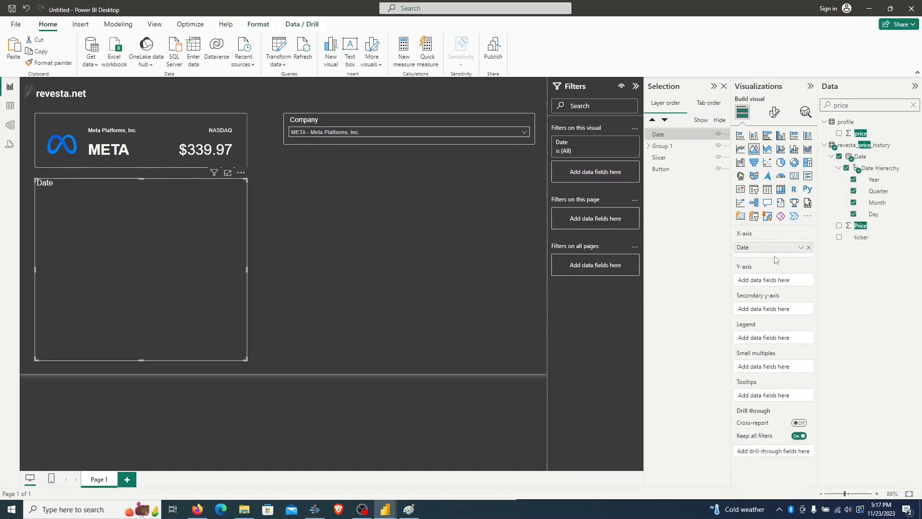
# Step: Add the price history table's Price field to the area chart's Y-axis and rename it Price
pyautogui.moveTo(859, 226); pyautogui.dragTo(770, 283)
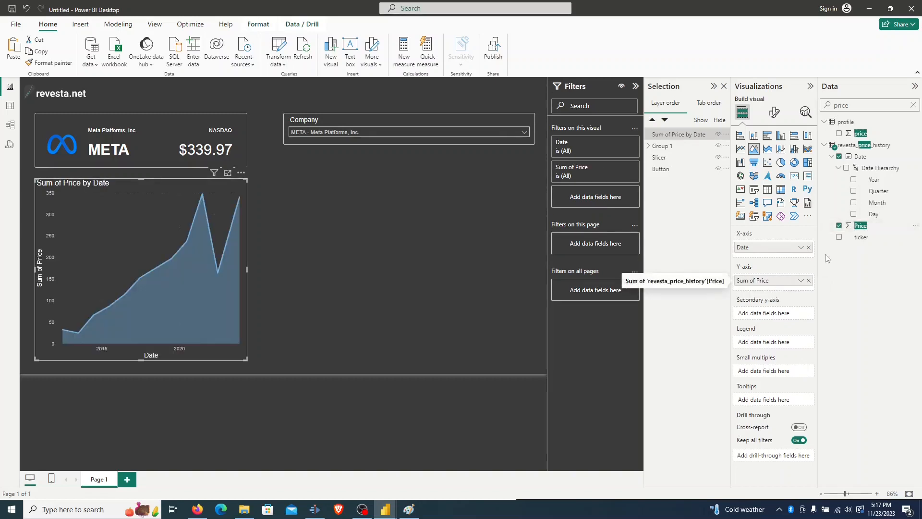
pyautogui.doubleClick(754, 283)
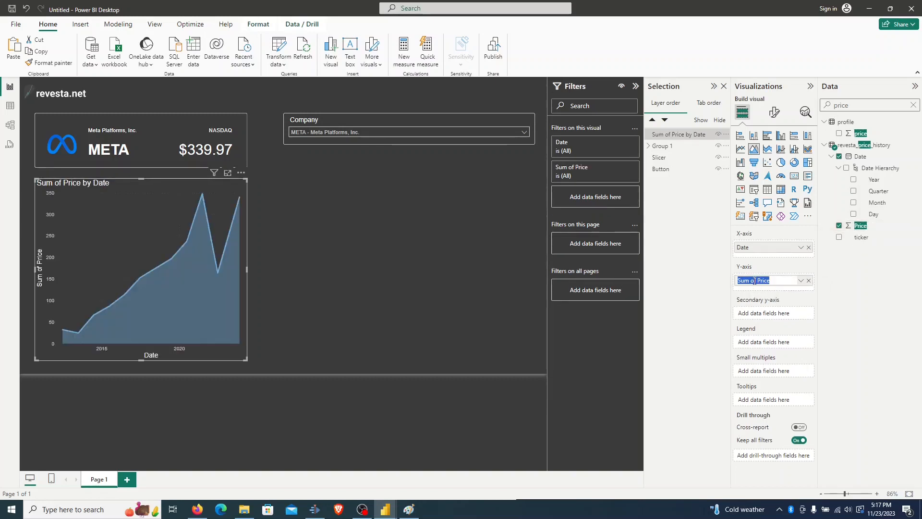
pyautogui.write('Price')
pyautogui.press('Return')
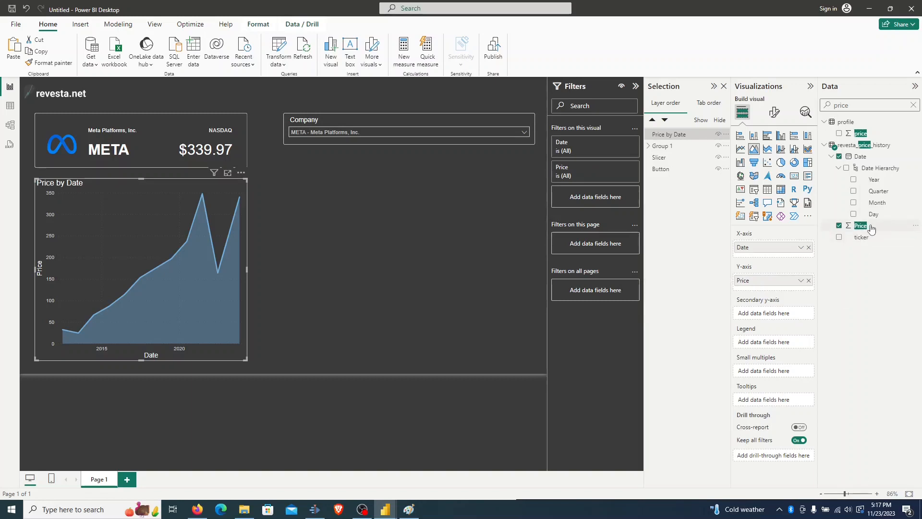
# Step: Format the price history table's Price column as currency using $ English (United States)
pyautogui.click(871, 229)
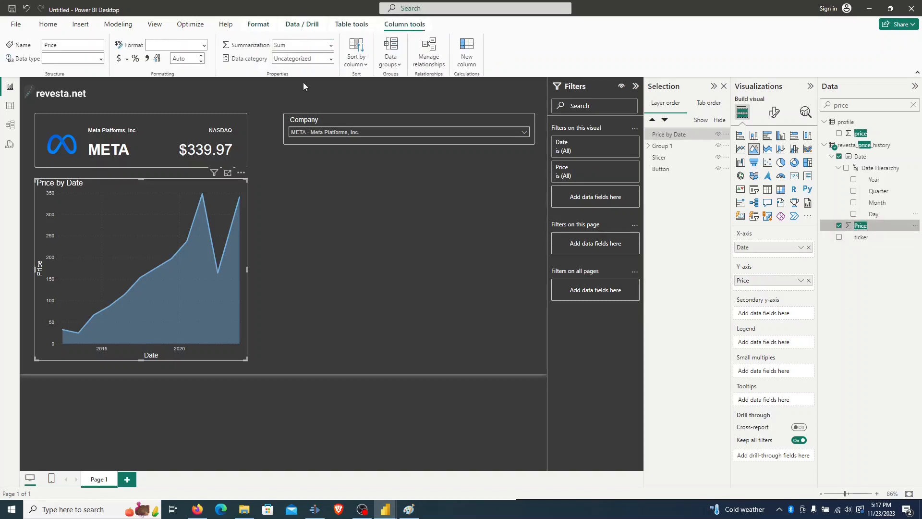
pyautogui.click(127, 58)
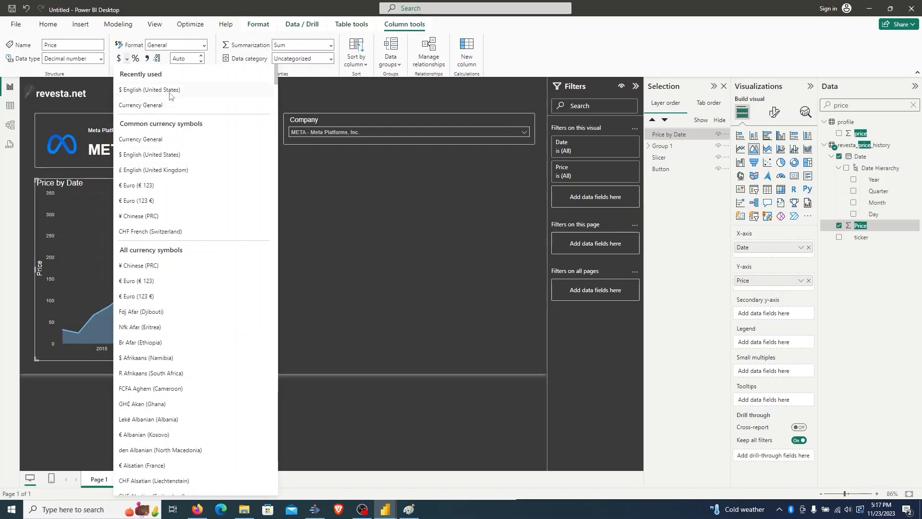
pyautogui.click(170, 90)
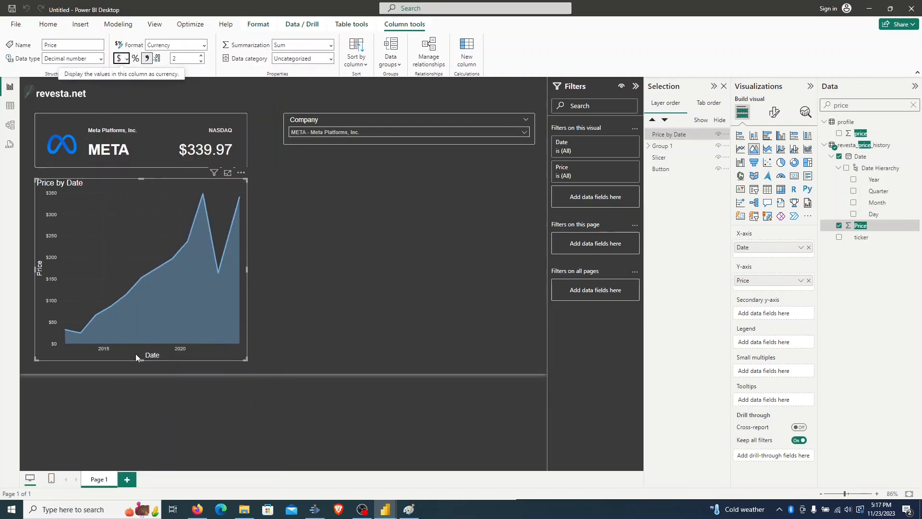
# Step: Turn off the X-axis and Y-axis titles of the area chart
pyautogui.click(774, 111)
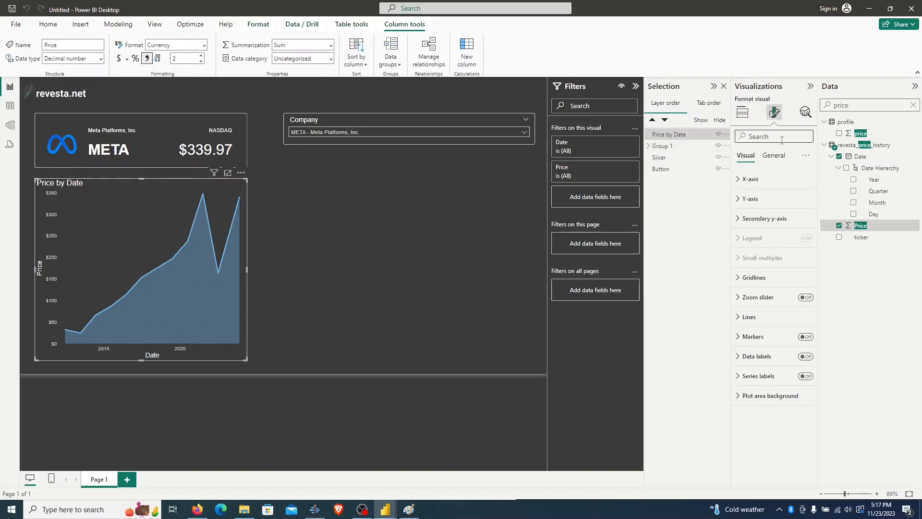
pyautogui.write('title')
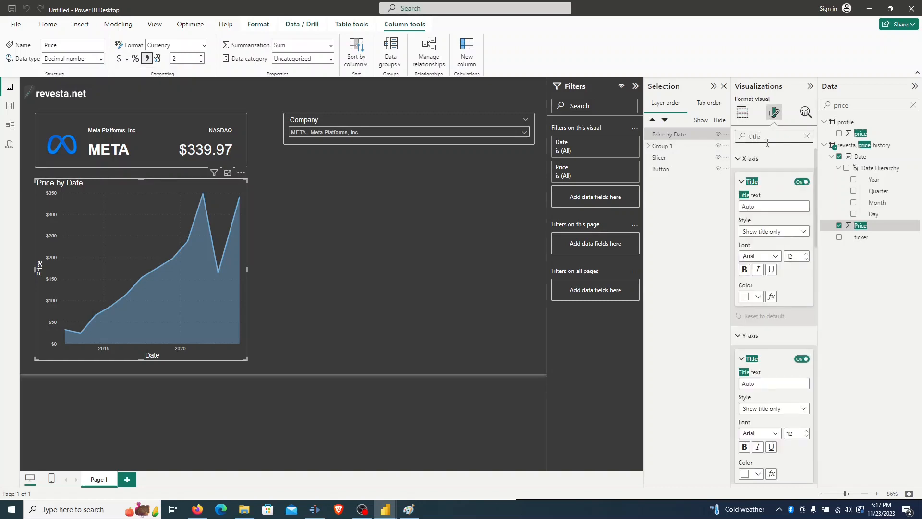
pyautogui.click(807, 185)
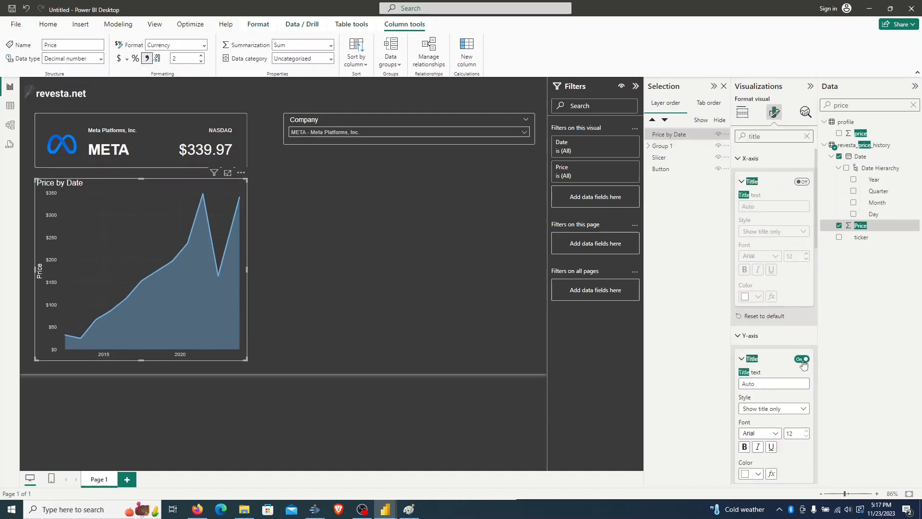
pyautogui.click(802, 358)
# Step: Change the area chart's title text to "Stocks Price" and center it
pyautogui.scroll(-5, 795, 351)
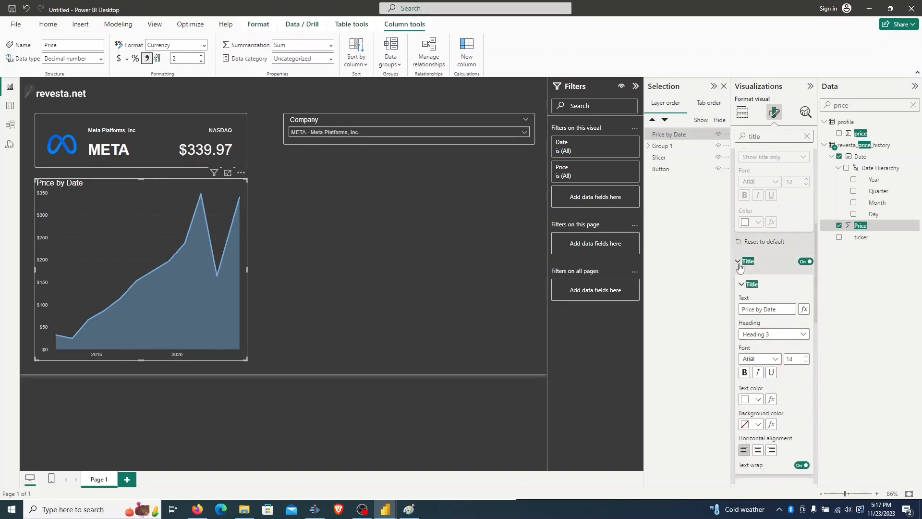
pyautogui.moveTo(794, 310); pyautogui.dragTo(728, 308)
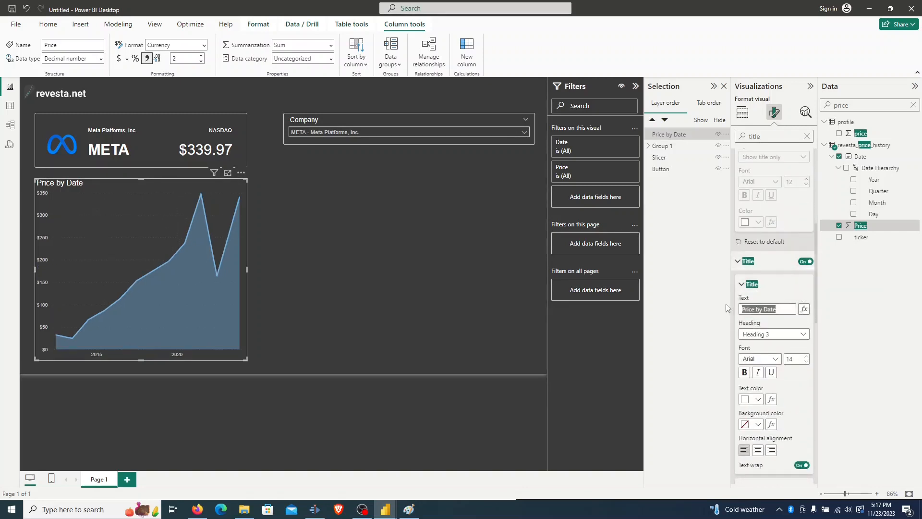
pyautogui.write('Stocks Pr')
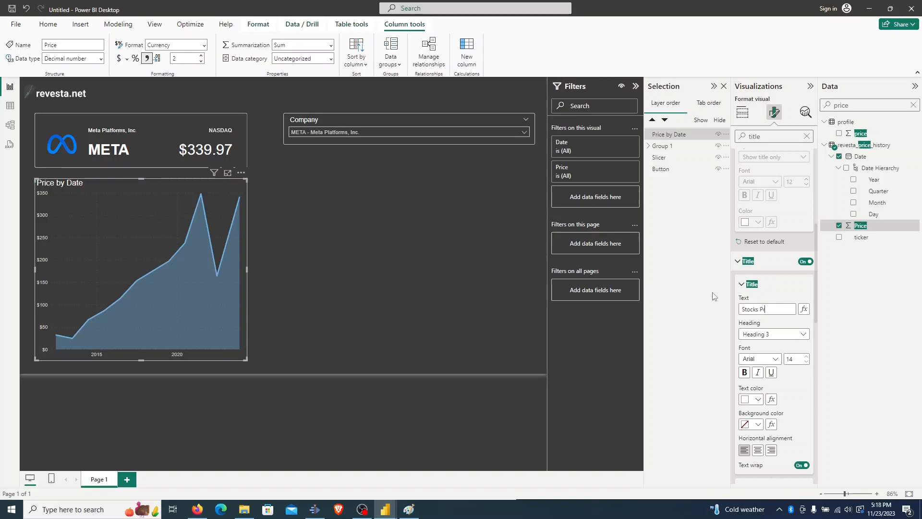
pyautogui.scroll(-2, 768, 360)
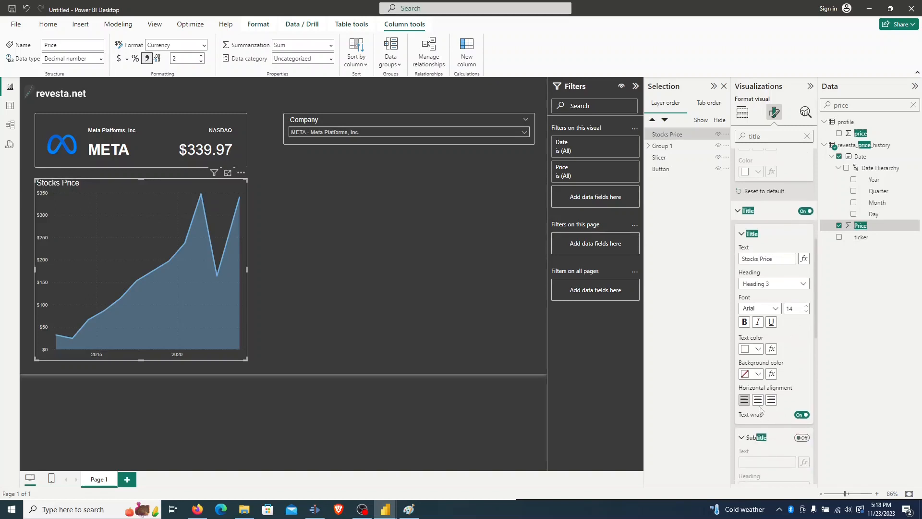
pyautogui.click(757, 401)
# Step: Set the area chart's top padding to 5 px
pyautogui.click(677, 134)
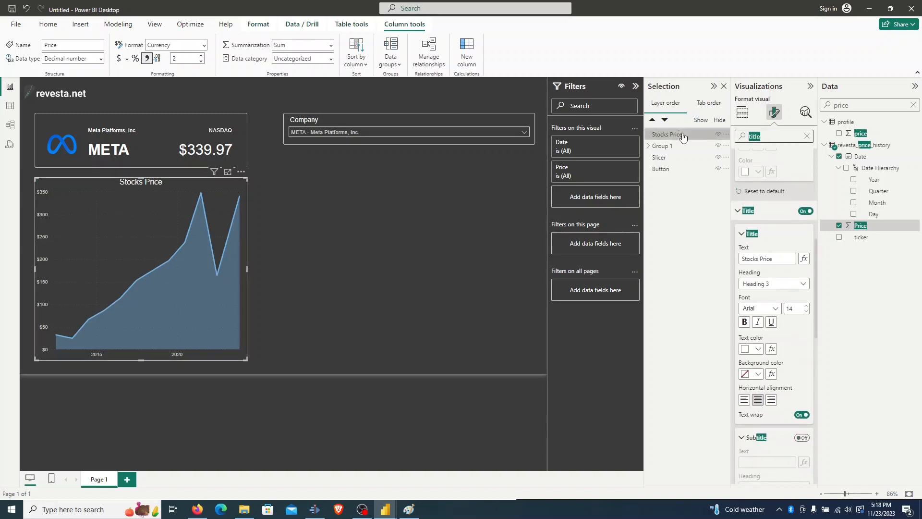
pyautogui.write('padding')
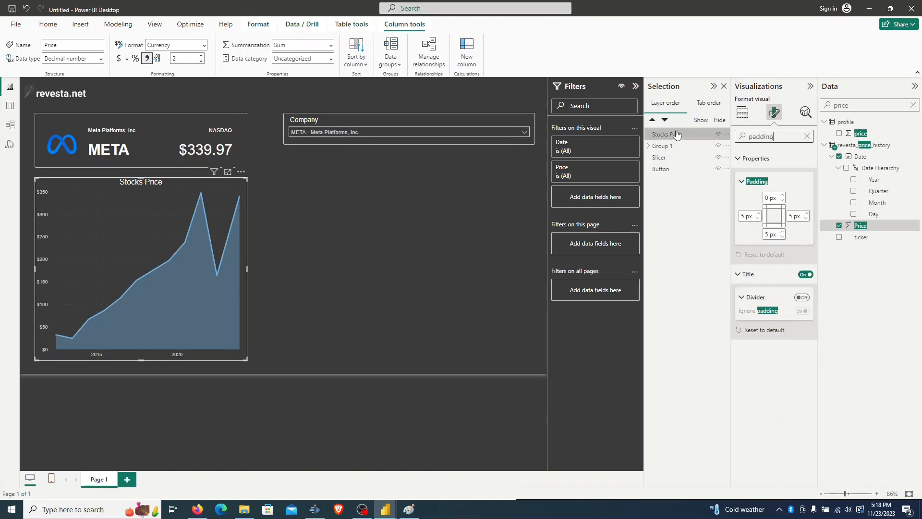
pyautogui.click(782, 195)
pyautogui.click(782, 196)
pyautogui.click(783, 196)
pyautogui.click(783, 196)
pyautogui.click(783, 196)
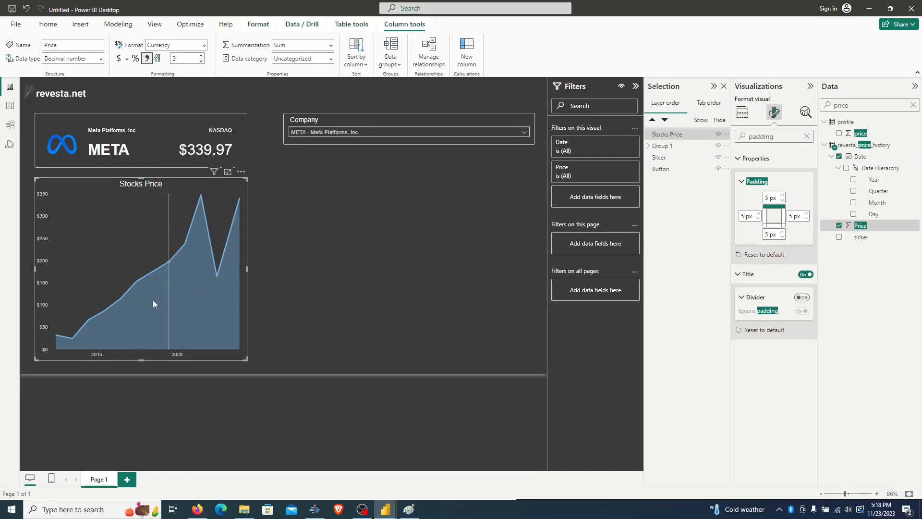
# Step: Set the Price line color of the Stocks Price chart to a medium teal-green theme shade
pyautogui.click(806, 137)
pyautogui.write('color')
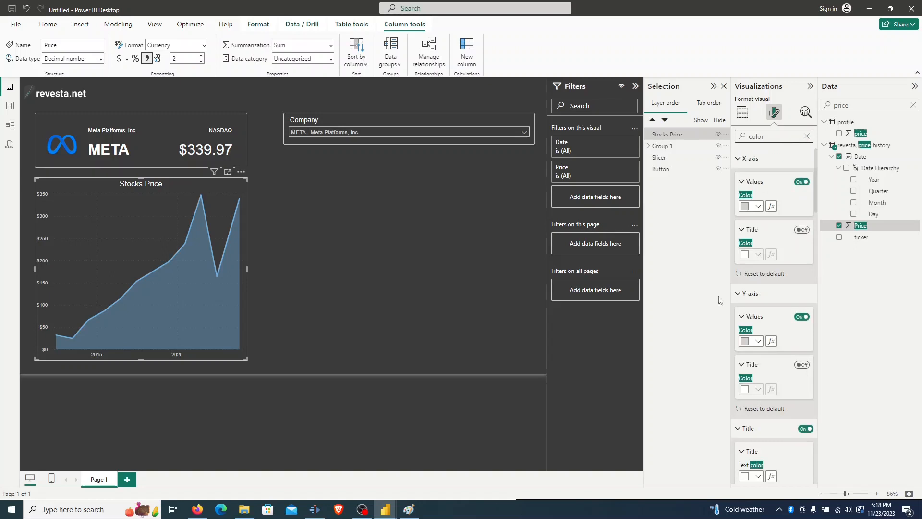
pyautogui.scroll(-10, 764, 327)
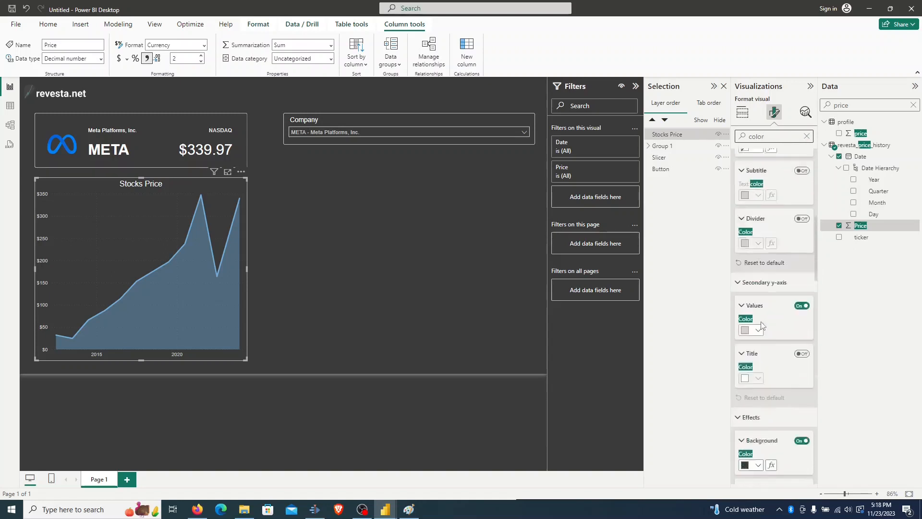
pyautogui.scroll(3, 764, 327)
pyautogui.click(751, 233)
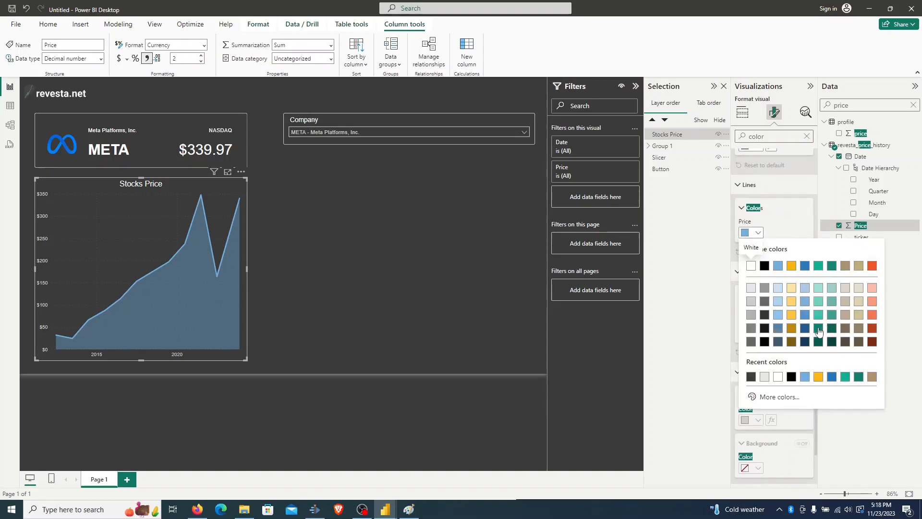
pyautogui.click(819, 316)
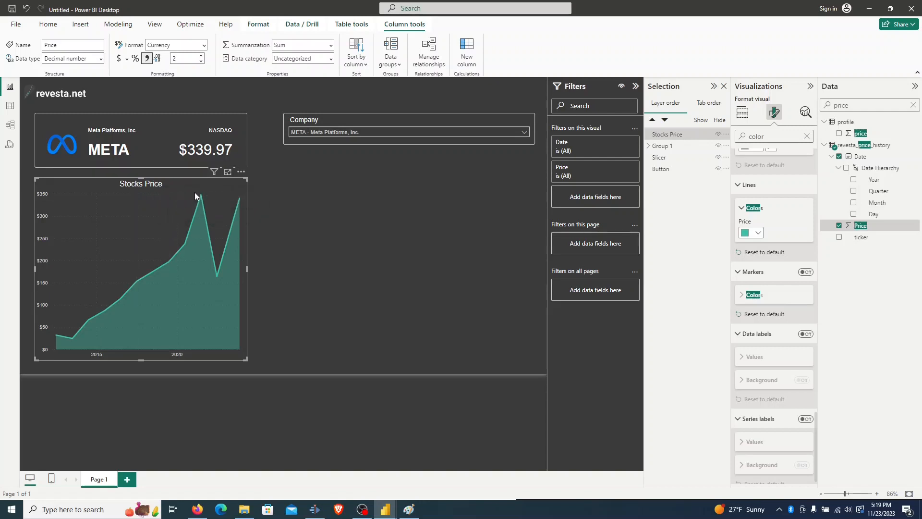
# Step: Create a Total Return measure in revesta_price_history with maxDate and minDate variables, plus minPrice and maxPrice as the selected prices on those dates
pyautogui.click(864, 146)
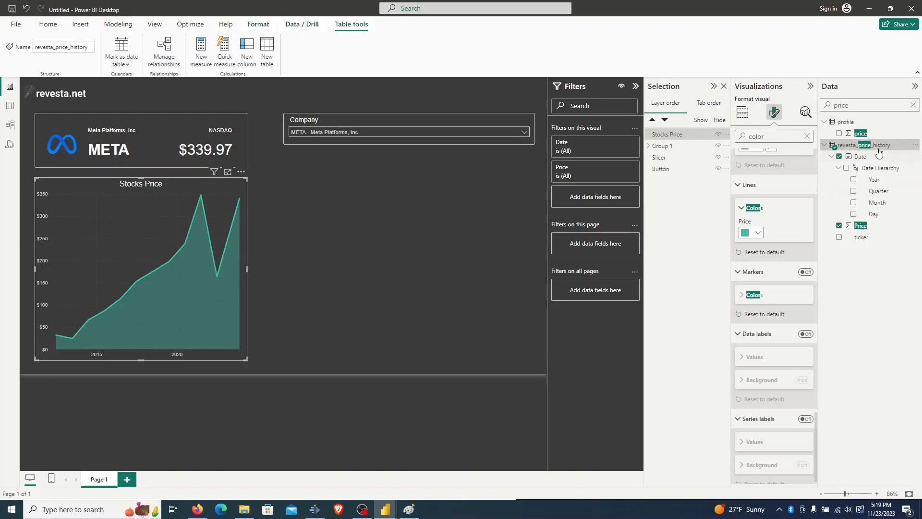
pyautogui.click(201, 52)
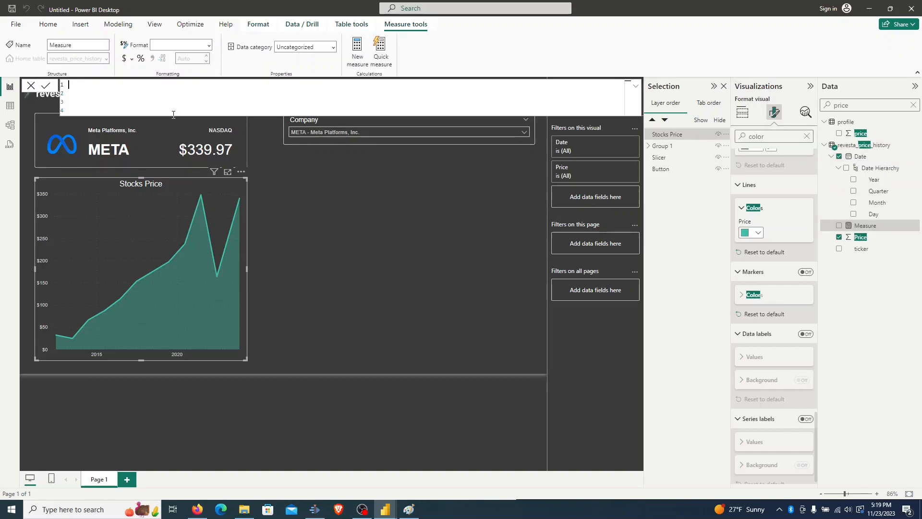
pyautogui.write('Total Return =')
pyautogui.hotkey('shift', 'Return')
pyautogui.write('var maxDate = MAX(revesta_price_history[date])')
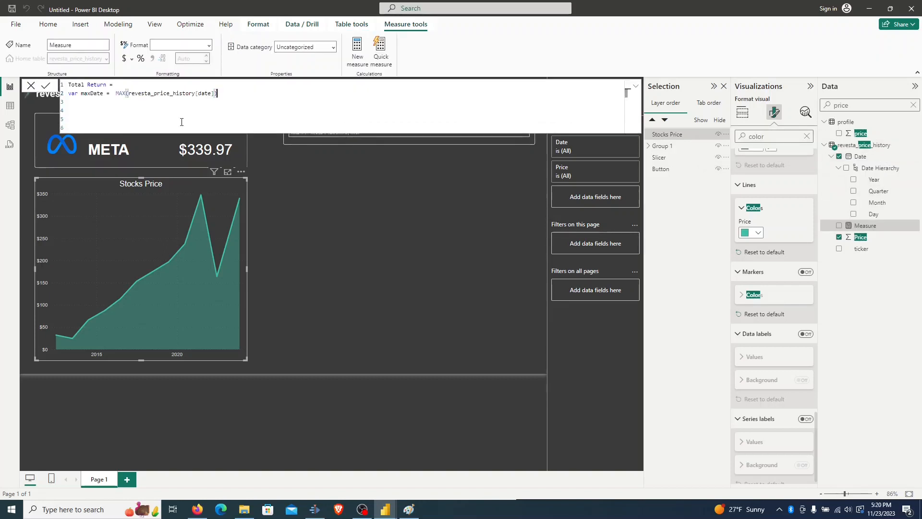
pyautogui.hotkey('shift', 'Return')
pyautogui.write('var minDate = MIN(revesta_price_history[date])')
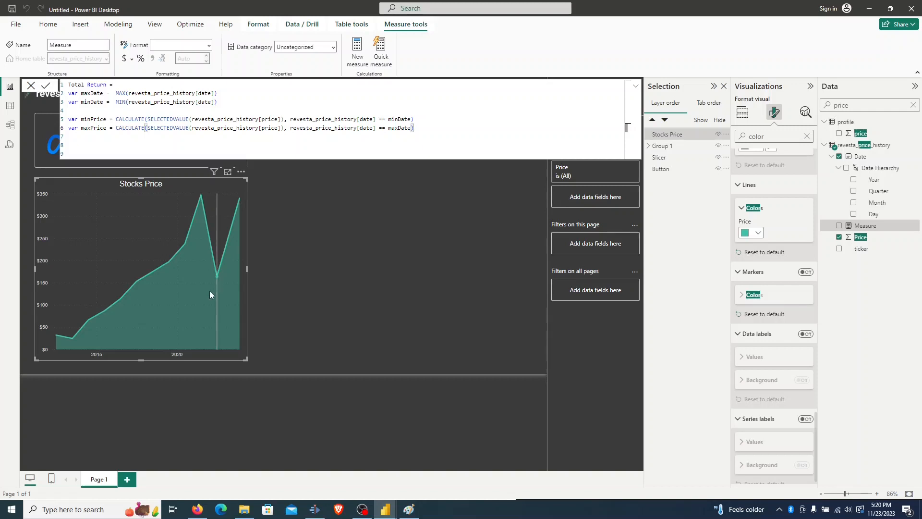
# Step: Add variables to Total Return: priceDifference as maxPrice - minPrice, yearDifference as DATEDIFF in YEAR, and percentageChange as the price difference divided by minPrice
pyautogui.moveTo(197, 277)
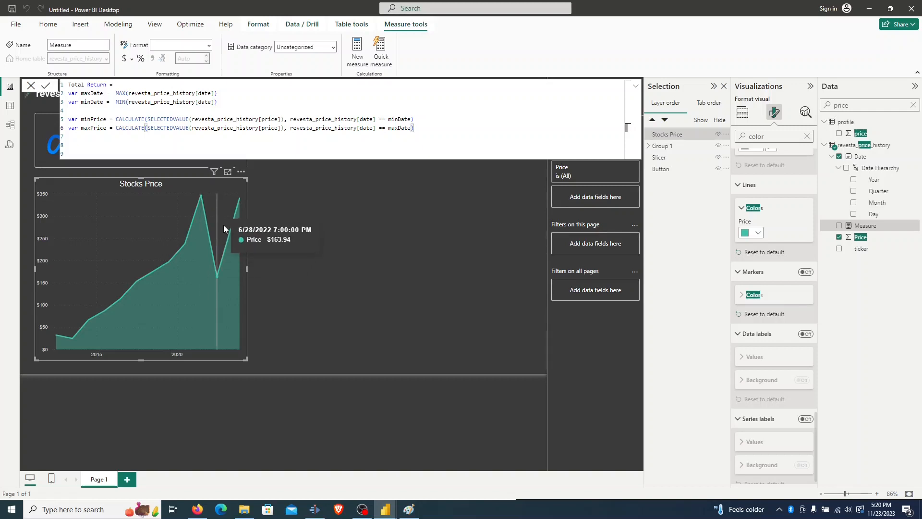
pyautogui.press('Return')
pyautogui.write('var priceDifference = maxPrice - minPrice')
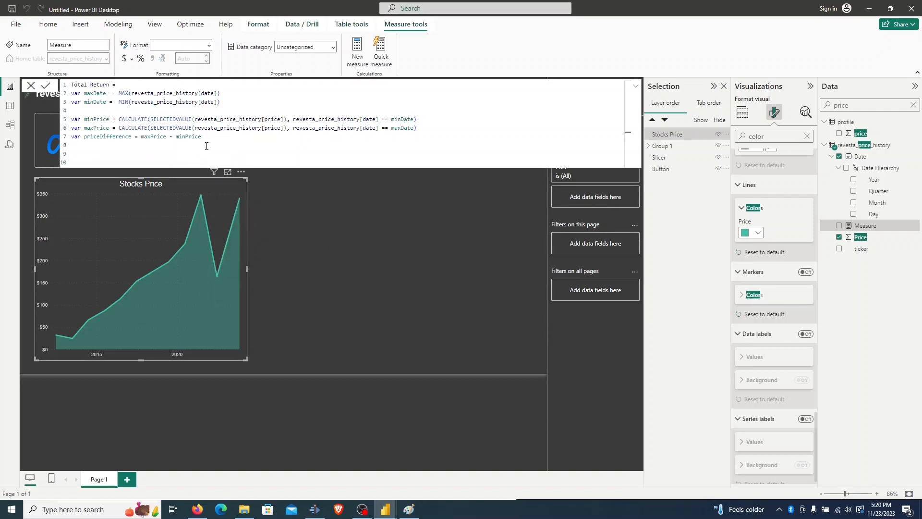
pyautogui.press('Return')
pyautogui.write('var yearDifference = DATEDIFF(minDate, maxDate, YEAR)')
pyautogui.press('Return')
pyautogui.write('var percentageChange = DIVIDE((maxPrice - minPrice), minPrice)')
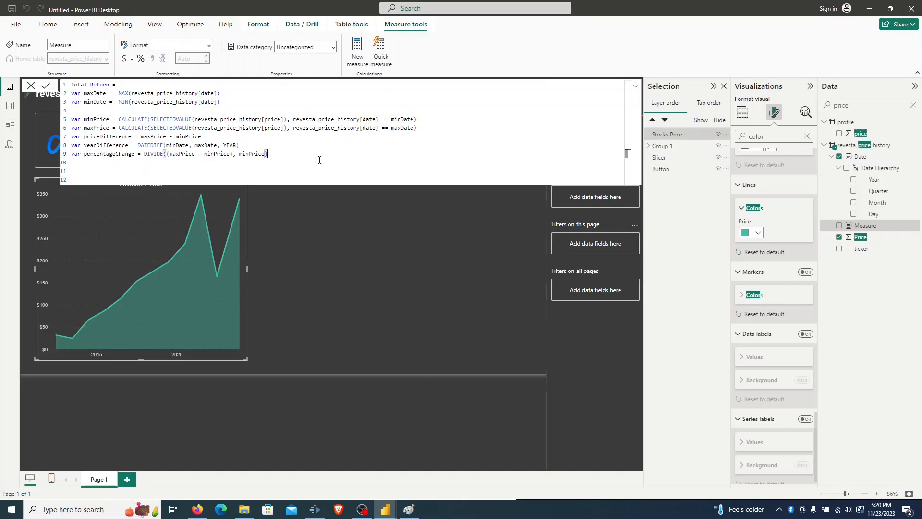
# Step: Add the variables exponent = DIVIDE(1, yearDifference) and cagr = POWER(DIVIDE(maxPrice, minPrice), exponent) - 1 to the Total Return measure
pyautogui.press('Return')
pyautogui.press('Return')
pyautogui.write('var exponent = DIVIDE(1, yearDifference)')
pyautogui.press('Return')
pyautogui.write('var cagr = POWER(DIVIDE(maxPrice, minPrice), exponent) - 1')
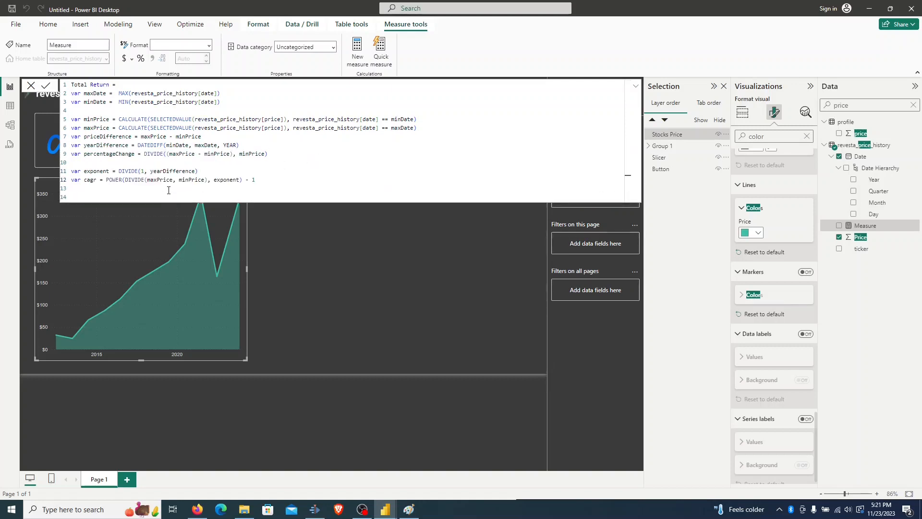
# Step: Finish Total Return with an [Up Arrow]/[Down Arrow] symbol for cagr > 0, returning priceDifference as Currency, symbol, percentageChange as "#,##0.##%" and CAGR as Percent
pyautogui.press('Return')
pyautogui.write('var symbol = IF(cagr > 0, [Up Arrow], [Down Arrow])')
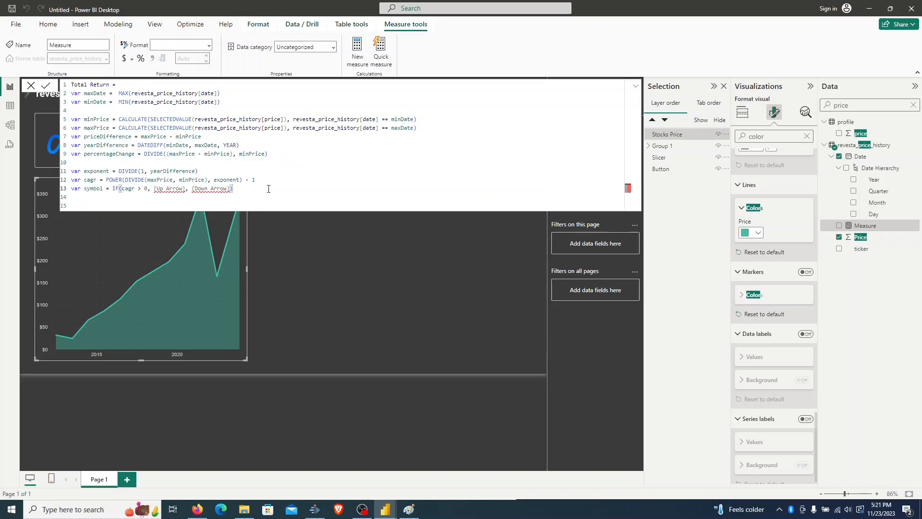
pyautogui.write('return FORMAT(priceDifference, "Currency") & " - " & symbol & FORMAT(percentageChange, "#,##0.##%") & " - (" & FORMAT(cagr, "Percent") & " CAGR)"')
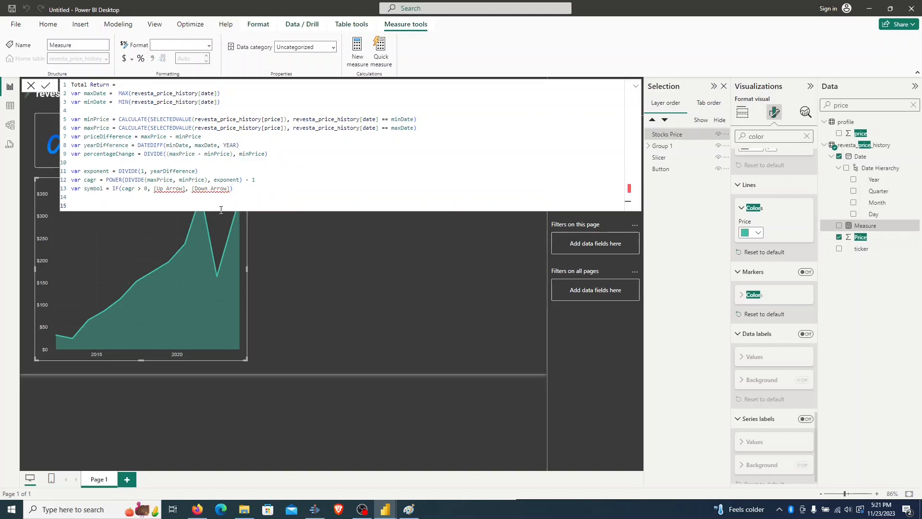
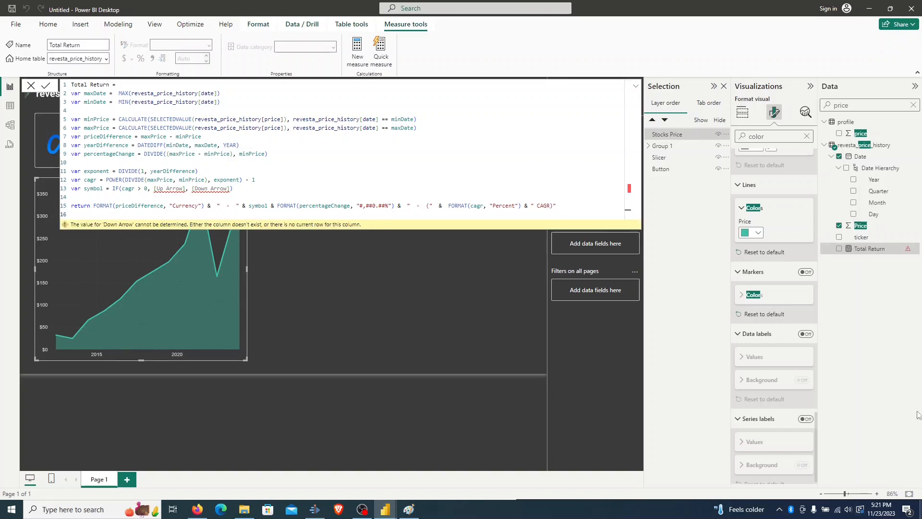
# Step: Create a measure in revesta_price_history defined as Up Arrow = UNICHAR(9650)
pyautogui.click(853, 150)
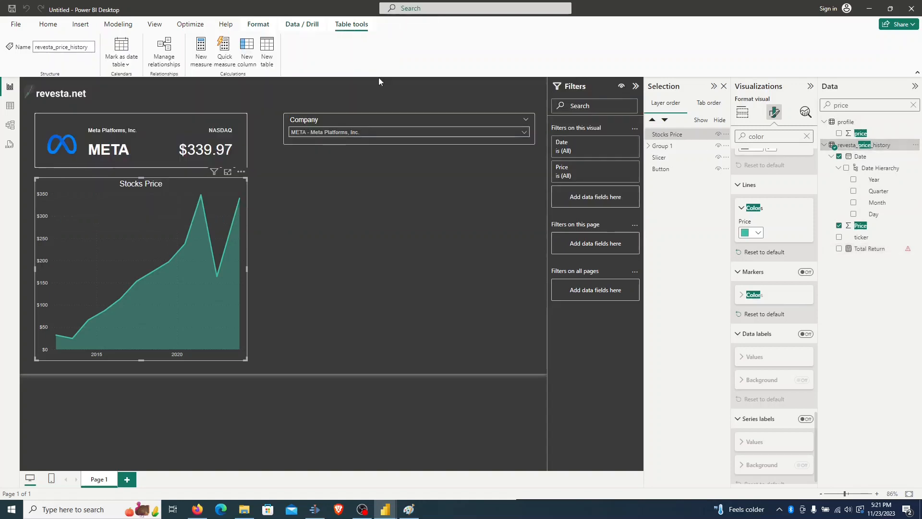
pyautogui.click(211, 58)
pyautogui.hotkey('ctrl', 'a')
pyautogui.write('Up Arrow = UNICHAR(9650)')
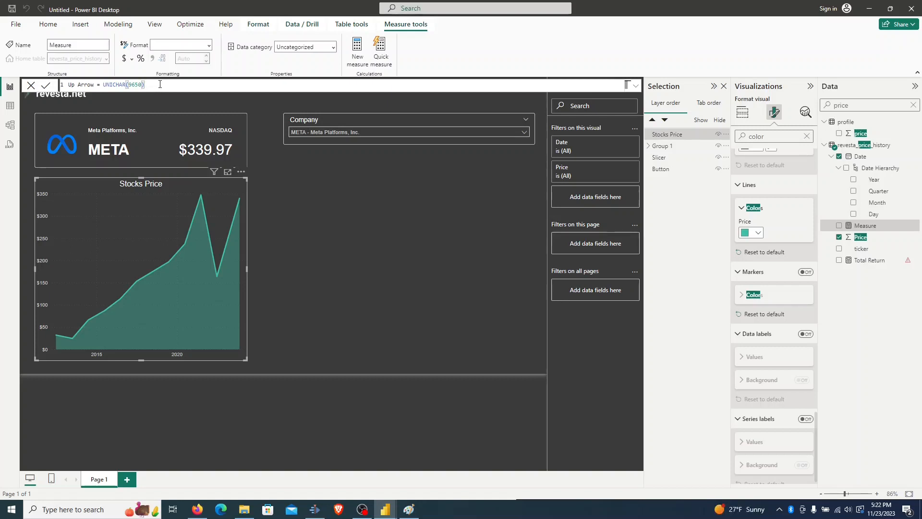
pyautogui.press('Return')
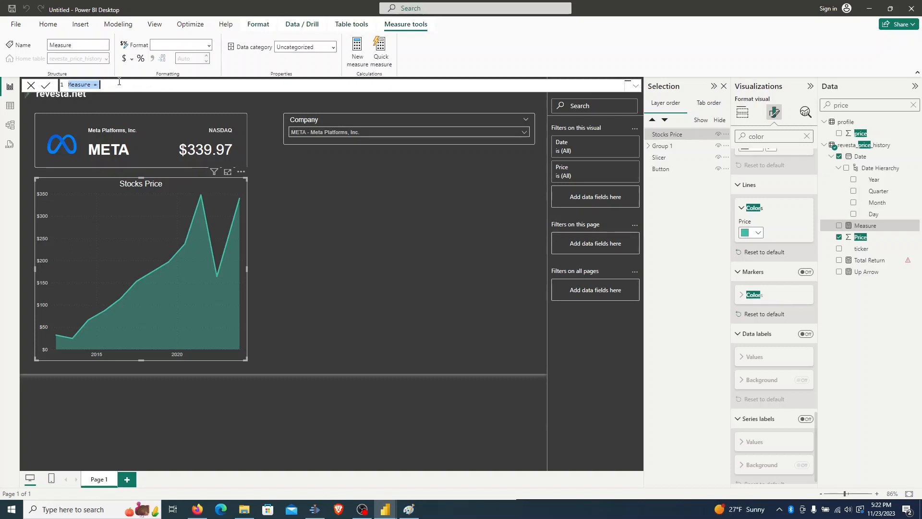
# Step: Create another measure in revesta_price_history defined as Down Arrow = UNICHAR(9660)
pyautogui.click(138, 84)
pyautogui.press('BackSpace')
pyautogui.write('650)')
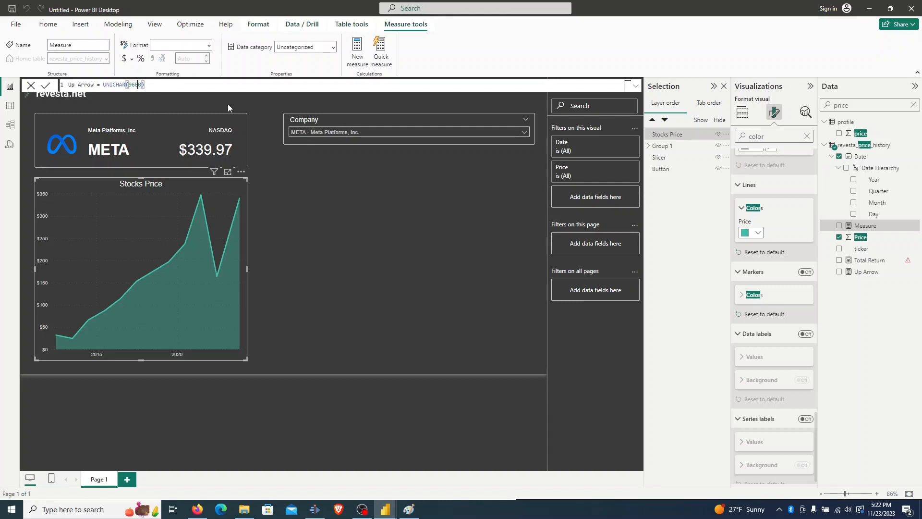
pyautogui.press('Return')
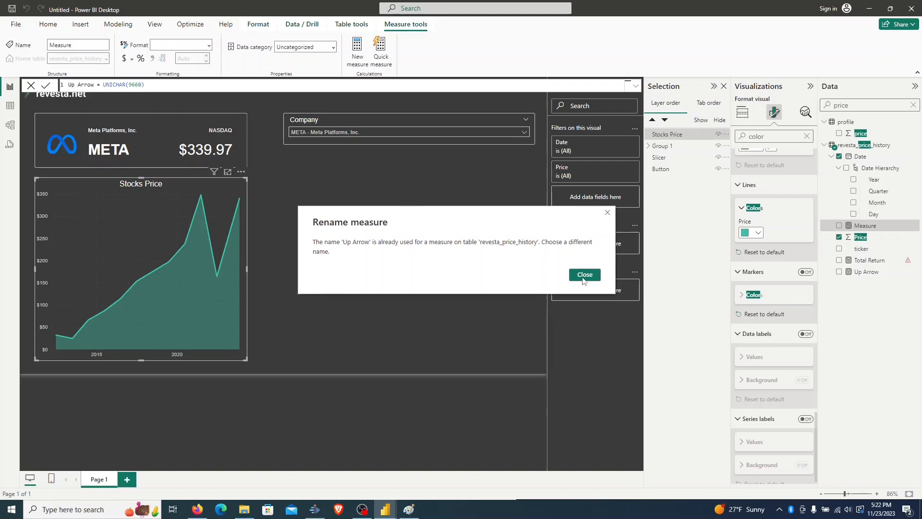
pyautogui.click(566, 273)
pyautogui.doubleClick(71, 84)
pyautogui.write('Down')
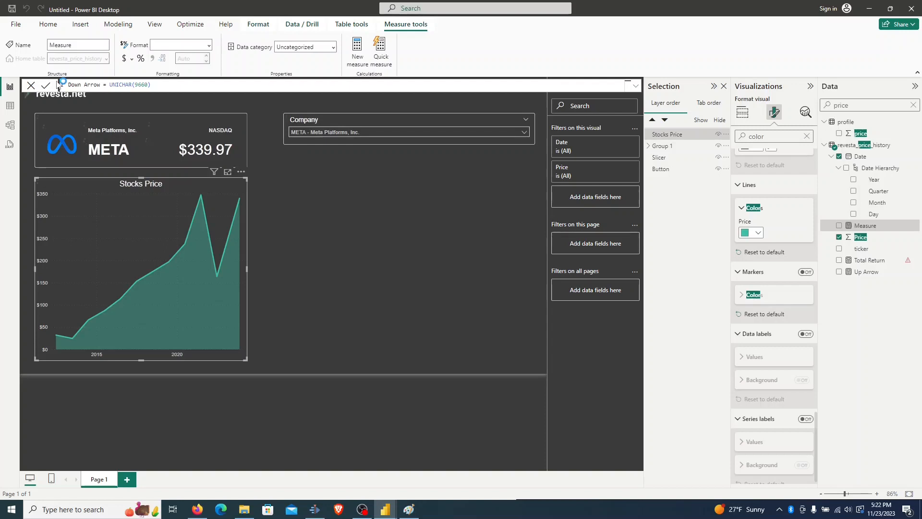
# Step: Turn on the subtitle of the Stocks Price chart and show its settings
pyautogui.doubleClick(733, 137)
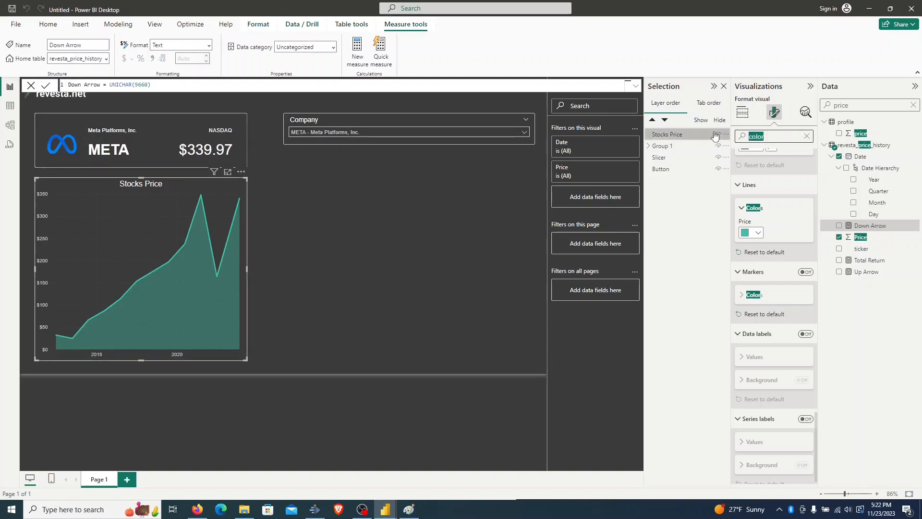
pyautogui.write('subtit')
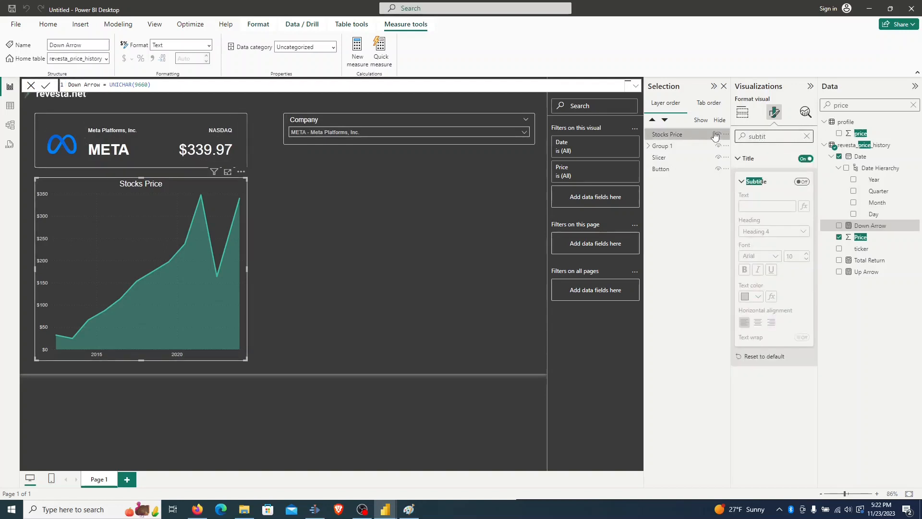
pyautogui.click(802, 181)
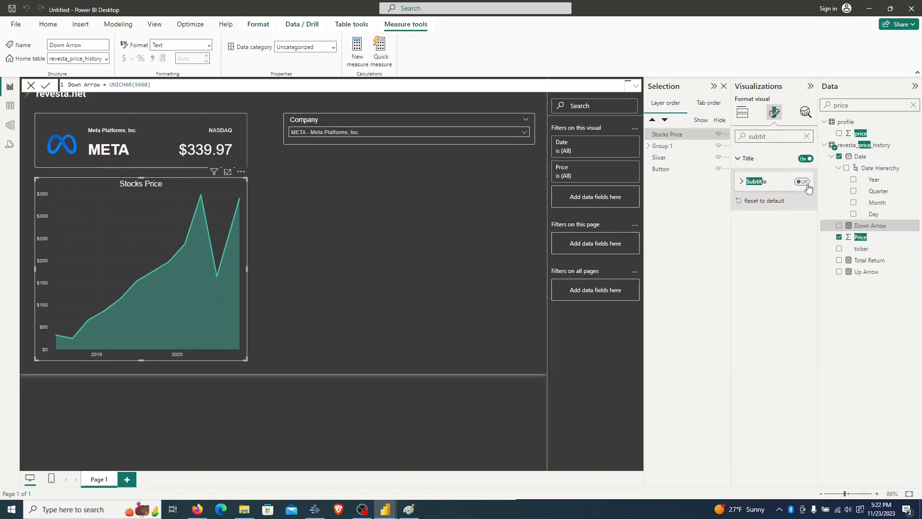
pyautogui.click(748, 183)
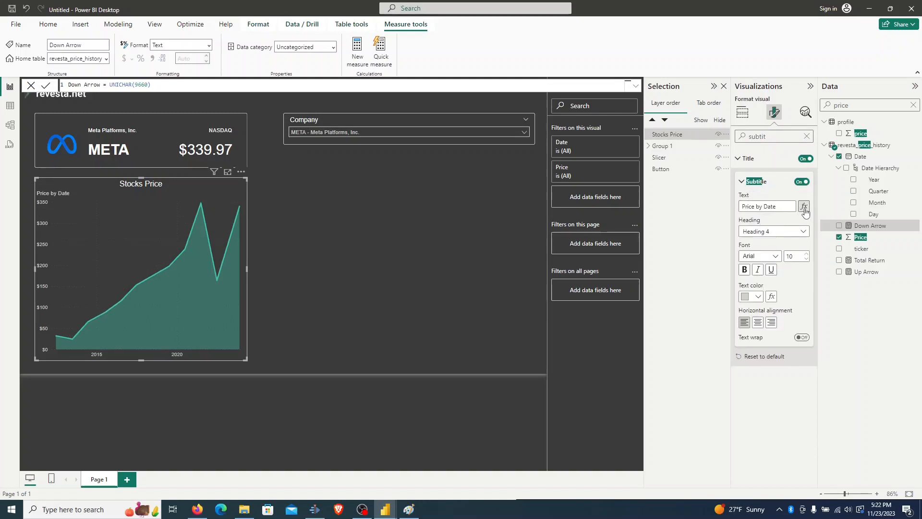
# Step: Base the chart's subtitle text on the Total Return measure as a field value and center the subtitle horizontally
pyautogui.click(803, 207)
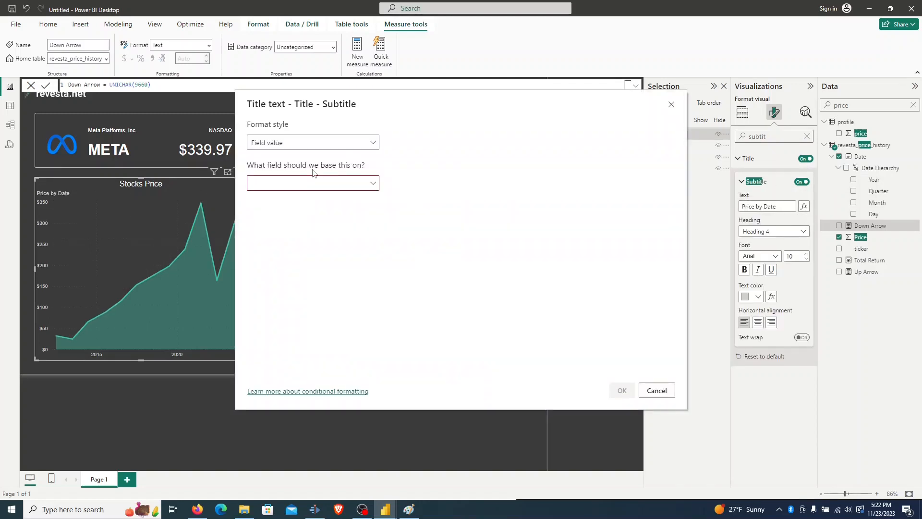
pyautogui.click(329, 143)
pyautogui.click(309, 182)
pyautogui.click(311, 183)
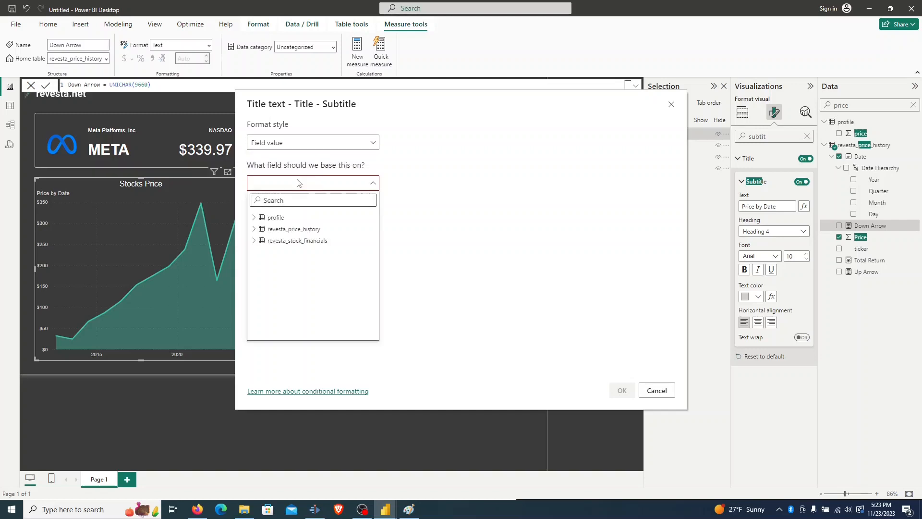
pyautogui.write('Total')
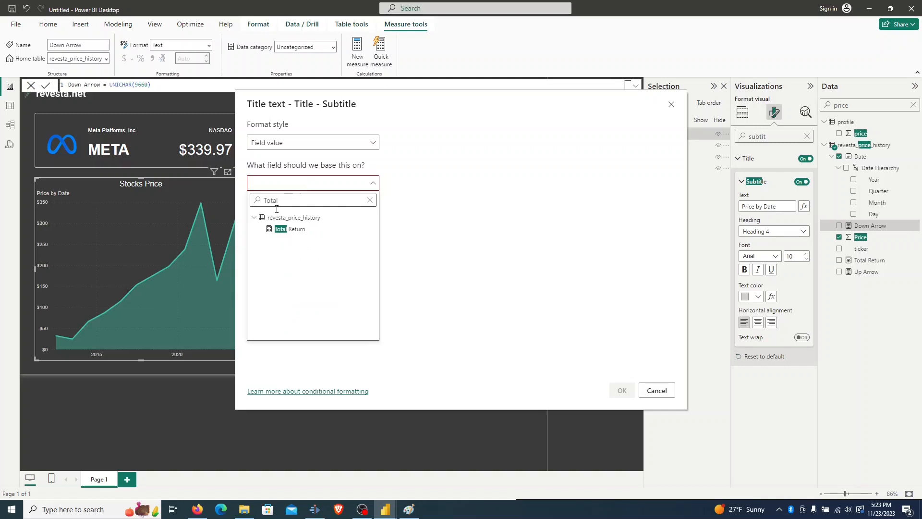
pyautogui.click(301, 230)
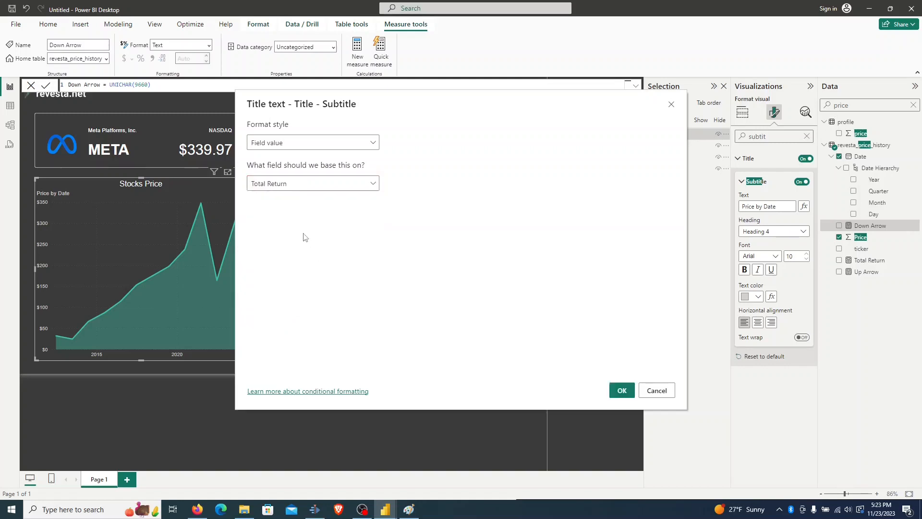
pyautogui.click(621, 389)
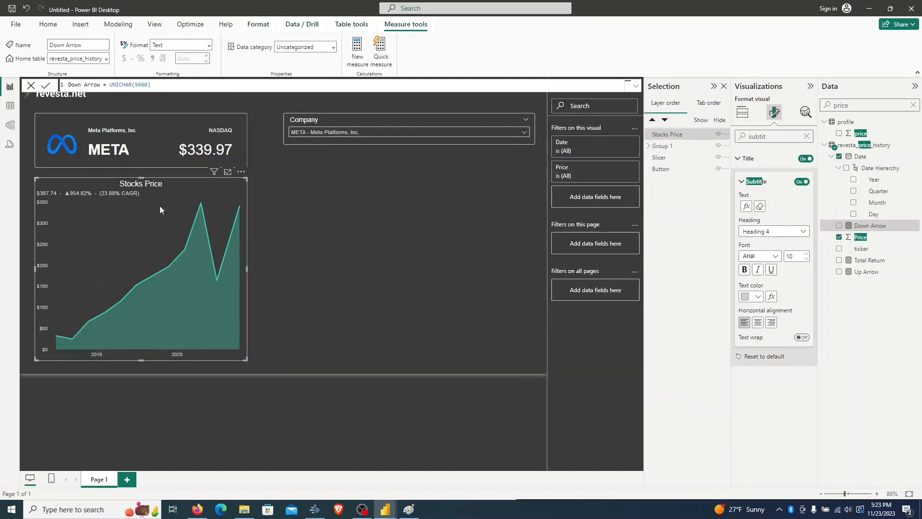
pyautogui.click(758, 322)
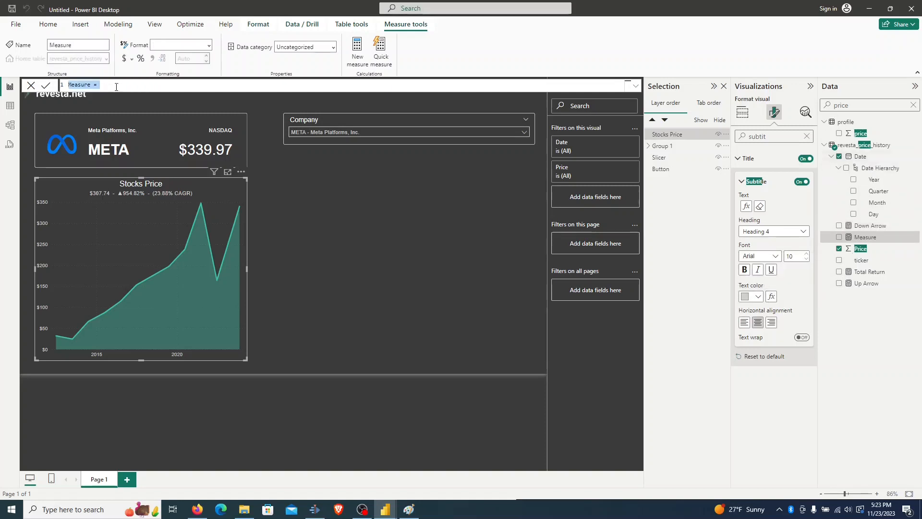
# Step: Create the measure Total Return Color = IF (CONTAINSSTRING([Total Return], [Up Arrow]), "#0b856f", "#b5411e")
pyautogui.write('Total Return Color = IF (CONTAINSSTRING([Total Return], [Up Arrow]), "#0b856f", "#b5411e")')
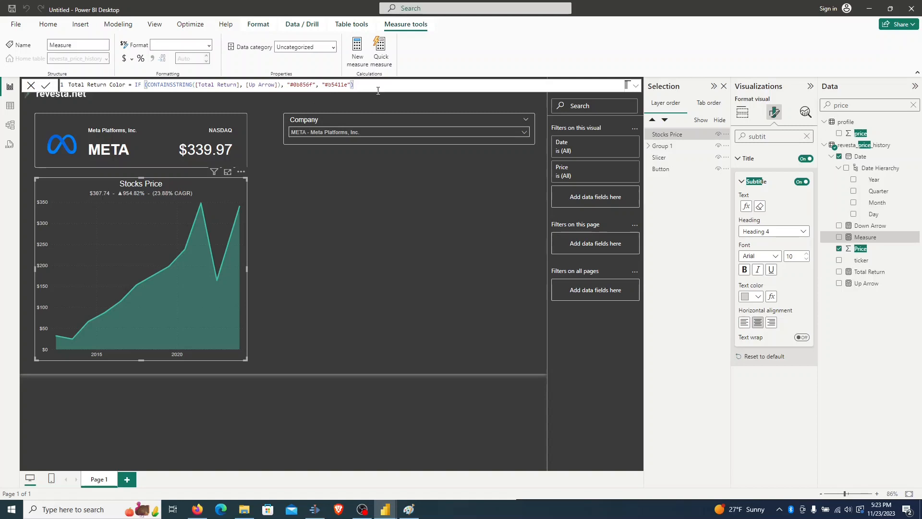
pyautogui.press('Return')
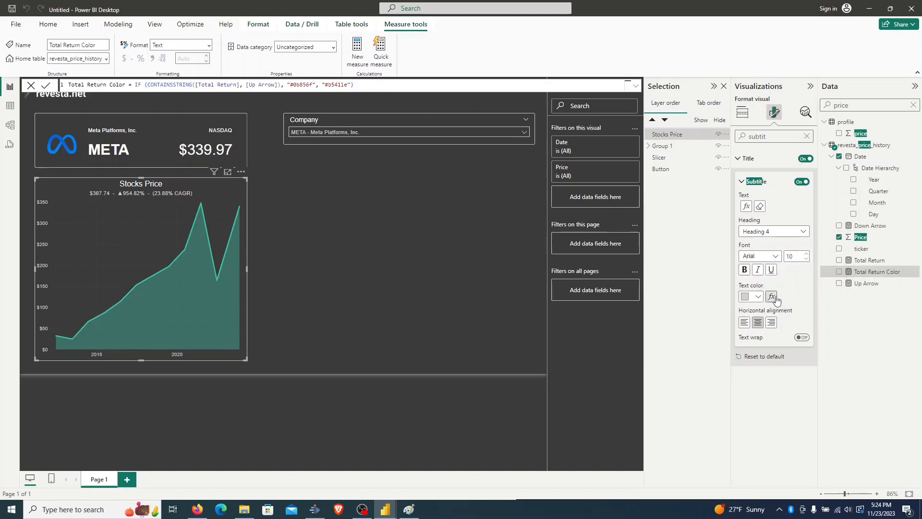
# Step: Color the Stocks Price chart's subtitle text by field value, based on the Total Return Color measure
pyautogui.click(771, 297)
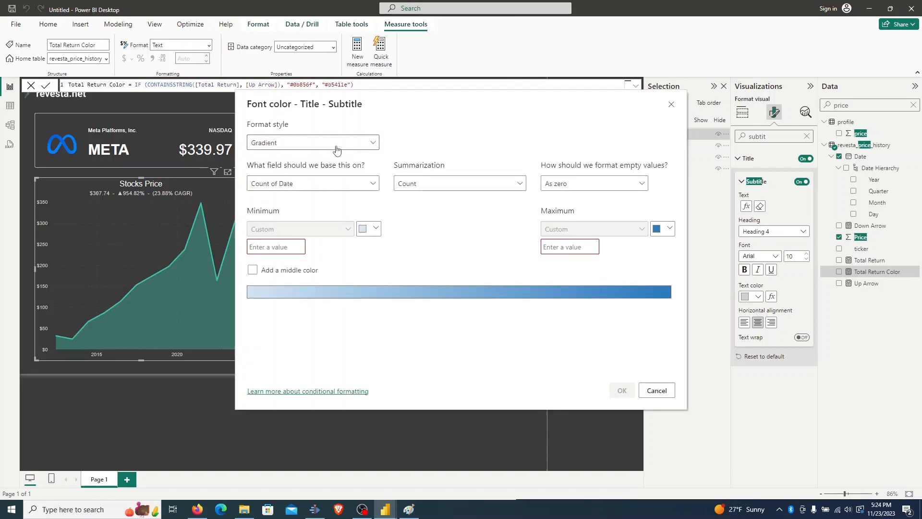
pyautogui.click(311, 143)
pyautogui.click(308, 190)
pyautogui.click(309, 187)
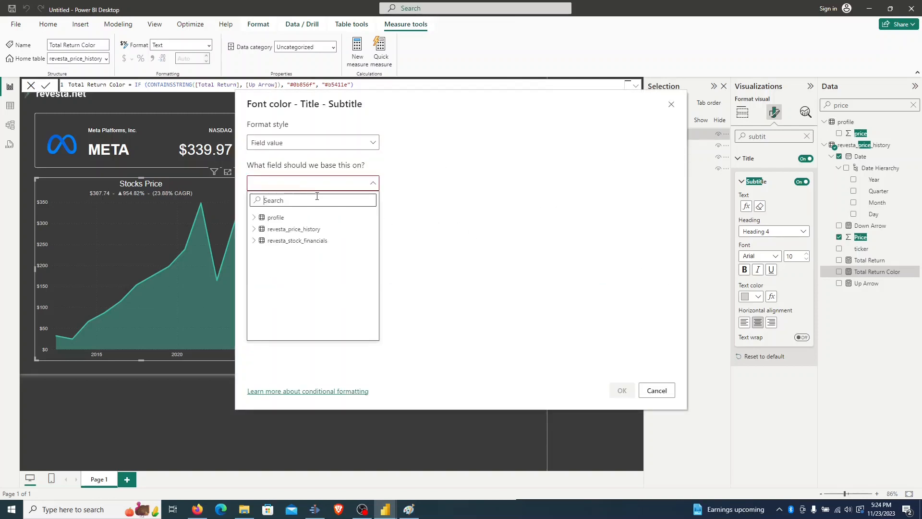
pyautogui.write('to')
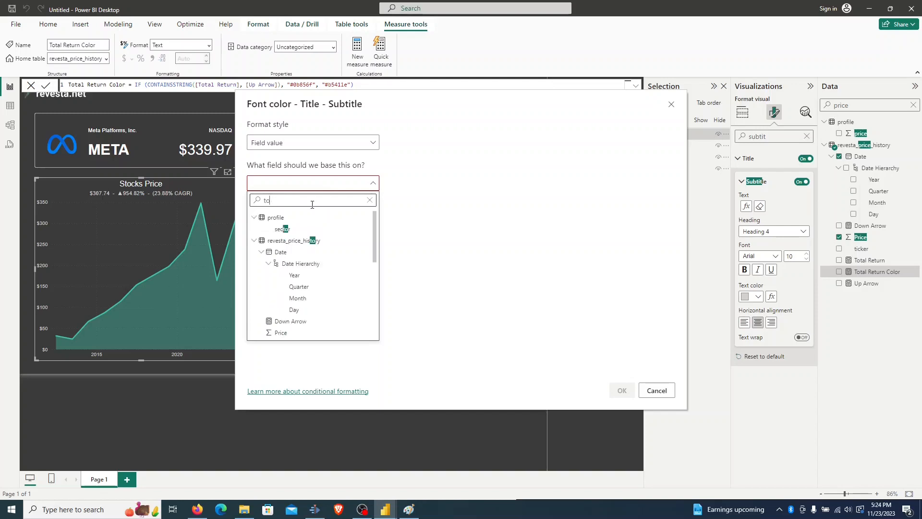
pyautogui.write('all')
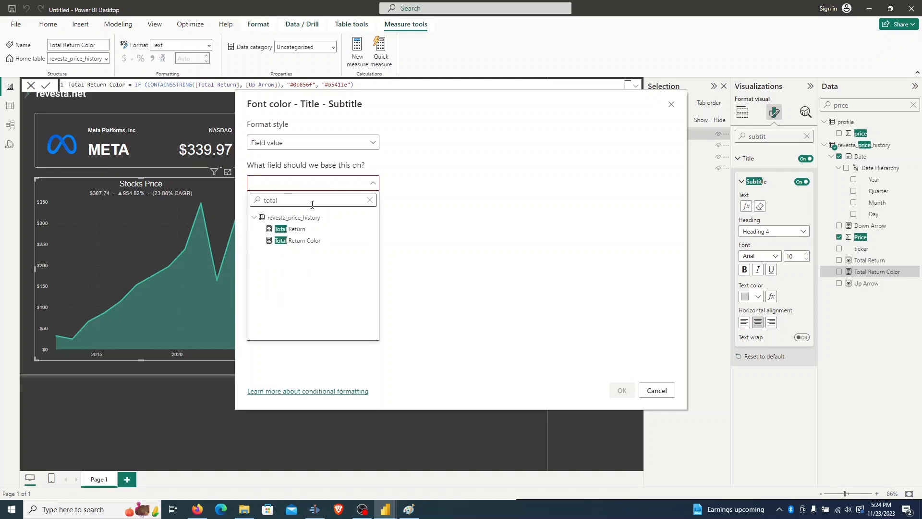
pyautogui.click(303, 240)
pyautogui.click(621, 390)
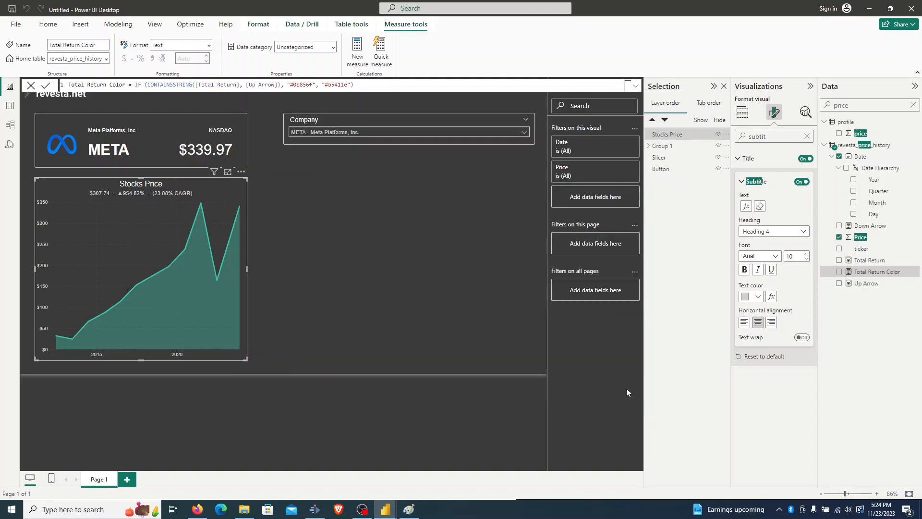
# Step: Set the Price line color of the Stocks Price chart to #0B856F, matching the positive color in the Total Return Color measure
pyautogui.doubleClick(299, 85)
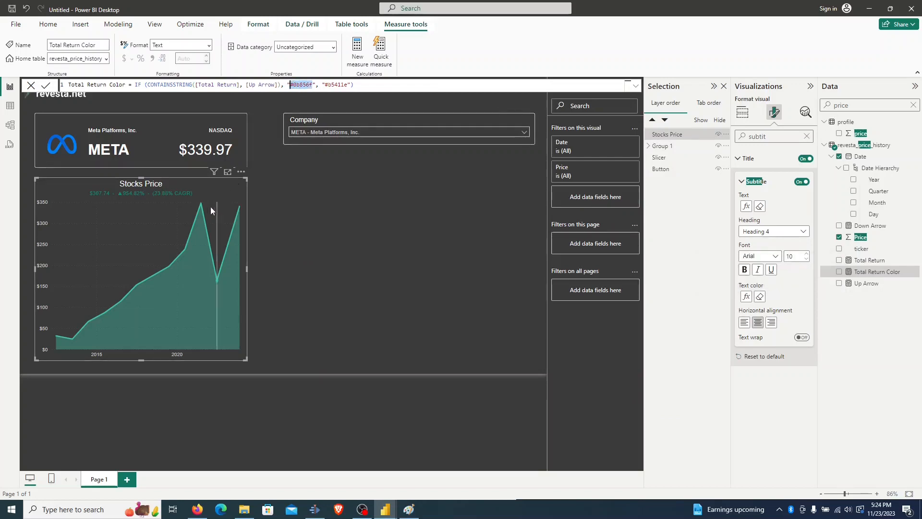
pyautogui.click(215, 185)
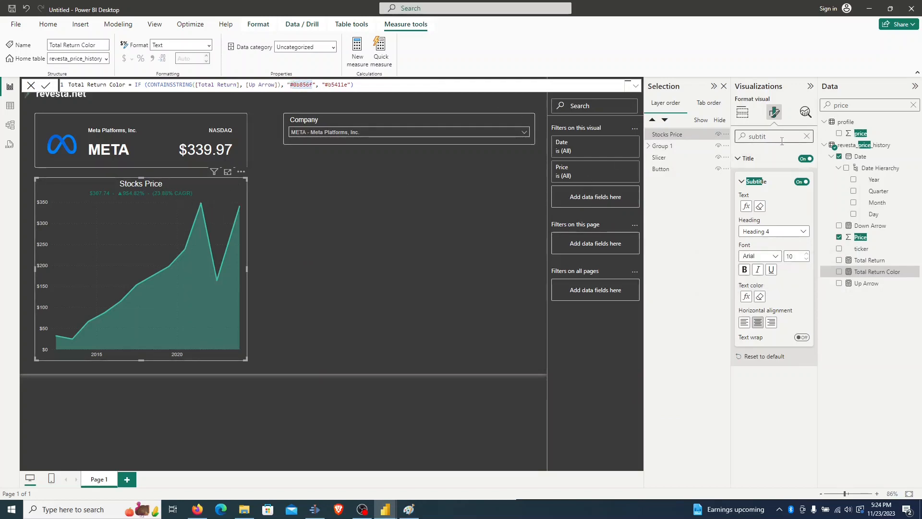
pyautogui.moveTo(787, 137); pyautogui.dragTo(701, 138)
pyautogui.write('color')
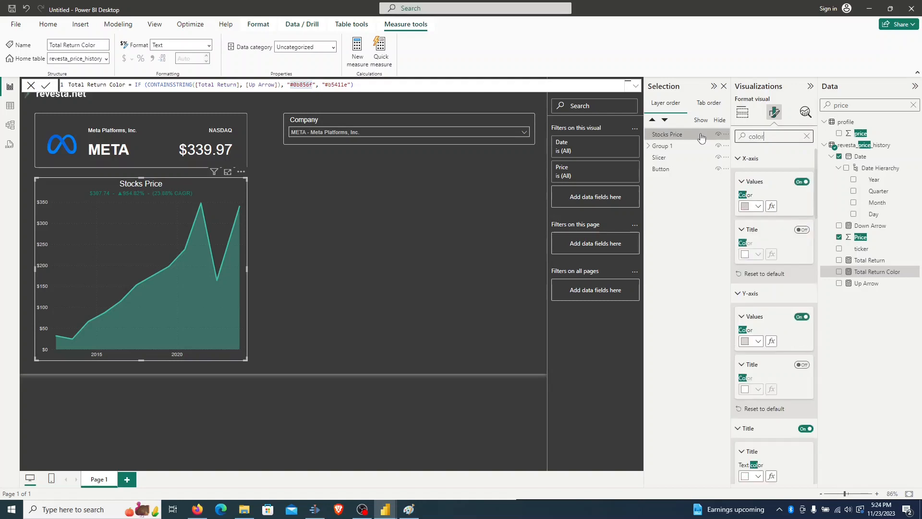
pyautogui.scroll(-2, 777, 311)
pyautogui.scroll(-10, 778, 307)
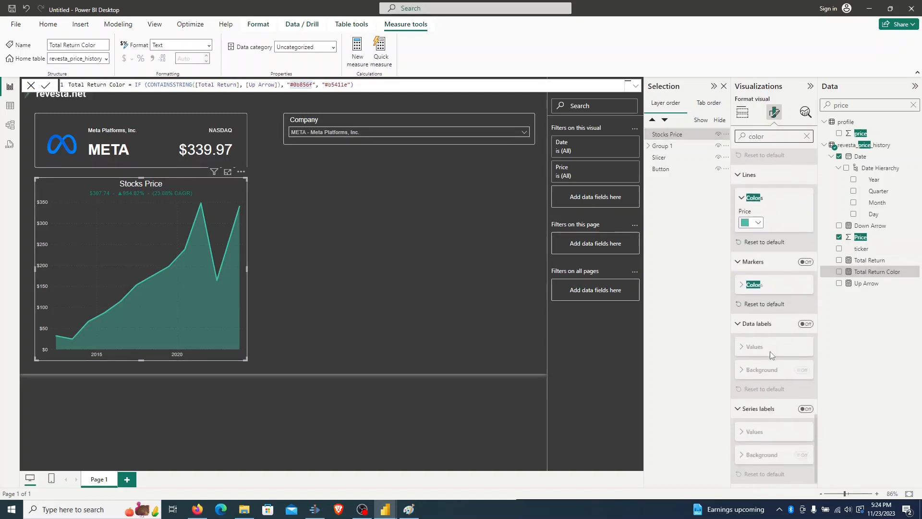
pyautogui.click(754, 223)
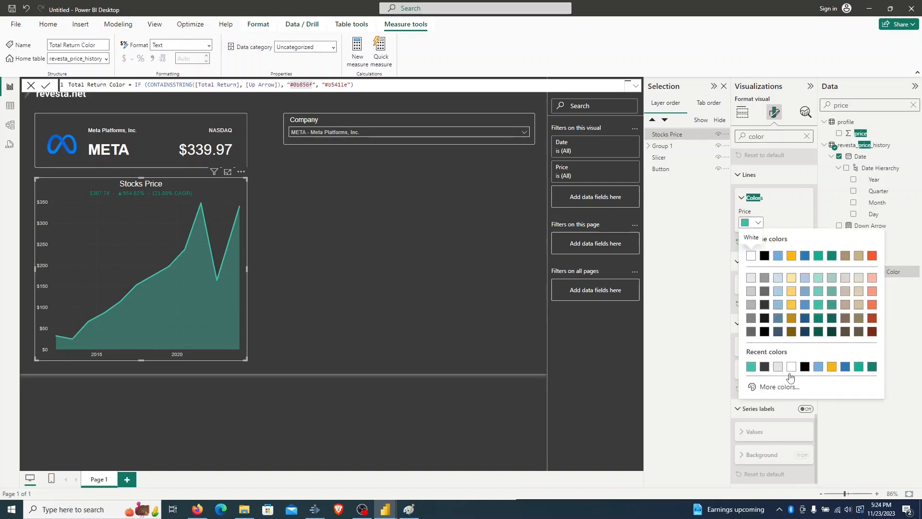
pyautogui.click(780, 387)
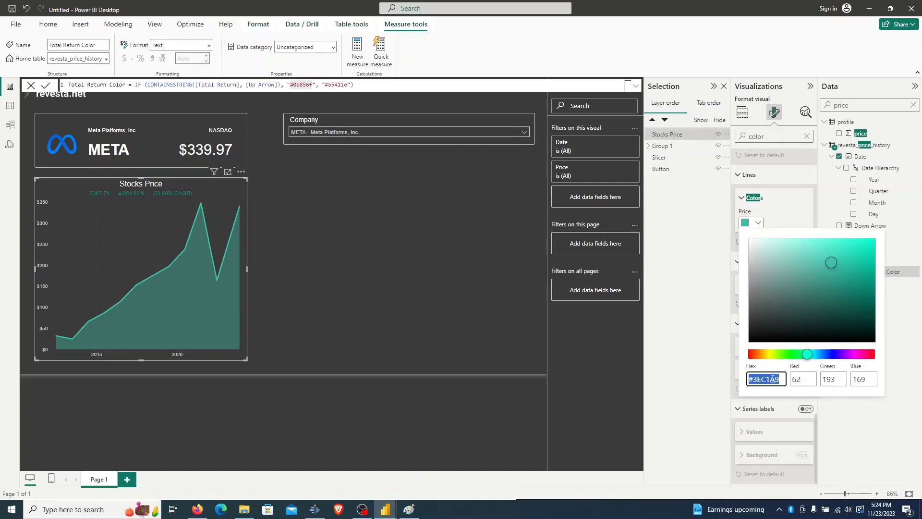
pyautogui.write('#0B856F')
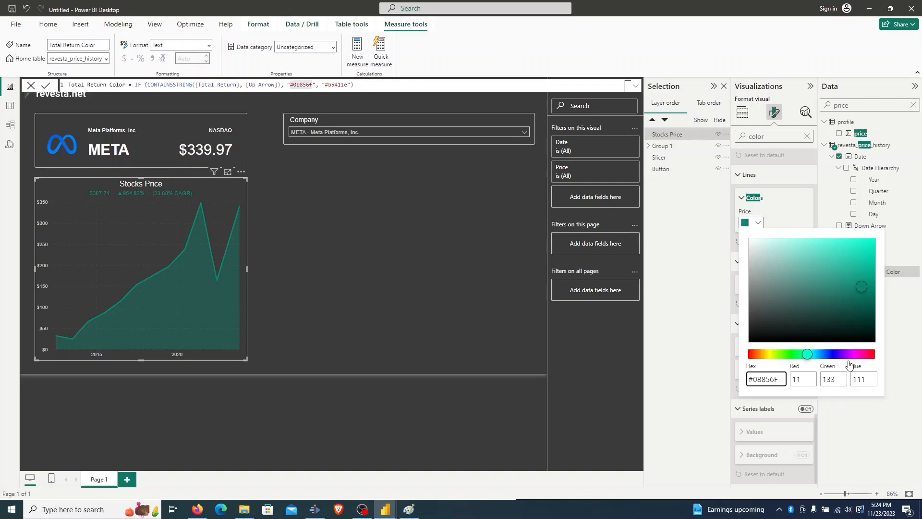
pyautogui.click(331, 215)
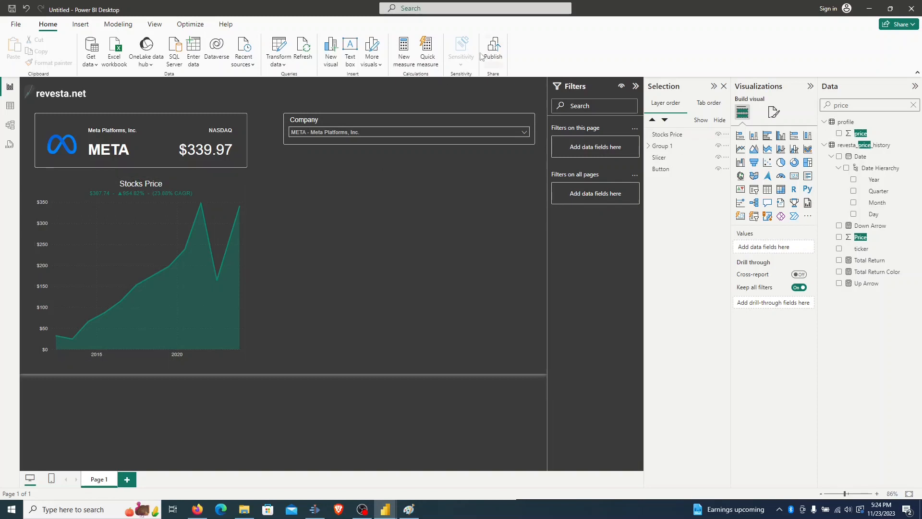
# Step: Display the Bookmarks pane beside the report canvas
pyautogui.click(154, 24)
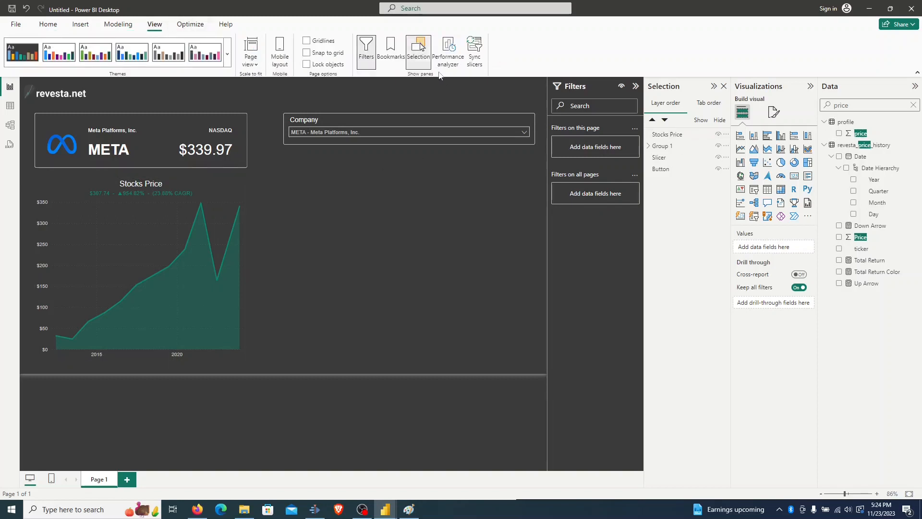
pyautogui.click(391, 51)
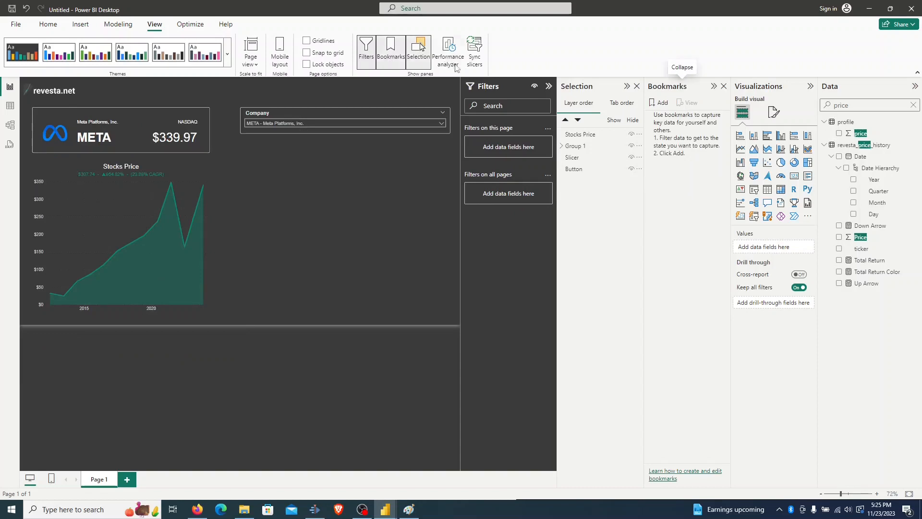
pyautogui.click(48, 24)
# Step: Give the Stocks Price chart a light gray visual border with 3 px rounded corners
pyautogui.click(170, 167)
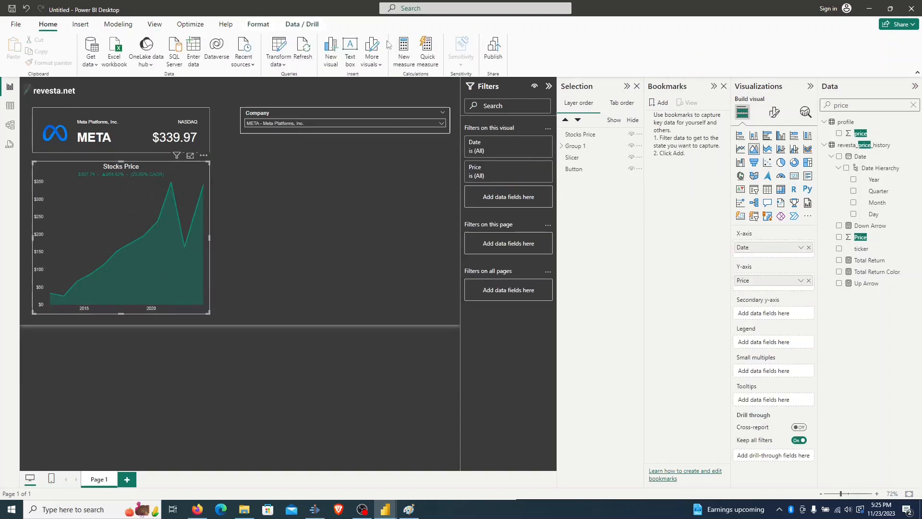
pyautogui.click(774, 112)
pyautogui.click(770, 136)
pyautogui.write('border')
pyautogui.click(800, 181)
pyautogui.click(758, 206)
pyautogui.click(768, 233)
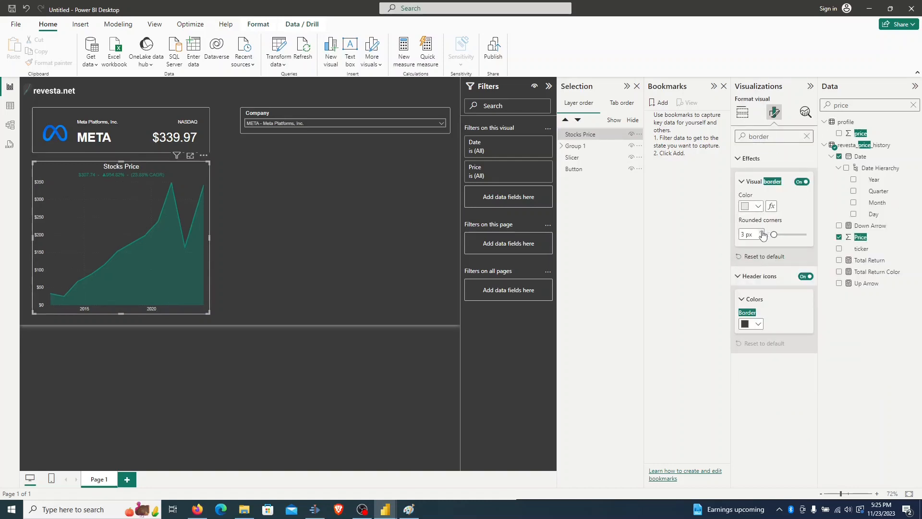
pyautogui.click(343, 195)
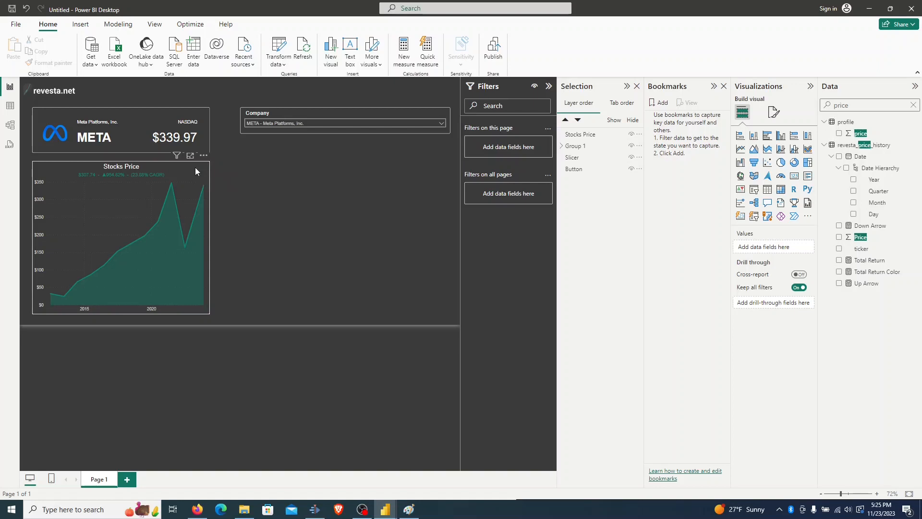
# Step: Apply a relative date filter to the Stocks Price chart so that Date is in the last 3 years
pyautogui.click(195, 167)
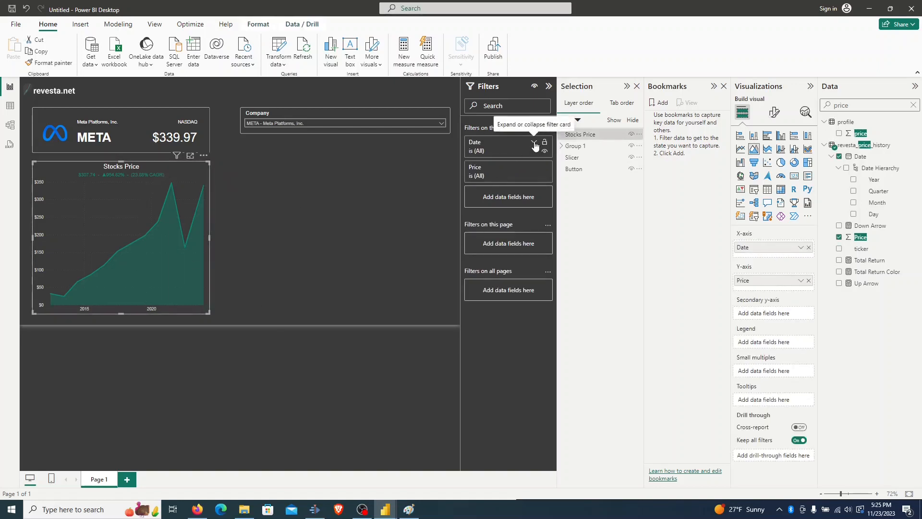
pyautogui.click(534, 143)
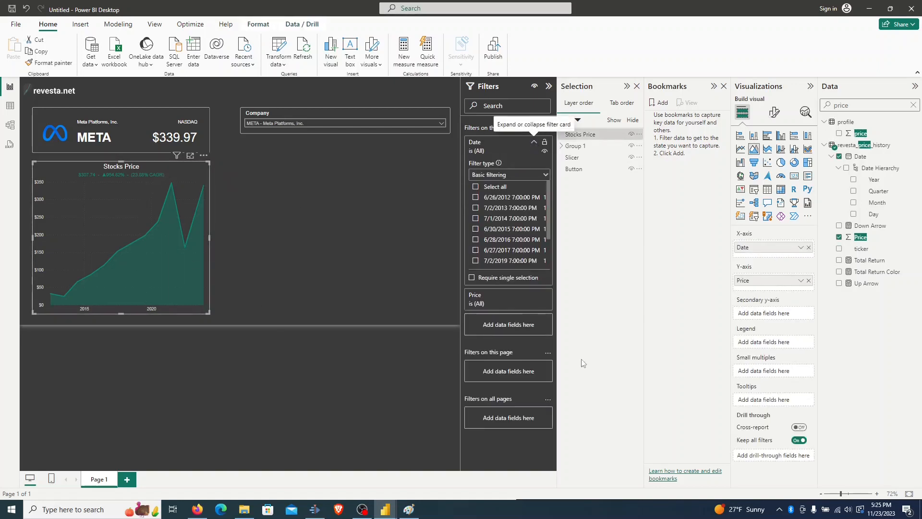
pyautogui.click(531, 174)
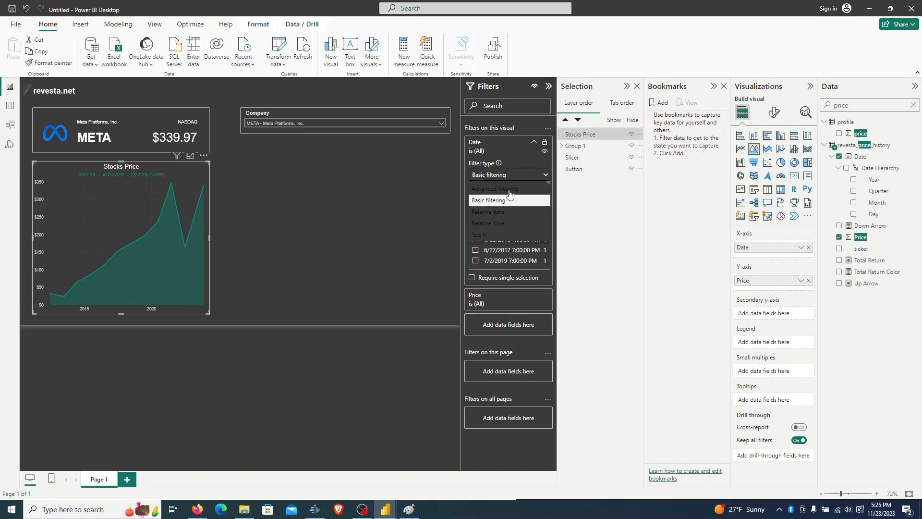
pyautogui.click(495, 213)
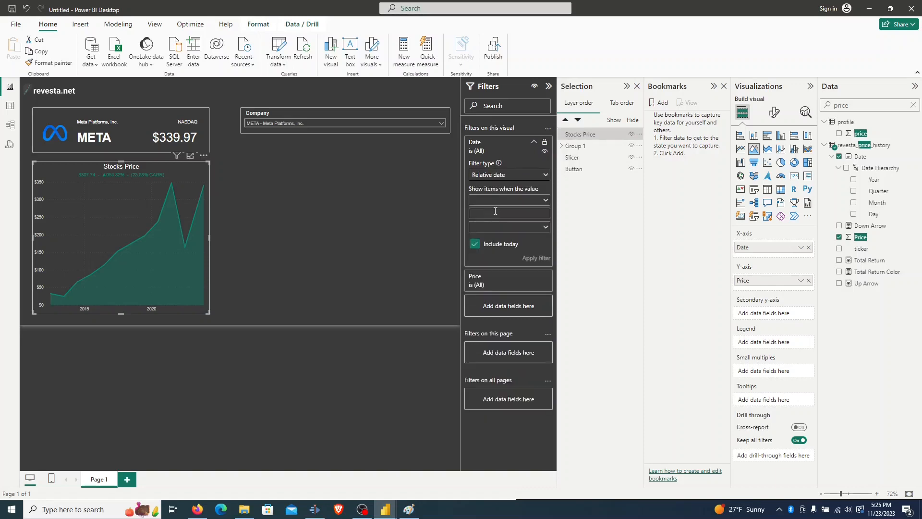
pyautogui.click(516, 200)
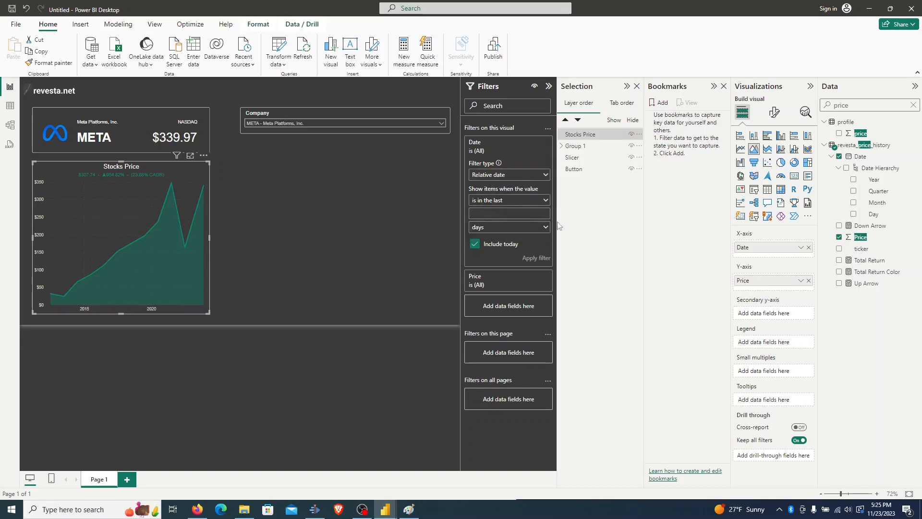
pyautogui.click(513, 232)
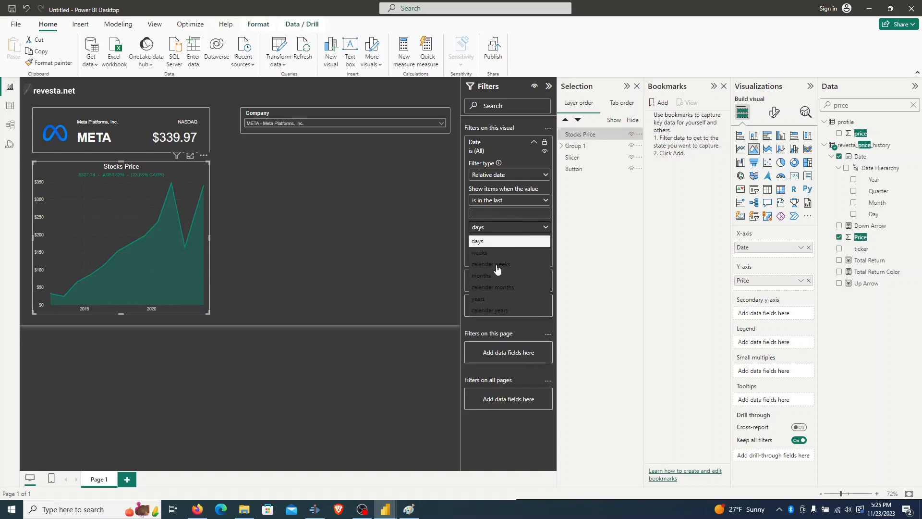
pyautogui.click(491, 298)
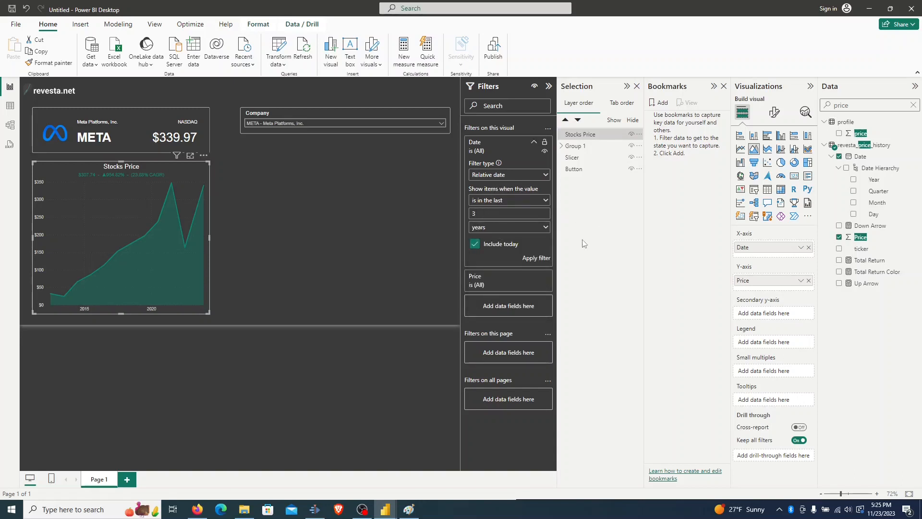
pyautogui.click(532, 258)
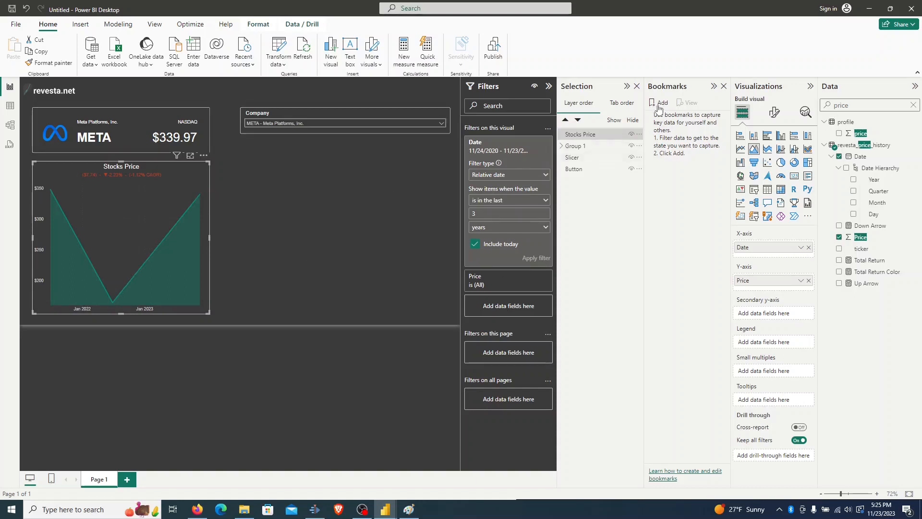
# Step: Add a bookmark named 3Y and limit it to selected visuals
pyautogui.click(661, 107)
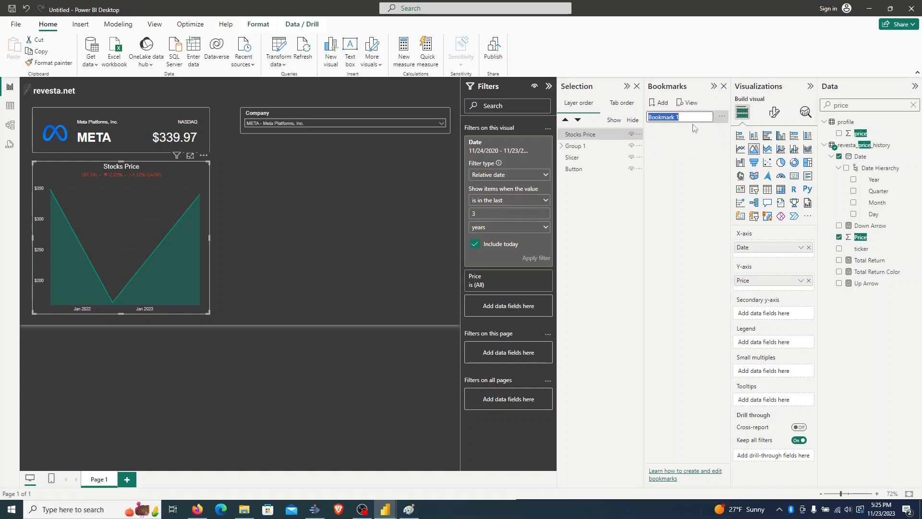
pyautogui.write('32')
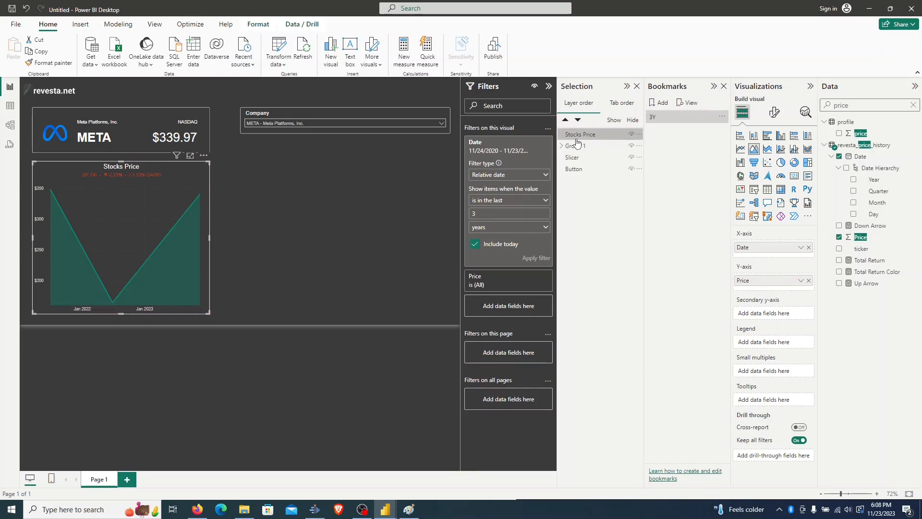
pyautogui.click(722, 117)
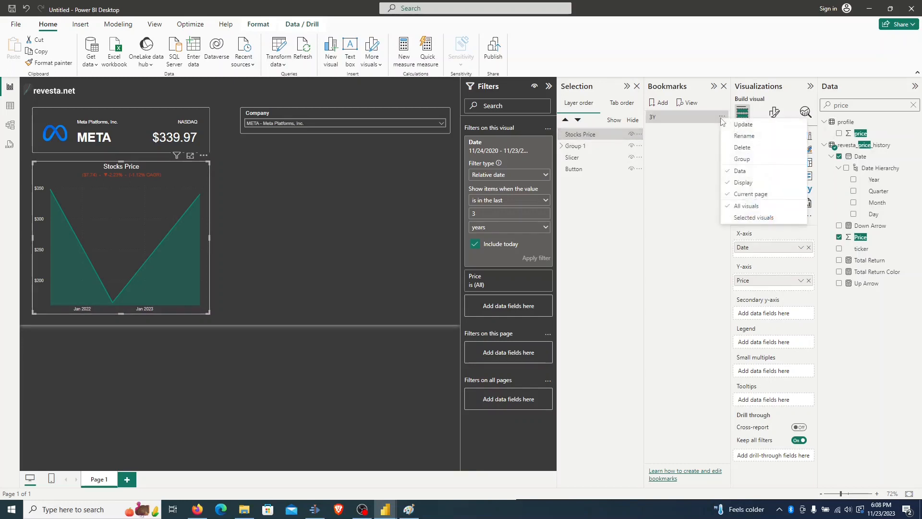
pyautogui.click(744, 218)
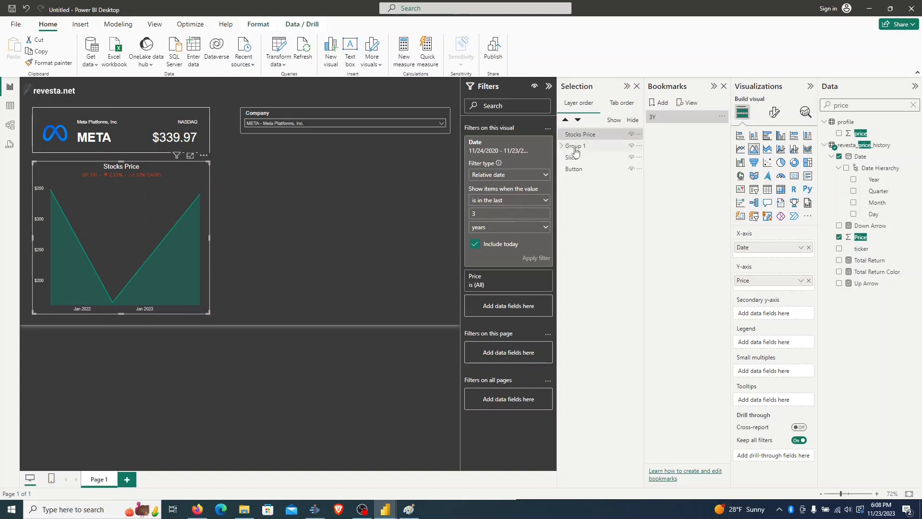
# Step: Clear the chart's Date filter and add a bookmark named All that applies only to selected visuals
pyautogui.doubleClick(497, 215)
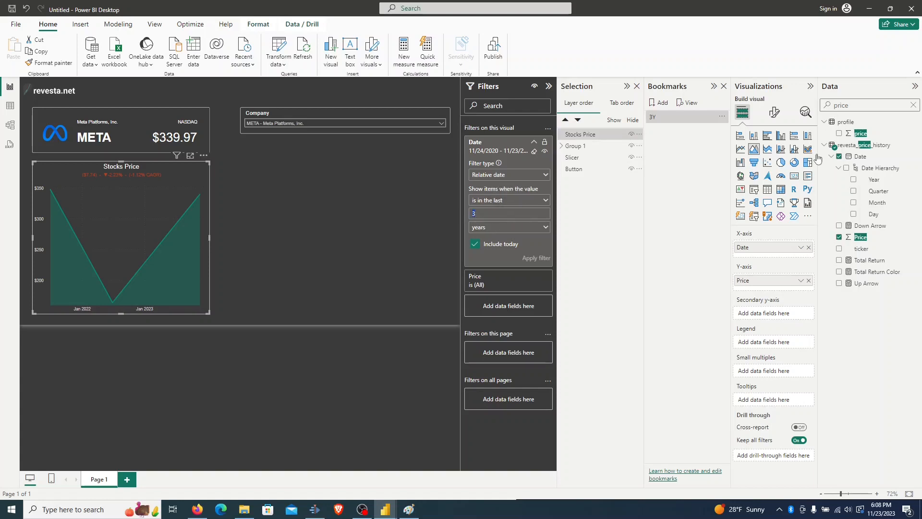
pyautogui.click(532, 153)
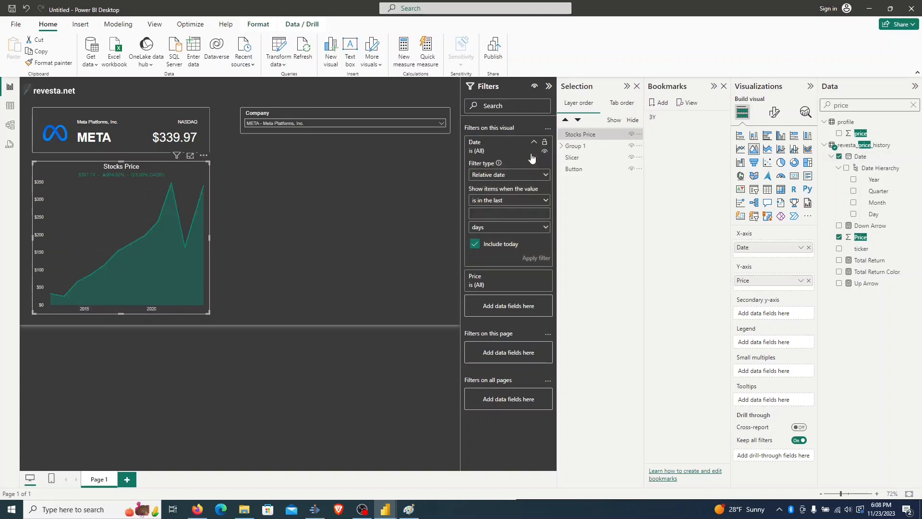
pyautogui.click(662, 104)
pyautogui.click(721, 129)
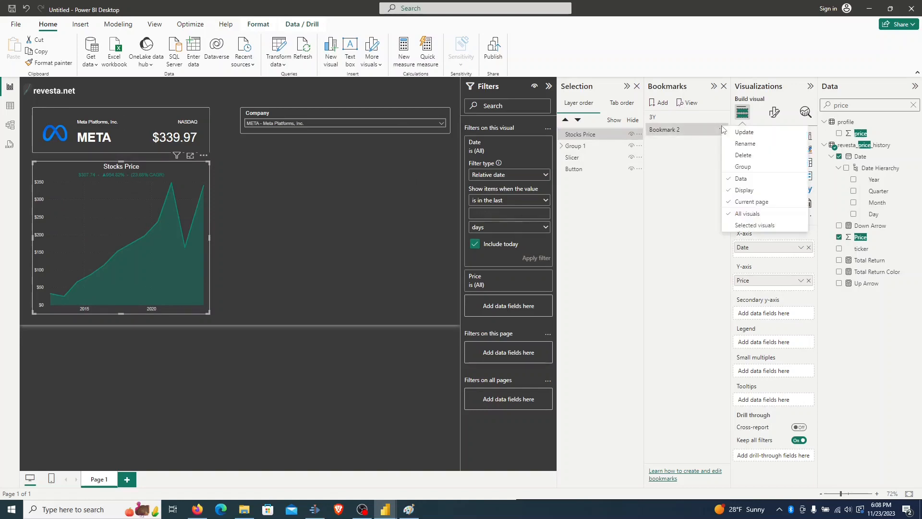
pyautogui.click(753, 226)
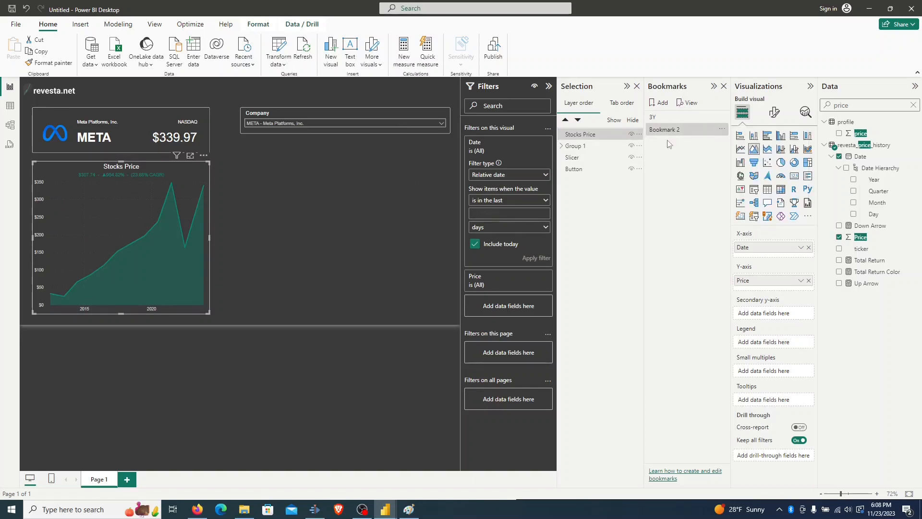
pyautogui.doubleClick(675, 130)
pyautogui.write('All')
pyautogui.press('Return')
# Step: Filter the Stocks Price chart to dates in the last 10 years
pyautogui.click(517, 213)
pyautogui.write('10')
pyautogui.click(509, 227)
pyautogui.click(488, 300)
pyautogui.click(536, 258)
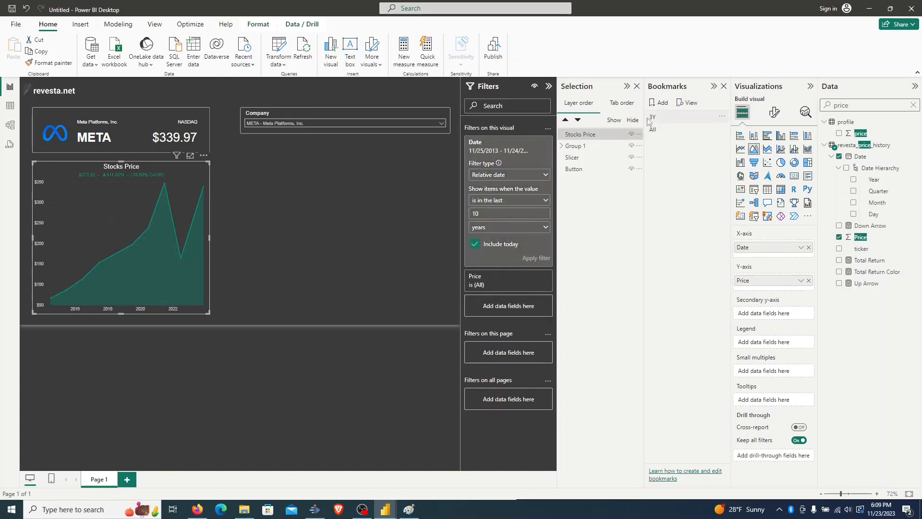
# Step: Add a bookmark named 10Y for the current 10-year view of the Stocks Price chart
pyautogui.click(662, 103)
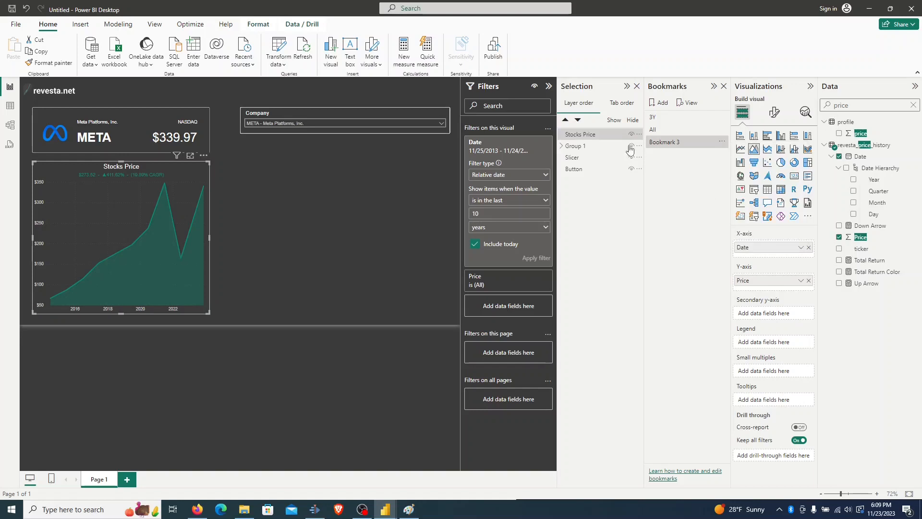
pyautogui.doubleClick(682, 142)
pyautogui.write('10Y')
pyautogui.press('Return')
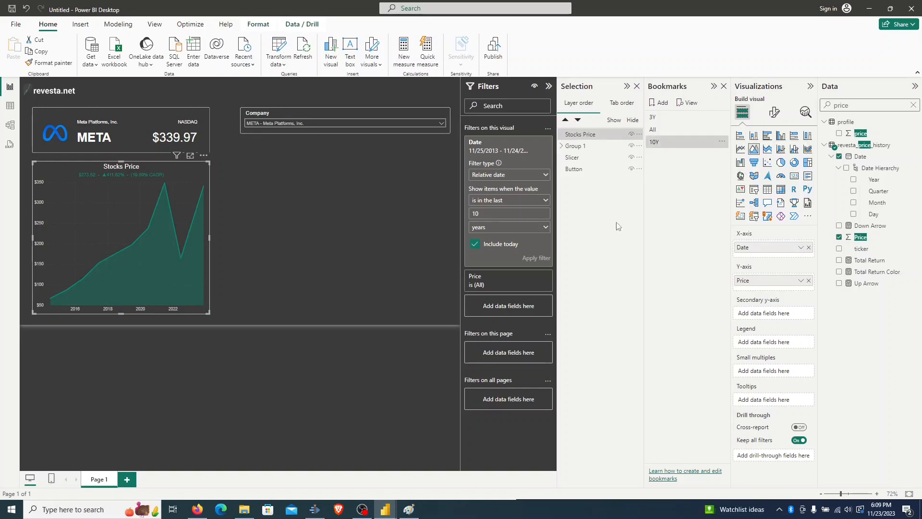
# Step: Filter the Stocks Price chart to dates in the last 5 years
pyautogui.doubleClick(517, 216)
pyautogui.write('5')
pyautogui.click(533, 257)
# Step: Add a bookmark named 5Y and limit it to selected visuals
pyautogui.click(661, 104)
pyautogui.doubleClick(674, 154)
pyautogui.write('5Y')
pyautogui.press('Return')
pyautogui.click(722, 155)
pyautogui.click(655, 170)
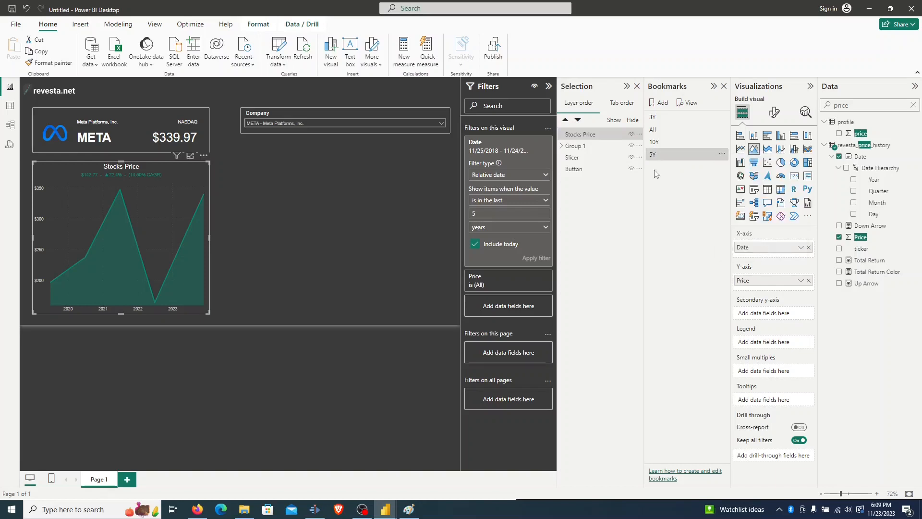
# Step: Group the 3Y, All, 10Y and 5Y bookmarks and name the group Stock Price Bookmarks
pyautogui.click(671, 119)
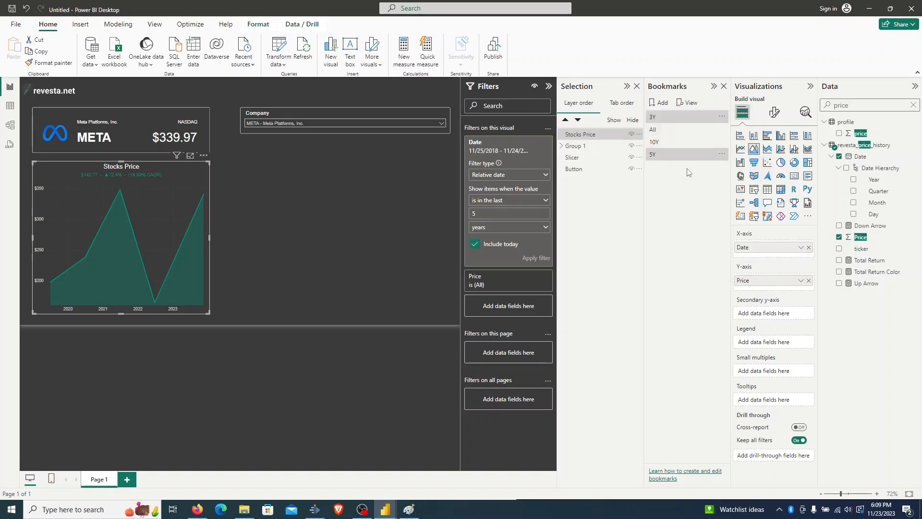
pyautogui.keyDown('ctrl'); pyautogui.click(681, 132); pyautogui.keyUp('ctrl')
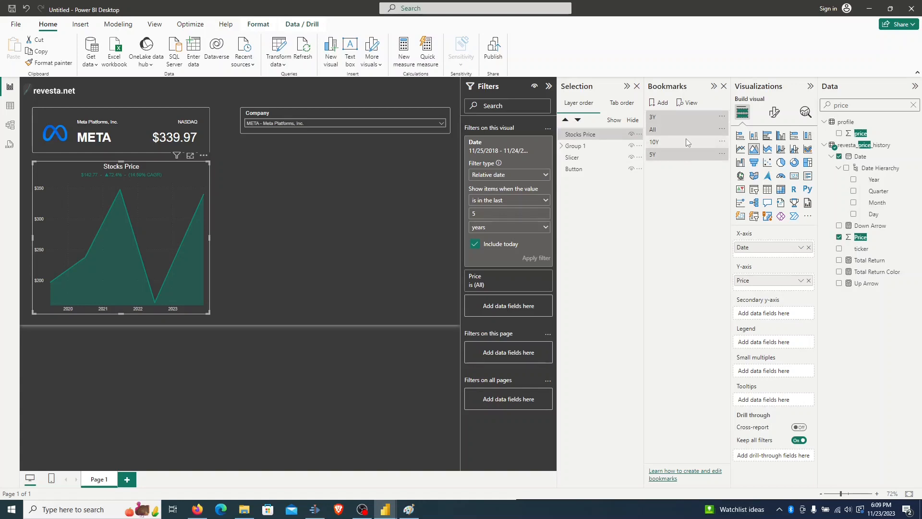
pyautogui.rightClick(685, 138)
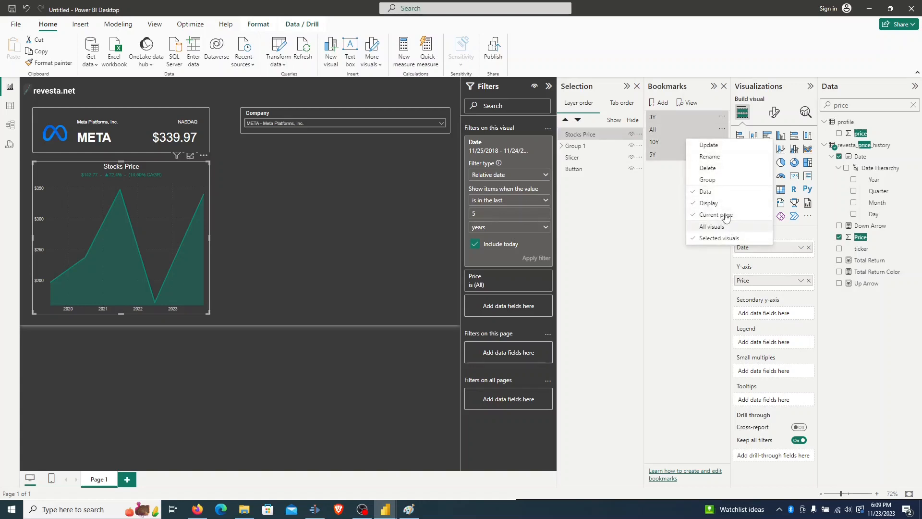
pyautogui.click(733, 181)
pyautogui.doubleClick(689, 118)
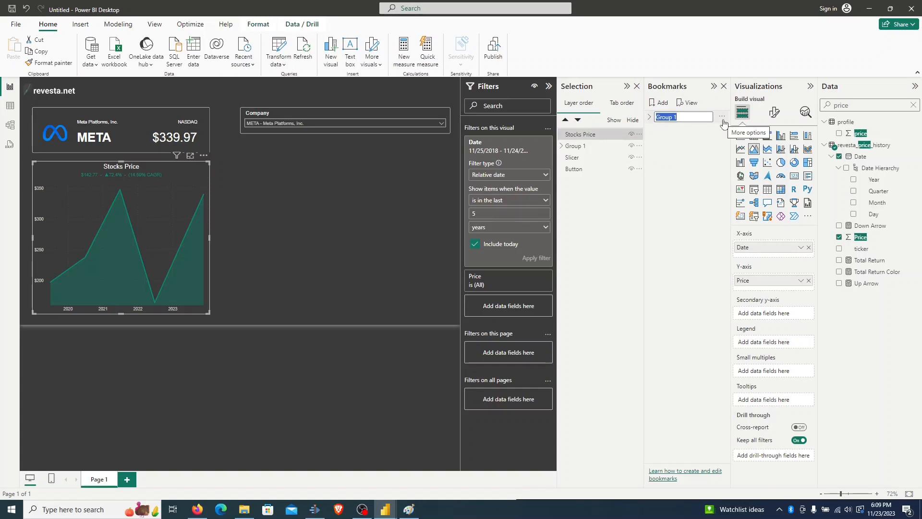
pyautogui.write('Char')
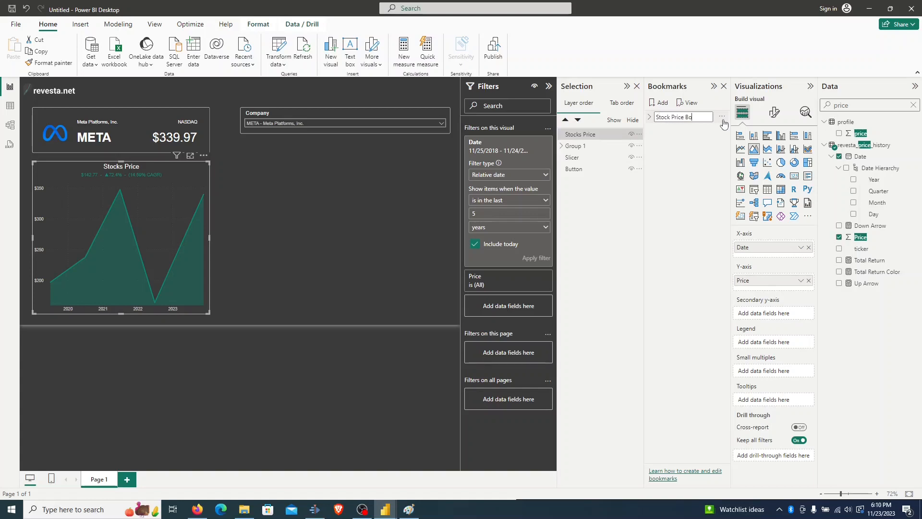
pyautogui.press('Return')
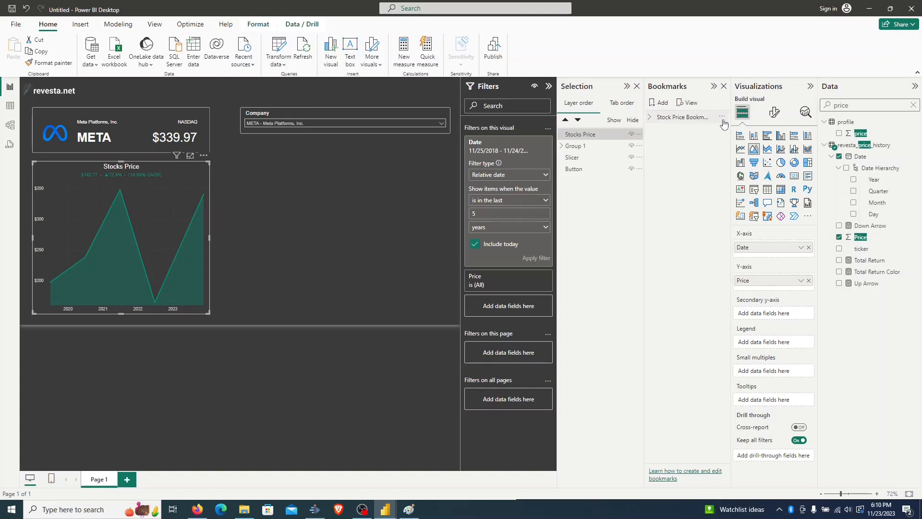
# Step: Reorder the bookmarks inside the Stock Price Bookmarks group to All, 10Y, 5Y, 3Y
pyautogui.click(650, 118)
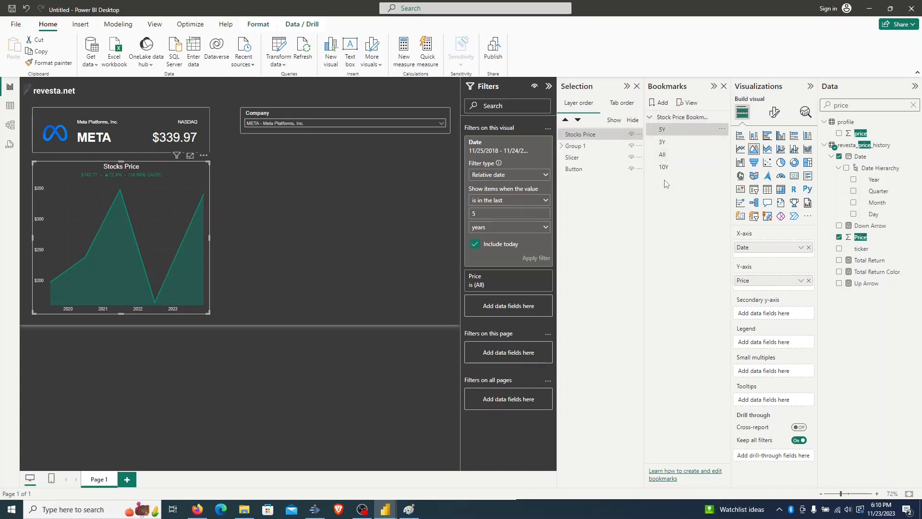
pyautogui.moveTo(673, 156); pyautogui.dragTo(685, 126)
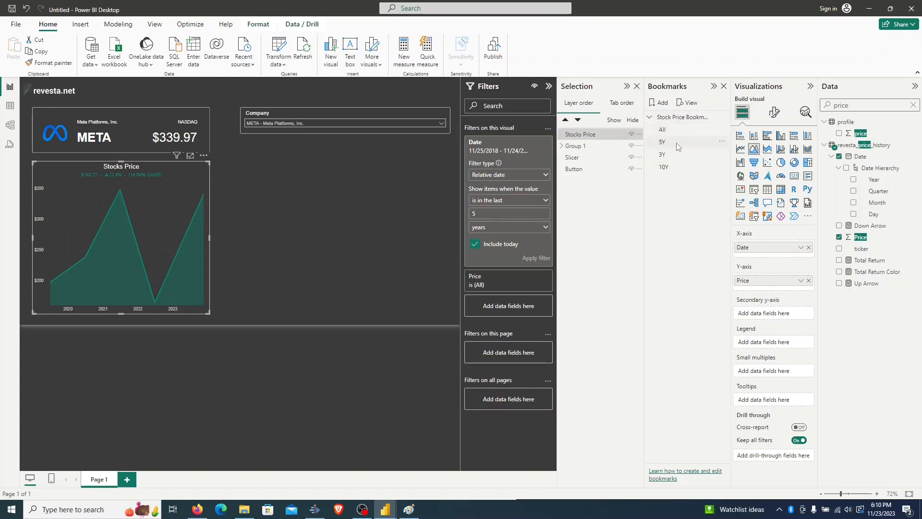
pyautogui.moveTo(673, 166); pyautogui.dragTo(672, 138)
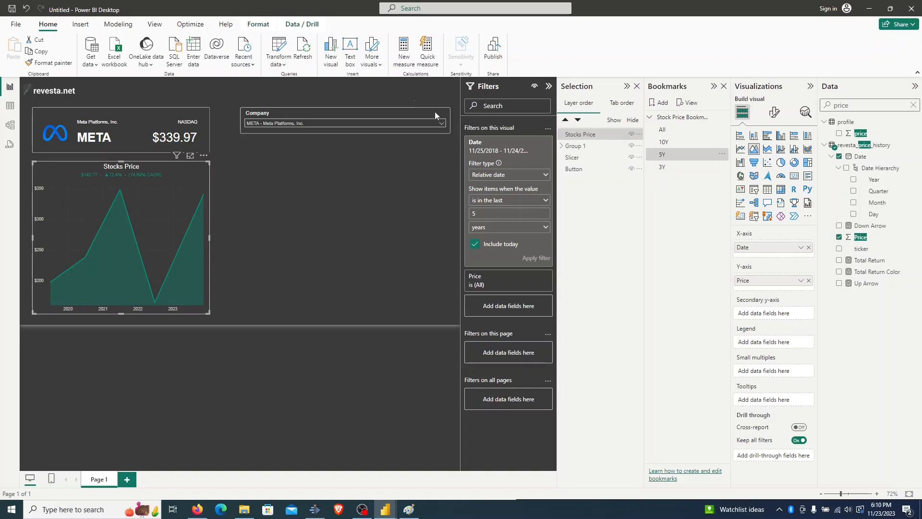
# Step: Insert a bookmark navigator on the report page
pyautogui.click(915, 88)
pyautogui.click(301, 167)
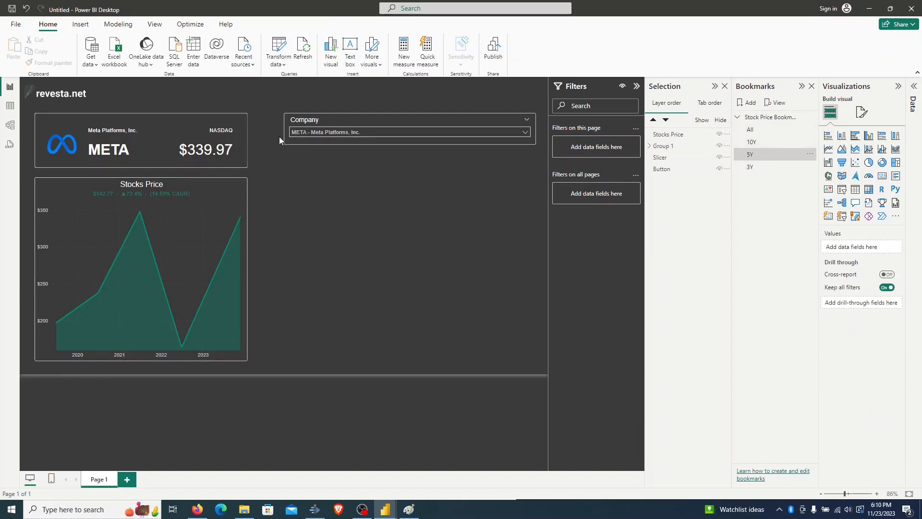
pyautogui.click(73, 25)
pyautogui.click(334, 57)
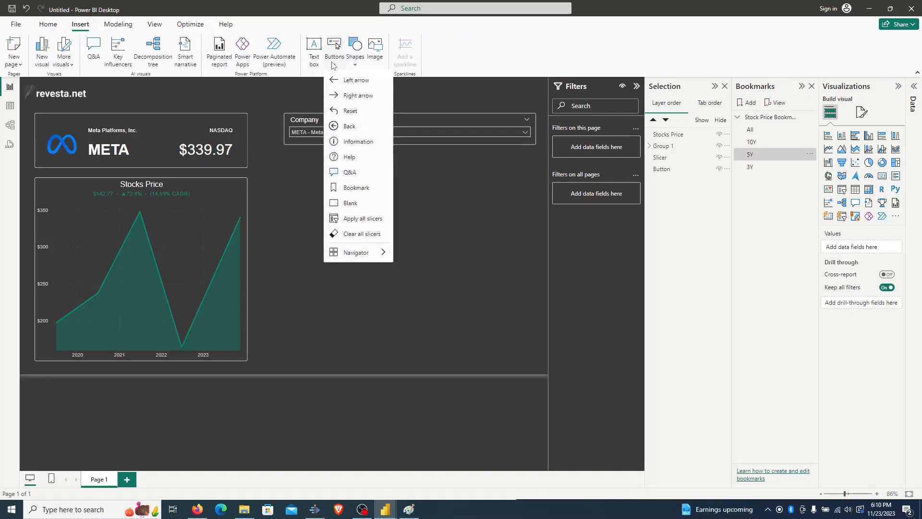
pyautogui.moveTo(371, 257)
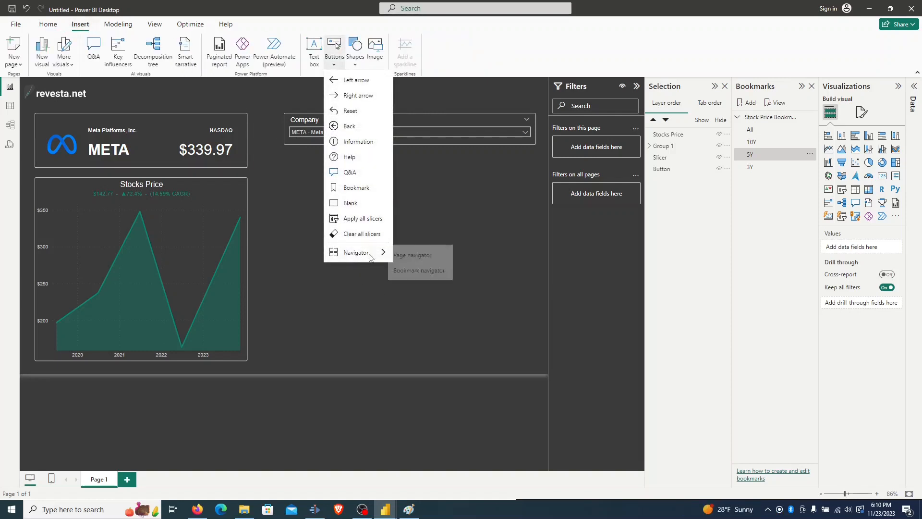
pyautogui.click(421, 270)
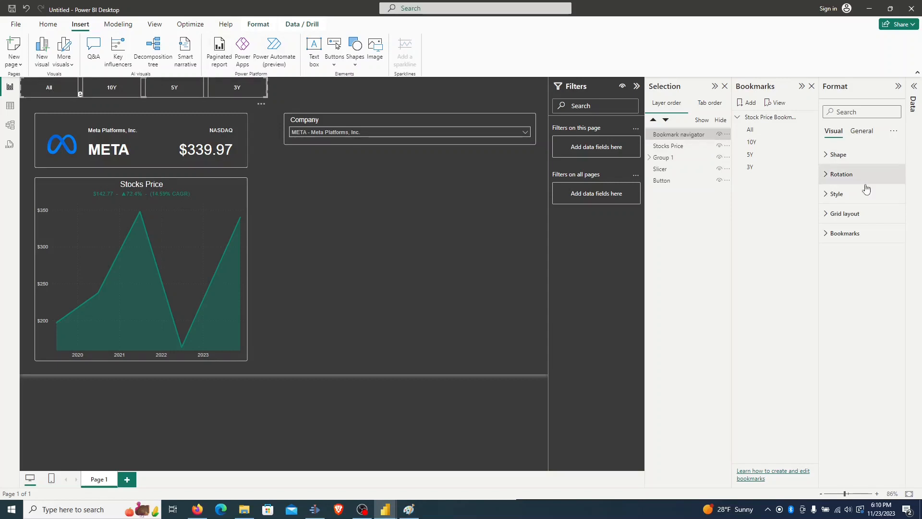
# Step: Set the bookmark navigator to use the Stock Price Bookmarks group
pyautogui.click(827, 236)
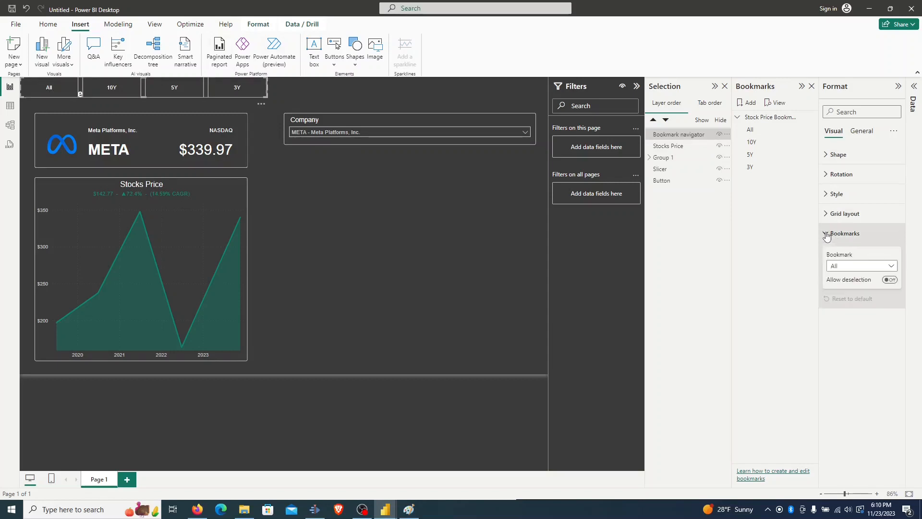
pyautogui.click(885, 267)
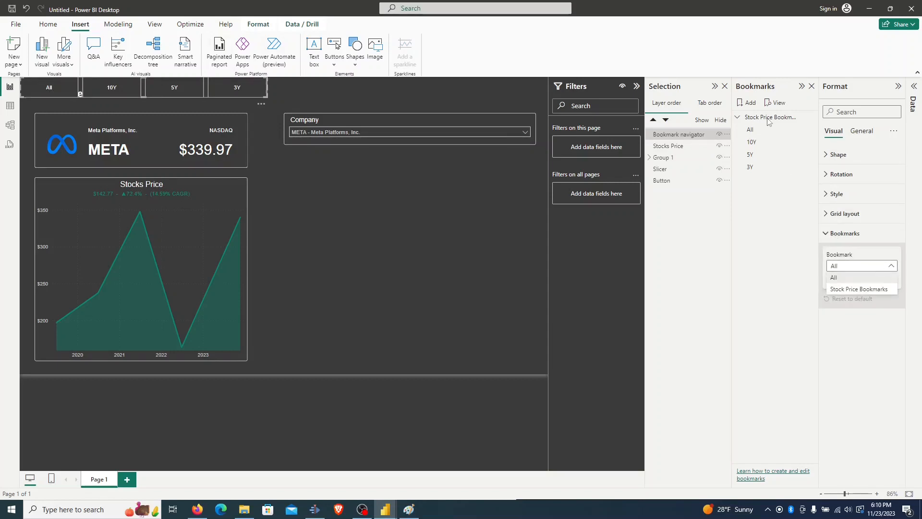
pyautogui.click(870, 289)
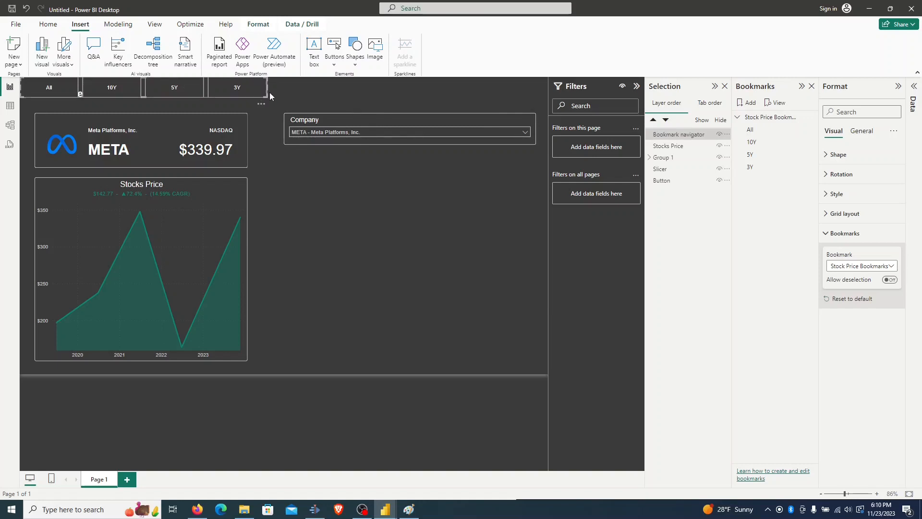
# Step: Shrink the bookmark navigator and place it in the upper-right corner of the Stocks Price chart
pyautogui.moveTo(268, 93); pyautogui.dragTo(240, 185)
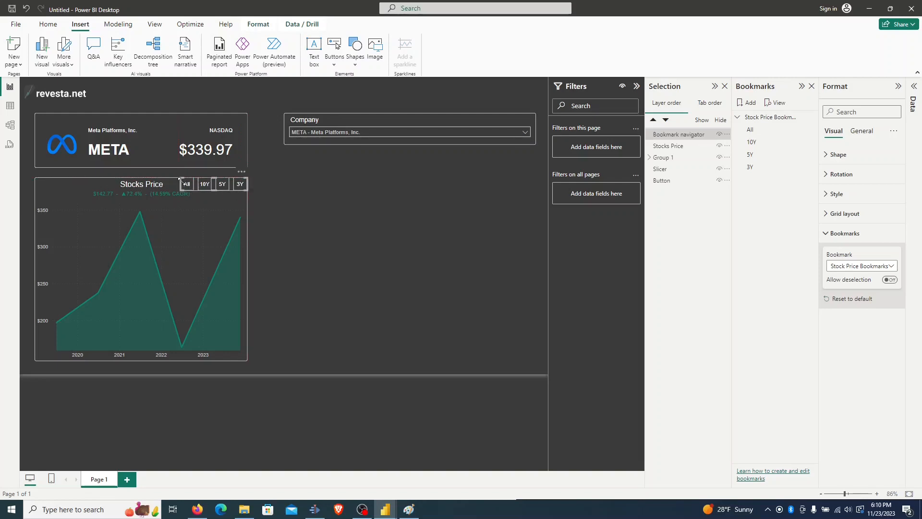
pyautogui.moveTo(178, 183); pyautogui.dragTo(191, 183)
# Step: Set the bookmark navigator's grid layout padding to 1 px and switch the Stocks Price chart to the All range
pyautogui.click(845, 111)
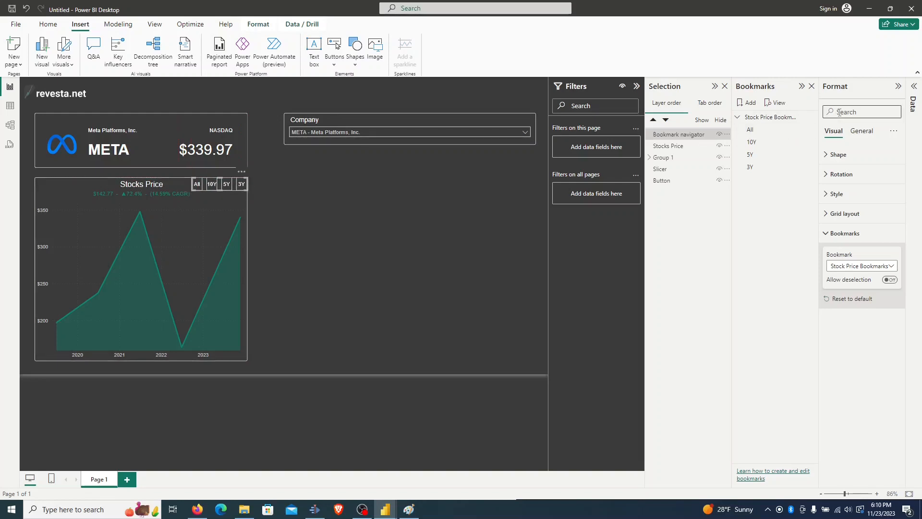
pyautogui.write('padding')
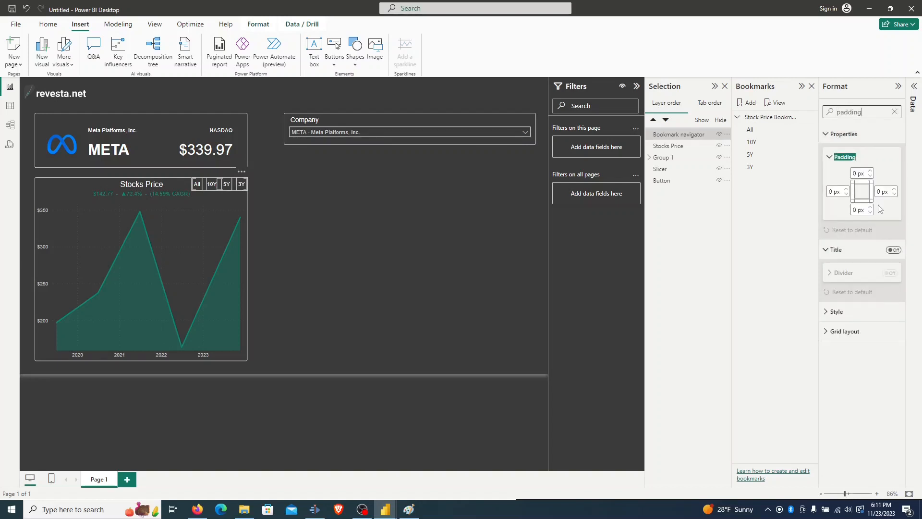
pyautogui.click(824, 314)
pyautogui.click(833, 334)
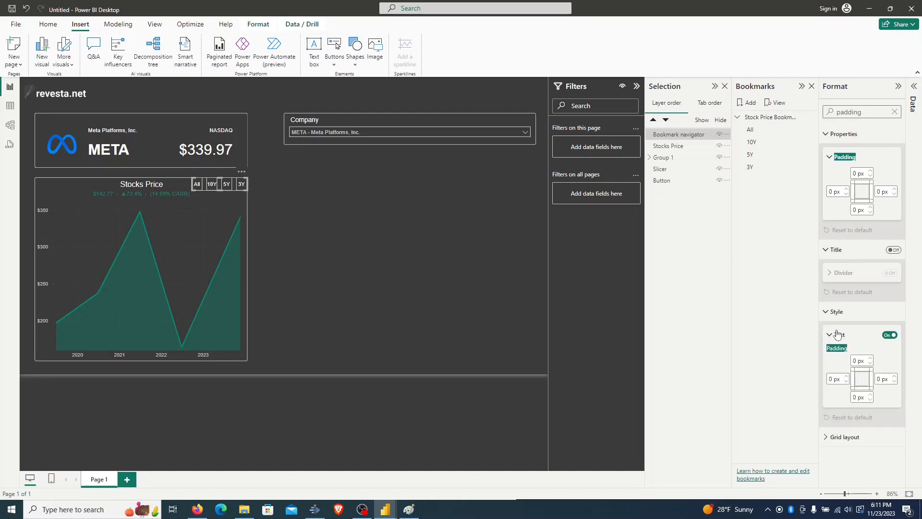
pyautogui.click(824, 437)
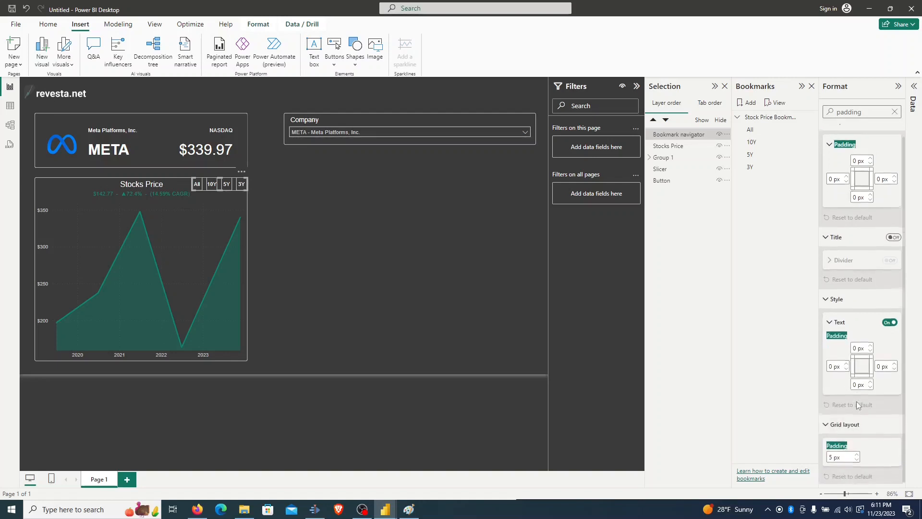
pyautogui.click(856, 457)
pyautogui.click(856, 458)
pyautogui.click(856, 457)
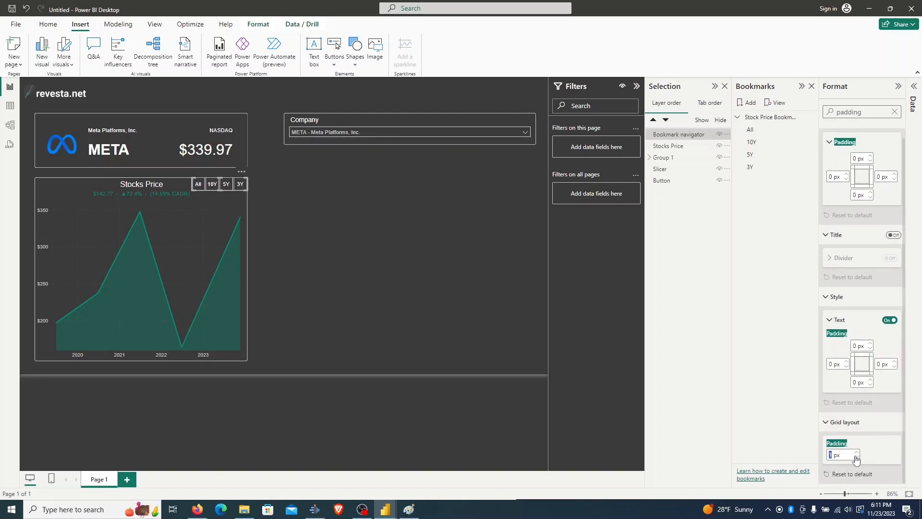
pyautogui.click(320, 183)
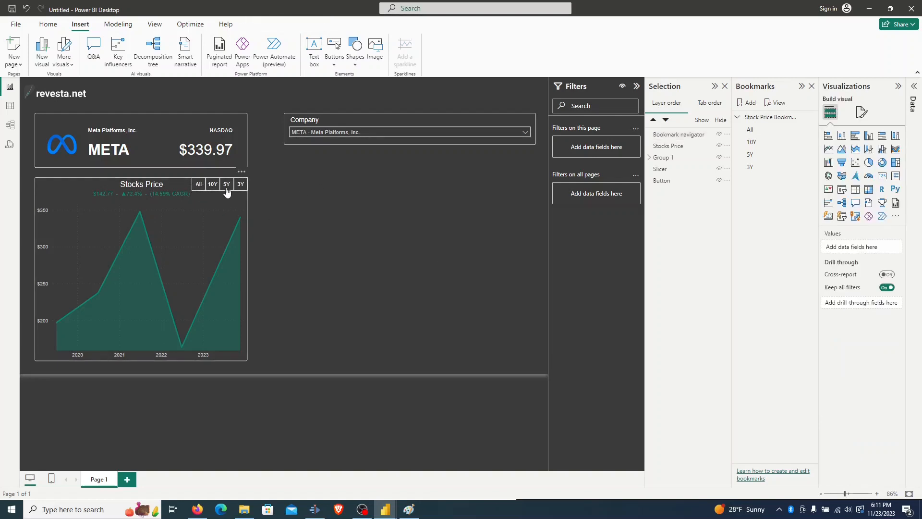
pyautogui.click(201, 185)
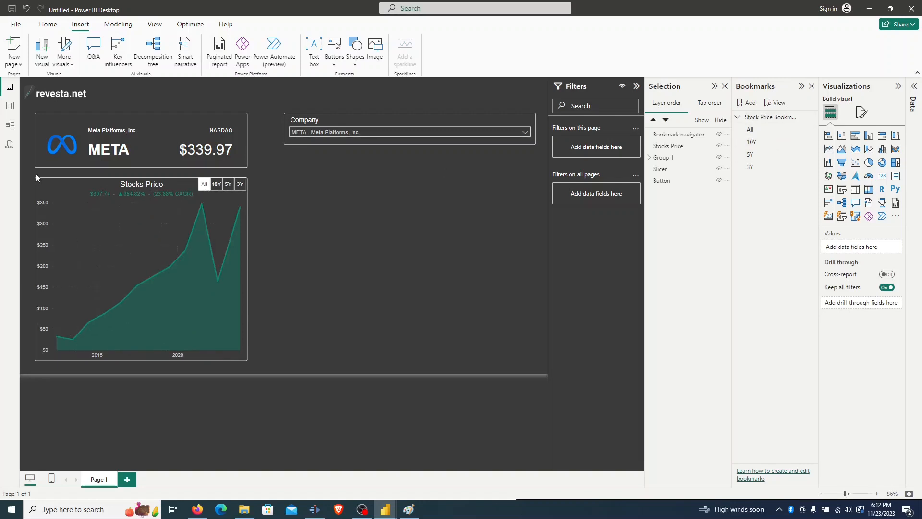
# Step: Group the Stocks Price chart with the bookmark navigator as Price Chary, and open Group 1's name for editing
pyautogui.moveTo(30, 174); pyautogui.dragTo(268, 378)
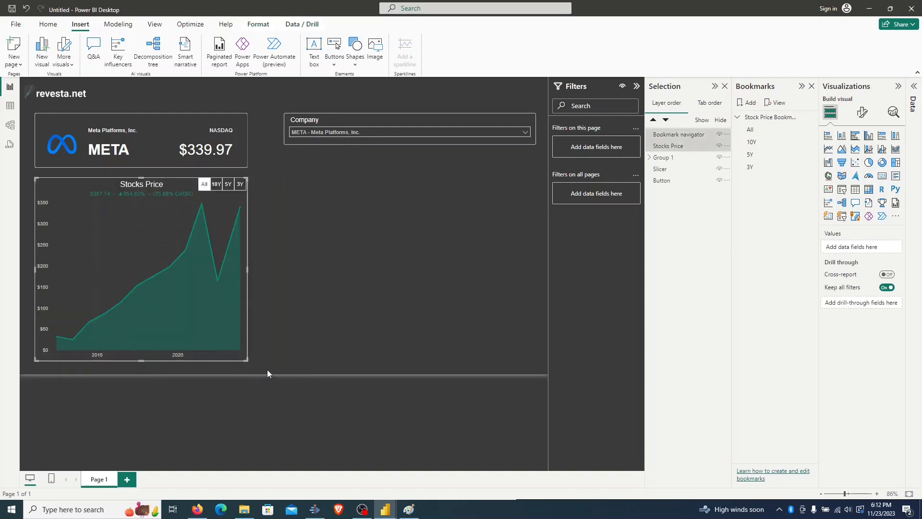
pyautogui.hotkey('ctrl', 'g')
pyautogui.doubleClick(665, 137)
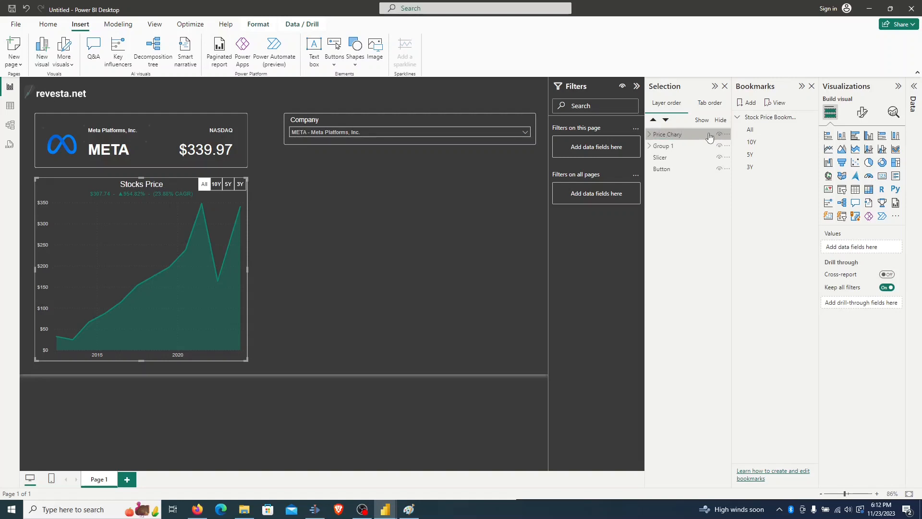
pyautogui.doubleClick(663, 147)
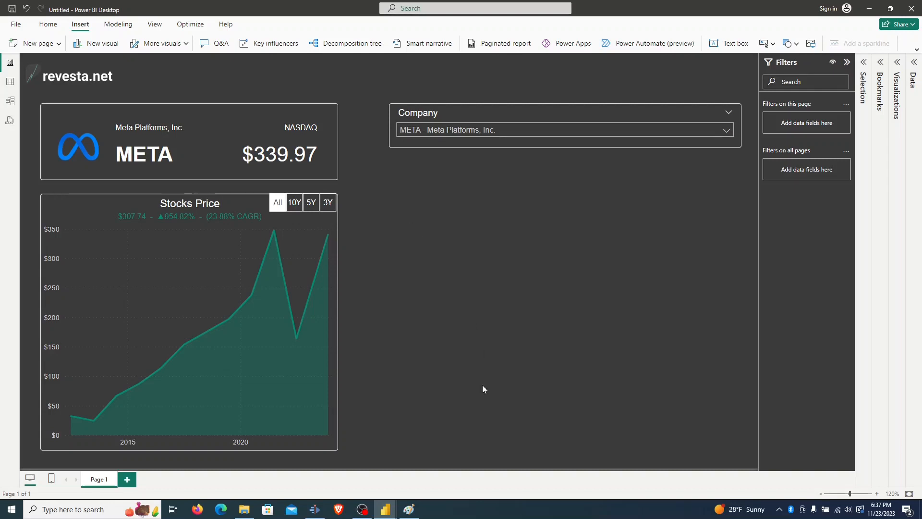
# Step: Look at the finished stock-dashboard report for reference and return to the untitled report
pyautogui.moveTo(385, 509)
pyautogui.click(336, 474)
pyautogui.click(321, 171)
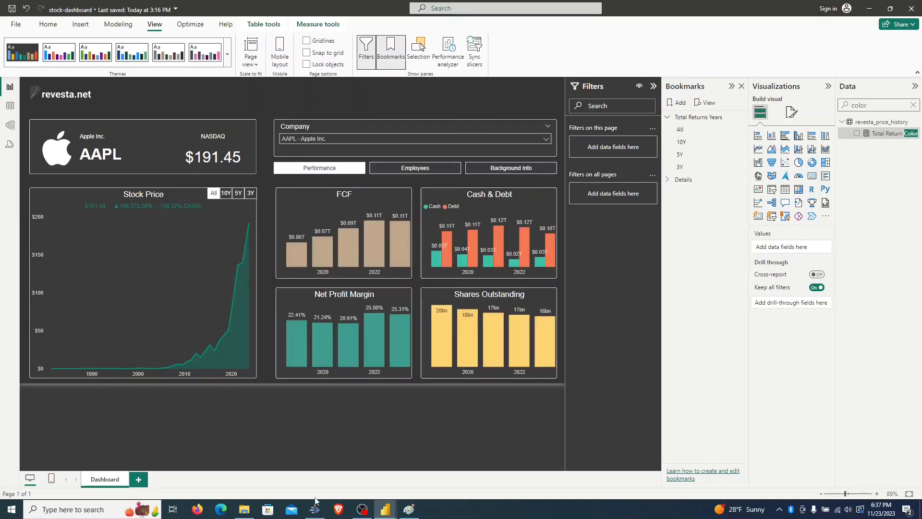
pyautogui.click(436, 470)
# Step: Insert a stacked column chart and add the fcf field to it
pyautogui.click(896, 64)
pyautogui.click(914, 65)
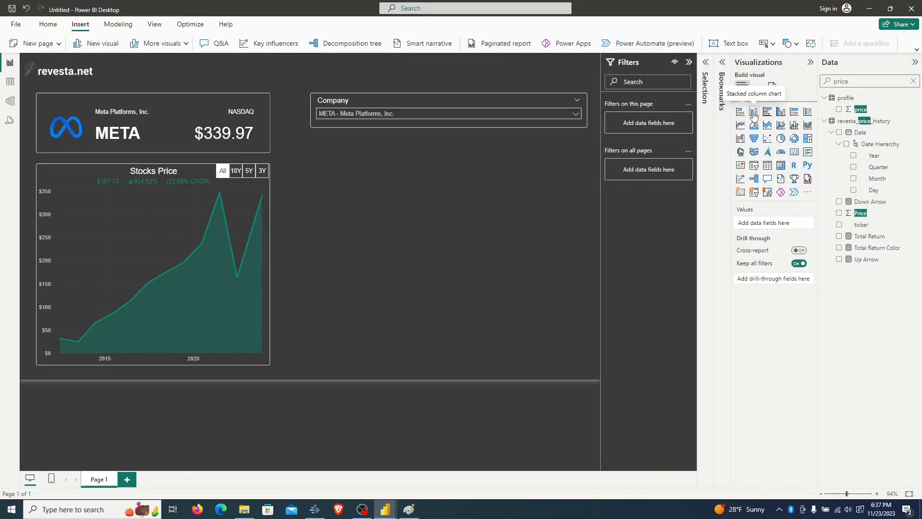
pyautogui.click(753, 112)
pyautogui.doubleClick(842, 81)
pyautogui.write('FCF')
pyautogui.click(839, 109)
pyautogui.click(858, 110)
# Step: Format the fcf column as dollar Currency and rename the field in the column chart to FCF
pyautogui.click(917, 49)
pyautogui.click(127, 59)
pyautogui.click(163, 154)
pyautogui.doubleClick(754, 276)
pyautogui.write('FCF')
pyautogui.press('Return')
# Step: Turn off the FCF chart's Y-axis title and center the chart title
pyautogui.click(774, 112)
pyautogui.click(771, 137)
pyautogui.write('title')
pyautogui.click(802, 355)
pyautogui.scroll(-2, 773, 308)
pyautogui.click(749, 235)
pyautogui.click(757, 444)
# Step: Add the year field from revesta_stock_financials to the FCF chart
pyautogui.click(913, 105)
pyautogui.write('year')
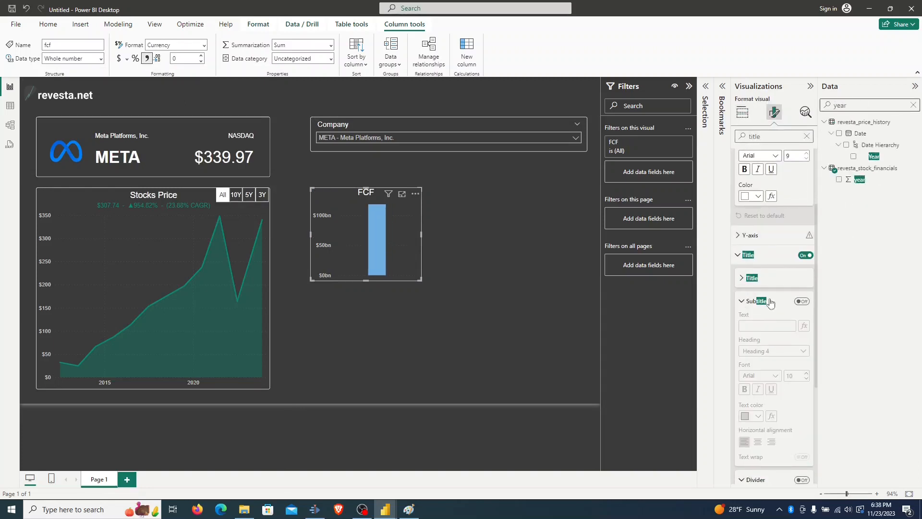
pyautogui.click(742, 112)
pyautogui.click(864, 181)
# Step: Hide the FCF chart's Y-axis values and turn on its data labels
pyautogui.click(773, 111)
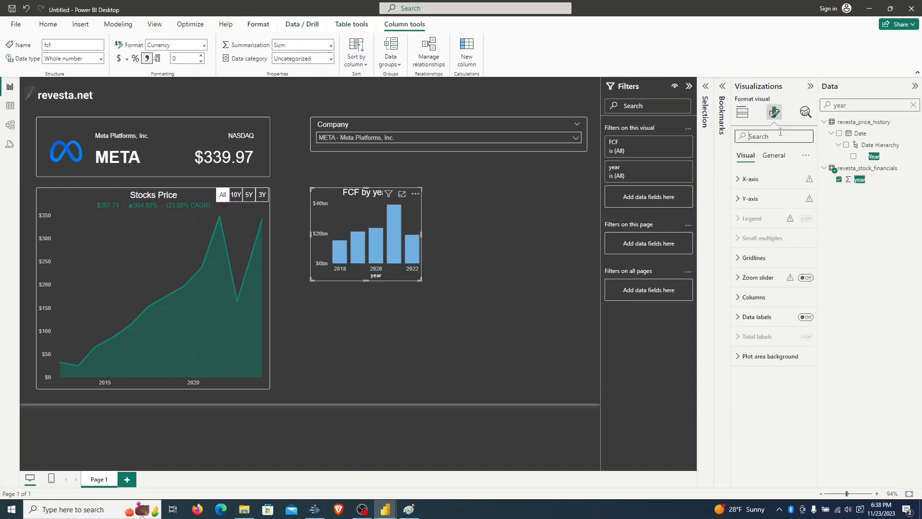
pyautogui.click(807, 136)
pyautogui.write('y-a')
pyautogui.scroll(-1, 797, 295)
pyautogui.click(807, 136)
pyautogui.click(750, 198)
pyautogui.click(801, 321)
pyautogui.click(771, 136)
pyautogui.write('data')
pyautogui.click(808, 234)
# Step: Rename the year field in the FCF chart to Year
pyautogui.click(742, 112)
pyautogui.doubleClick(763, 249)
pyautogui.write('Year')
# Step: Set the title text of the column chart to FCF
pyautogui.click(774, 112)
pyautogui.click(774, 136)
pyautogui.write('title')
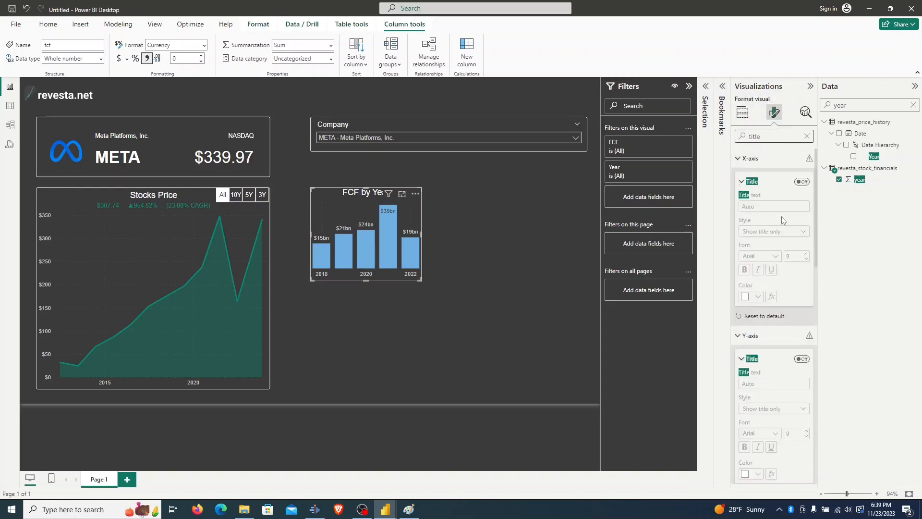
pyautogui.scroll(-6, 782, 220)
pyautogui.tripleClick(782, 259)
pyautogui.write('FCF')
# Step: Change the FCF chart's default column color to a light tan from the theme colors
pyautogui.doubleClick(784, 136)
pyautogui.write('color')
pyautogui.scroll(-5, 811, 286)
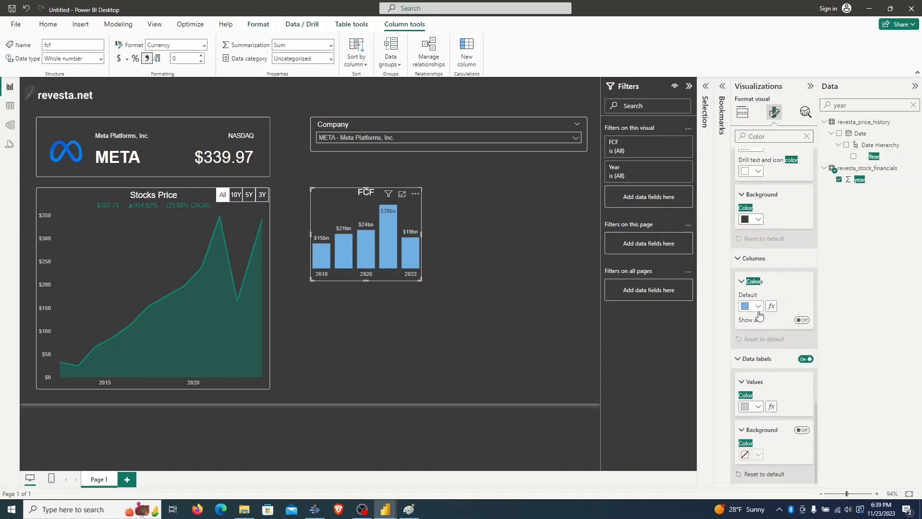
pyautogui.click(757, 308)
pyautogui.click(845, 362)
# Step: Duplicate the FCF chart and place the copy to its right, flush with the Company slicer's right edge
pyautogui.click(548, 293)
pyautogui.moveTo(300, 177); pyautogui.dragTo(535, 334)
pyautogui.hotkey('ctrl', 'c')
pyautogui.hotkey('ctrl', 'v')
pyautogui.moveTo(350, 240); pyautogui.dragTo(502, 225)
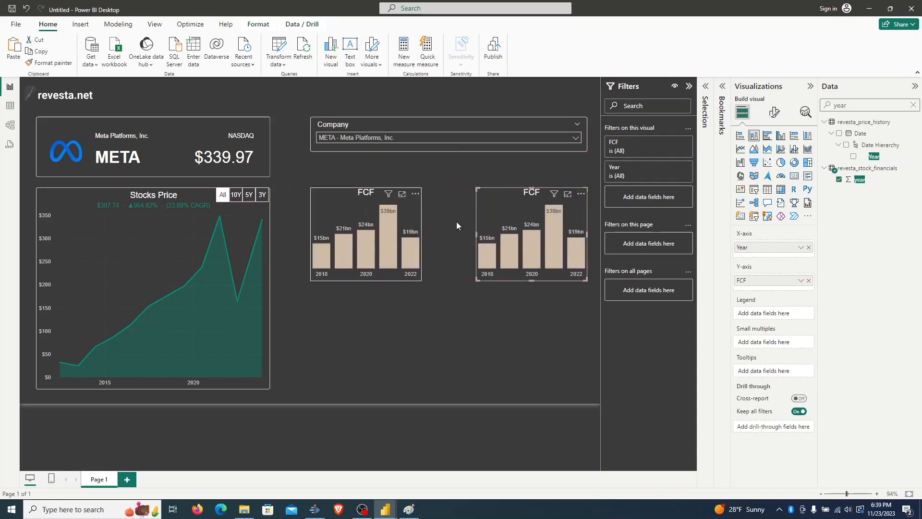
# Step: Adjust the border formatting of the original FCF chart
pyautogui.click(408, 211)
pyautogui.click(774, 112)
pyautogui.click(768, 136)
pyautogui.write('border')
pyautogui.click(751, 239)
# Step: Delete the duplicate FCF chart and widen the original to nearly half the Company slicer's width
pyautogui.click(531, 231)
pyautogui.press('Delete')
pyautogui.moveTo(301, 180); pyautogui.dragTo(331, 288)
pyautogui.moveTo(421, 234); pyautogui.dragTo(443, 234)
# Step: Duplicate the widened FCF chart twice, placing one copy beside it and the other below it
pyautogui.moveTo(305, 180); pyautogui.dragTo(420, 295)
pyautogui.hotkey('ctrl', 'c')
pyautogui.hotkey('ctrl', 'v')
pyautogui.moveTo(398, 242); pyautogui.dragTo(538, 238)
pyautogui.moveTo(302, 179); pyautogui.dragTo(454, 310)
pyautogui.hotkey('ctrl', 'v')
pyautogui.moveTo(376, 217); pyautogui.dragTo(371, 320)
# Step: Make the original FCF chart slightly taller and delete its two copies
pyautogui.click(379, 259)
pyautogui.moveTo(380, 280); pyautogui.dragTo(380, 285)
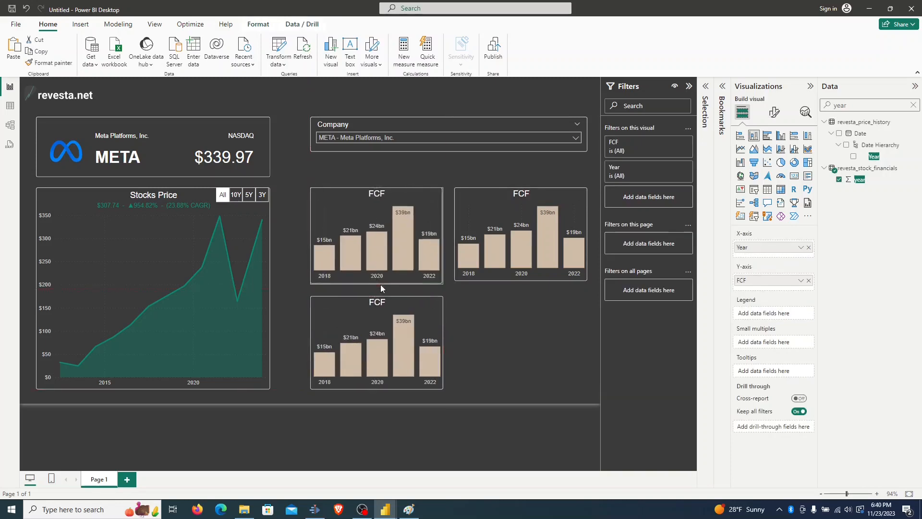
pyautogui.click(340, 317)
pyautogui.press('Delete')
pyautogui.click(509, 225)
pyautogui.press('Delete')
# Step: Duplicate the resized FCF chart three times and arrange the charts in a two-by-two grid below the Company slicer
pyautogui.moveTo(291, 174); pyautogui.dragTo(469, 304)
pyautogui.hotkey('ctrl', 'c')
pyautogui.hotkey('ctrl', 'v')
pyautogui.moveTo(371, 212); pyautogui.dragTo(510, 208)
pyautogui.moveTo(304, 179); pyautogui.dragTo(460, 327)
pyautogui.hotkey('ctrl', 'v')
pyautogui.moveTo(379, 216); pyautogui.dragTo(374, 316)
pyautogui.moveTo(300, 287); pyautogui.dragTo(458, 399)
pyautogui.hotkey('ctrl', 'c')
pyautogui.hotkey('ctrl', 'v')
pyautogui.moveTo(373, 322); pyautogui.dragTo(510, 309)
# Step: Convert the upper-right FCF copy to a clustered column chart and replace its Y-axis value with the cash field
pyautogui.click(527, 249)
pyautogui.moveTo(857, 105); pyautogui.dragTo(815, 105)
pyautogui.press('BackSpace')
pyautogui.click(781, 136)
pyautogui.click(833, 106)
pyautogui.write('cash')
pyautogui.moveTo(860, 133); pyautogui.dragTo(767, 284)
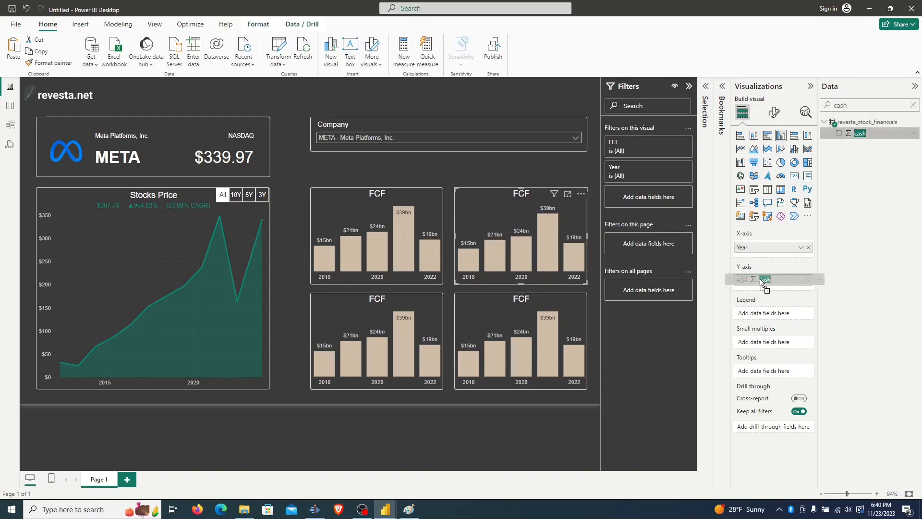
pyautogui.click(808, 281)
# Step: Add the debt field to the clustered column chart's Y-axis and rename the two values Cash and Debt
pyautogui.moveTo(853, 105); pyautogui.dragTo(807, 110)
pyautogui.write('Debt')
pyautogui.moveTo(860, 134); pyautogui.dragTo(757, 291)
pyautogui.doubleClick(753, 280)
pyautogui.write('Cash')
pyautogui.press('Return')
pyautogui.doubleClick(753, 292)
pyautogui.write('Debt')
pyautogui.press('Return')
# Step: Color the Cash columns teal green and the Debt columns orange-red
pyautogui.click(774, 113)
pyautogui.click(774, 137)
pyautogui.write('color')
pyautogui.scroll(-10, 773, 298)
pyautogui.click(757, 295)
pyautogui.click(819, 377)
pyautogui.click(756, 320)
pyautogui.click(872, 352)
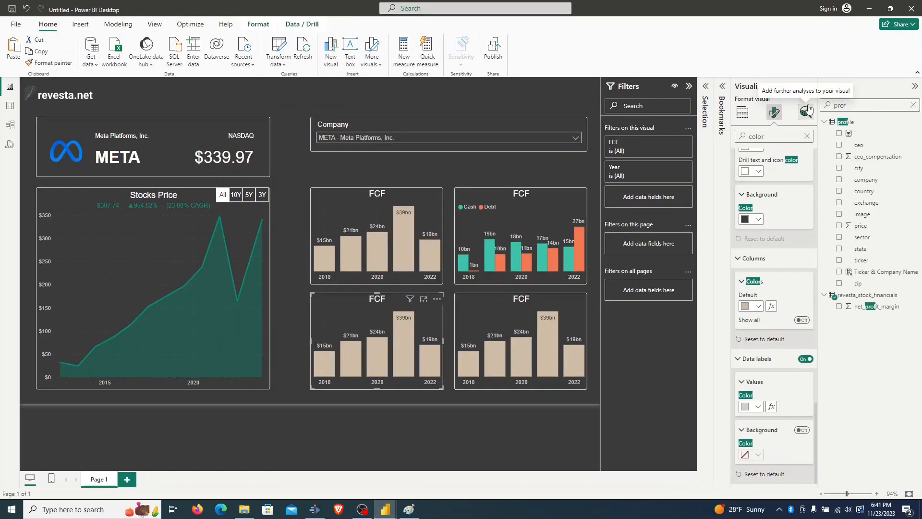
# Step: Plot net_profit_margin instead of FCF in the lower-left chart and rename the value Net Profit Margin
pyautogui.moveTo(877, 307); pyautogui.dragTo(762, 283)
pyautogui.doubleClick(763, 280)
pyautogui.write('Net Profit Margin')
pyautogui.press('Return')
# Step: Set the lower-left chart's title to Net Profit Margin
pyautogui.click(774, 113)
pyautogui.click(774, 136)
pyautogui.write('title')
pyautogui.scroll(-6, 772, 221)
pyautogui.moveTo(759, 259); pyautogui.dragTo(719, 255)
pyautogui.write('Net Profit Margin')
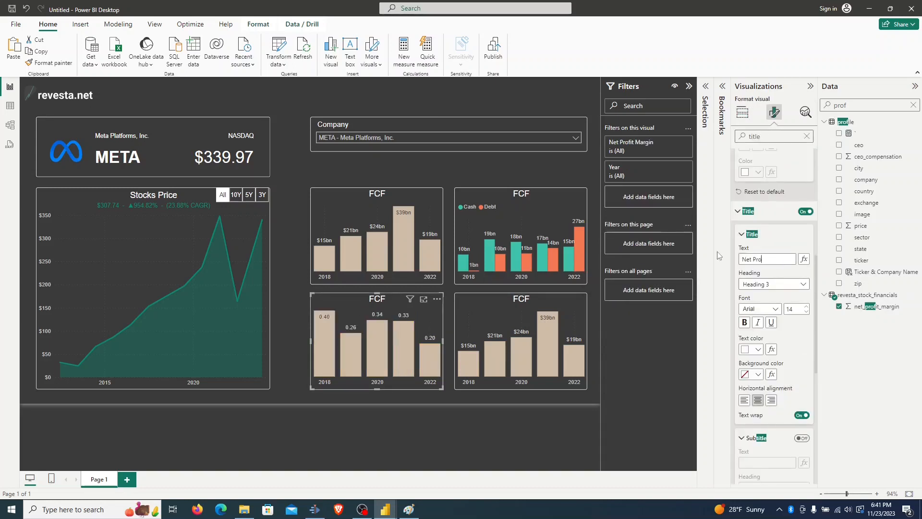
# Step: Format the net_profit_margin field as a percentage and color its chart's columns light mint green
pyautogui.click(873, 307)
pyautogui.click(135, 58)
pyautogui.doubleClick(754, 136)
pyautogui.write('color')
pyautogui.scroll(-1, 768, 299)
pyautogui.click(757, 306)
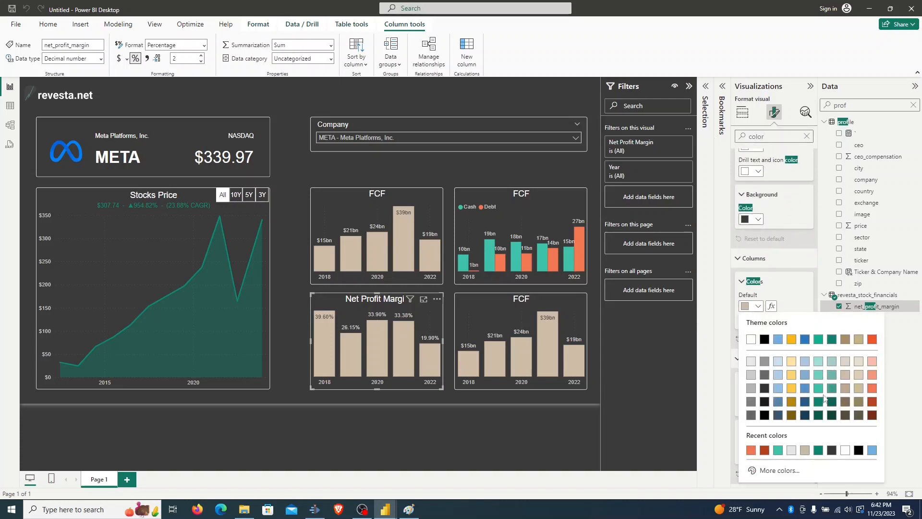
pyautogui.click(818, 360)
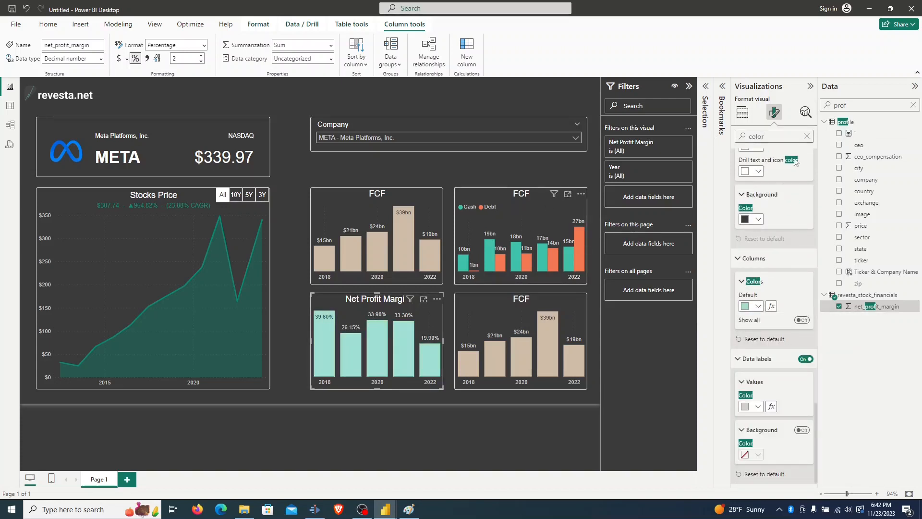
# Step: Format the cash and debt fields as dollar currency
pyautogui.doubleClick(840, 105)
pyautogui.write('cash')
pyautogui.click(864, 134)
pyautogui.click(126, 58)
pyautogui.click(155, 155)
pyautogui.doubleClick(840, 105)
pyautogui.write('debt')
pyautogui.click(860, 133)
pyautogui.click(126, 58)
pyautogui.click(153, 95)
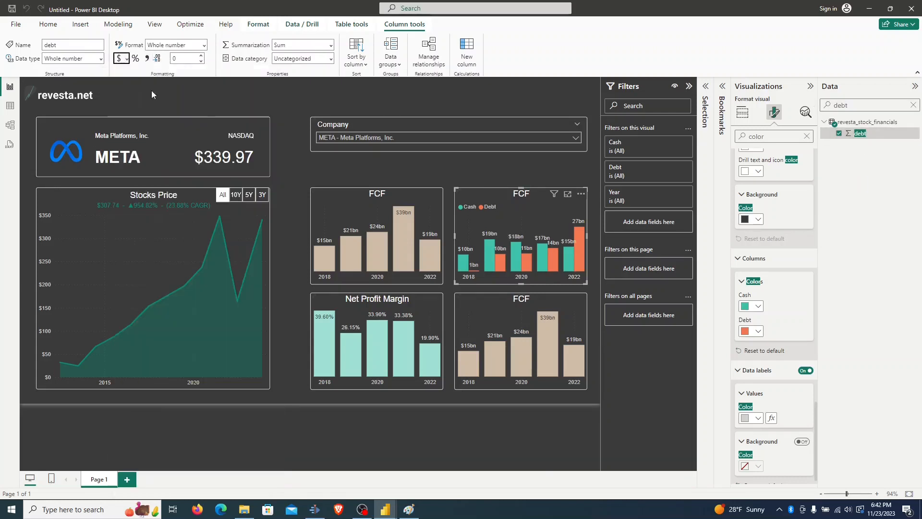
# Step: Set the clustered column chart's title to Cash & Debt
pyautogui.doubleClick(756, 137)
pyautogui.write('title')
pyautogui.doubleClick(756, 279)
pyautogui.write('Cash & Debt')
# Step: Turn on the thousands separator for the shares_outstanding field, with the lower-right FCF copy selected
pyautogui.click(522, 307)
pyautogui.doubleClick(840, 105)
pyautogui.write('shares')
pyautogui.click(874, 134)
pyautogui.click(147, 58)
# Step: Title the lower-right chart Shares Outstanding and color its columns golden yellow
pyautogui.doubleClick(756, 280)
pyautogui.write('Sa')
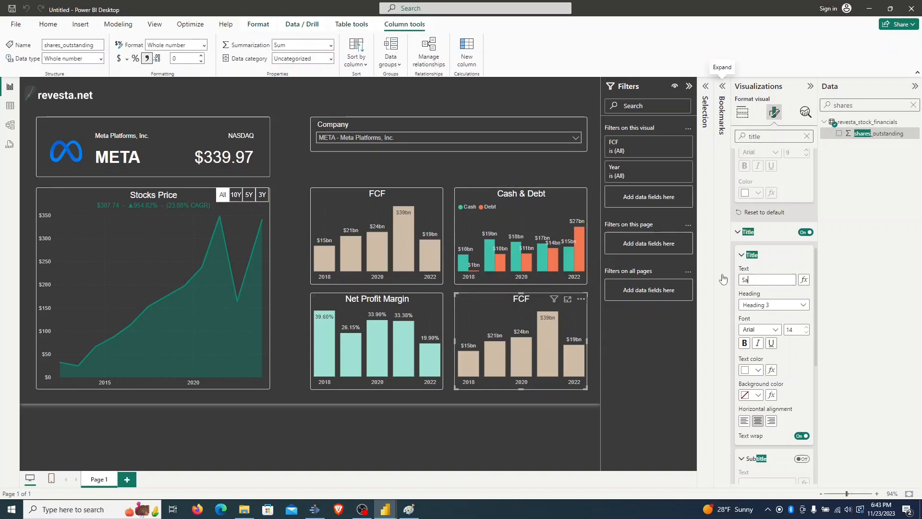
pyautogui.write('hares Outstanding')
pyautogui.doubleClick(756, 136)
pyautogui.write('color')
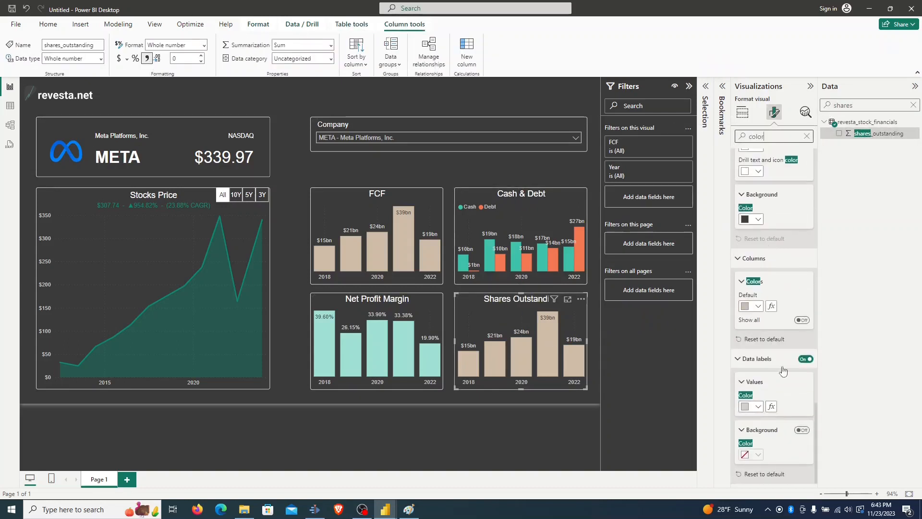
pyautogui.click(754, 306)
pyautogui.click(791, 388)
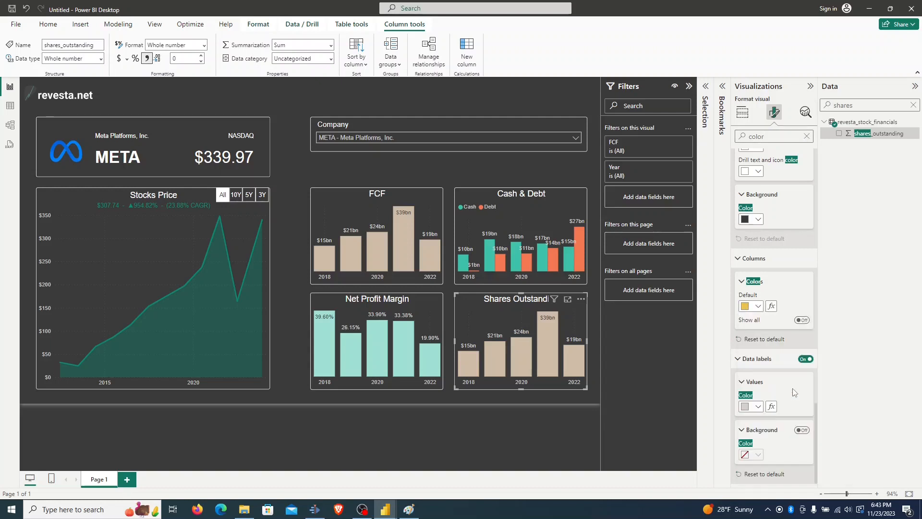
# Step: Replace FCF with shares_outstanding on the Shares Outstanding chart's Y-axis
pyautogui.click(742, 112)
pyautogui.click(809, 281)
pyautogui.click(838, 134)
pyautogui.click(302, 183)
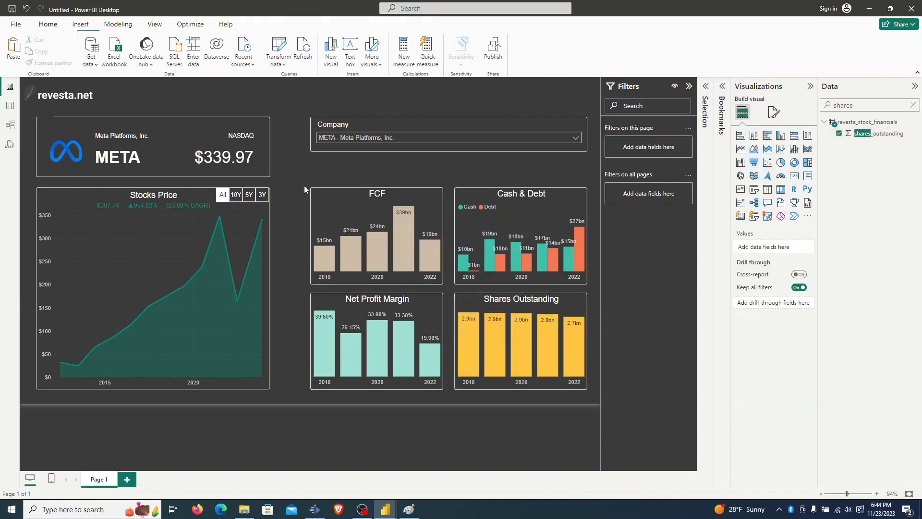
# Step: Group the four financial charts, rename the group Financial Metrics, and hide it
pyautogui.moveTo(298, 178); pyautogui.dragTo(600, 401)
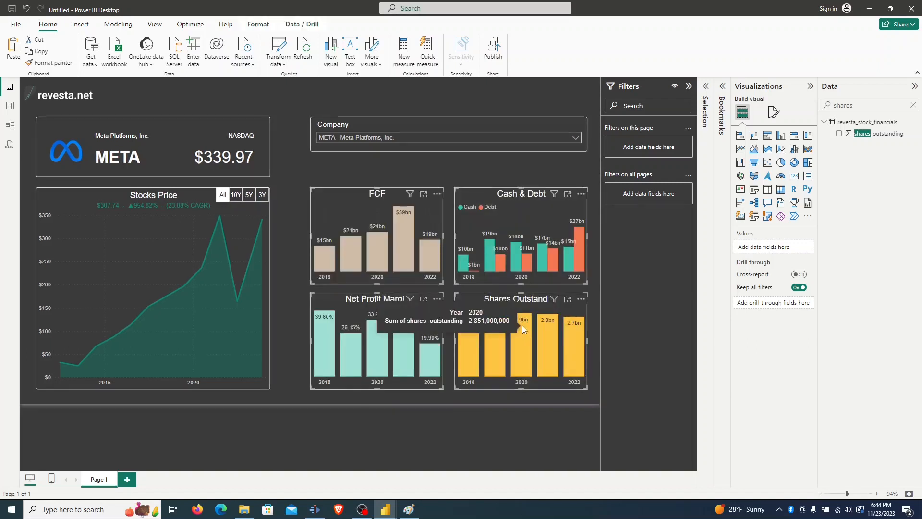
pyautogui.hotkey('ctrl', 'g')
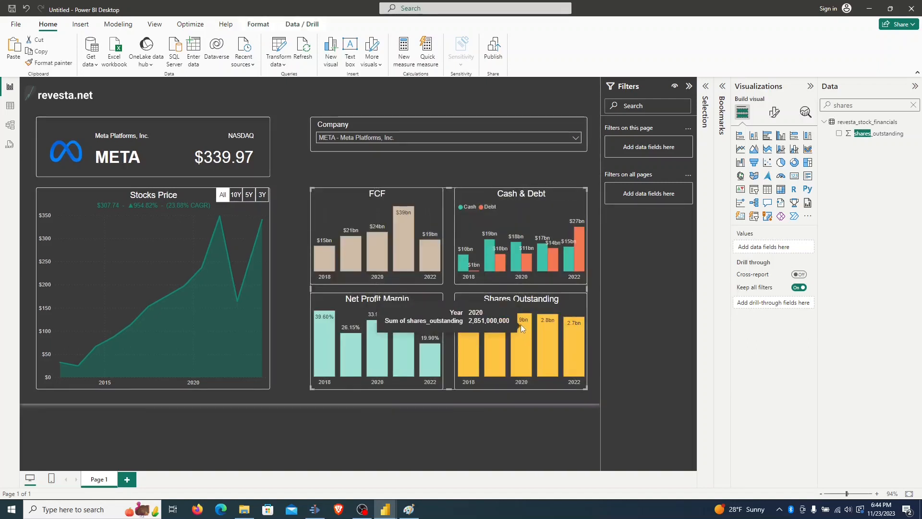
pyautogui.click(708, 88)
pyautogui.doubleClick(648, 136)
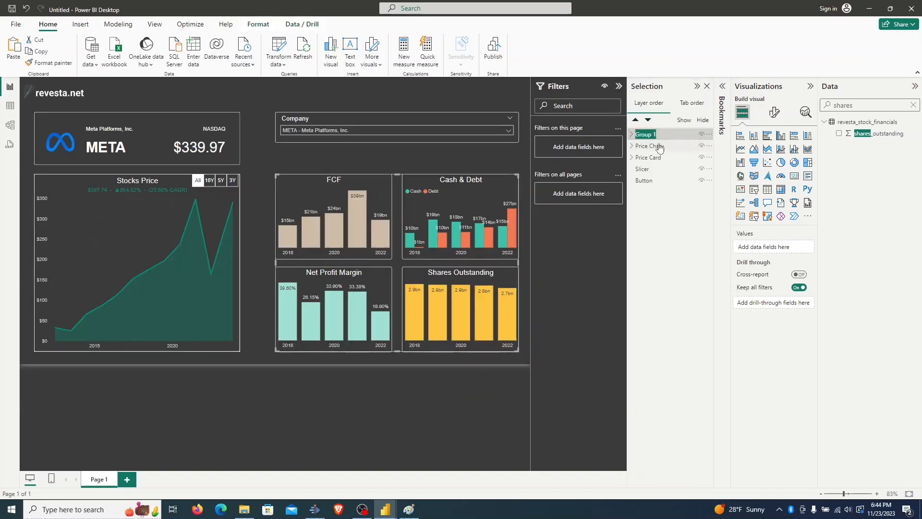
pyautogui.write('Financial Metrics')
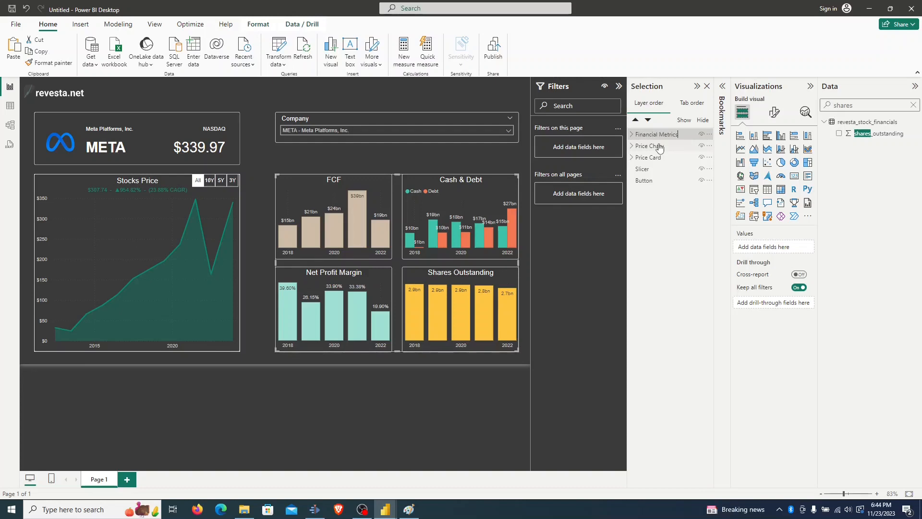
pyautogui.click(702, 135)
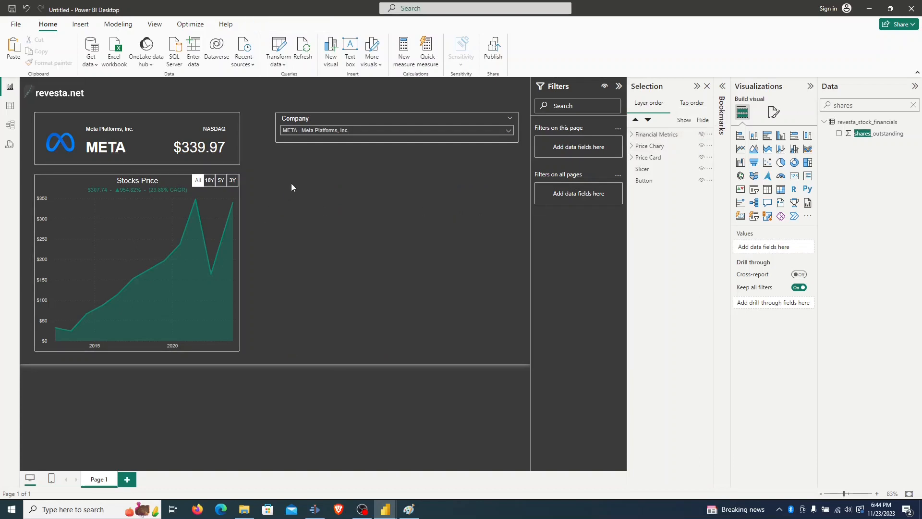
# Step: Create a Current Employees measure in revesta_stock_financials returning the maximum employees value for the selected ticker's latest year
pyautogui.hotkey('ctrl', 'a')
pyautogui.write('emplo')
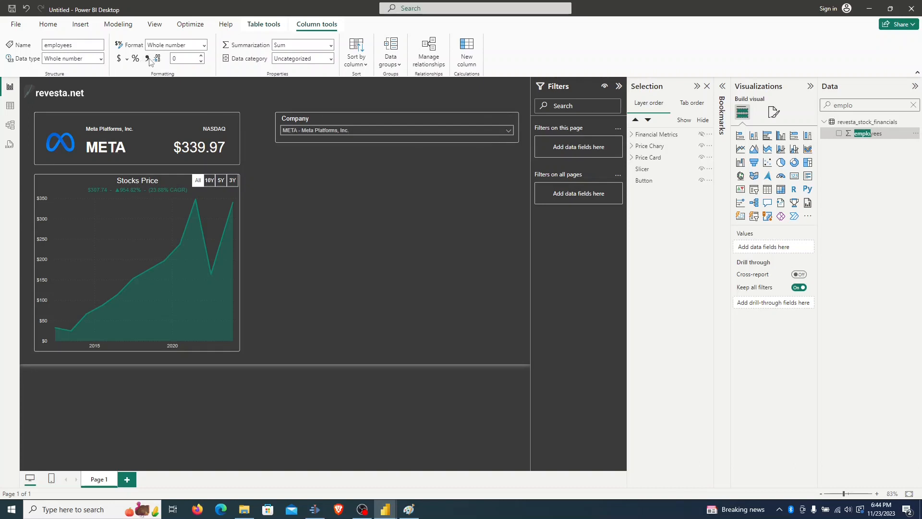
pyautogui.click(867, 123)
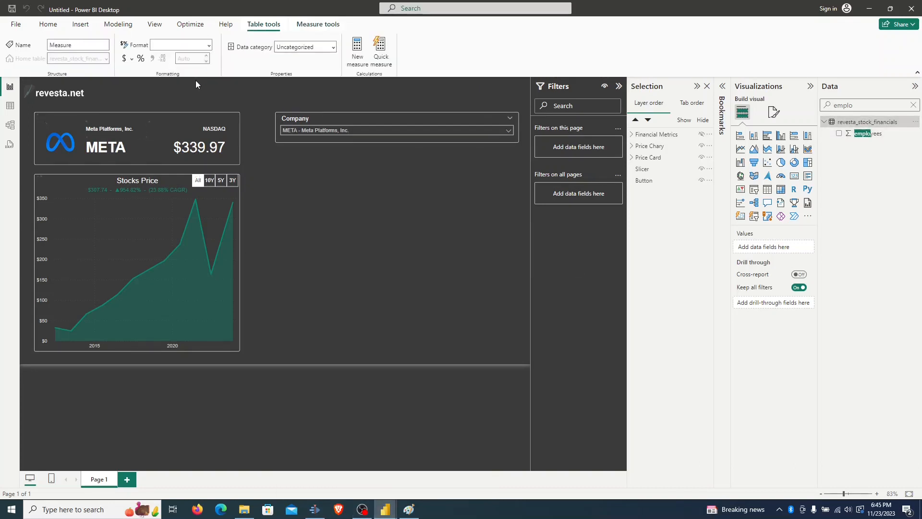
pyautogui.hotkey('ctrl', 'v')
pyautogui.hotkey('shift', 'Return')
pyautogui.write('revesta_stock_financials[year] == maxYear')
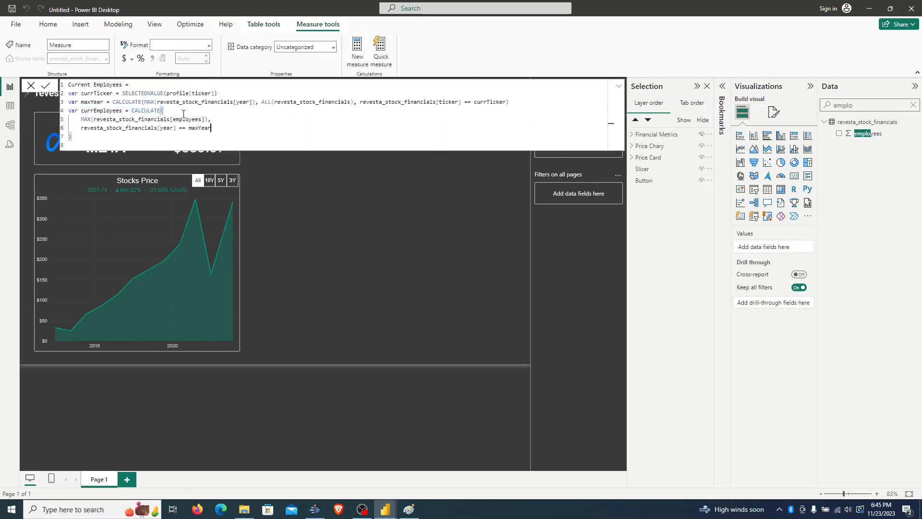
pyautogui.press('Down')
pyautogui.hotkey('shift', 'Return')
pyautogui.hotkey('shift', 'Return')
pyautogui.write('return currEmployees')
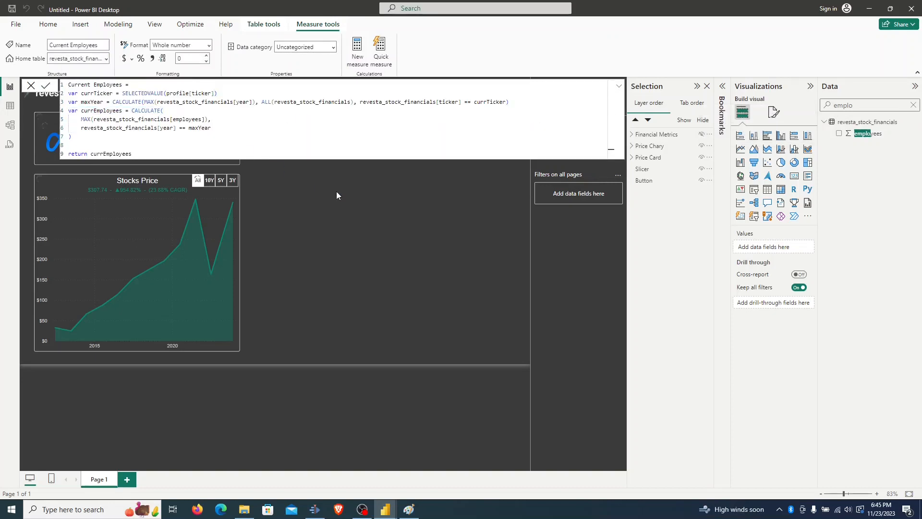
# Step: Create Current Employees Formatted ("#,###,###" plus " Current Employees") and Sales / Employee, which divides the ticker's maximum revenue by [Current Employees]
pyautogui.click(860, 123)
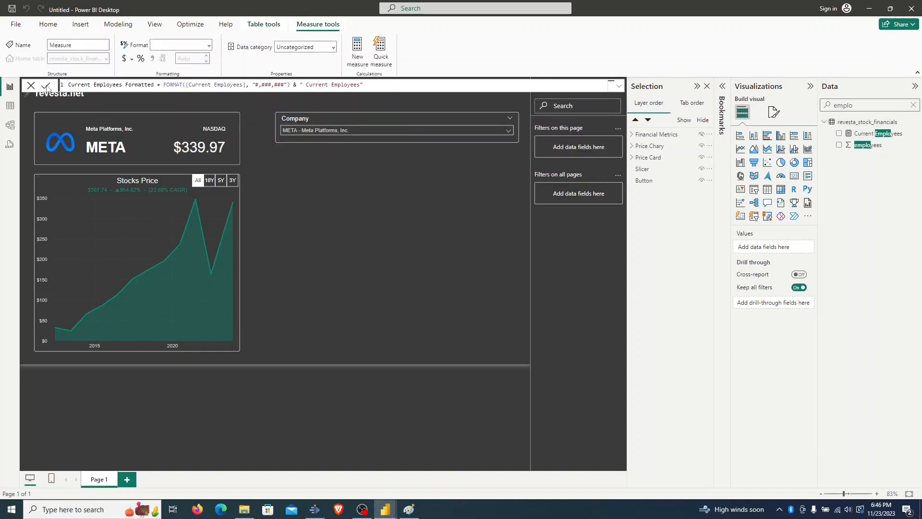
pyautogui.click(46, 86)
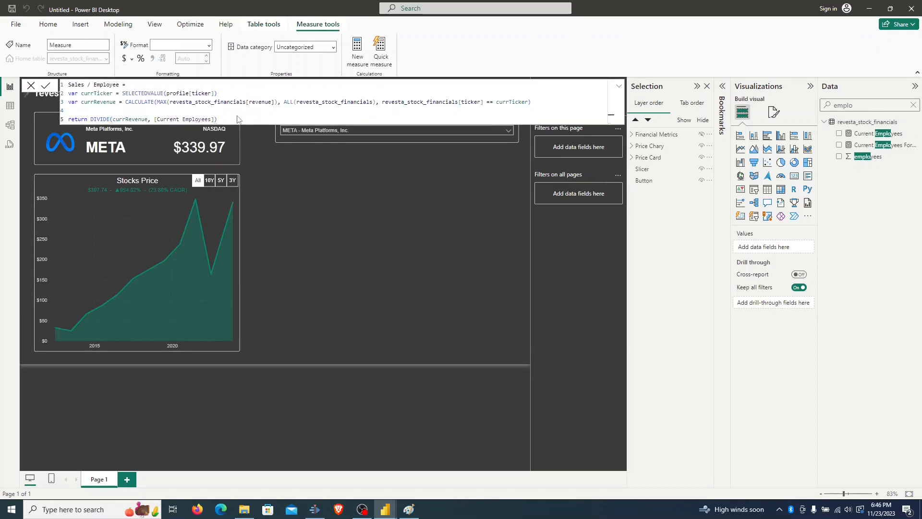
pyautogui.click(253, 214)
# Step: Add a short card spanning the Company slicer's width below it and assign Current Employees Formatted to its field
pyautogui.click(794, 176)
pyautogui.moveTo(93, 305); pyautogui.dragTo(345, 216)
pyautogui.moveTo(334, 259); pyautogui.dragTo(333, 206)
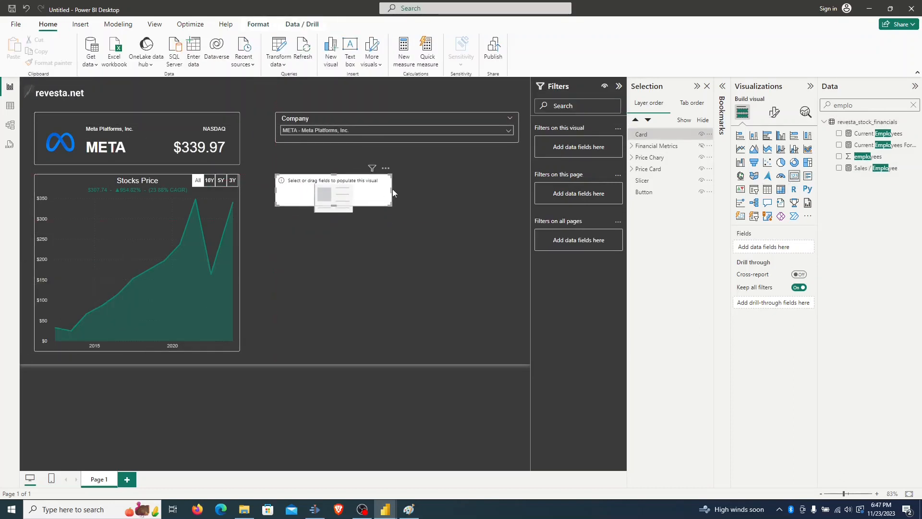
pyautogui.moveTo(391, 190); pyautogui.dragTo(518, 185)
pyautogui.moveTo(886, 150); pyautogui.dragTo(768, 246)
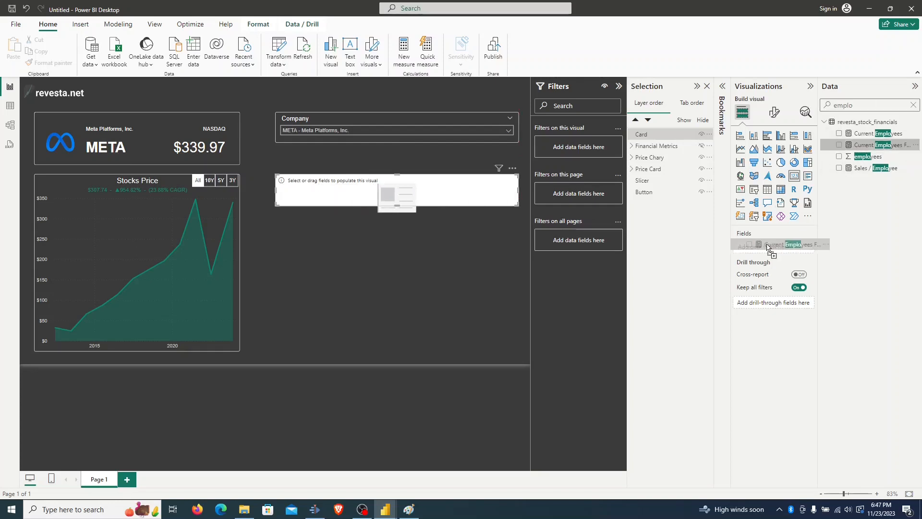
# Step: Hide the Current Employees Formatted card's category label and set its callout value font size to 28
pyautogui.click(774, 112)
pyautogui.click(809, 201)
pyautogui.click(778, 183)
pyautogui.write('32')
pyautogui.click(806, 368)
pyautogui.doubleClick(791, 211)
pyautogui.write('28')
# Step: Select WMT - Walmart Inc. in the Company slicer
pyautogui.click(311, 130)
pyautogui.click(304, 139)
pyautogui.click(288, 150)
pyautogui.click(384, 159)
# Step: Give the Current Employees card a light gray visual border with 4 px rounded corners
pyautogui.click(480, 194)
pyautogui.click(774, 112)
pyautogui.click(774, 136)
pyautogui.write('border')
pyautogui.click(802, 182)
pyautogui.click(756, 206)
pyautogui.click(751, 259)
pyautogui.click(760, 232)
pyautogui.click(761, 232)
pyautogui.click(760, 232)
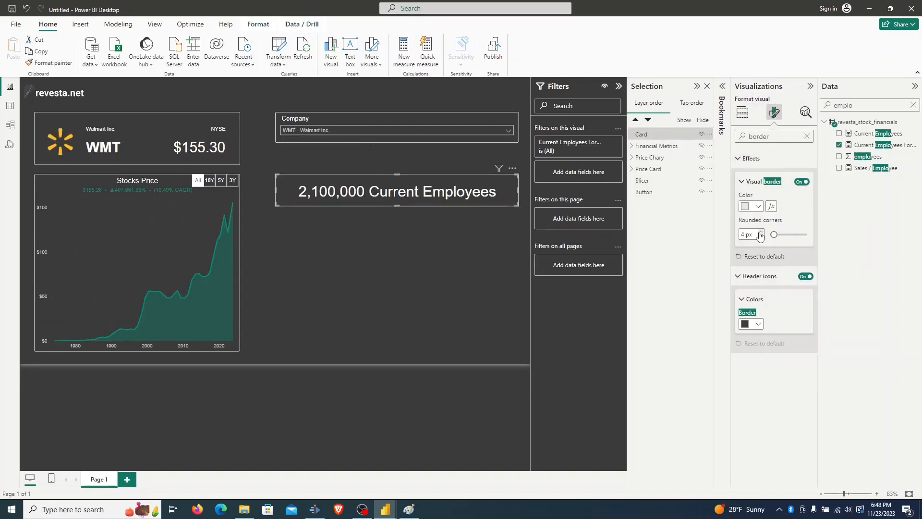
pyautogui.click(247, 235)
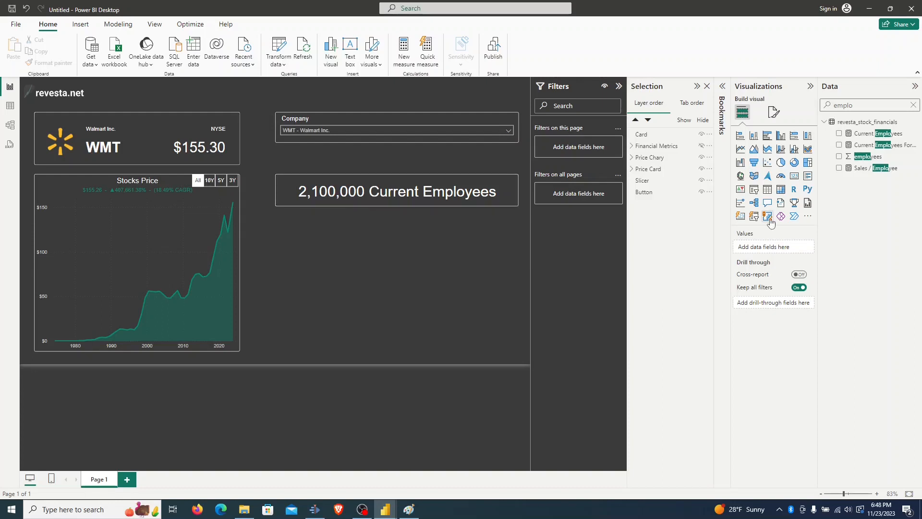
pyautogui.click(793, 177)
pyautogui.moveTo(93, 309); pyautogui.dragTo(341, 292)
pyautogui.press('Delete')
pyautogui.click(413, 188)
pyautogui.hotkey('ctrl', 'c')
pyautogui.hotkey('ctrl', 'v')
pyautogui.moveTo(412, 196); pyautogui.dragTo(402, 235)
pyautogui.moveTo(517, 231); pyautogui.dragTo(376, 231)
pyautogui.press('Delete')
pyautogui.click(355, 203)
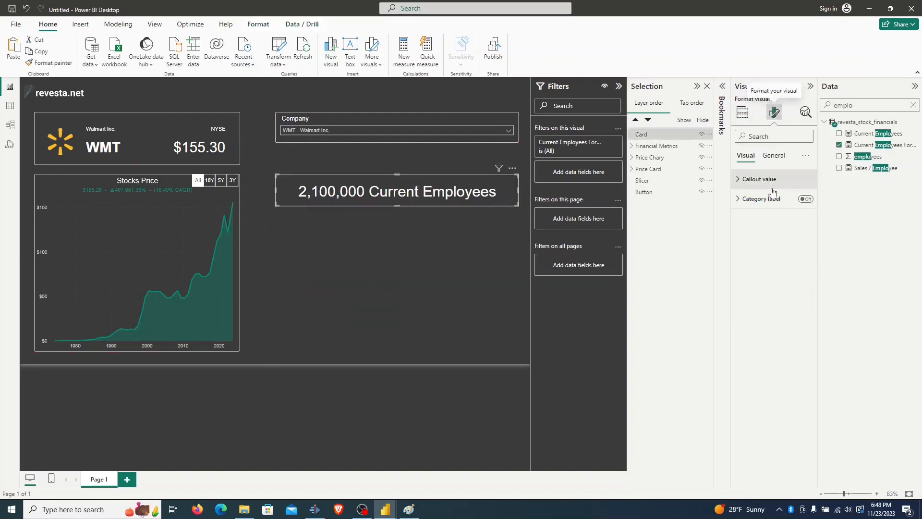
# Step: Add a card below the Current Employees card and assign the Sales / Employee measure to its field
pyautogui.click(794, 175)
pyautogui.moveTo(62, 320); pyautogui.dragTo(319, 271)
pyautogui.moveTo(863, 105); pyautogui.dragTo(840, 107)
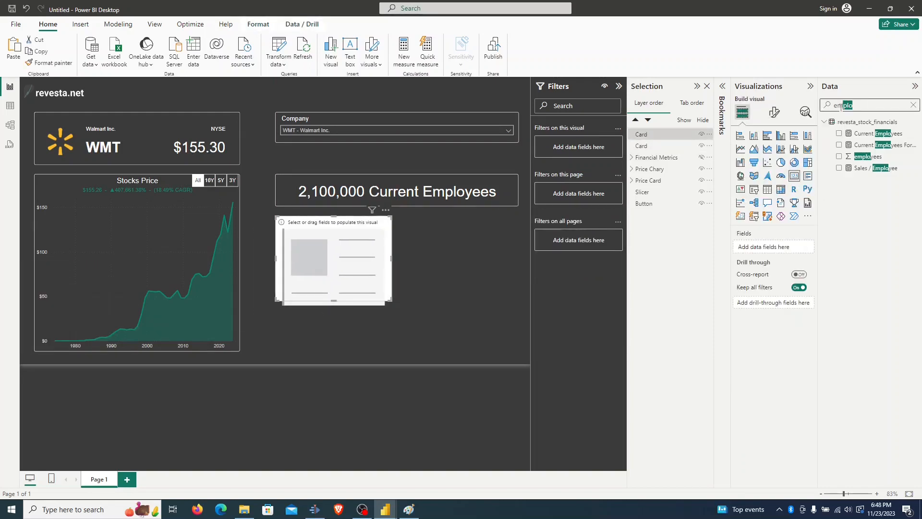
pyautogui.write('sale')
pyautogui.click(839, 133)
# Step: Set the Sales / Employee card's callout value font size to 28 and reduce the card's height
pyautogui.click(774, 112)
pyautogui.click(738, 179)
pyautogui.click(786, 215)
pyautogui.write('28')
pyautogui.click(336, 307)
pyautogui.moveTo(333, 300); pyautogui.dragTo(339, 291)
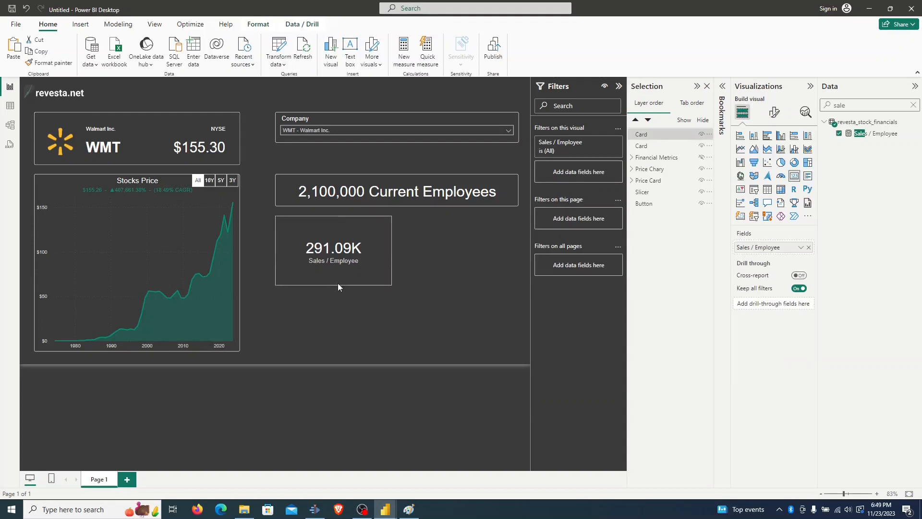
pyautogui.click(453, 252)
# Step: Turn on the Sales / Employee card's visual border with a light color and rounded corners
pyautogui.click(336, 236)
pyautogui.click(774, 112)
pyautogui.click(774, 136)
pyautogui.write('border')
pyautogui.click(801, 181)
pyautogui.click(761, 232)
pyautogui.click(752, 206)
# Step: Narrow the Sales / Employee card and move it slightly closer to the Current Employees card
pyautogui.click(400, 238)
pyautogui.click(373, 232)
pyautogui.moveTo(391, 234); pyautogui.dragTo(367, 234)
pyautogui.moveTo(353, 235); pyautogui.dragTo(353, 231)
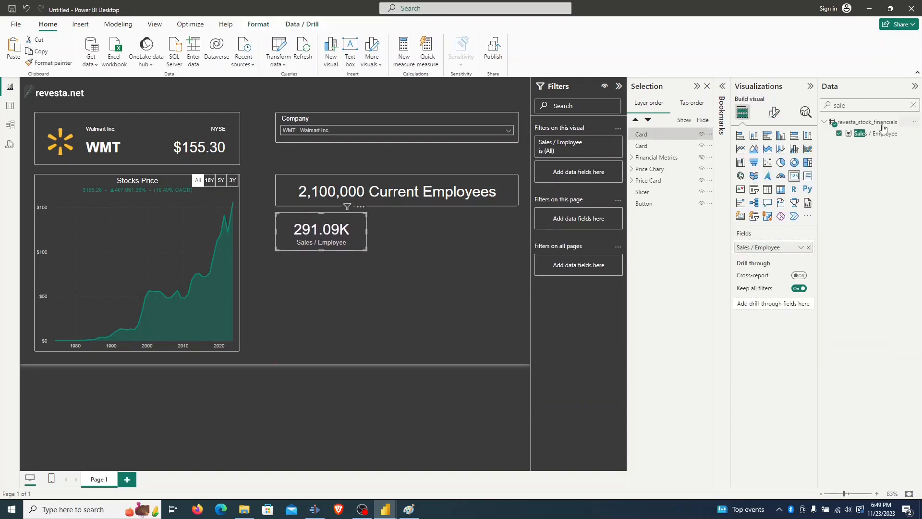
# Step: Format the Sales / Employee measure as currency with a dollar sign
pyautogui.click(876, 134)
pyautogui.click(131, 58)
pyautogui.click(144, 89)
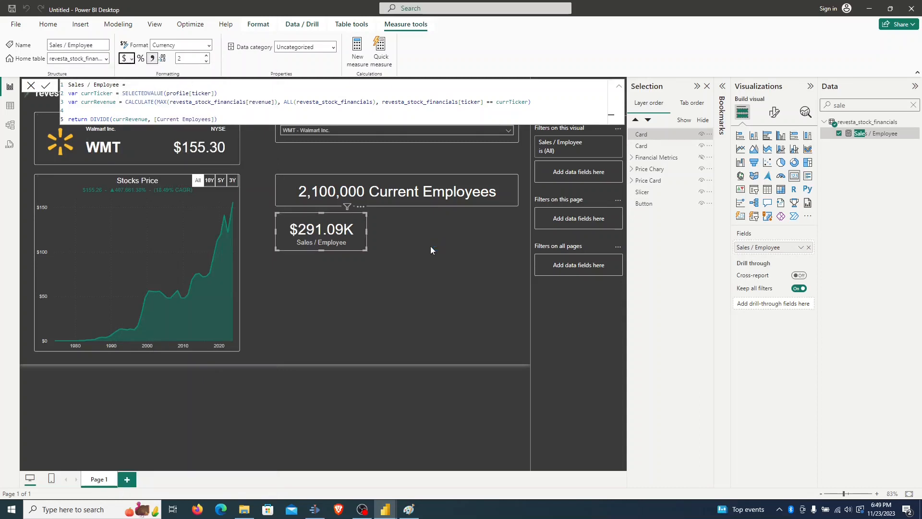
pyautogui.click(430, 246)
# Step: Duplicate the Sales / Employee card twice beside the original and narrow the cards to try a row of three
pyautogui.moveTo(265, 209); pyautogui.dragTo(382, 264)
pyautogui.hotkey('ctrl', 'c')
pyautogui.hotkey('ctrl', 'v')
pyautogui.moveTo(329, 238); pyautogui.dragTo(424, 230)
pyautogui.click(349, 236)
pyautogui.moveTo(367, 232); pyautogui.dragTo(357, 232)
pyautogui.moveTo(457, 228); pyautogui.dragTo(442, 228)
pyautogui.hotkey('ctrl', 'v')
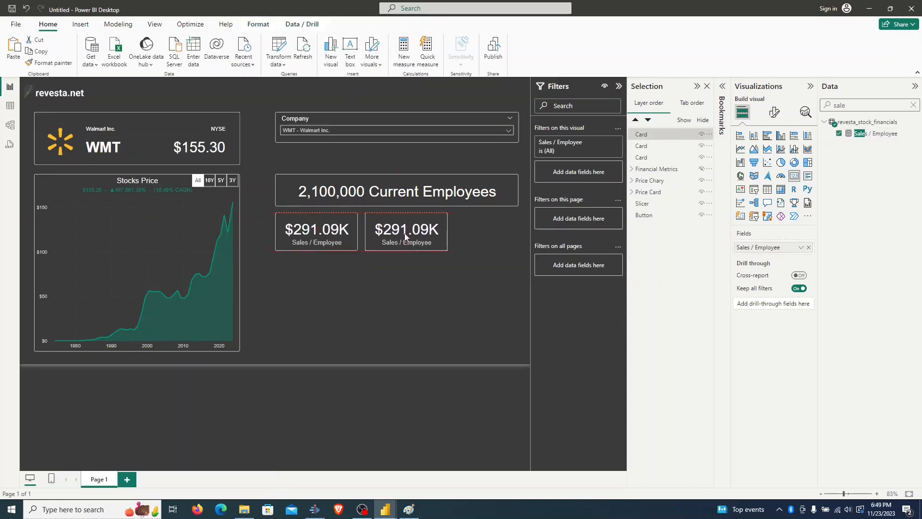
pyautogui.click(414, 239)
pyautogui.moveTo(409, 236)
pyautogui.mouseDown()
pyautogui.moveTo(475, 231)
pyautogui.moveTo(420, 239)
pyautogui.mouseUp()
# Step: Narrow the original Sales / Employee card further and reduce its callout value font size
pyautogui.click(344, 233)
pyautogui.moveTo(358, 232); pyautogui.dragTo(351, 231)
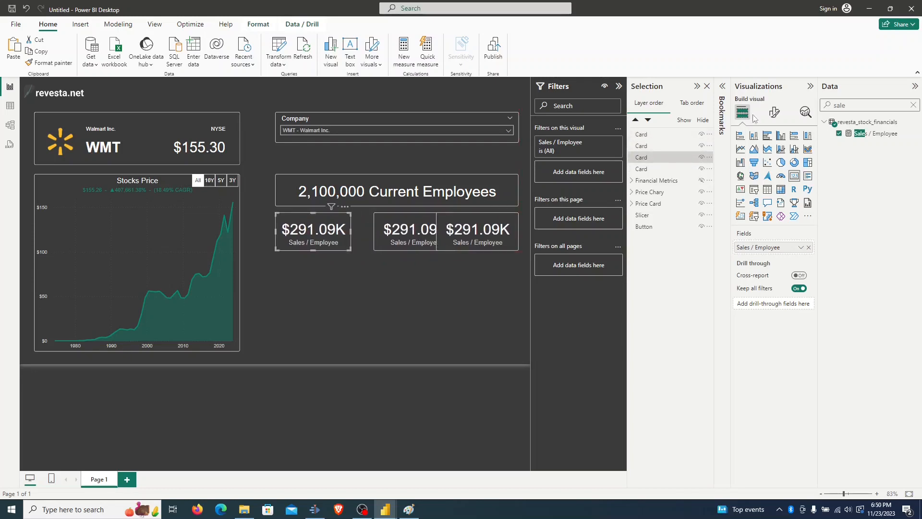
pyautogui.click(774, 112)
pyautogui.click(769, 138)
pyautogui.write('text')
pyautogui.click(806, 137)
pyautogui.click(740, 179)
pyautogui.doubleClick(806, 213)
pyautogui.doubleClick(807, 213)
# Step: Delete the two duplicated Sales / Employee cards, keeping only the resized original
pyautogui.click(402, 236)
pyautogui.press('Delete')
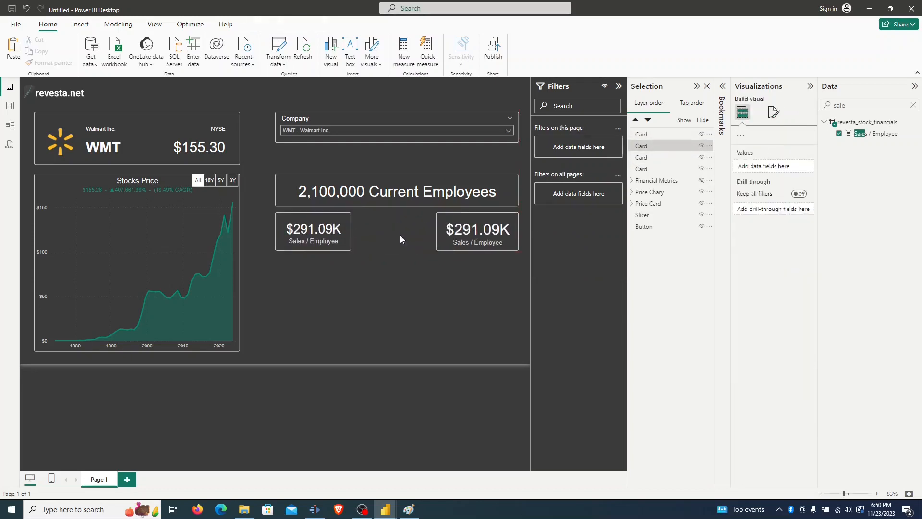
pyautogui.click(461, 235)
pyautogui.press('Delete')
# Step: Duplicate the resized Sales / Employee card twice into an evenly spaced row of three and remove the middle card's field
pyautogui.click(339, 226)
pyautogui.hotkey('ctrl', 'c')
pyautogui.hotkey('ctrl', 'v')
pyautogui.moveTo(332, 236); pyautogui.dragTo(477, 230)
pyautogui.hotkey('ctrl', 'c')
pyautogui.hotkey('ctrl', 'v')
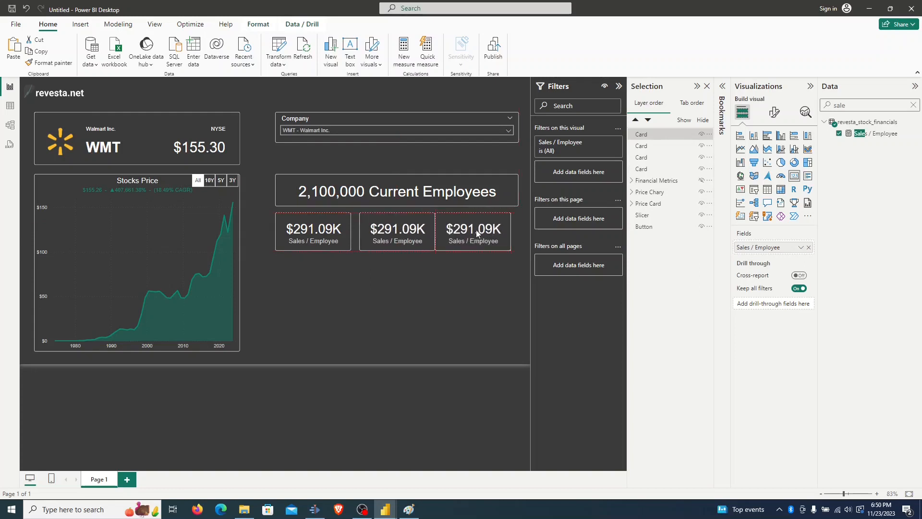
pyautogui.click(389, 241)
pyautogui.click(808, 246)
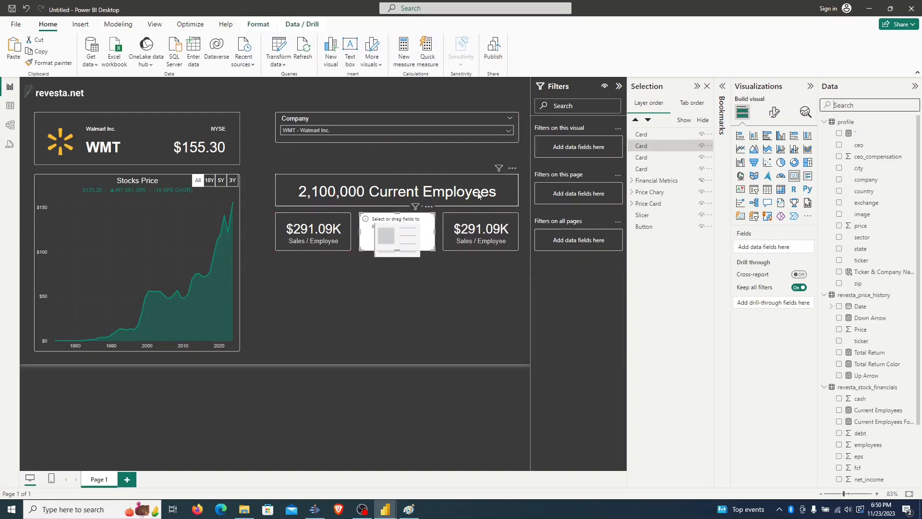
# Step: Replace the third card's field with ceo_compensation, formatted as dollar currency with 0 decimals and labeled CEO Compensation
pyautogui.click(807, 248)
pyautogui.click(864, 104)
pyautogui.write('ceo')
pyautogui.click(878, 145)
pyautogui.click(128, 58)
pyautogui.click(162, 91)
pyautogui.moveTo(799, 198); pyautogui.dragTo(763, 246)
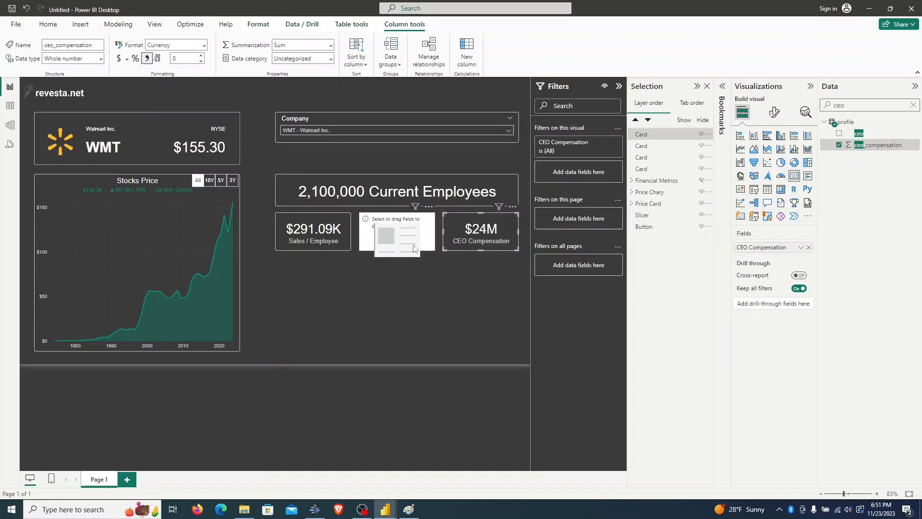
# Step: Start an Employees Added measure in revesta_stock_financials with variables currTicker, maxYear and secondMaxYear, the ticker's latest year other than maxYear
pyautogui.click(913, 105)
pyautogui.click(824, 122)
pyautogui.click(867, 226)
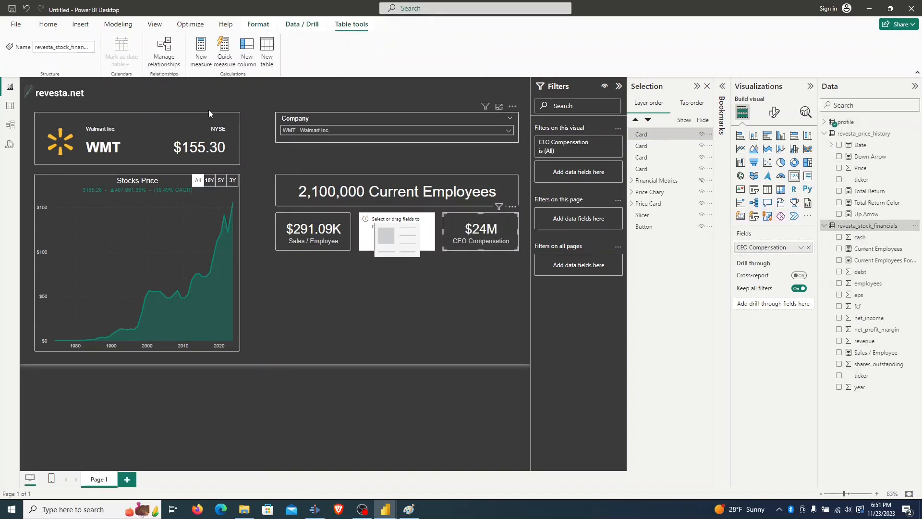
pyautogui.write('Employees Added =')
pyautogui.hotkey('shift', 'Return')
pyautogui.write('var currTicker = SELECTEDVALUE(profile[ticker])')
pyautogui.hotkey('shift', 'Return')
pyautogui.write('var maxYear = CALCULATE(MAX(revesta_stock_financials[year]), ALL(revesta_stock_financials), revesta_stock_financials[ticker] == currTicker)')
pyautogui.hotkey('shift', 'Return')
pyautogui.write('var secondMaxYear = CALCULATE(MAX(revesta_stock_financials[year]), ALL(revesta_stock_financials), revesta_stock_financials[ticker] == currTicker, revesta_stock_financials[year] <> maxYear)')
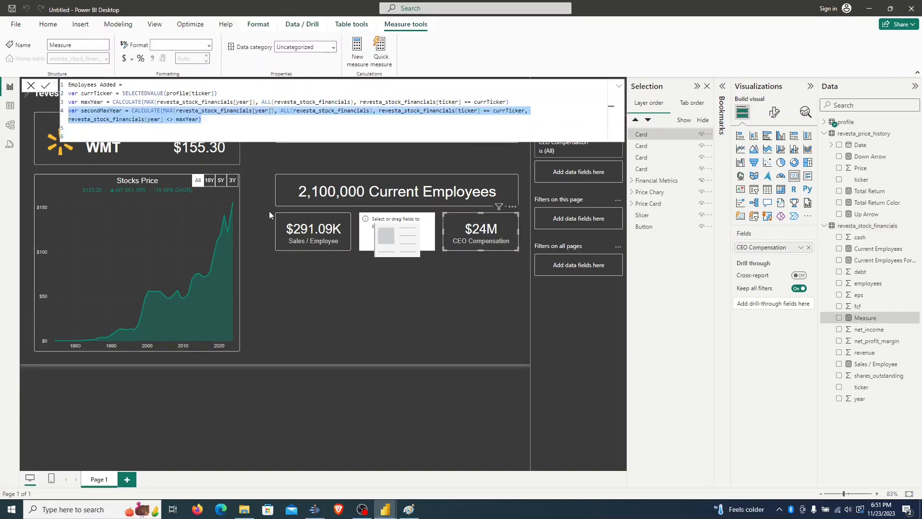
# Step: Complete Employees Added with prevEmployees, the maximum employees for secondMaxYear, returning [Current Employees] - prevEmployees
pyautogui.hotkey('shift', 'Return')
pyautogui.press('Return')
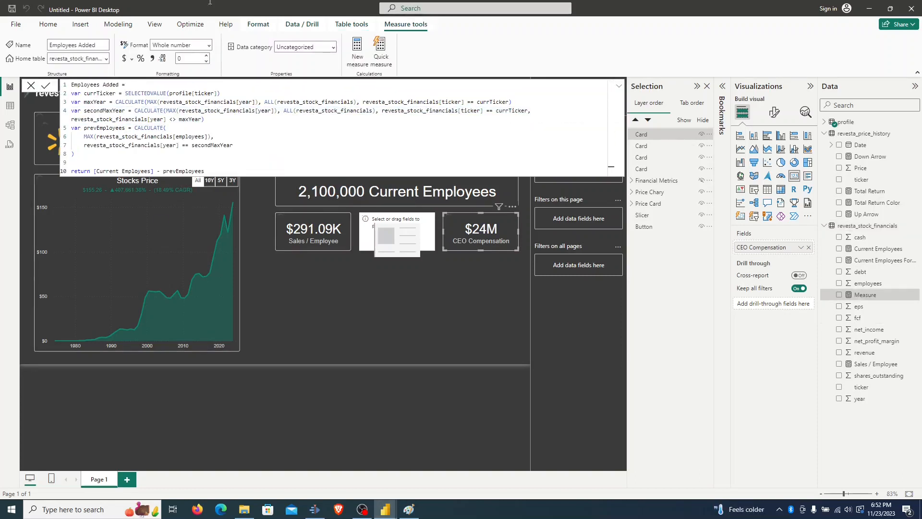
pyautogui.click(30, 85)
# Step: Assign the Employees Added measure to the empty middle card
pyautogui.click(859, 106)
pyautogui.write('added')
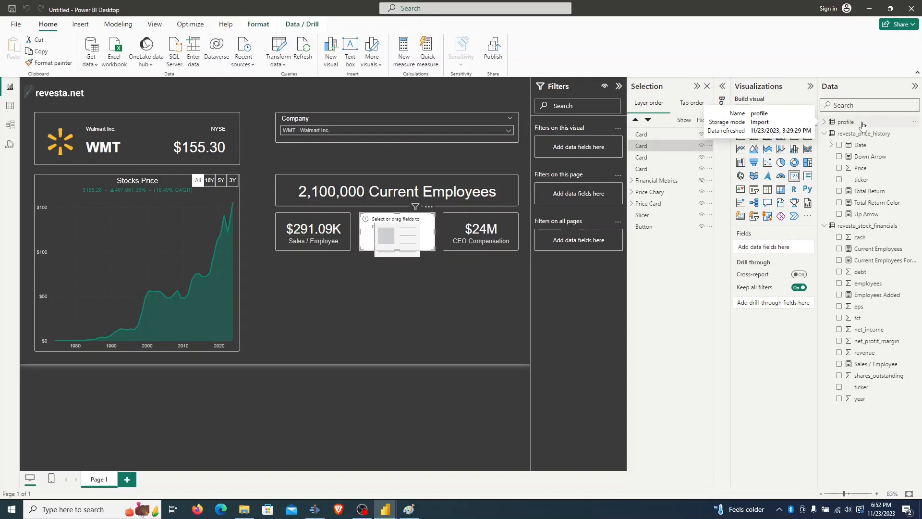
pyautogui.moveTo(870, 133); pyautogui.dragTo(762, 249)
pyautogui.click(490, 256)
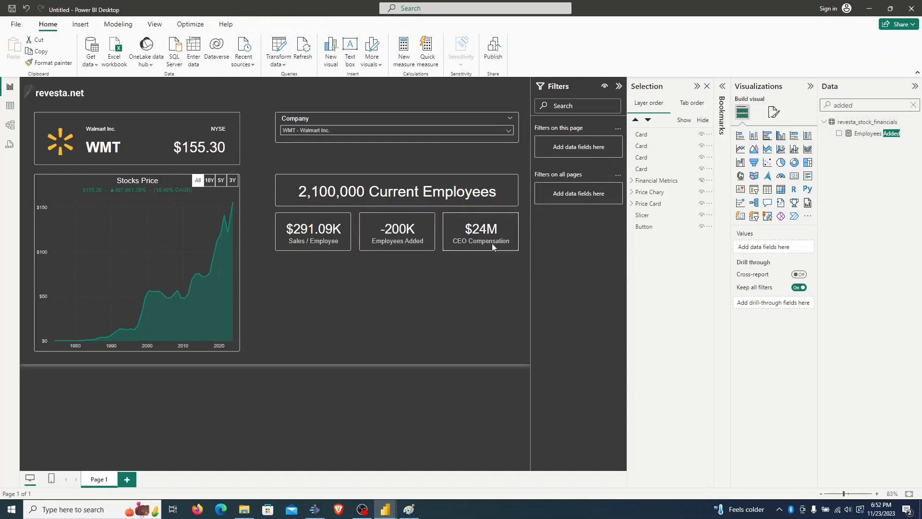
# Step: Add a stacked column chart below the three cards, spanning their full width and ending level with the Stocks Price chart
pyautogui.click(753, 137)
pyautogui.moveTo(98, 312); pyautogui.dragTo(351, 311)
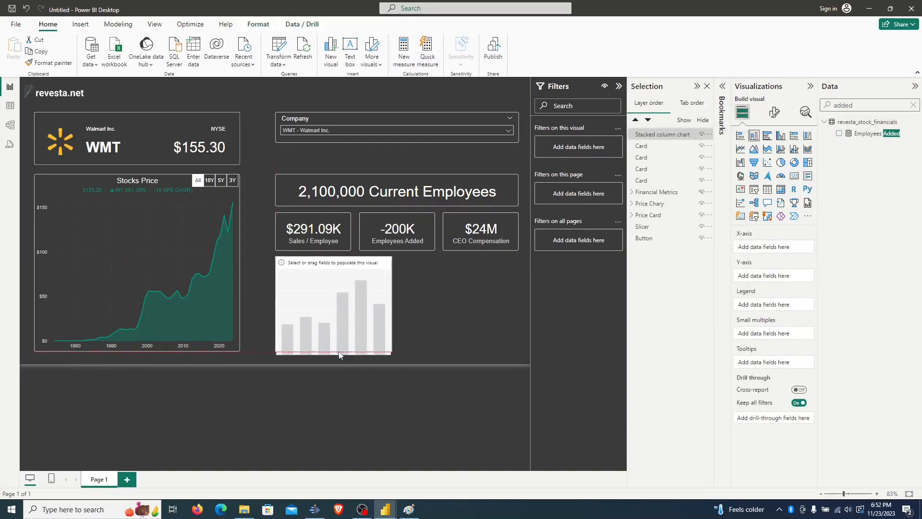
pyautogui.moveTo(422, 308); pyautogui.dragTo(493, 309)
# Step: Assign year from revesta_stock_financials to the column chart's X-axis and employees to its Y-axis
pyautogui.click(913, 105)
pyautogui.write('Year')
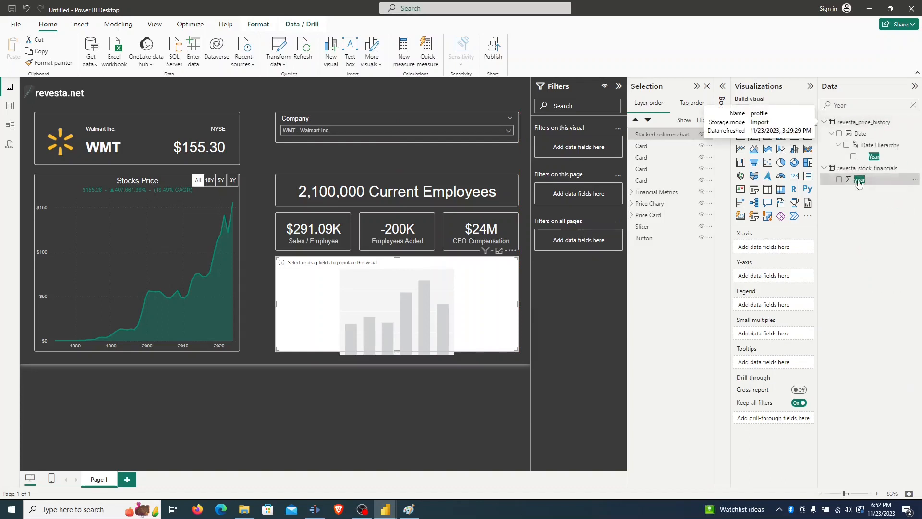
pyautogui.moveTo(860, 179); pyautogui.dragTo(752, 249)
pyautogui.click(913, 105)
pyautogui.write('empl')
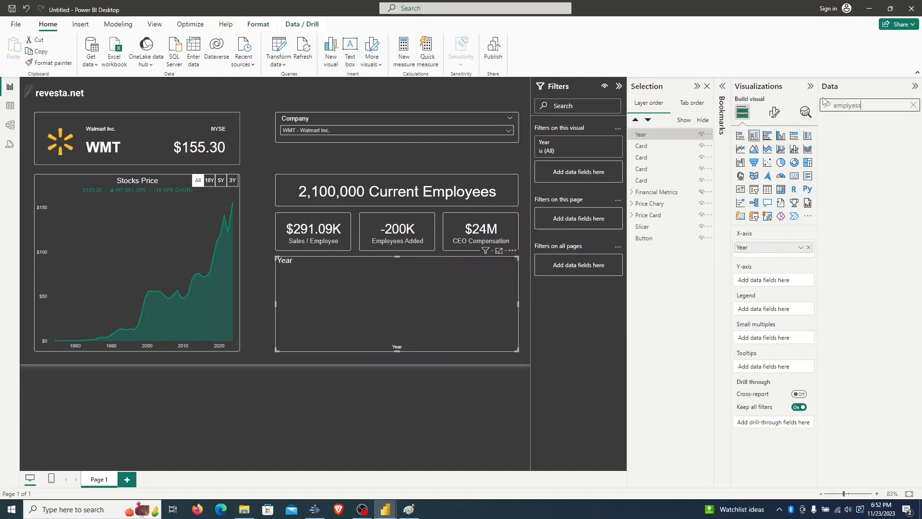
pyautogui.click(864, 160)
# Step: Turn on the employees column chart's data labels and hide its X-axis title
pyautogui.click(774, 113)
pyautogui.click(768, 136)
pyautogui.write('data labe')
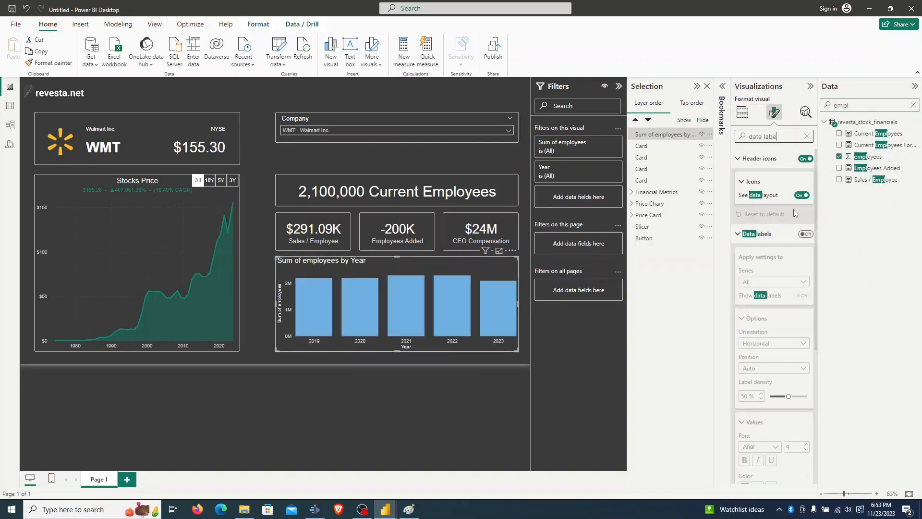
pyautogui.click(805, 159)
pyautogui.click(807, 137)
pyautogui.click(745, 180)
pyautogui.click(805, 357)
pyautogui.click(745, 179)
# Step: Rename the chart's Y-axis field as Employees and hide the Y-axis title
pyautogui.click(742, 113)
pyautogui.doubleClick(760, 280)
pyautogui.write('Employees')
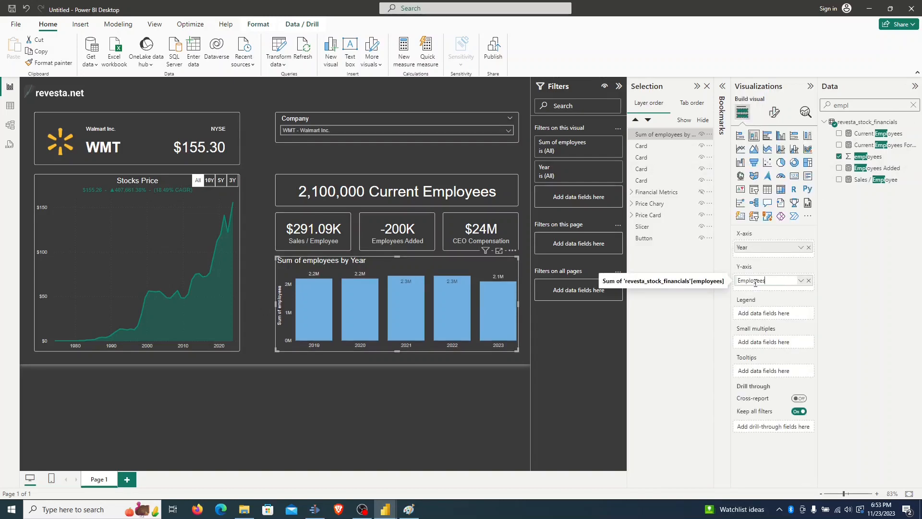
pyautogui.press('Return')
pyautogui.click(774, 112)
pyautogui.click(750, 199)
pyautogui.click(802, 344)
# Step: Shorten the column chart's title to Employees and center it
pyautogui.click(767, 135)
pyautogui.write('title')
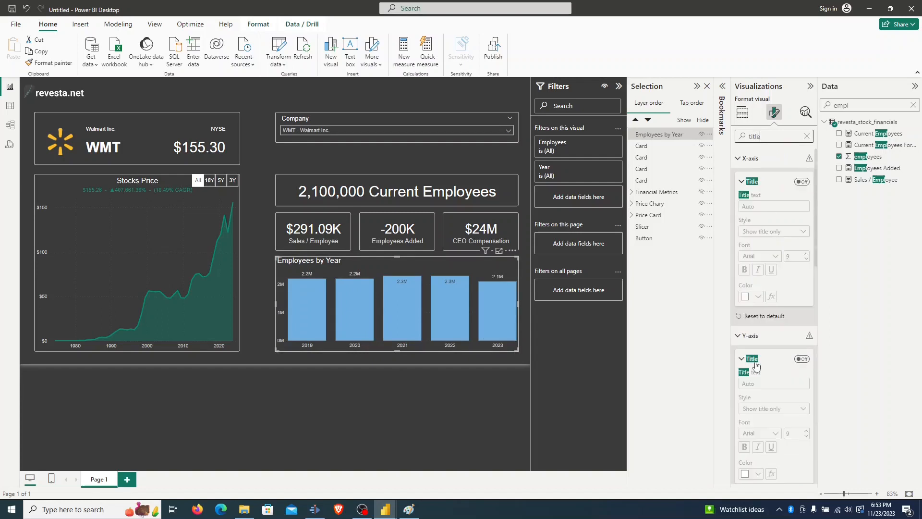
pyautogui.moveTo(770, 259); pyautogui.dragTo(807, 261)
pyautogui.click(257, 293)
pyautogui.click(323, 118)
pyautogui.click(357, 158)
# Step: Give the Employees chart a colored visual border with 4 px rounded corners
pyautogui.click(447, 271)
pyautogui.click(773, 113)
pyautogui.click(768, 137)
pyautogui.write('border')
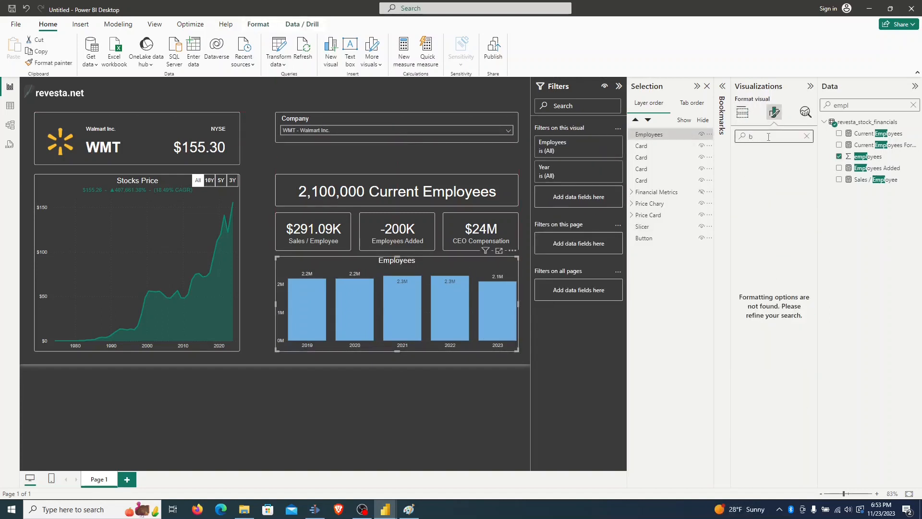
pyautogui.click(801, 181)
pyautogui.click(757, 206)
pyautogui.click(747, 246)
pyautogui.doubleClick(746, 234)
pyautogui.write('4')
# Step: Group the four employee cards with the Employees chart and name the group Employee Metrics
pyautogui.moveTo(263, 162); pyautogui.dragTo(546, 367)
pyautogui.hotkey('ctrl', 'g')
pyautogui.doubleClick(644, 135)
pyautogui.write('Employee Metrics')
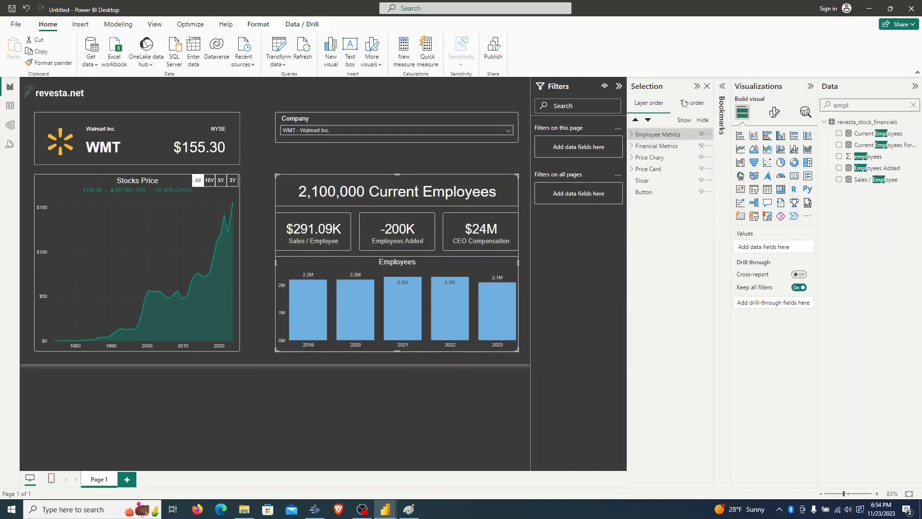
# Step: Hide the Employee Metrics group and place a new card visual below the Company slicer, beside the Stocks Price chart
pyautogui.click(701, 134)
pyautogui.click(795, 178)
pyautogui.moveTo(78, 307); pyautogui.dragTo(333, 218)
pyautogui.moveTo(334, 263); pyautogui.dragTo(460, 202)
pyautogui.hotkey('ctrl', 'c')
pyautogui.hotkey('ctrl', 'v')
pyautogui.press('Delete')
pyautogui.click(342, 202)
# Step: Show the profile table's ceo field in the new card and set its callout value font size to 18
pyautogui.moveTo(879, 105); pyautogui.dragTo(818, 109)
pyautogui.write('CEO')
pyautogui.moveTo(858, 135); pyautogui.dragTo(776, 250)
pyautogui.click(773, 111)
pyautogui.click(783, 137)
pyautogui.write('titl')
pyautogui.click(759, 179)
pyautogui.click(795, 211)
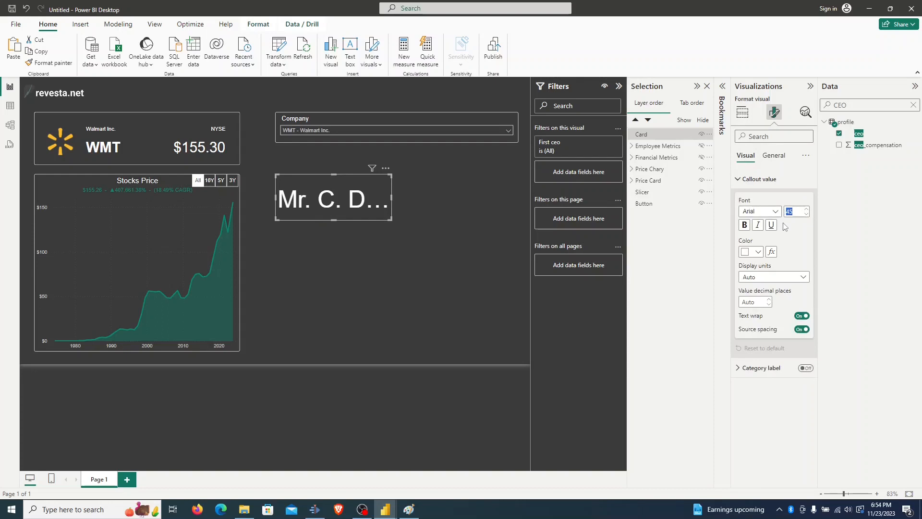
pyautogui.write('18')
# Step: Turn on the card's category label and rename its field as CEO
pyautogui.click(739, 370)
pyautogui.click(805, 368)
pyautogui.click(743, 112)
pyautogui.doubleClick(749, 248)
pyautogui.write('CEO')
pyautogui.press('Return')
# Step: Give the CEO card a light-colored visual border
pyautogui.click(774, 112)
pyautogui.click(774, 137)
pyautogui.write('border')
pyautogui.click(802, 181)
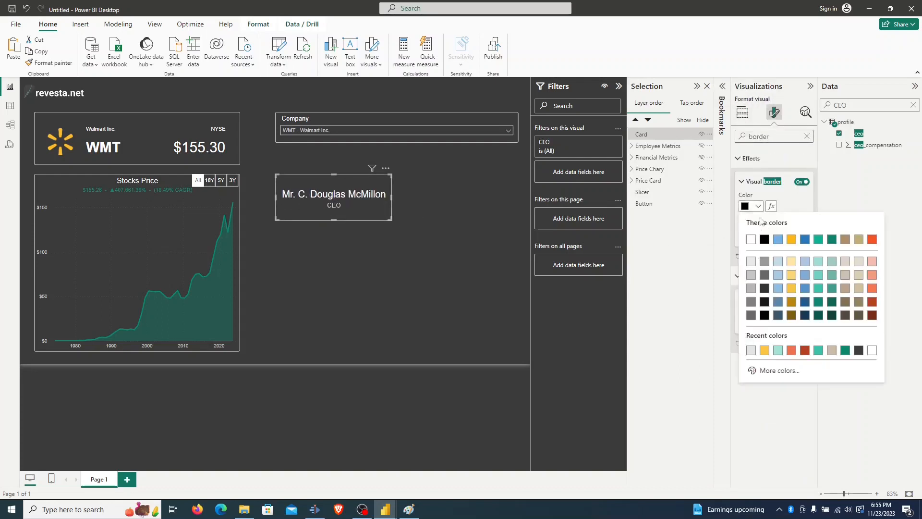
pyautogui.click(760, 233)
# Step: Duplicate the CEO card and place the copy beside the original
pyautogui.moveTo(266, 166); pyautogui.dragTo(421, 242)
pyautogui.hotkey('ctrl', 'c')
pyautogui.hotkey('ctrl', 'v')
pyautogui.moveTo(356, 199); pyautogui.dragTo(475, 192)
# Step: Replace the copied card's field with the profile table's sector field and rename it Sector
pyautogui.click(809, 248)
pyautogui.doubleClick(840, 106)
pyautogui.write('sec')
pyautogui.moveTo(862, 134); pyautogui.dragTo(769, 247)
pyautogui.doubleClick(750, 248)
pyautogui.write('Sector')
pyautogui.press('Return')
# Step: Insert an ArcGIS map below the CEO and Sector cards and size it to span both cards
pyautogui.click(451, 288)
pyautogui.click(767, 216)
pyautogui.moveTo(86, 329); pyautogui.dragTo(383, 226)
pyautogui.moveTo(334, 313); pyautogui.dragTo(332, 348)
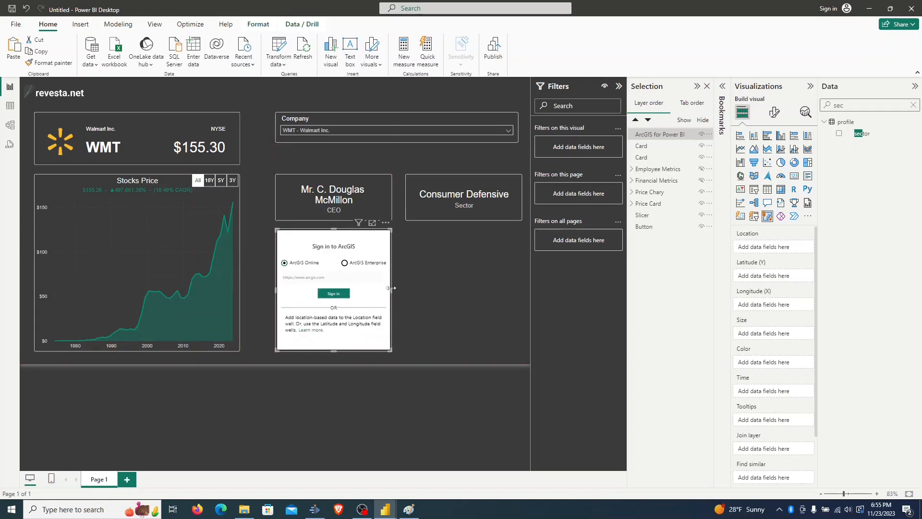
pyautogui.moveTo(391, 288); pyautogui.dragTo(522, 294)
# Step: Add a calculated column to the profile table: address = profile[city] & ", " & profile[state] & ", " & profile[country]
pyautogui.click(10, 108)
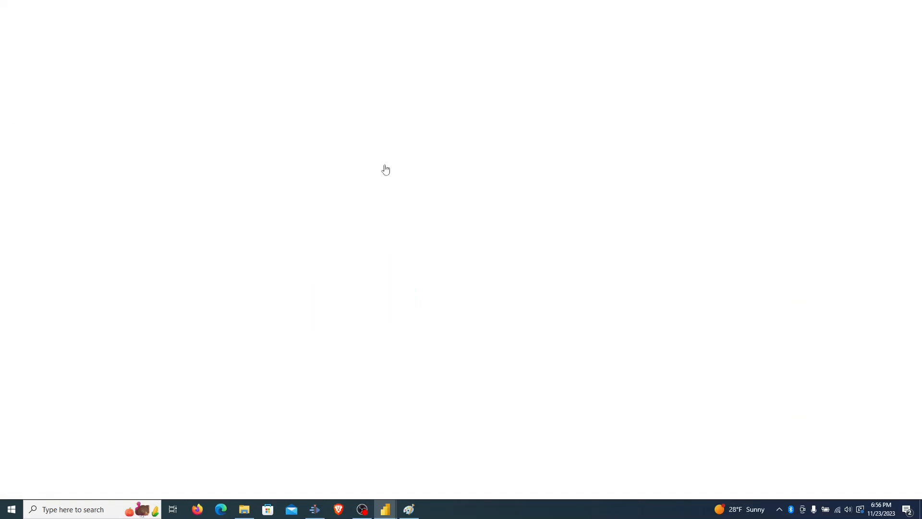
pyautogui.write('city')
pyautogui.click(838, 133)
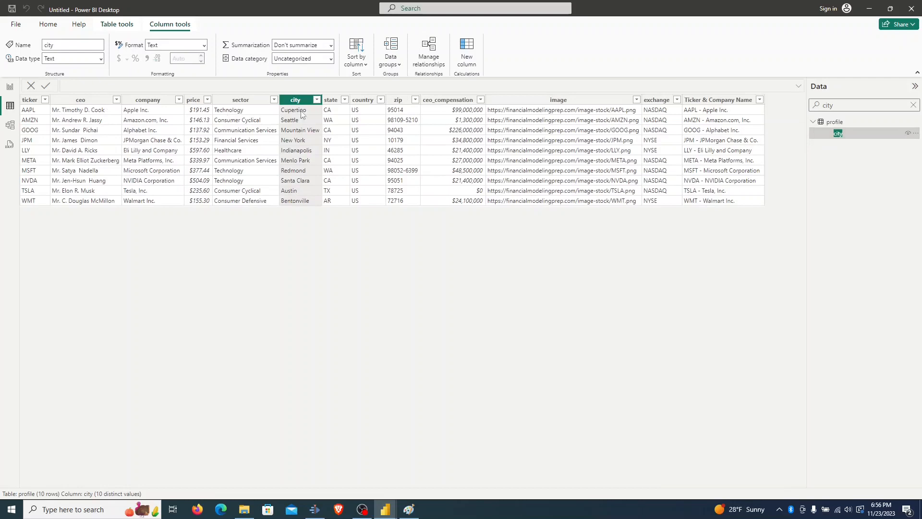
pyautogui.click(466, 48)
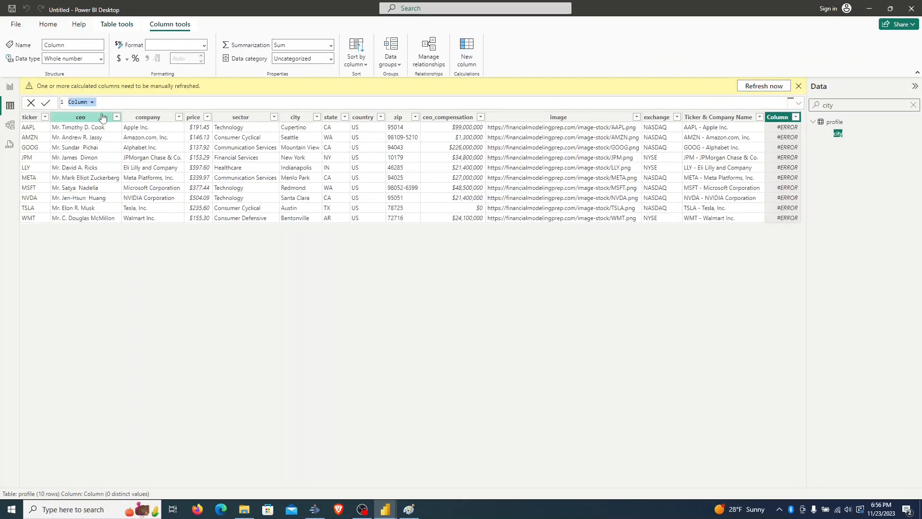
pyautogui.write('address = profile[')
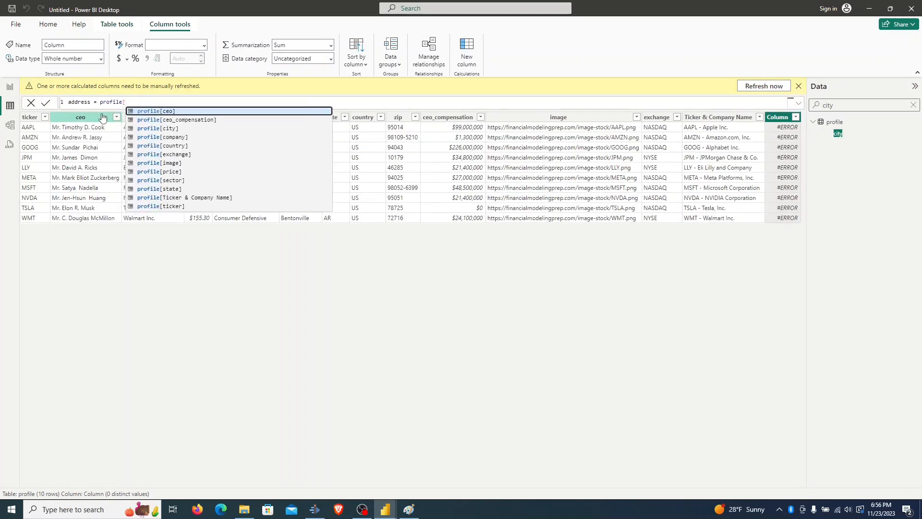
pyautogui.write('city] & ", " & profile[state] * ')
pyautogui.write('", " & profile[country]')
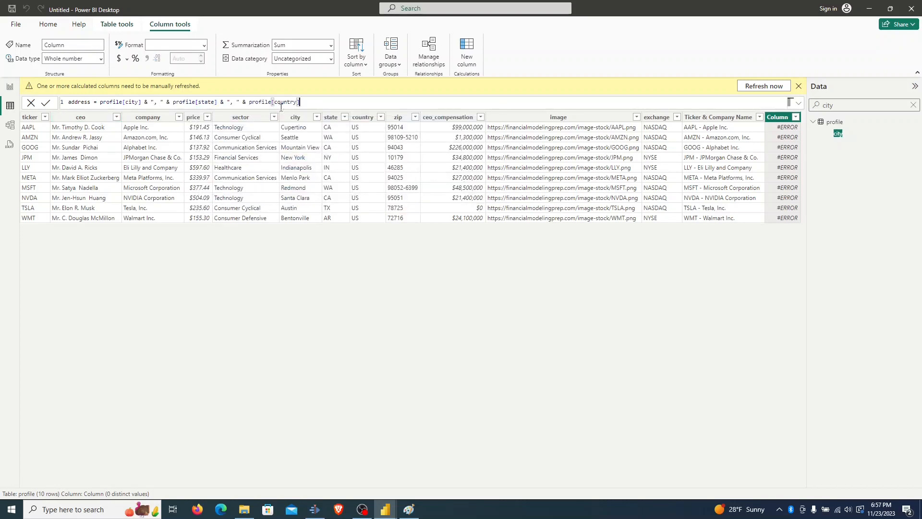
pyautogui.press('Return')
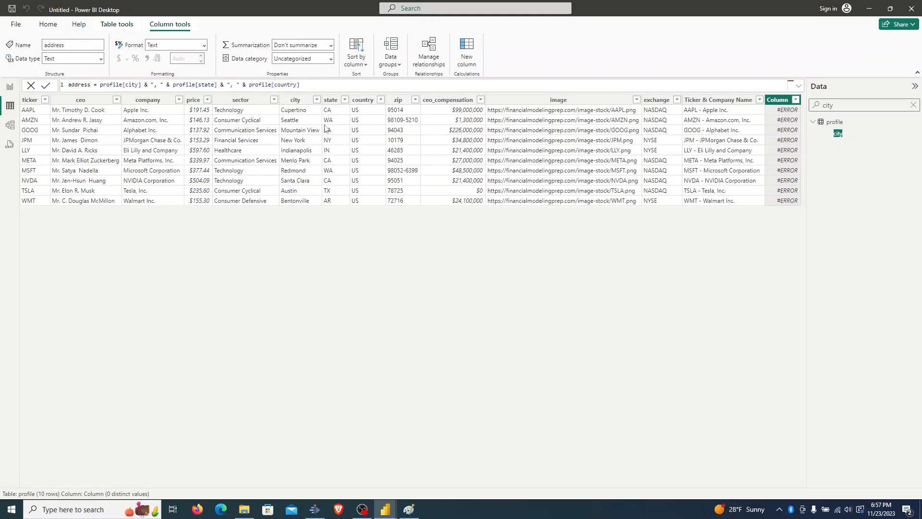
# Step: Plot the new address field as the location on the ArcGIS map in the report
pyautogui.click(10, 88)
pyautogui.click(868, 110)
pyautogui.write('addre')
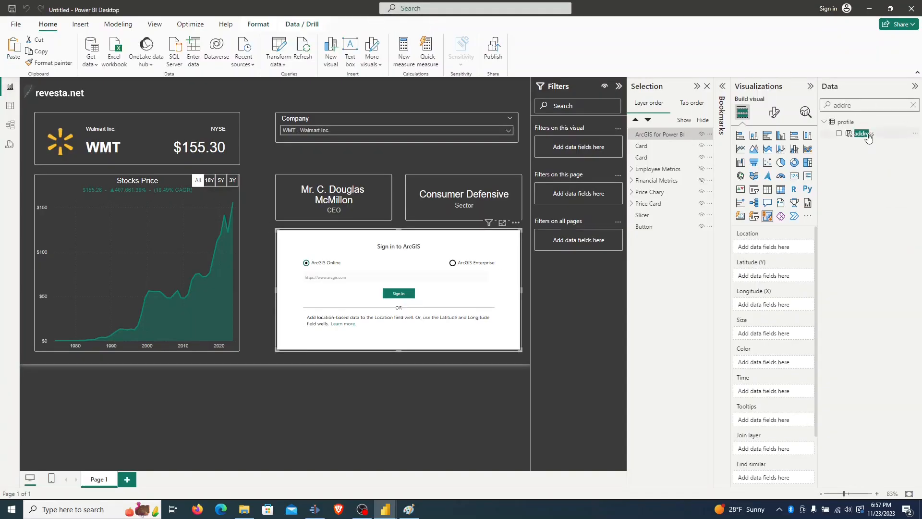
pyautogui.click(838, 133)
# Step: Hide the map's title and give the map a light gray visual border
pyautogui.click(774, 112)
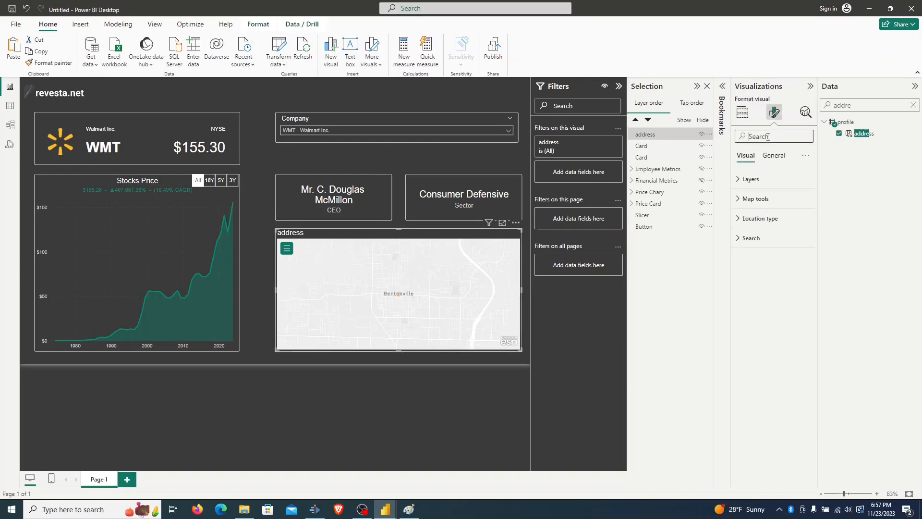
pyautogui.click(774, 137)
pyautogui.write('title')
pyautogui.click(806, 231)
pyautogui.doubleClick(754, 136)
pyautogui.write('border')
pyautogui.click(802, 182)
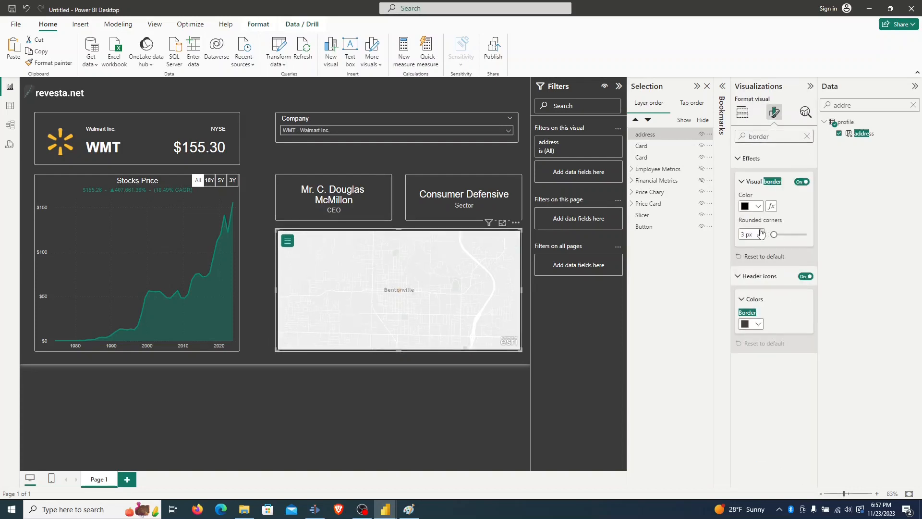
pyautogui.click(755, 206)
pyautogui.click(753, 260)
# Step: Group the CEO card, Sector card and map, and name the group Background
pyautogui.moveTo(259, 163); pyautogui.dragTo(442, 288)
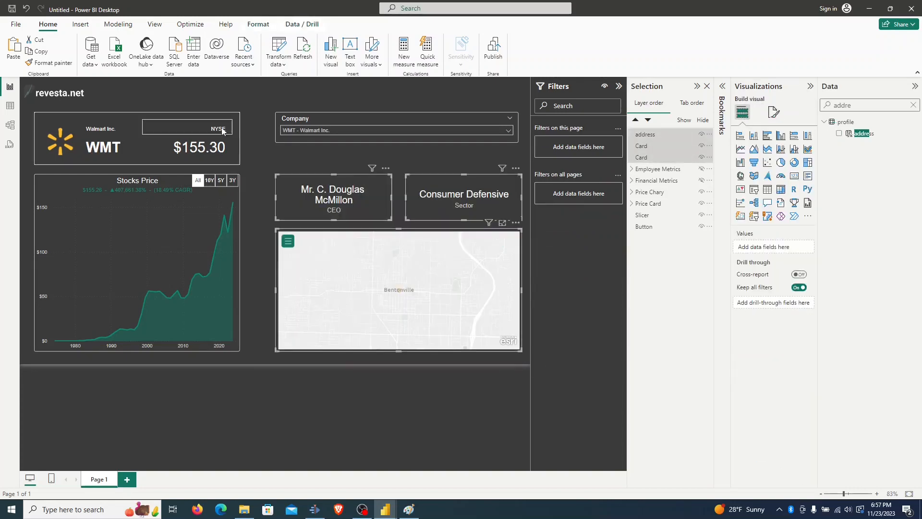
pyautogui.hotkey('ctrl', 'g')
pyautogui.doubleClick(648, 135)
pyautogui.write('Background')
pyautogui.press('Return')
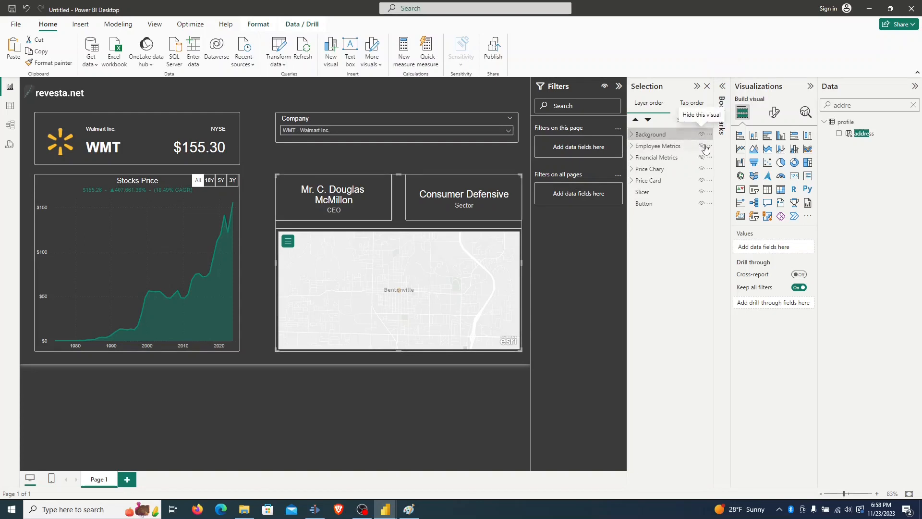
# Step: Display the report's list of bookmarks
pyautogui.click(723, 89)
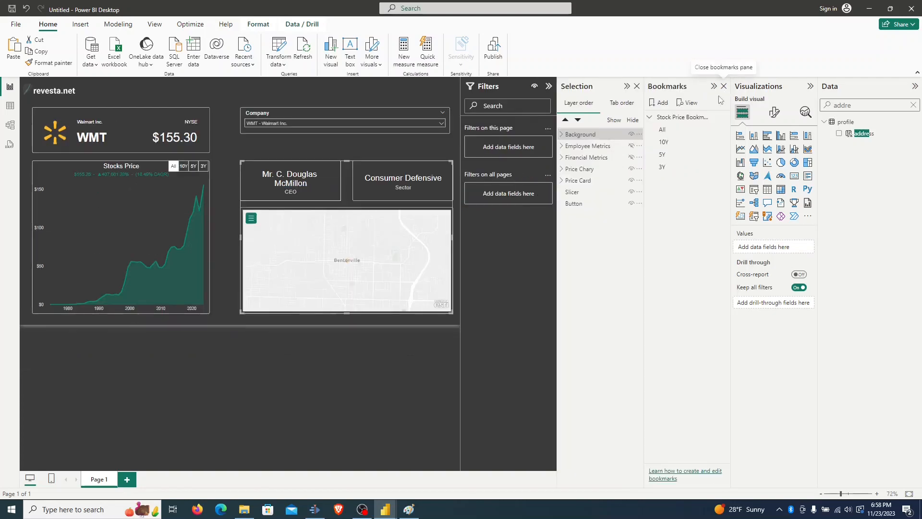
pyautogui.click(656, 104)
pyautogui.click(723, 129)
pyautogui.click(749, 160)
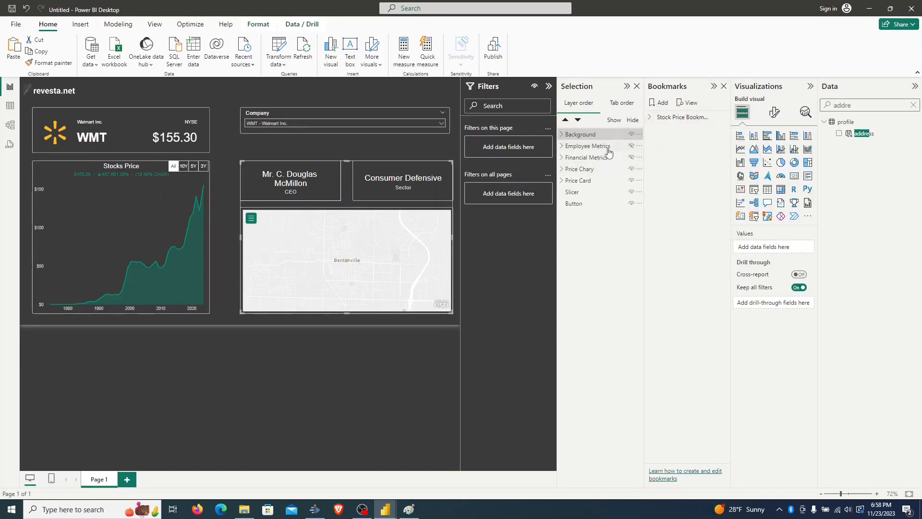
# Step: Add a bookmark named Background that applies only to the selected Background, Employee Metrics and Financial Metrics groups
pyautogui.keyDown('ctrl'); pyautogui.click(605, 146); pyautogui.keyUp('ctrl')
pyautogui.keyDown('ctrl'); pyautogui.click(602, 158); pyautogui.keyUp('ctrl')
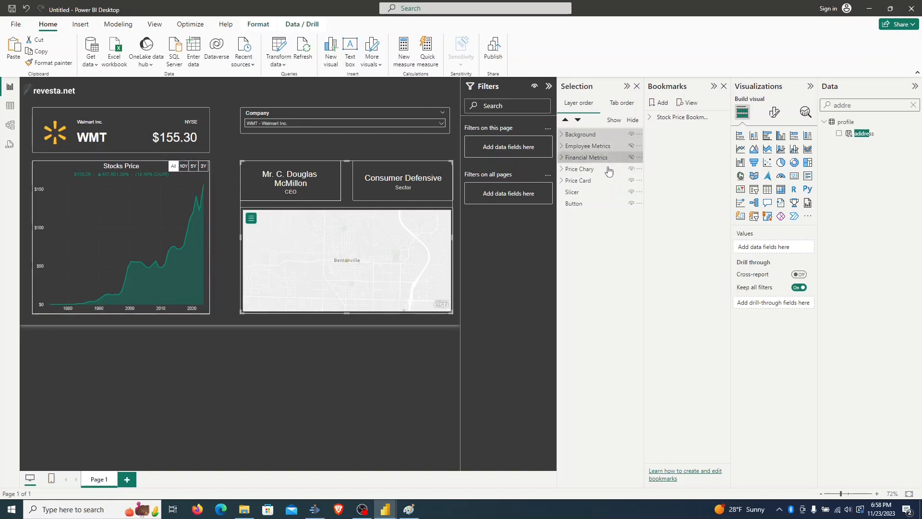
pyautogui.click(658, 104)
pyautogui.click(722, 129)
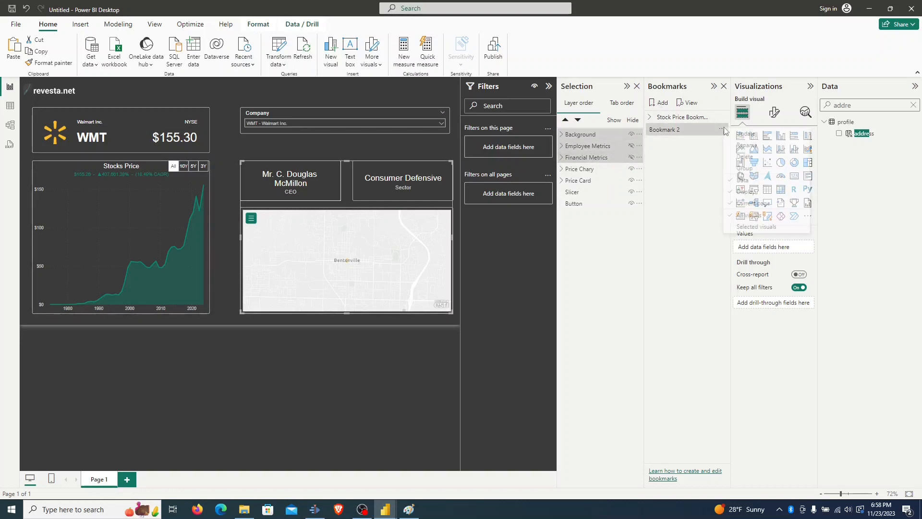
pyautogui.click(750, 227)
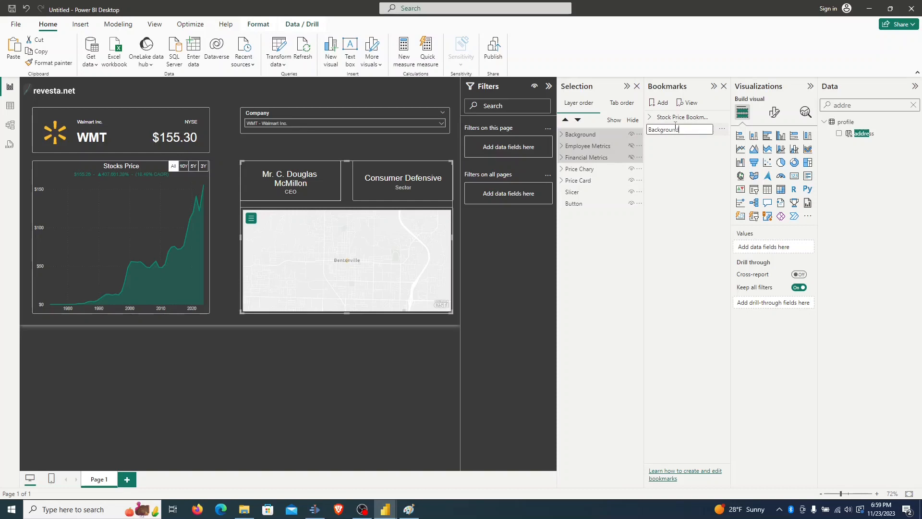
pyautogui.press('Return')
# Step: Show Employee Metrics, hide Background, and save this view as a selected-visuals bookmark named Employees
pyautogui.click(631, 146)
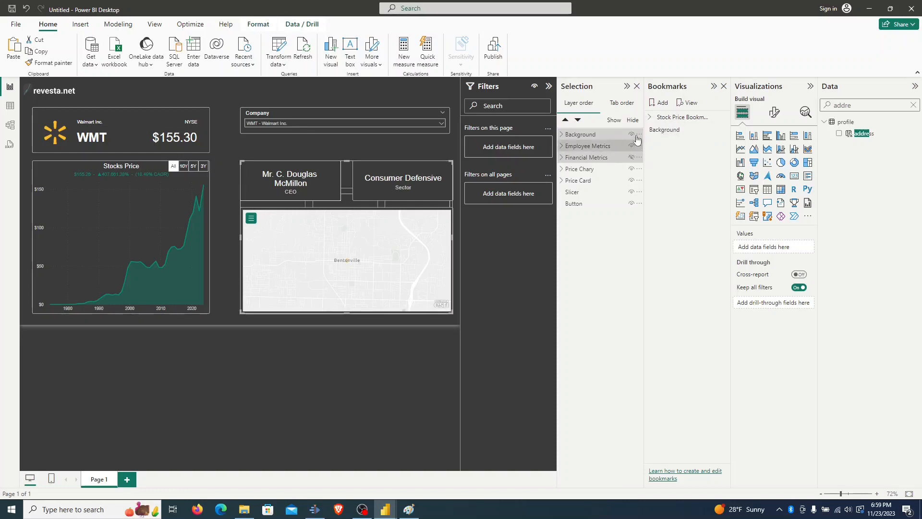
pyautogui.keyDown('shift'); pyautogui.click(602, 136); pyautogui.keyUp('shift')
pyautogui.click(658, 104)
pyautogui.click(722, 141)
pyautogui.click(749, 241)
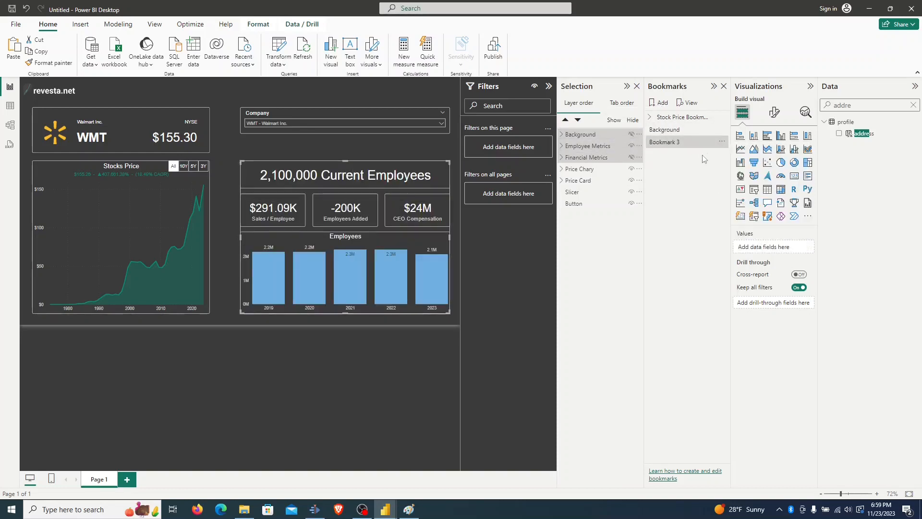
pyautogui.doubleClick(671, 142)
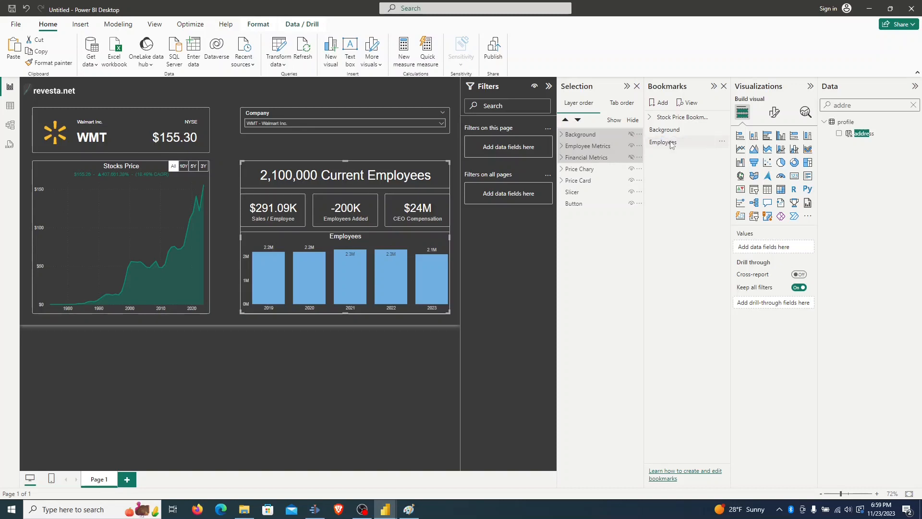
# Step: Hide Employee Metrics, show Financial Metrics, and save this view as a selected-visuals bookmark named Financial Metrics
pyautogui.click(631, 145)
pyautogui.click(631, 157)
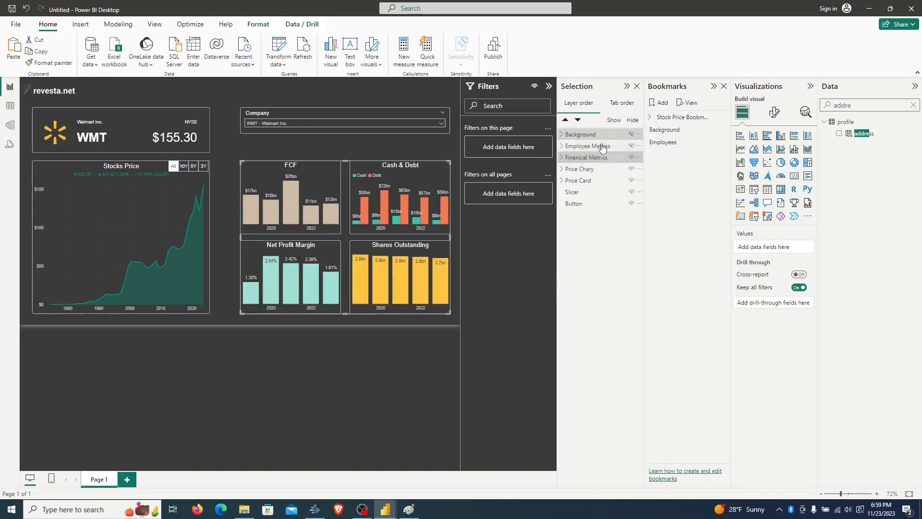
pyautogui.click(659, 103)
pyautogui.click(722, 154)
pyautogui.click(749, 241)
pyautogui.doubleClick(675, 154)
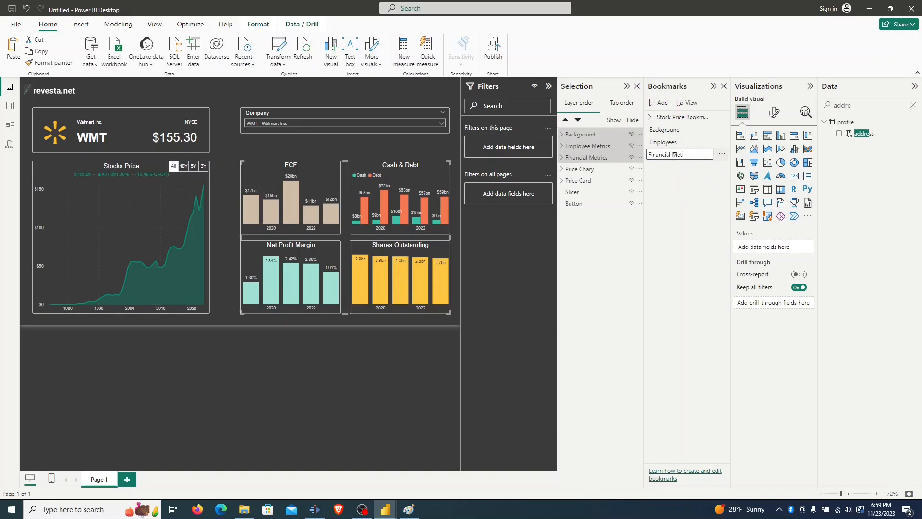
# Step: Group the Background, Employees and Financial Metrics bookmarks under the name Company Metrics
pyautogui.click(675, 157)
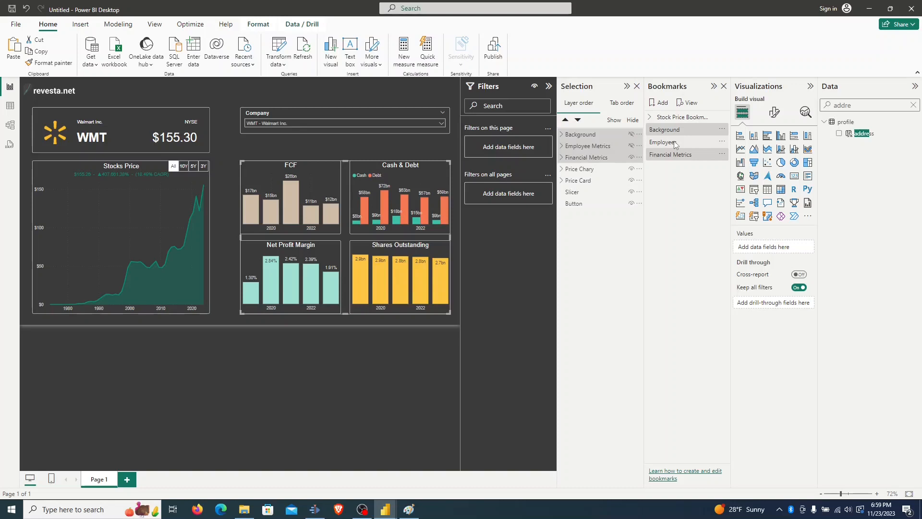
pyautogui.keyDown('ctrl'); pyautogui.click(674, 142); pyautogui.keyUp('ctrl')
pyautogui.click(722, 142)
pyautogui.click(722, 176)
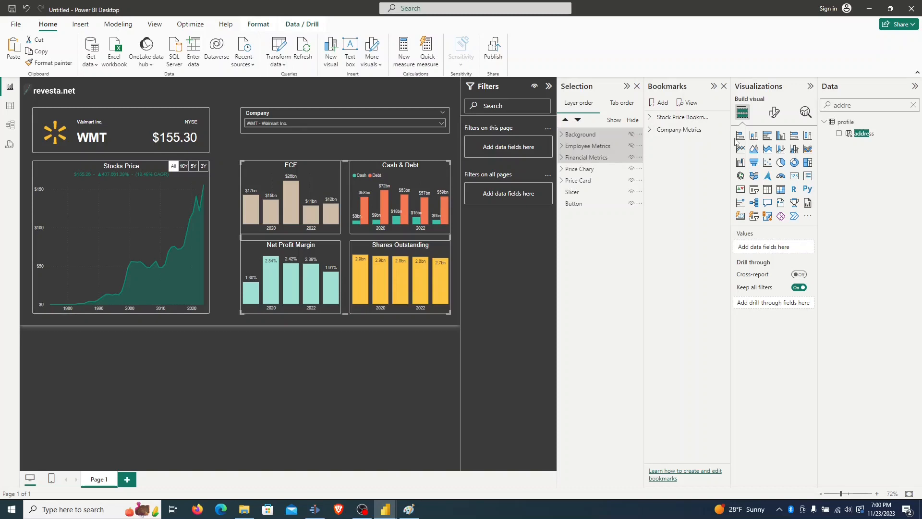
# Step: Insert a bookmark navigator and limit it to the Company Metrics bookmark group
pyautogui.click(278, 136)
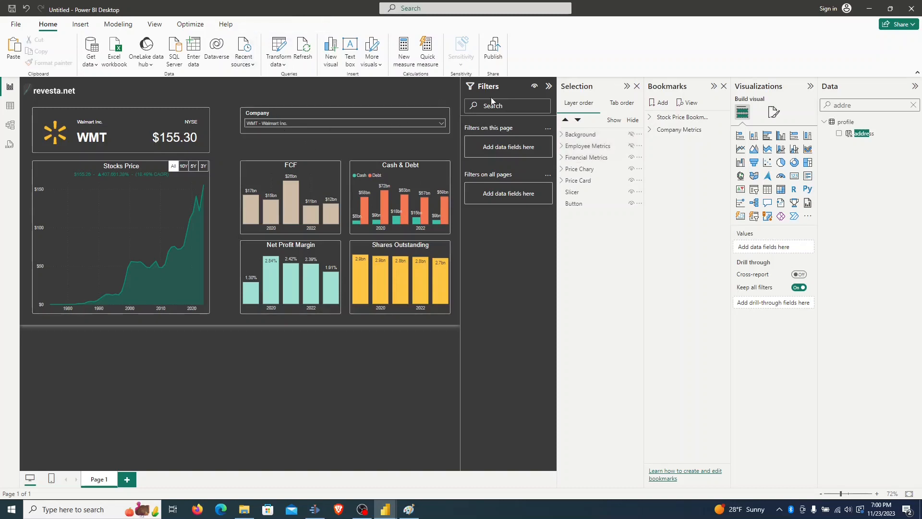
pyautogui.click(80, 25)
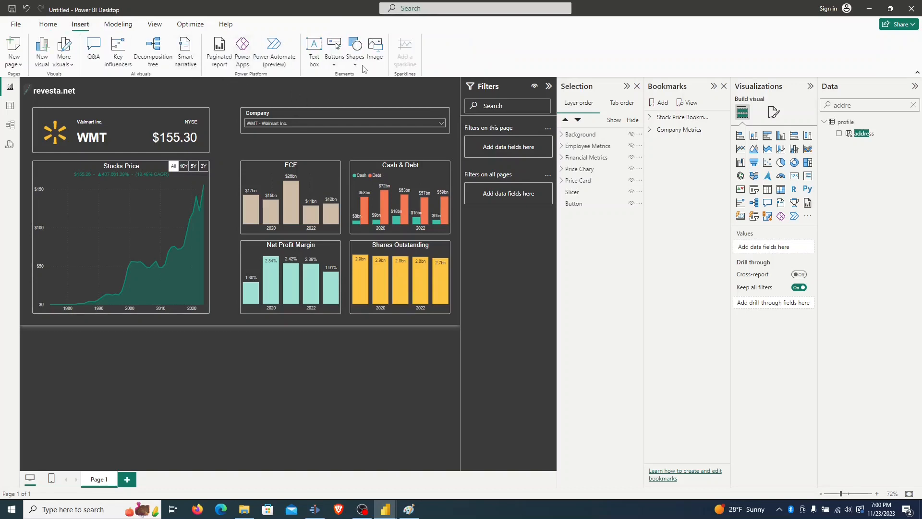
pyautogui.click(338, 66)
pyautogui.moveTo(369, 257)
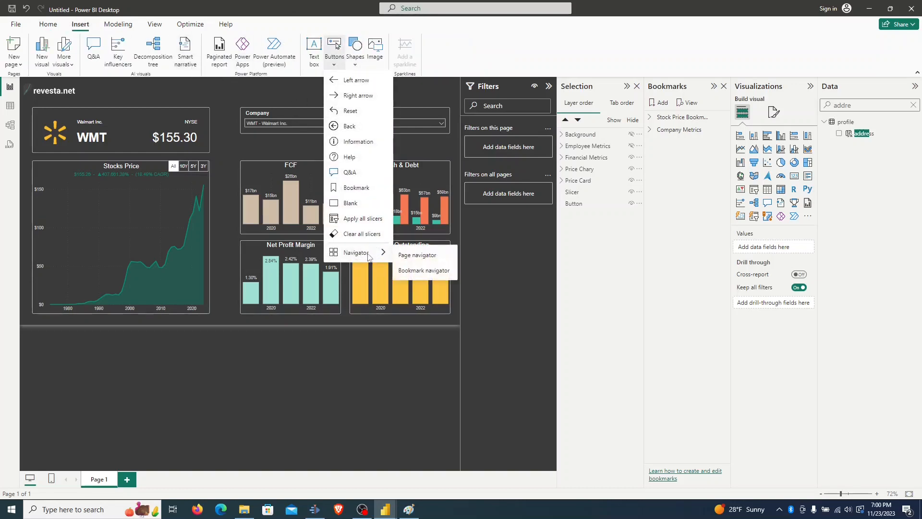
pyautogui.click(424, 270)
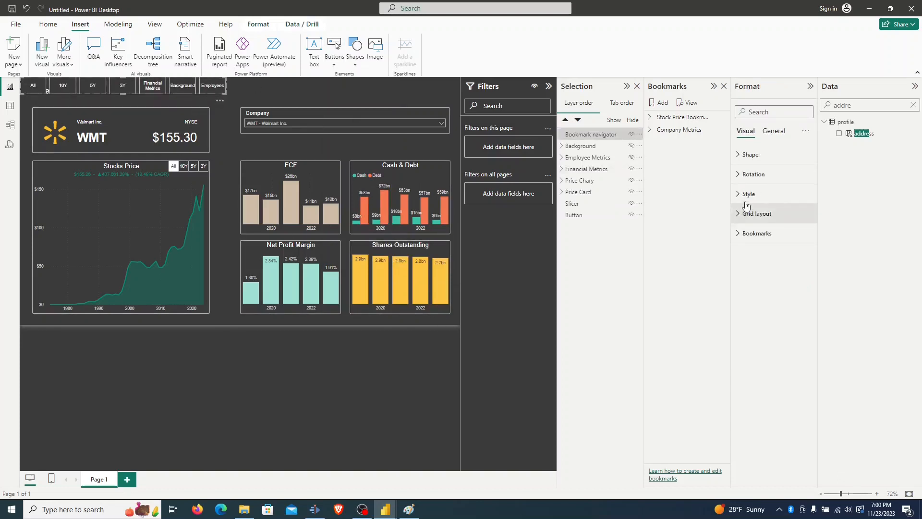
pyautogui.click(737, 234)
pyautogui.click(793, 269)
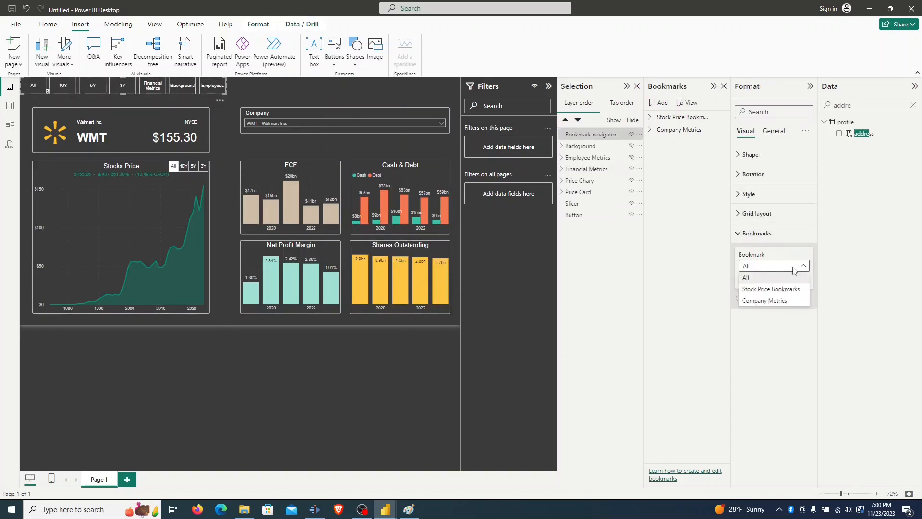
pyautogui.click(757, 301)
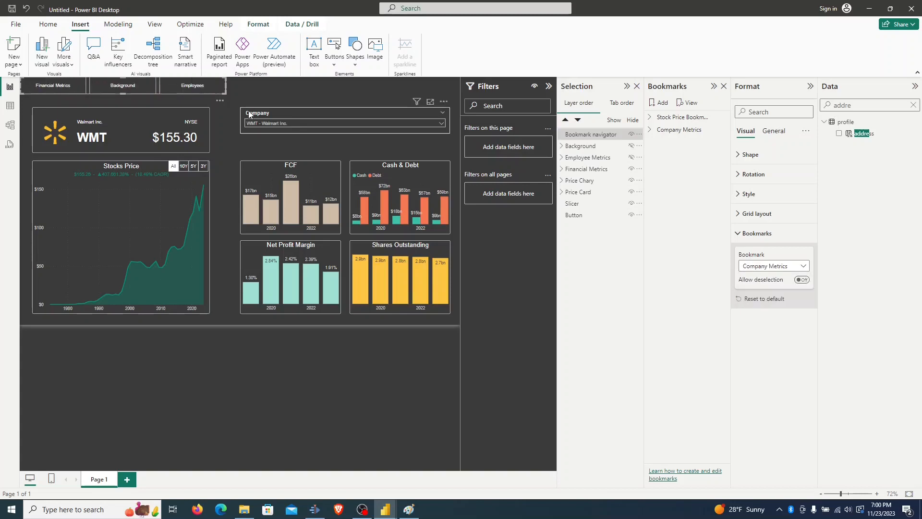
# Step: Place the bookmark navigator between the Company slicer and the financial charts and fit its size to the gap
pyautogui.moveTo(187, 86); pyautogui.dragTo(449, 148)
pyautogui.click(348, 130)
pyautogui.moveTo(346, 134); pyautogui.dragTo(345, 139)
# Step: Group the Company slicer, bookmark navigator and all three metrics groups, and widen the group slightly toward the Stocks Price chart
pyautogui.moveTo(231, 100); pyautogui.dragTo(461, 328)
pyautogui.hotkey('ctrl', 'g')
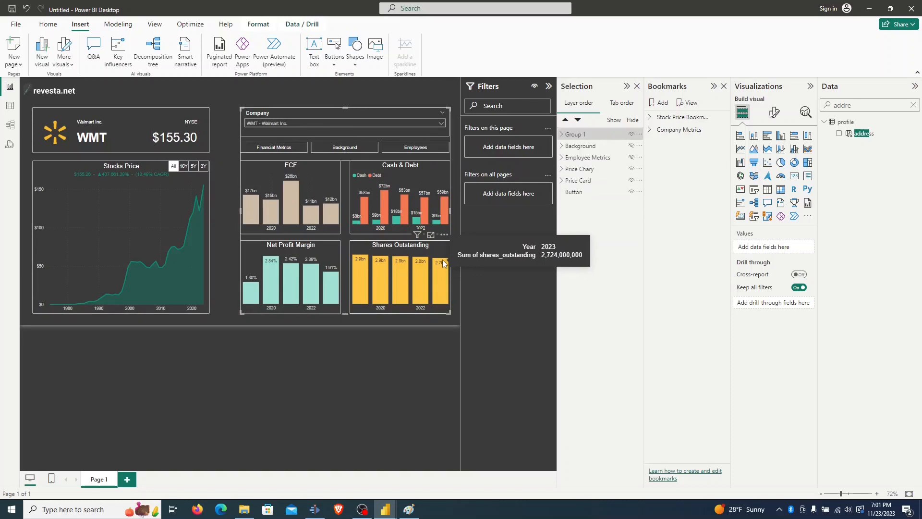
pyautogui.hotkey('ctrl', 'z')
pyautogui.keyDown('ctrl'); pyautogui.click(599, 159); pyautogui.keyUp('ctrl')
pyautogui.keyDown('ctrl'); pyautogui.click(595, 147); pyautogui.keyUp('ctrl')
pyautogui.hotkey('ctrl', 'g')
pyautogui.moveTo(240, 211); pyautogui.dragTo(227, 211)
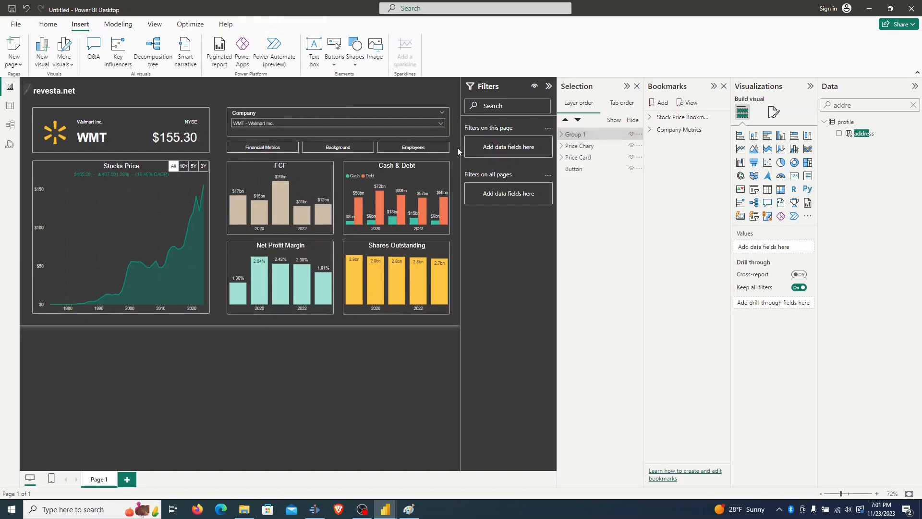
# Step: Ungroup the resized group containing the slicer, bookmark navigator and metrics groups
pyautogui.rightClick(571, 135)
pyautogui.moveTo(643, 140)
pyautogui.click(668, 152)
# Step: Test the bookmark navigator by switching between the Financial Metrics, Background and Employees views
pyautogui.keyDown('ctrl'); pyautogui.click(278, 149); pyautogui.keyUp('ctrl')
pyautogui.keyDown('ctrl'); pyautogui.click(340, 149); pyautogui.keyUp('ctrl')
pyautogui.keyDown('ctrl'); pyautogui.click(269, 148); pyautogui.keyUp('ctrl')
pyautogui.keyDown('ctrl'); pyautogui.click(346, 149); pyautogui.keyUp('ctrl')
pyautogui.keyDown('ctrl'); pyautogui.click(422, 152); pyautogui.keyUp('ctrl')
pyautogui.keyDown('ctrl'); pyautogui.click(343, 152); pyautogui.keyUp('ctrl')
pyautogui.keyDown('ctrl'); pyautogui.click(422, 151); pyautogui.keyUp('ctrl')
# Step: Reorder the Company Metrics bookmarks so Background comes last, and apply the Background bookmark
pyautogui.moveTo(677, 172); pyautogui.dragTo(674, 151)
pyautogui.click(674, 167)
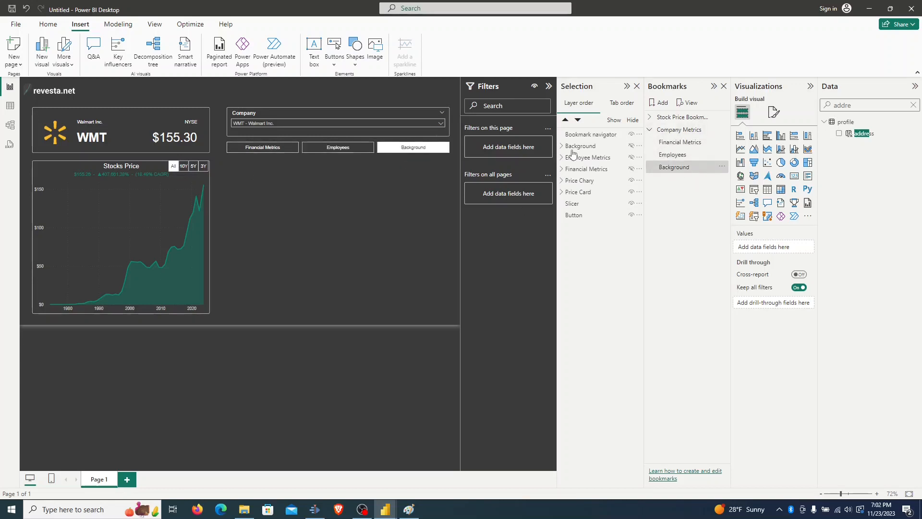
# Step: Unhide the Background group, select all three metrics groups, and update the Background bookmark with the current view
pyautogui.click(631, 146)
pyautogui.click(579, 146)
pyautogui.keyDown('shift'); pyautogui.click(585, 170); pyautogui.keyUp('shift')
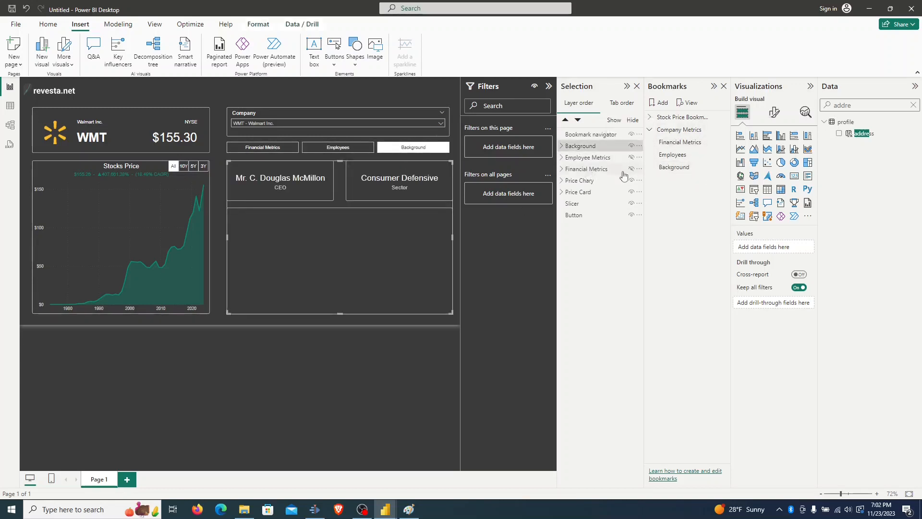
pyautogui.click(724, 167)
pyautogui.click(747, 172)
# Step: Test the bookmark navigator by cycling through the Employees, Background and Financial Metrics views
pyautogui.keyDown('ctrl'); pyautogui.click(340, 147); pyautogui.keyUp('ctrl')
pyautogui.keyDown('ctrl'); pyautogui.click(413, 147); pyautogui.keyUp('ctrl')
pyautogui.keyDown('ctrl'); pyautogui.click(294, 148); pyautogui.keyUp('ctrl')
# Step: Filter the Company slicer to GOOG - Alphabet Inc. and check its Employees view
pyautogui.click(289, 123)
pyautogui.write('googl')
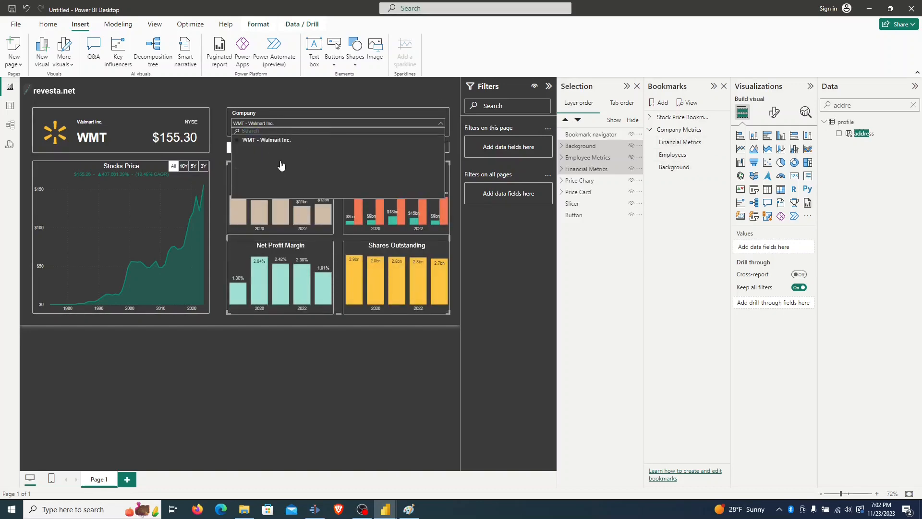
pyautogui.click(237, 140)
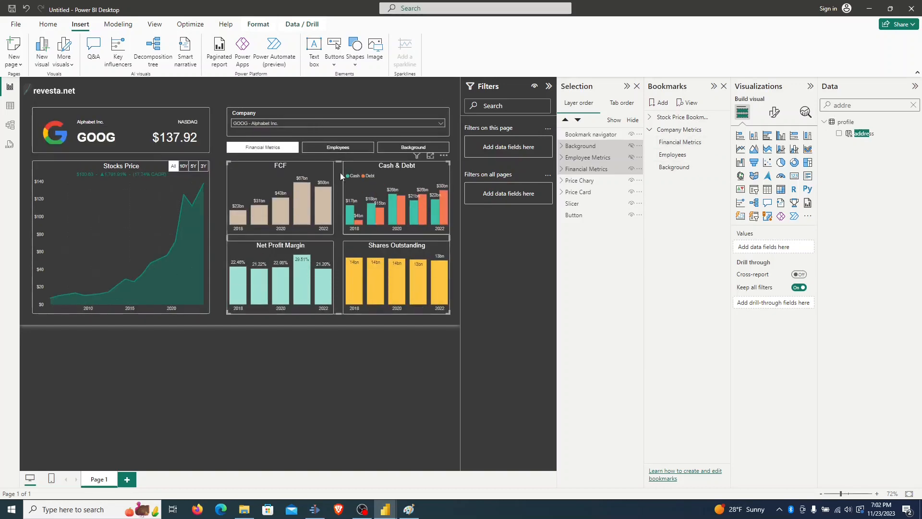
pyautogui.keyDown('ctrl'); pyautogui.click(341, 147); pyautogui.keyUp('ctrl')
# Step: Collapse the Selection, Bookmarks, Visualizations, Data and Filters panes to enlarge the report canvas
pyautogui.click(627, 86)
pyautogui.click(714, 86)
pyautogui.click(810, 86)
pyautogui.click(915, 86)
pyautogui.click(846, 87)
# Step: Clear the Company slicer's search text and test the Stocks Price chart with the 10Y, 3Y and All ranges
pyautogui.click(451, 150)
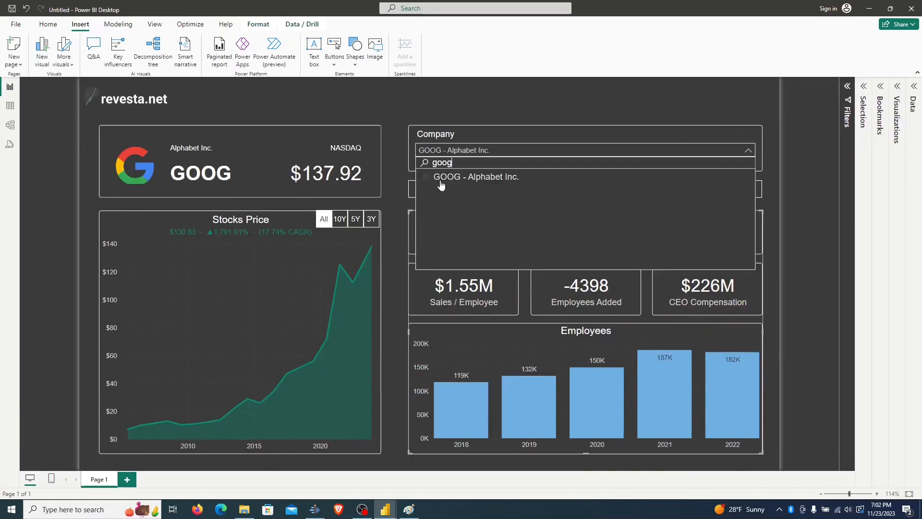
pyautogui.moveTo(456, 164); pyautogui.dragTo(411, 164)
pyautogui.click(339, 220)
pyautogui.click(325, 221)
pyautogui.click(371, 219)
pyautogui.click(323, 220)
# Step: Filter the Company slicer to AMZN - Amazon.com, Inc. and check all three navigator views, zooming out the Background map
pyautogui.click(480, 150)
pyautogui.write('amzn')
pyautogui.click(480, 177)
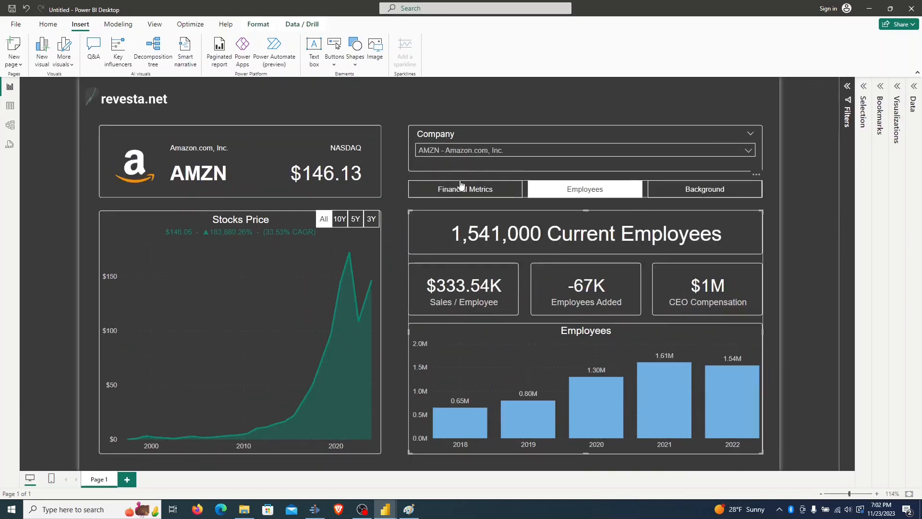
pyautogui.keyDown('ctrl'); pyautogui.click(453, 188); pyautogui.keyUp('ctrl')
pyautogui.keyDown('ctrl'); pyautogui.click(576, 192); pyautogui.keyUp('ctrl')
pyautogui.keyDown('ctrl'); pyautogui.click(705, 189); pyautogui.keyUp('ctrl')
pyautogui.scroll(-10, 580, 361)
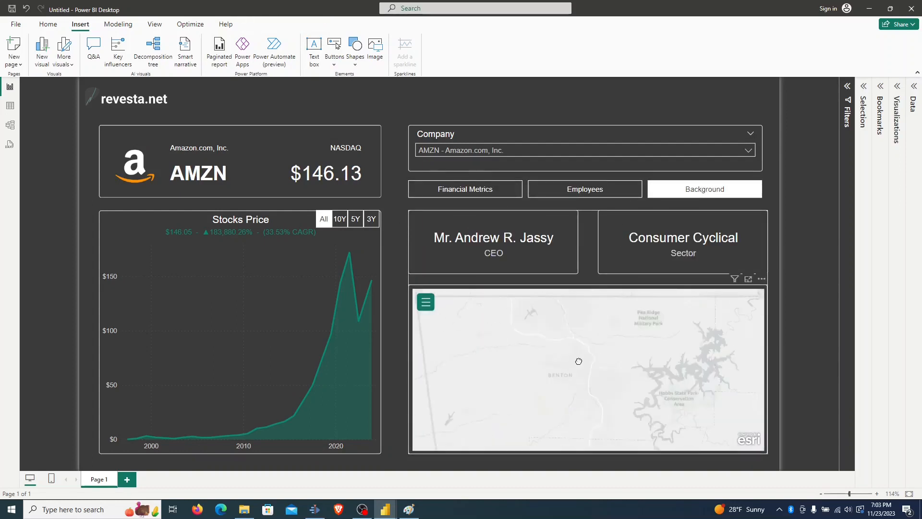
pyautogui.moveTo(501, 341); pyautogui.dragTo(595, 382)
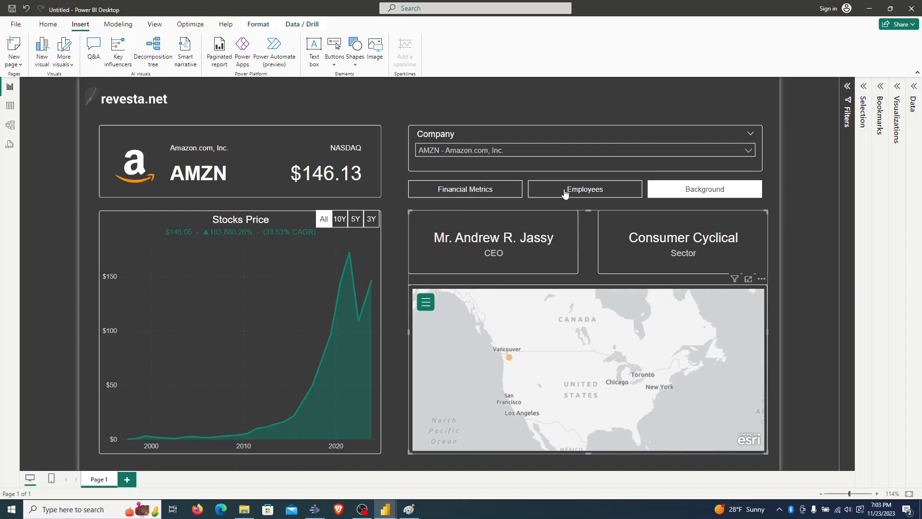
# Step: Show the Employees view and turn off the Y-axis values on the Employees column chart
pyautogui.keyDown('ctrl'); pyautogui.click(566, 190); pyautogui.keyUp('ctrl')
pyautogui.click(584, 345)
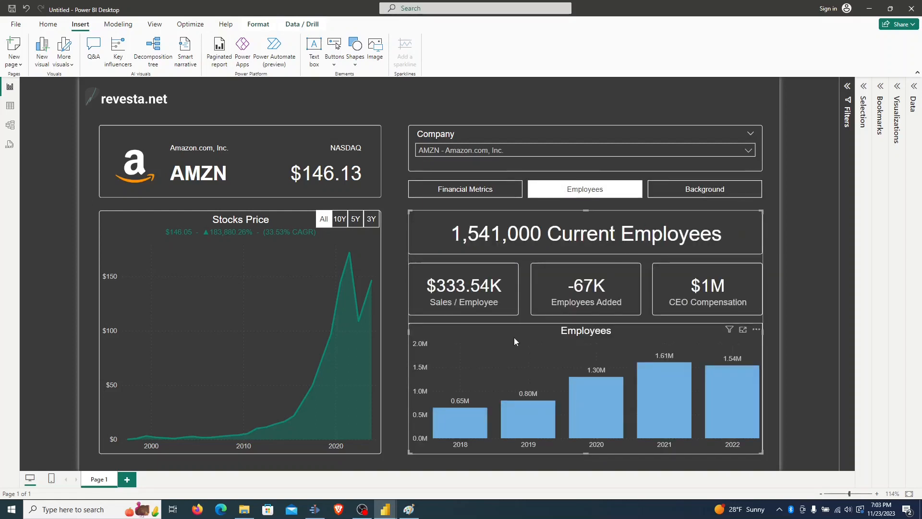
pyautogui.click(896, 91)
pyautogui.click(862, 112)
pyautogui.click(838, 199)
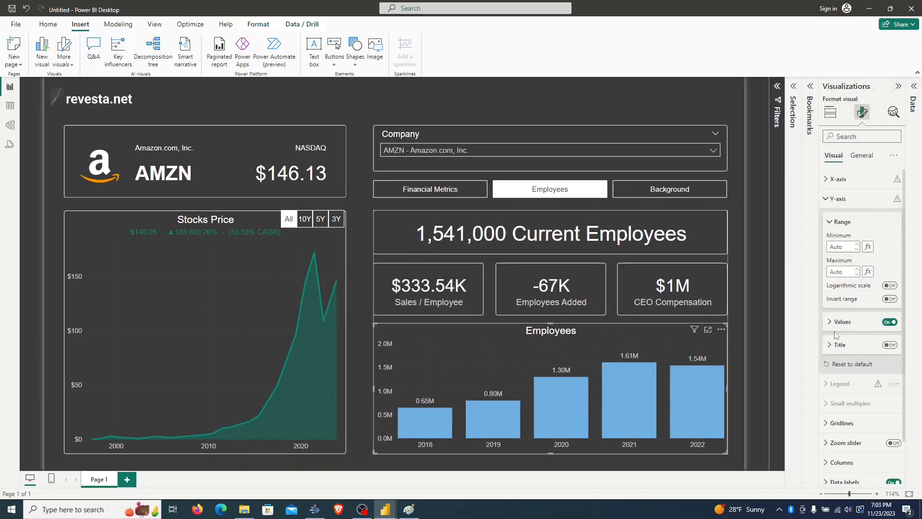
pyautogui.click(889, 322)
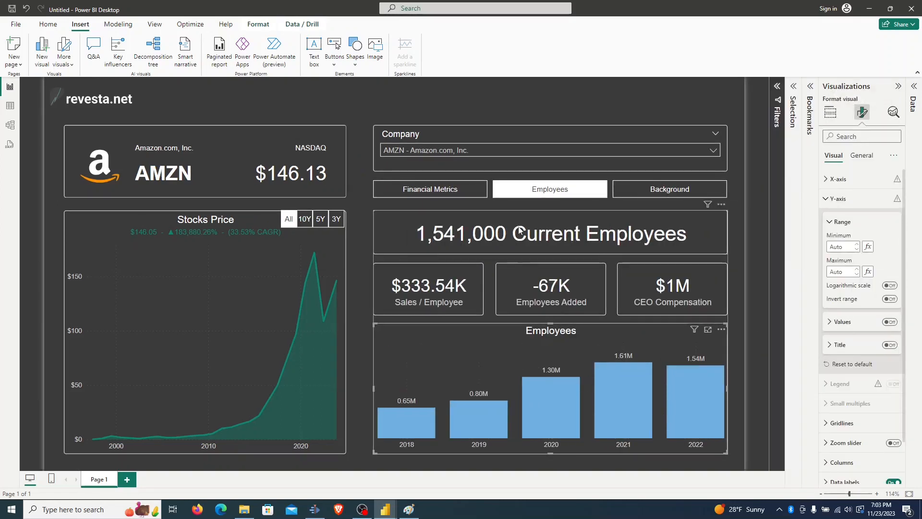
# Step: Filter the Company slicer to MSFT - Microsoft Corporation and show the Financial Metrics view
pyautogui.click(363, 303)
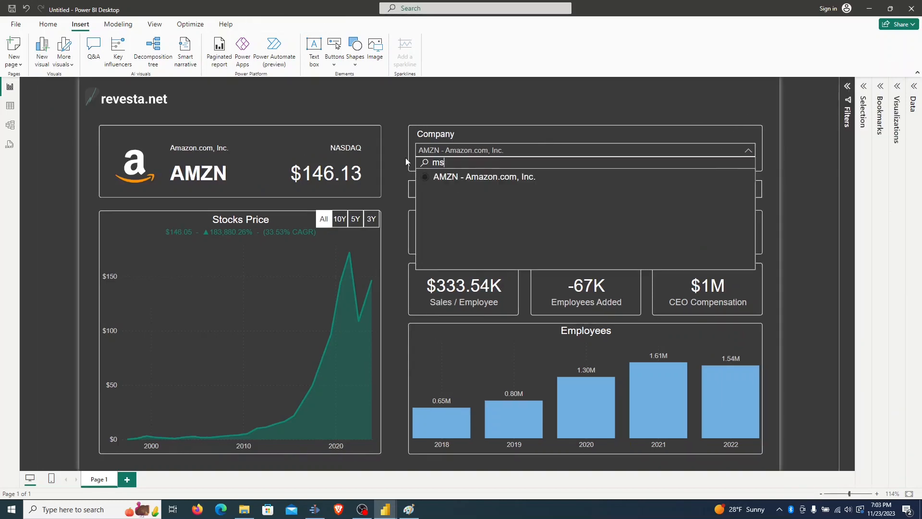
pyautogui.click(484, 176)
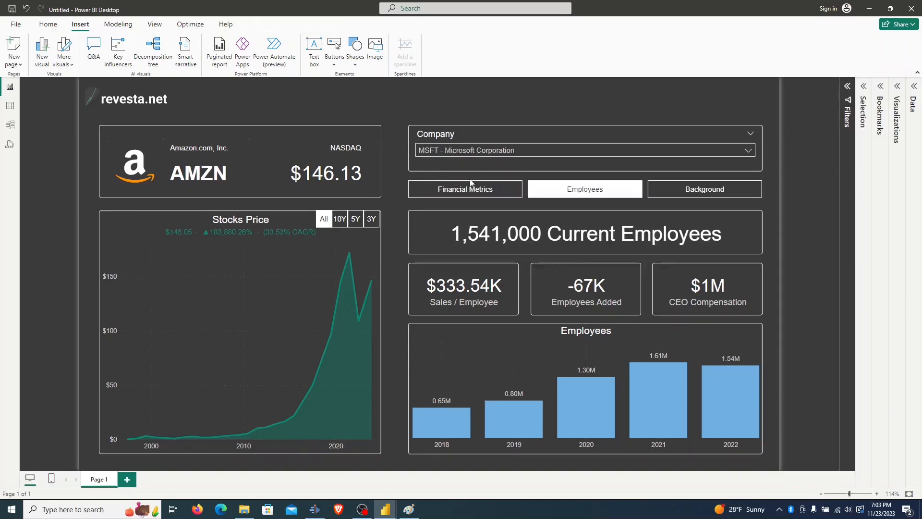
pyautogui.click(465, 188)
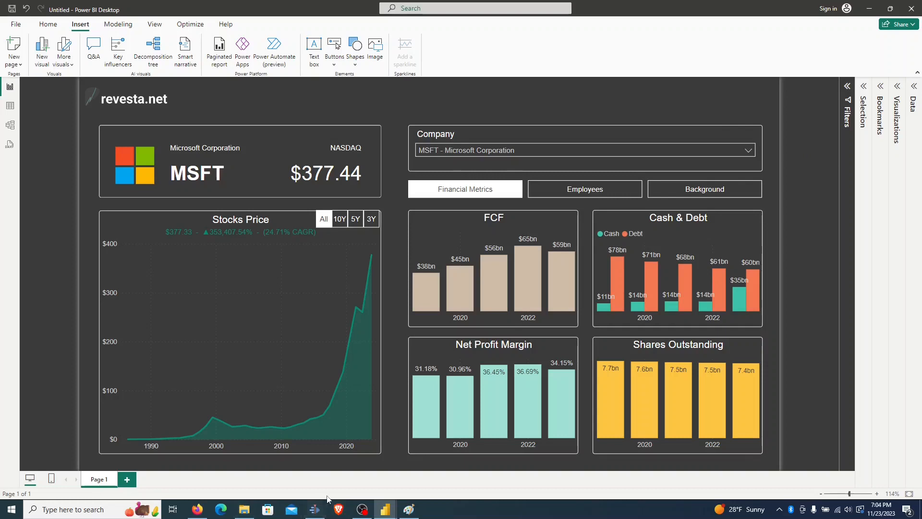
# Step: Switch to the Revesta website in Firefox, view the AMZN overview page, and return to the Power BI report
pyautogui.click(198, 510)
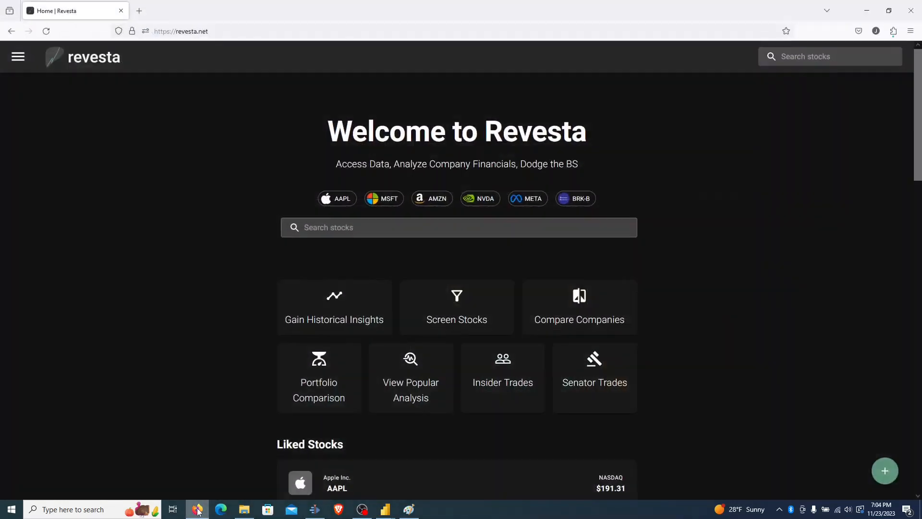
pyautogui.click(448, 199)
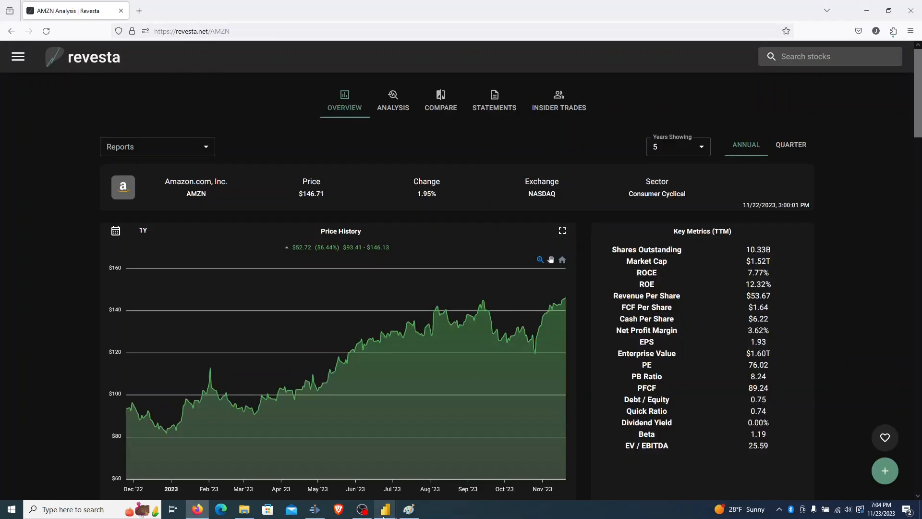
pyautogui.moveTo(384, 511)
pyautogui.click(428, 461)
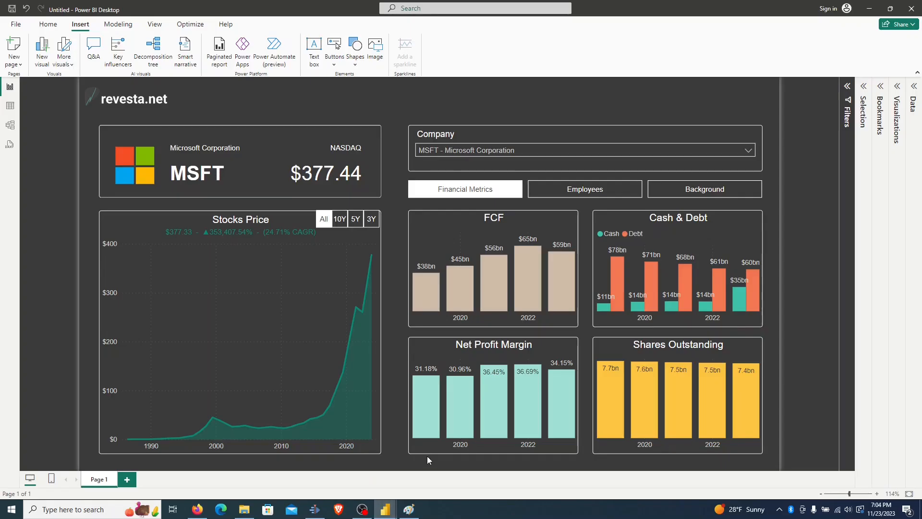